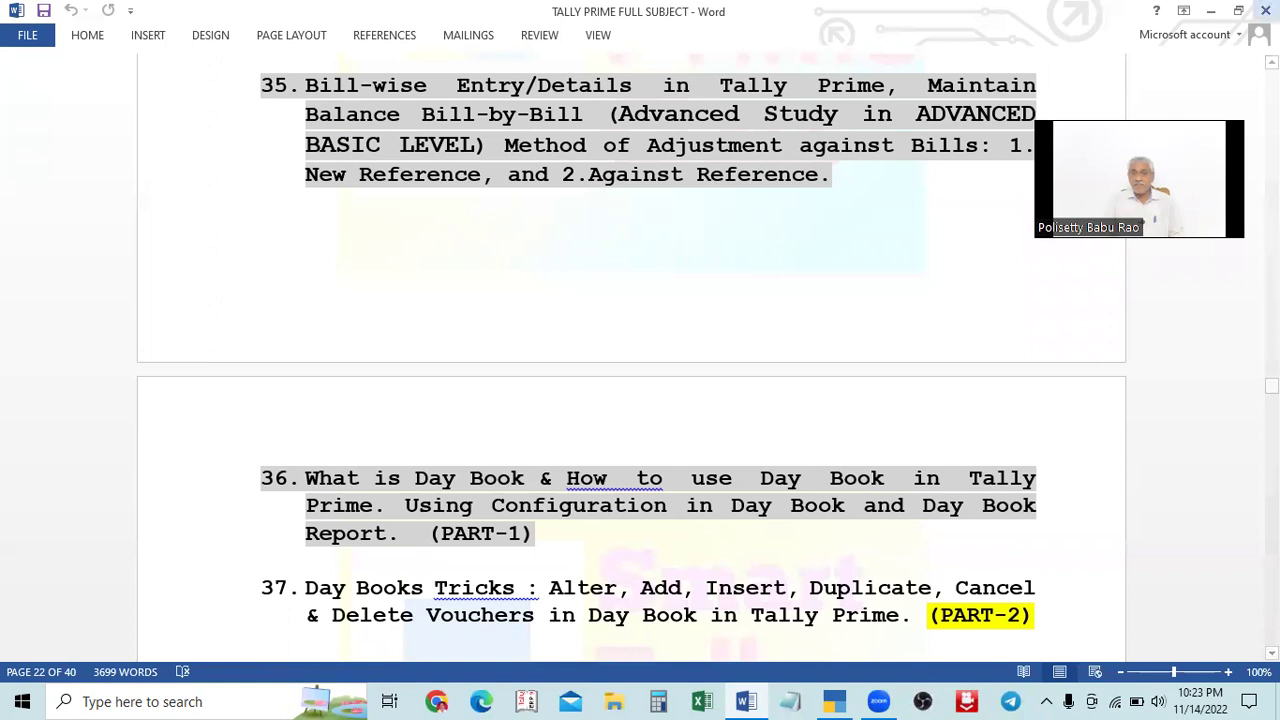
Switch to TallyPrime and look for the Day Book under Display More Reports, returning to the Gateway of Tally.
left_click(834, 701)
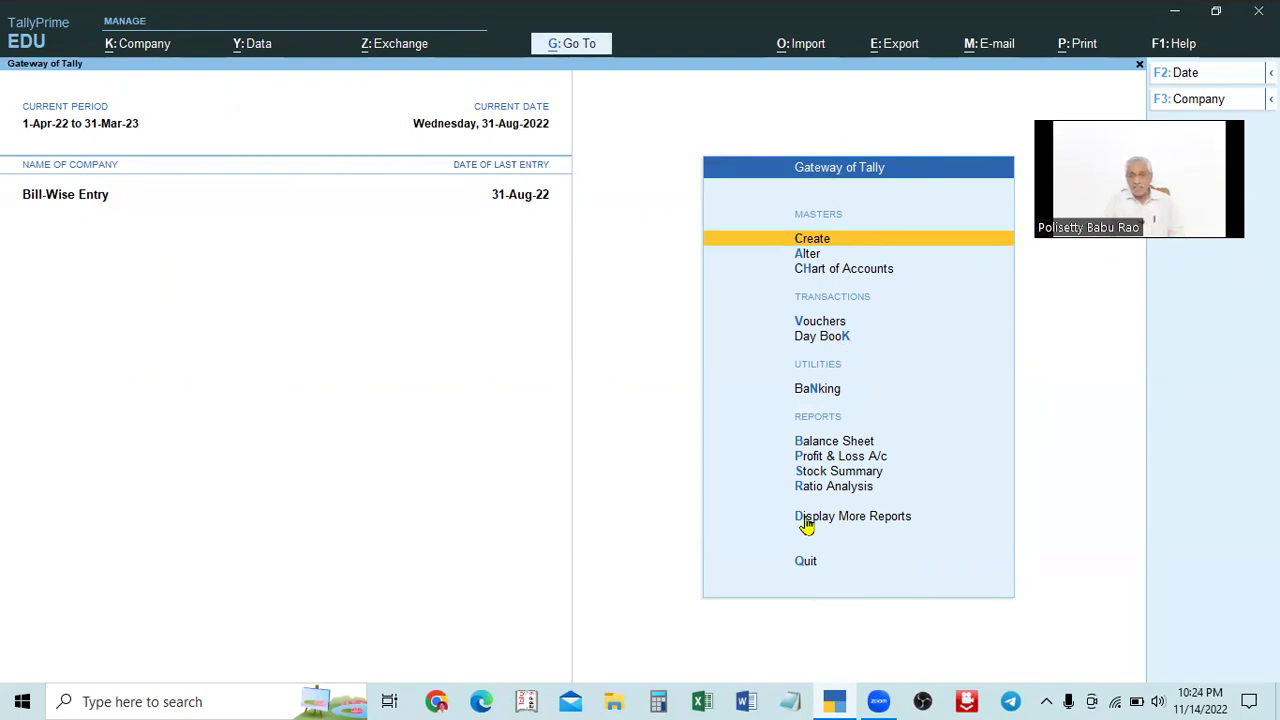
left_click(851, 526)
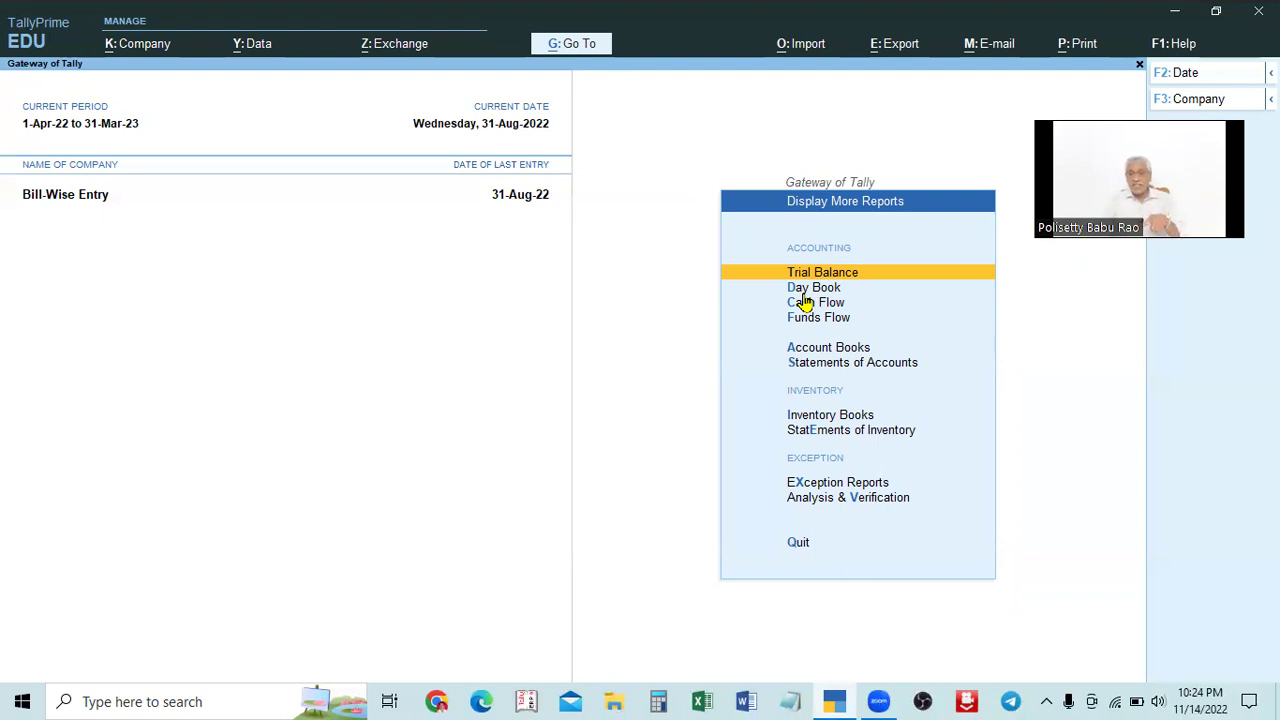
key("Escape")
left_click(823, 520)
key("Escape")
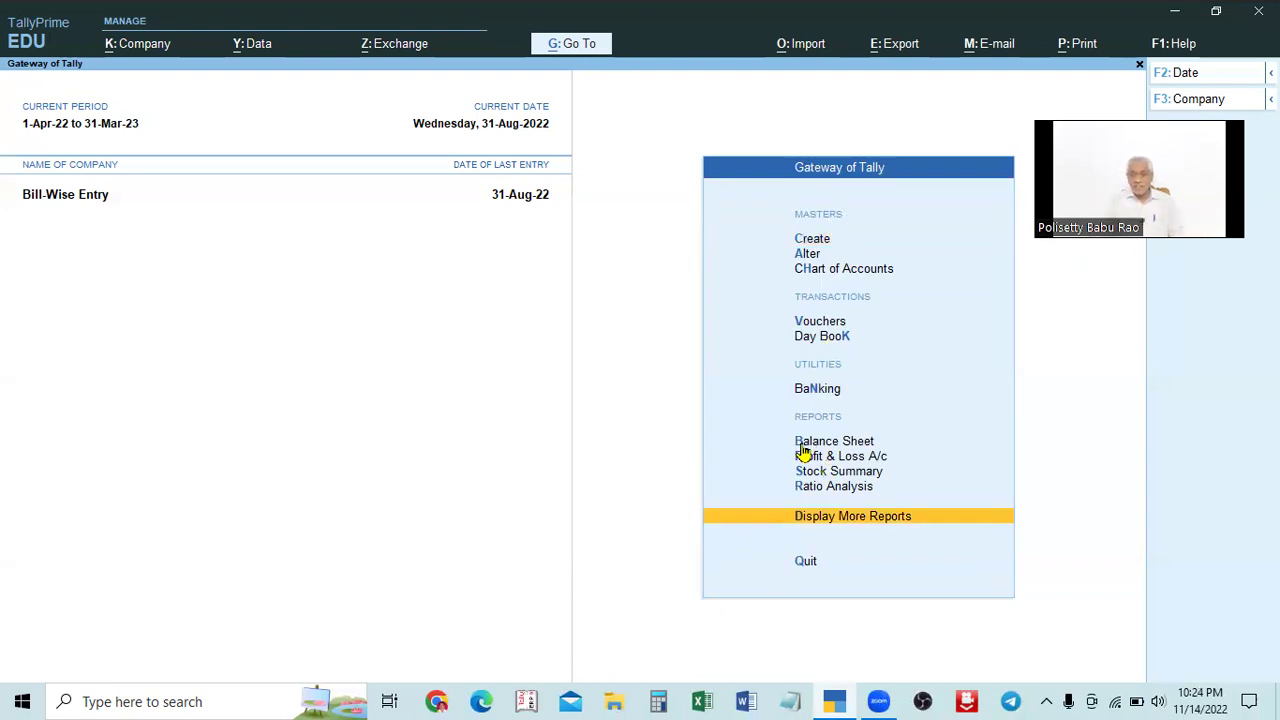
Locate the Day Book among the common reports in the Go To list, and return to the Gateway of Tally.
left_click(586, 49)
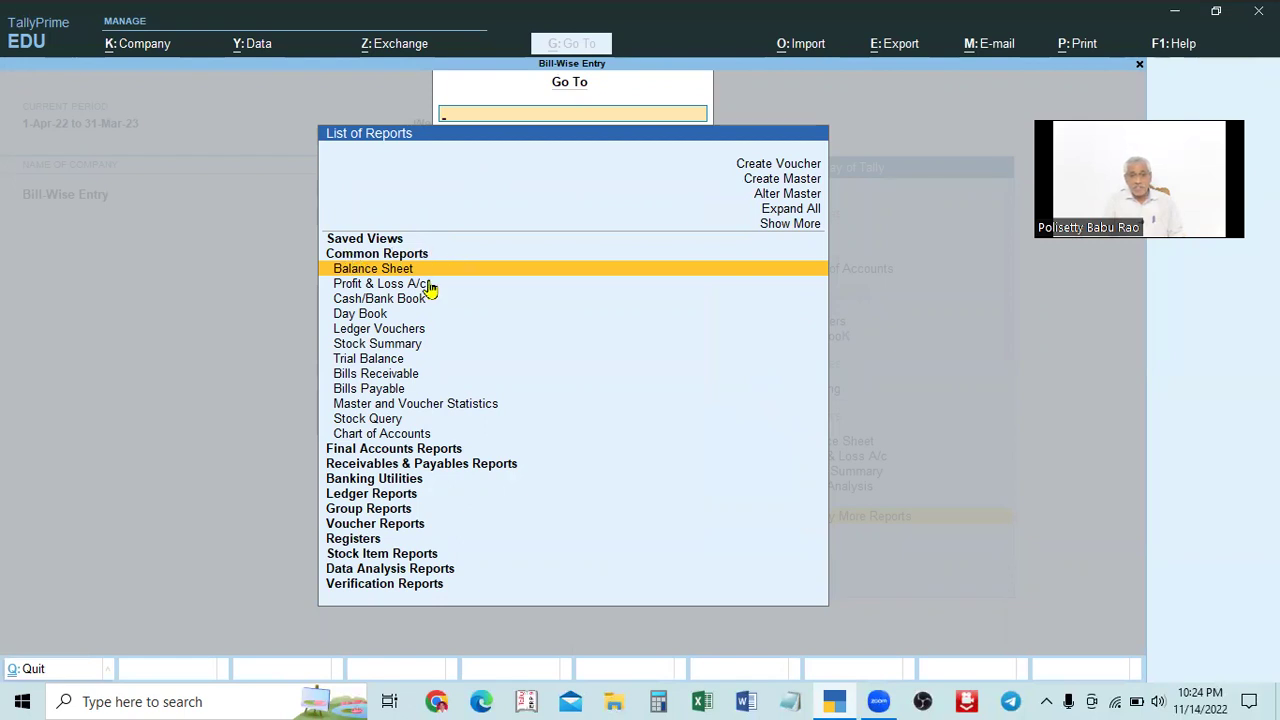
left_click(365, 316)
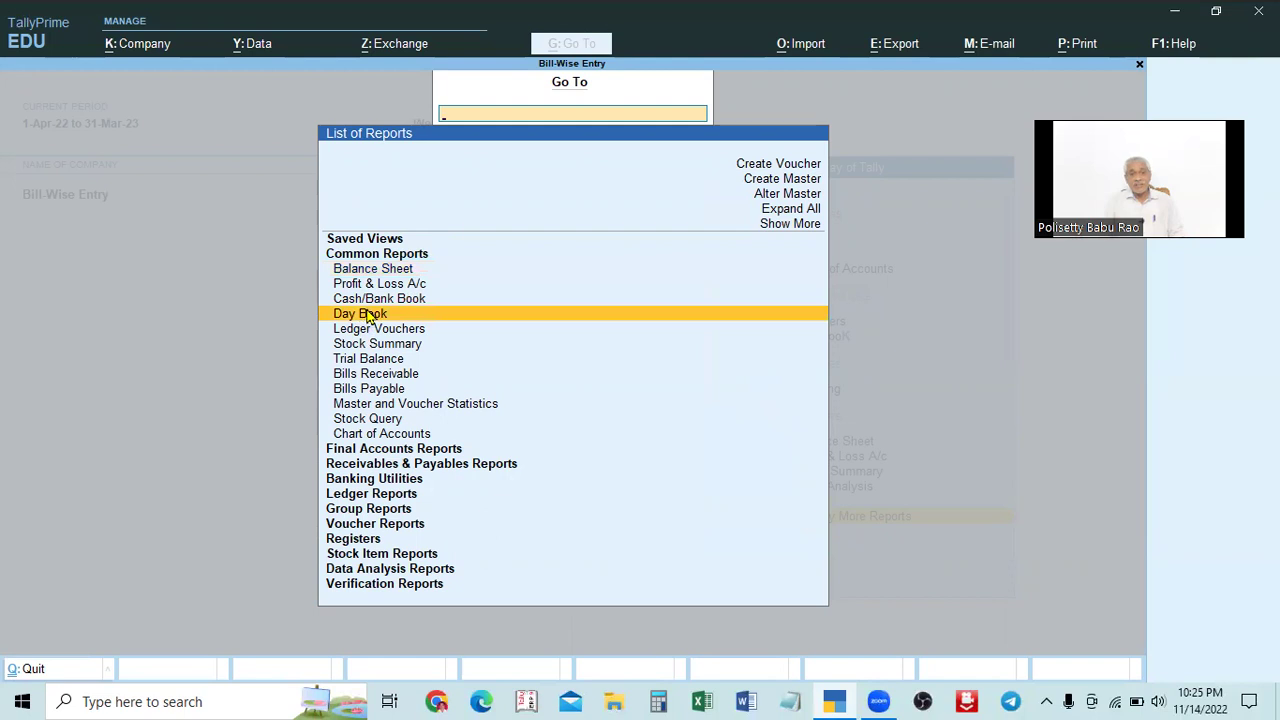
left_click(365, 316)
key("Escape")
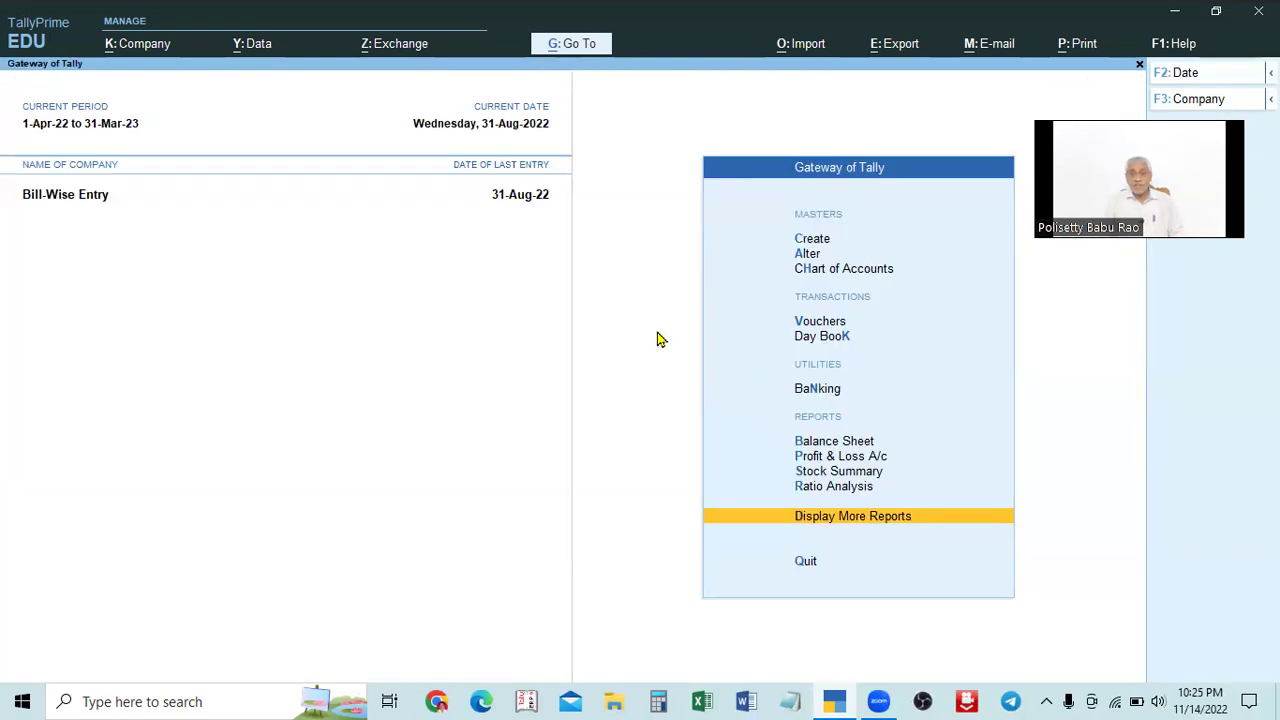
Open the Day Book of the Bill-Wise Entry company from the Gateway of Tally.
left_click(821, 338)
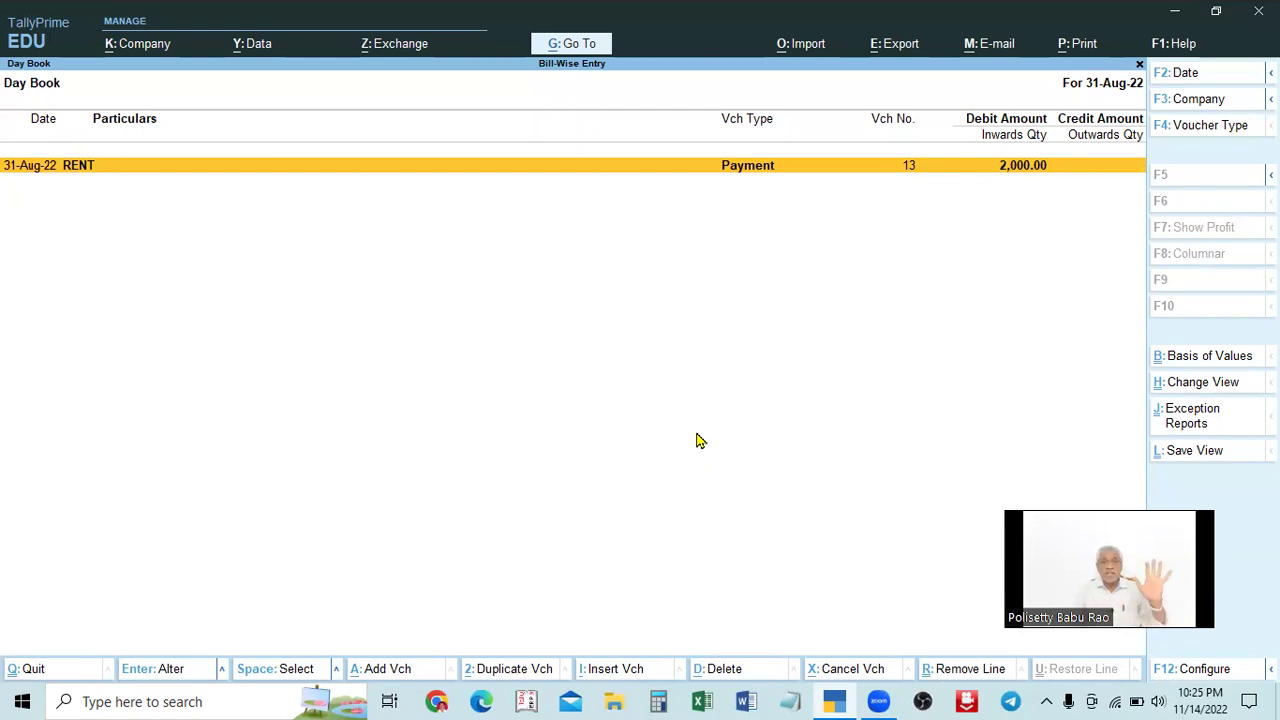
key("Escape")
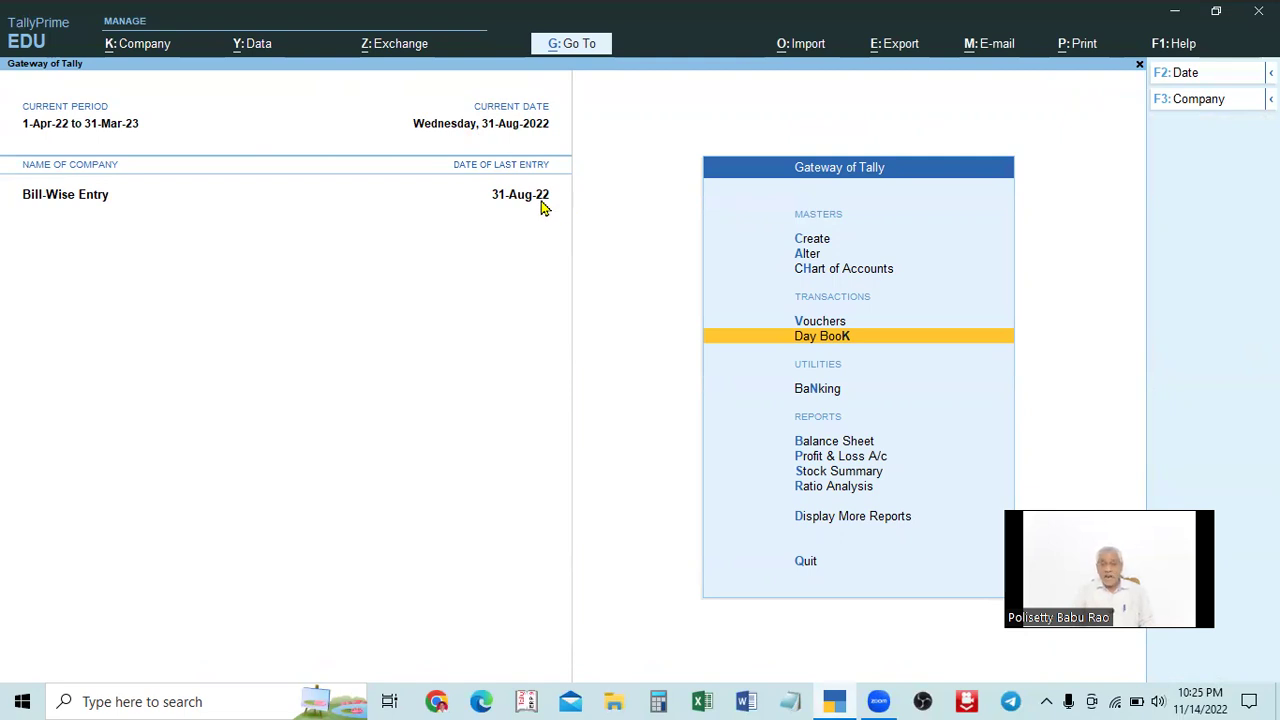
key("Return")
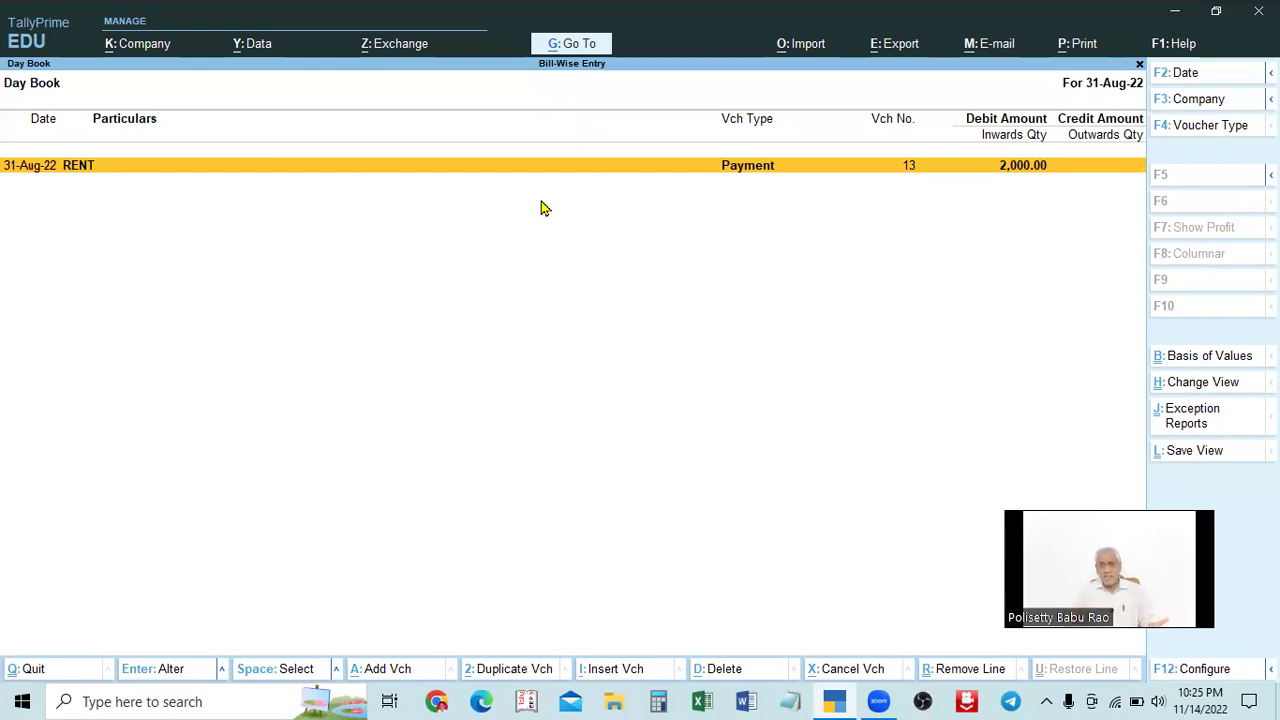
Change the Day Book date to 2.5 to view the vouchers of 2-May-22.
key("F2")
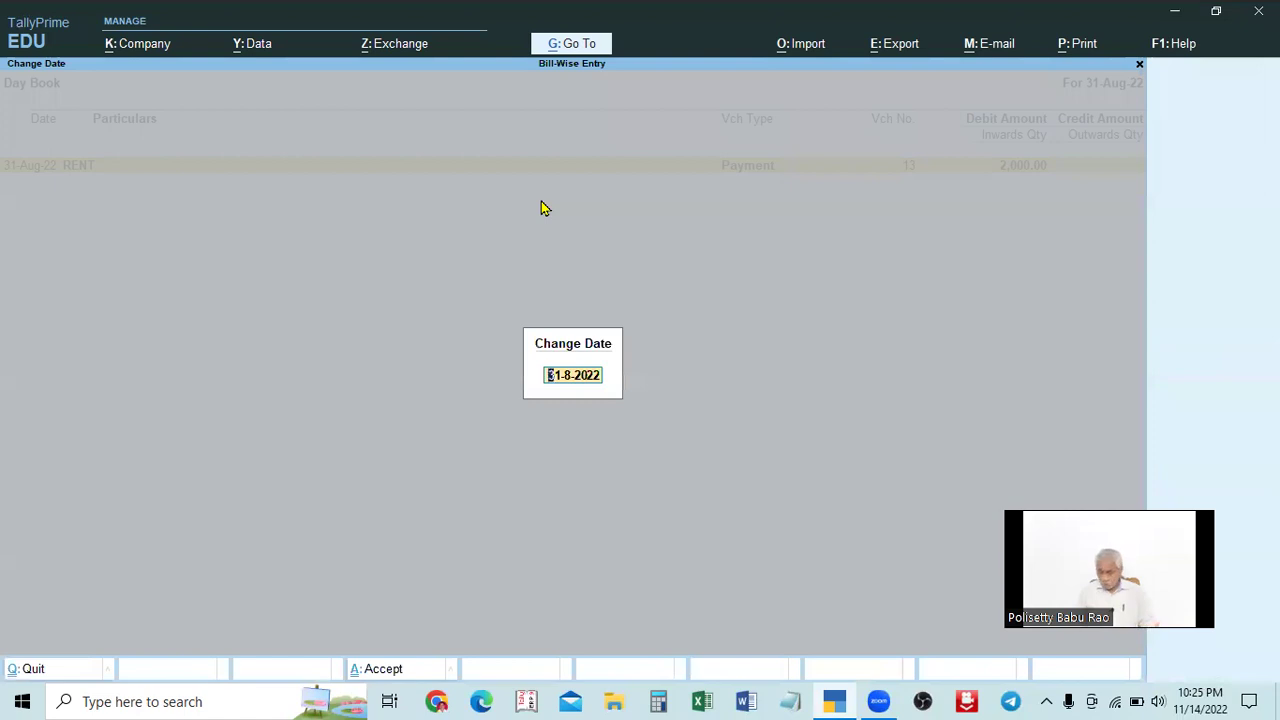
type("2")
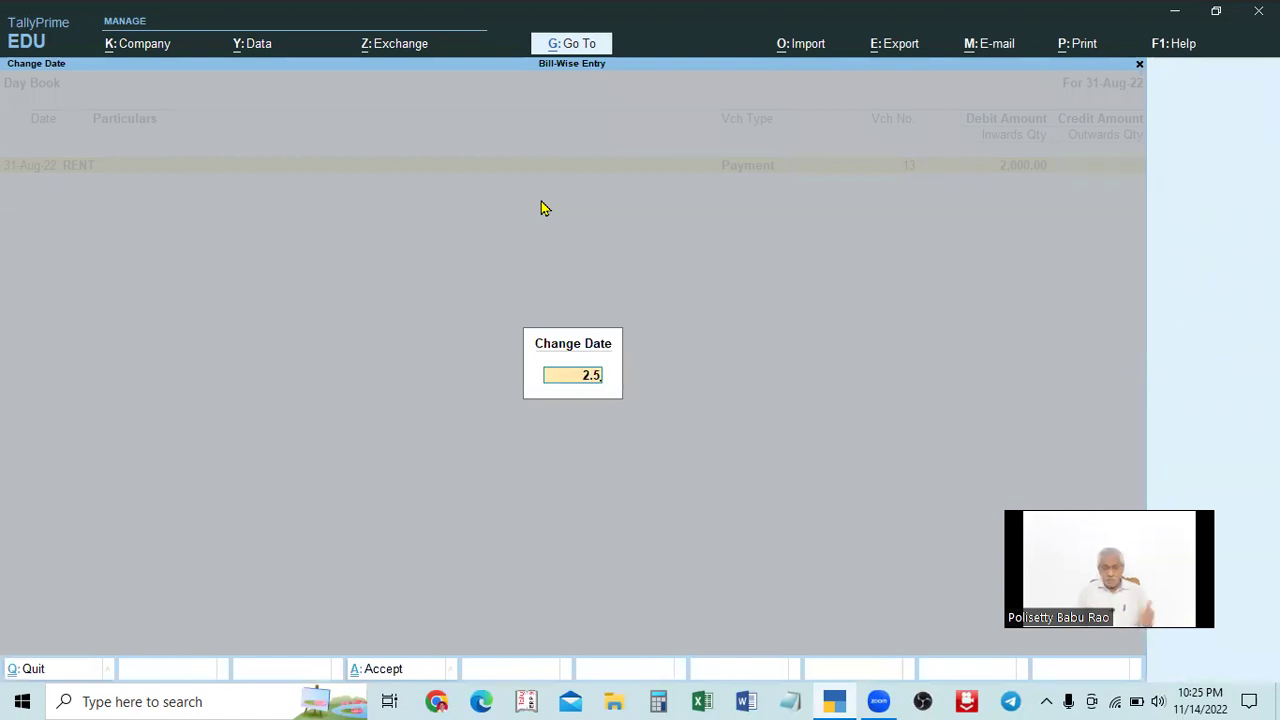
type(".5")
key("Return")
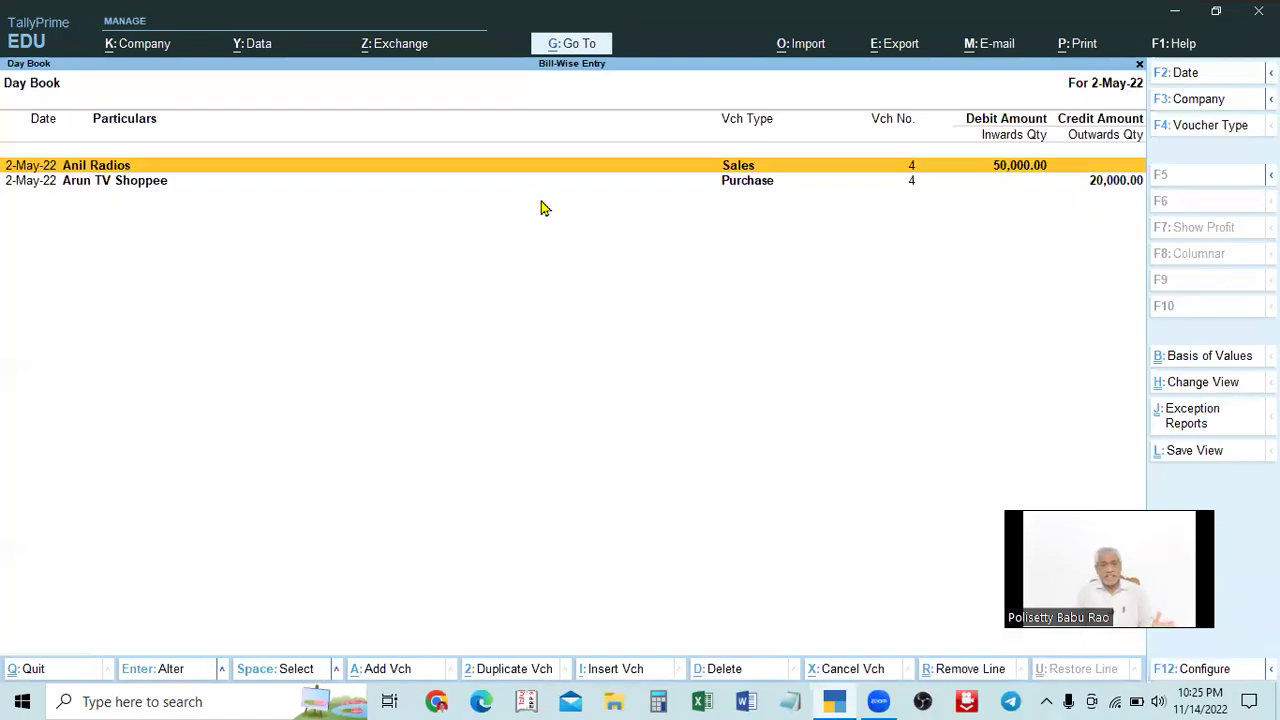
Change the Day Book date to 1.4 to view the vouchers of 1-Apr-22.
key("F2")
type("1")
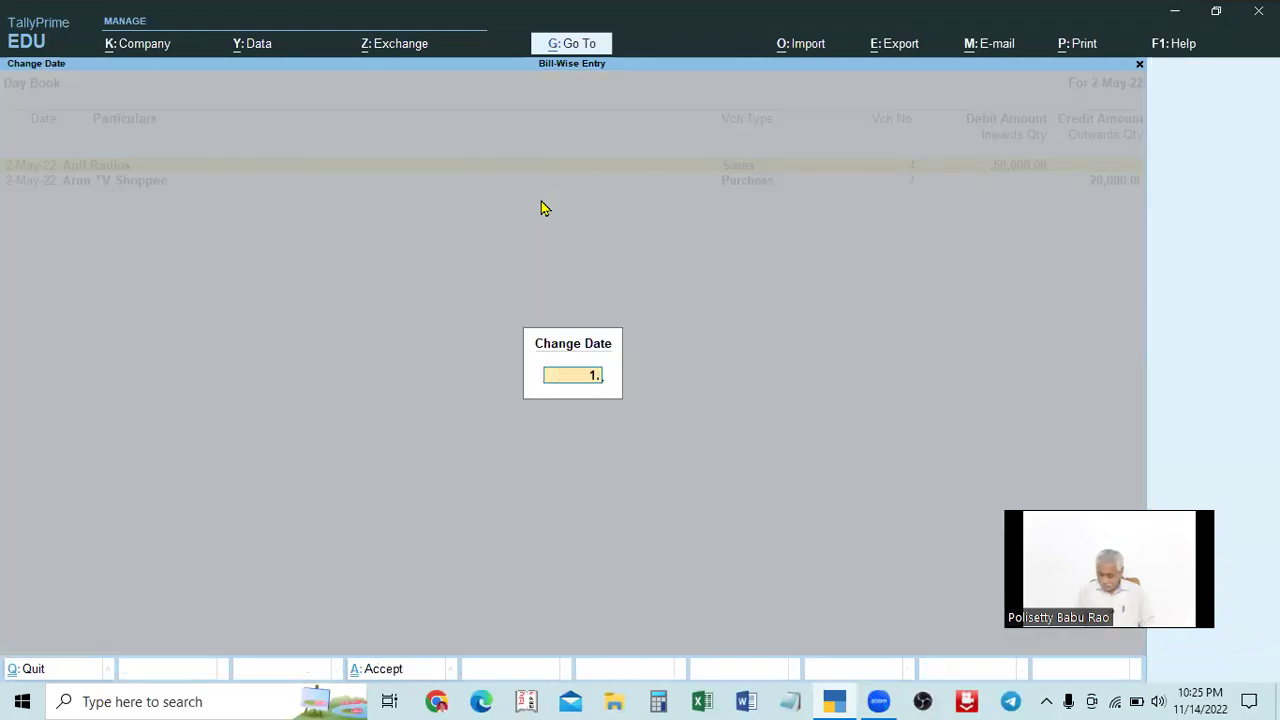
type(".4")
key("Return")
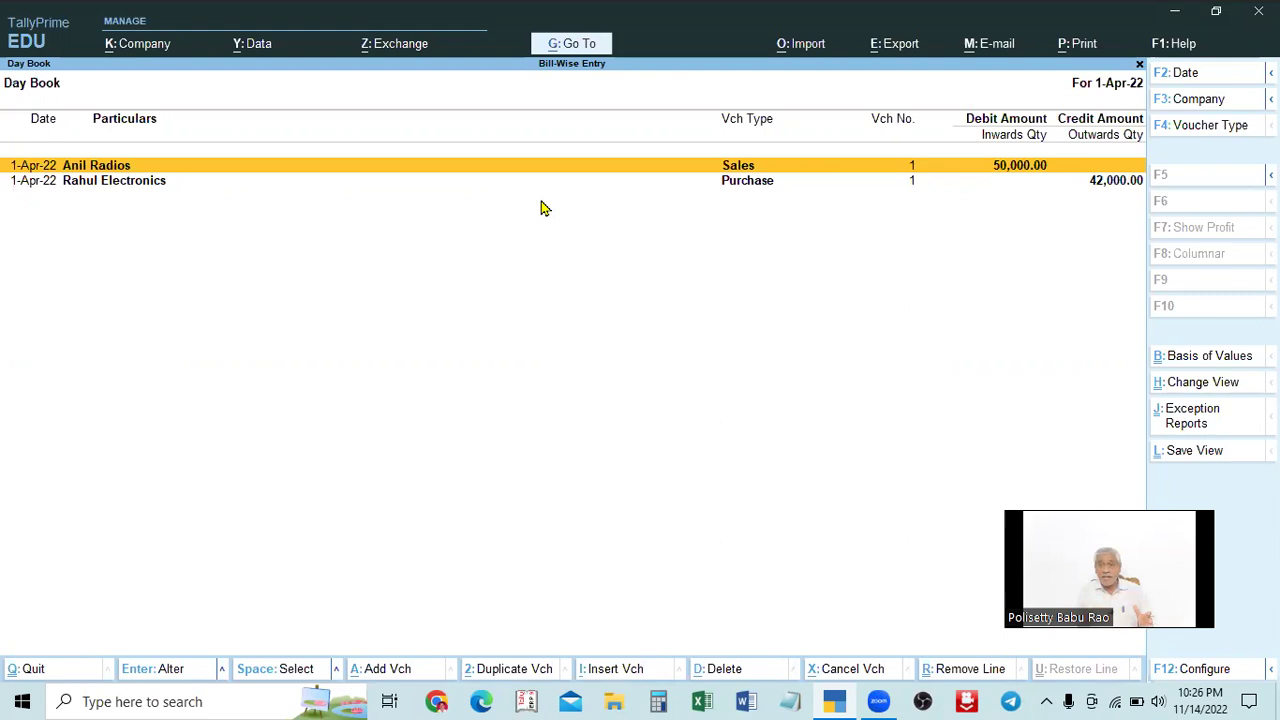
Set the Day Book period from 1-5-2022 to 1-7-2022.
key("alt")
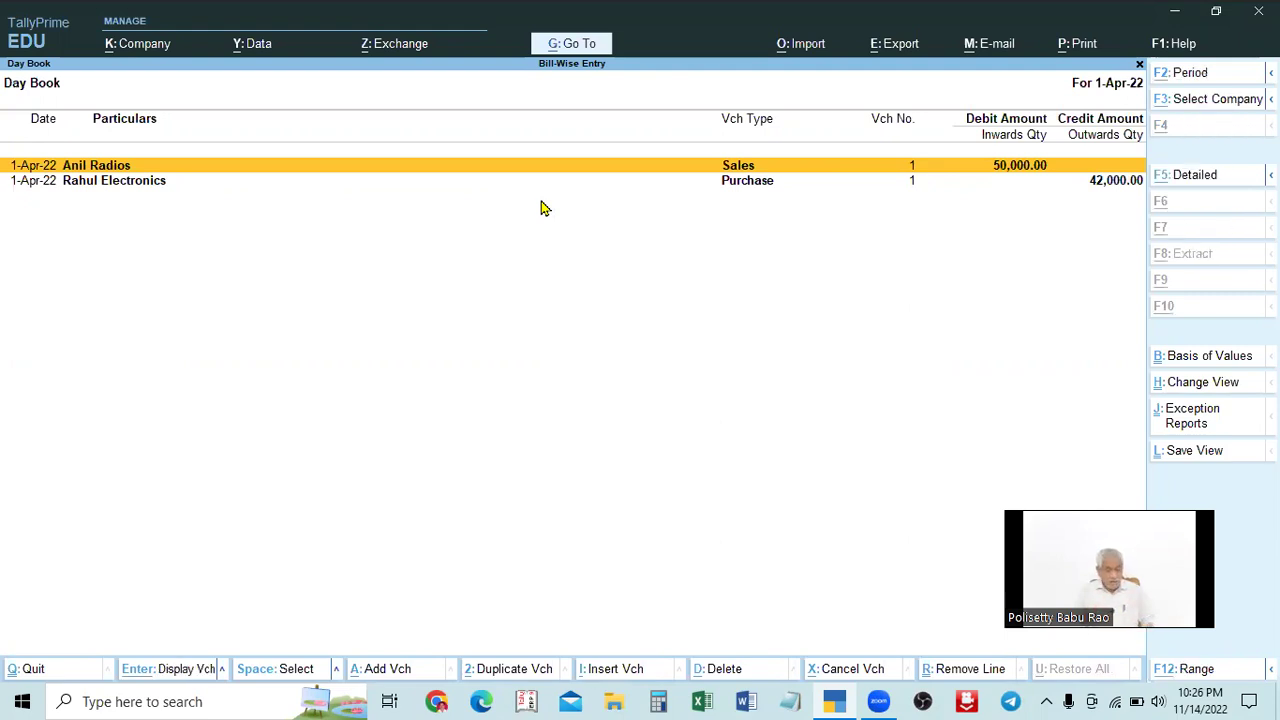
key("alt+F2")
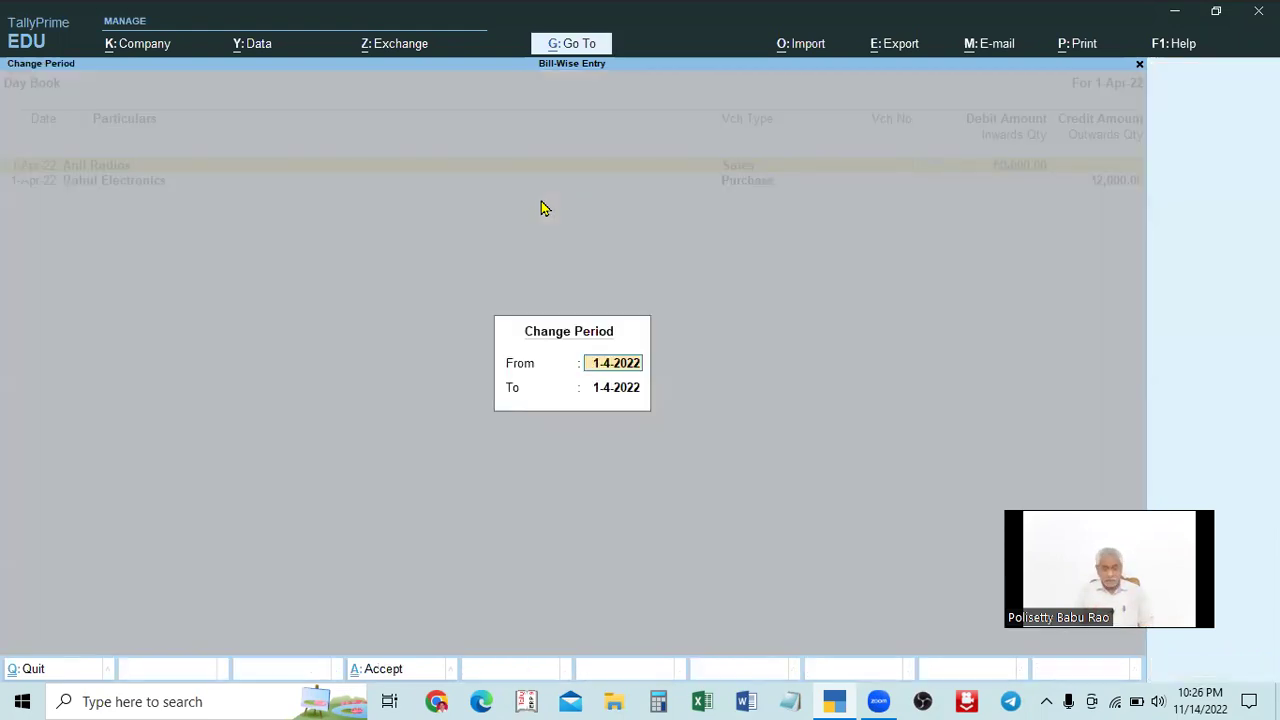
type("1")
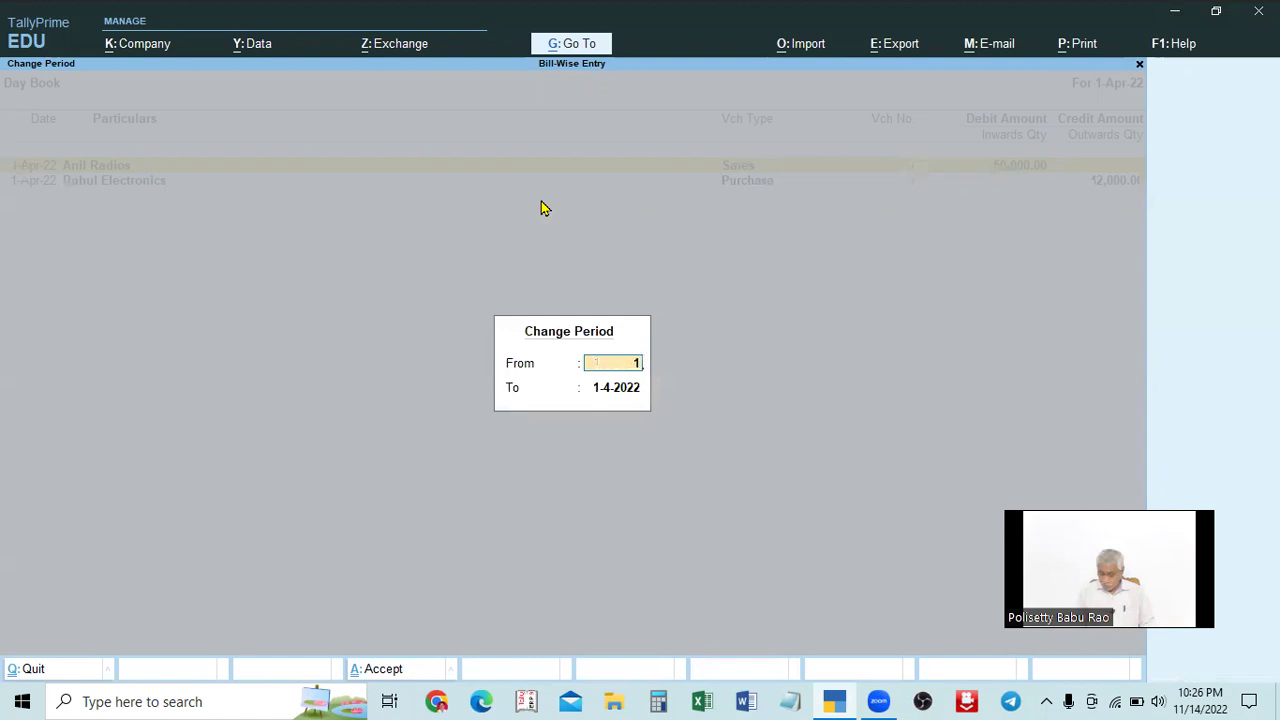
key("Return")
type("1.7")
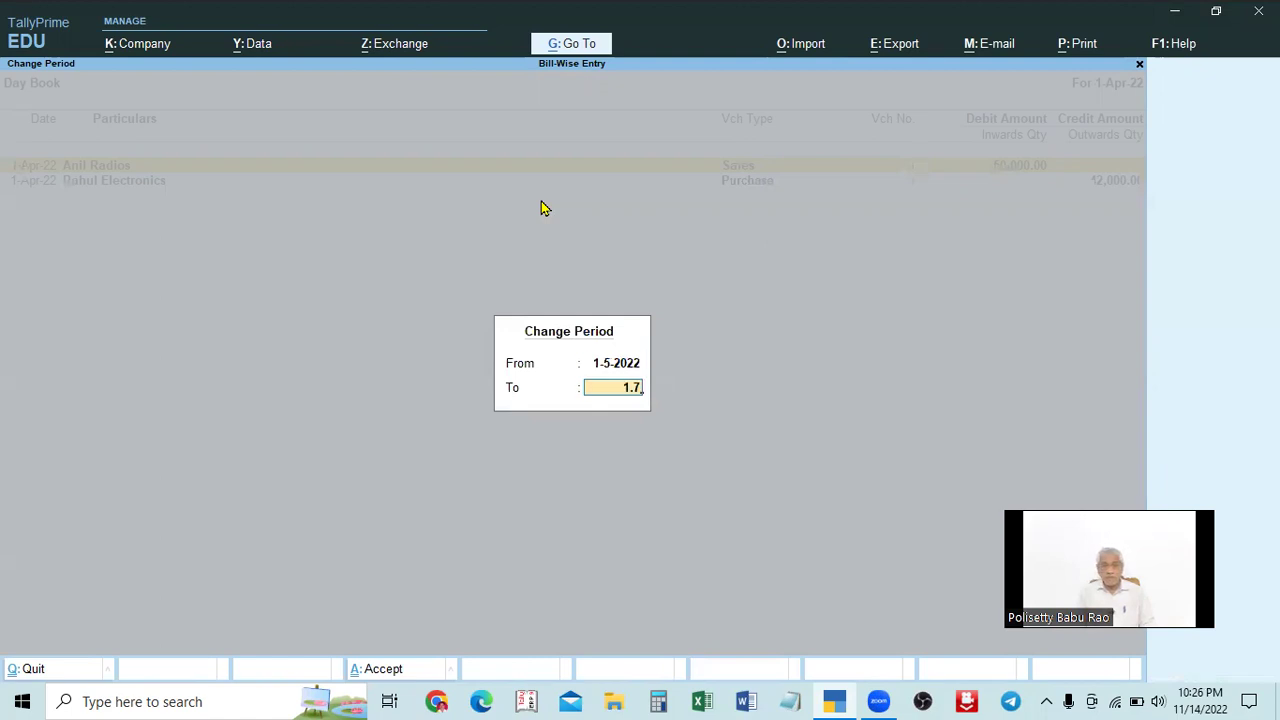
key("Return")
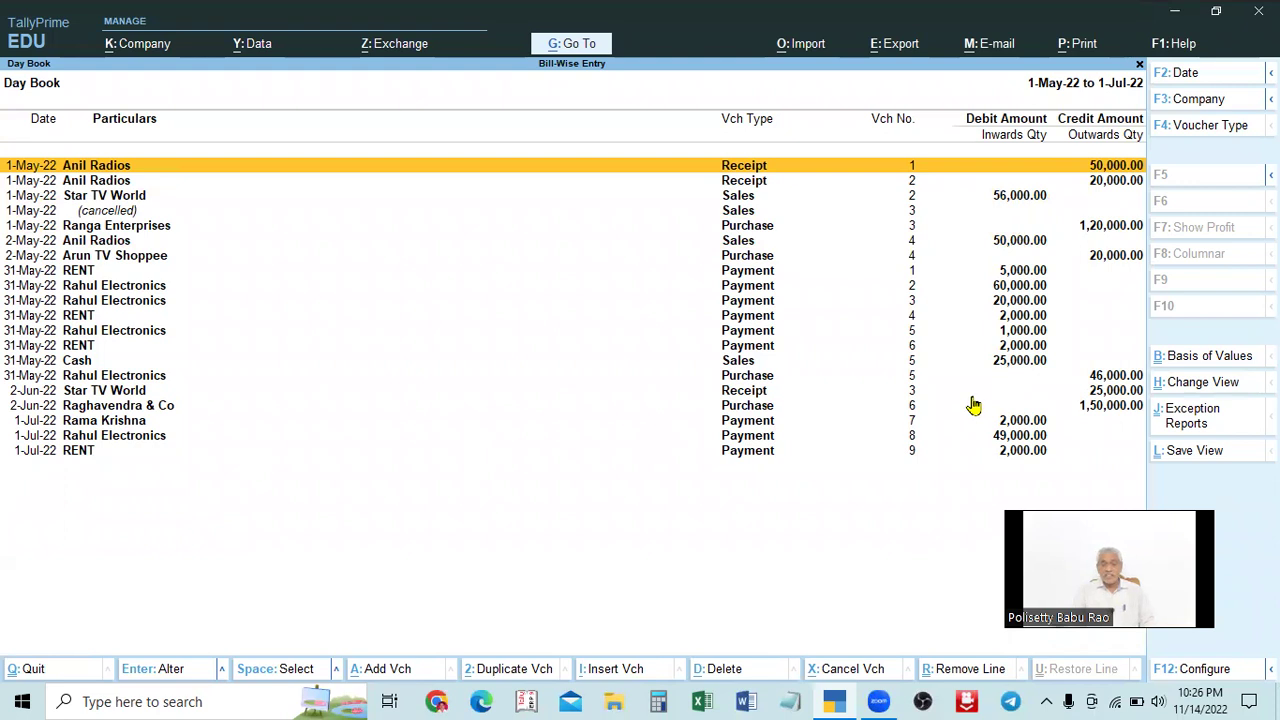
Set the Day Book period from 1-7-2022 to 31-7-2022.
key("alt+F2")
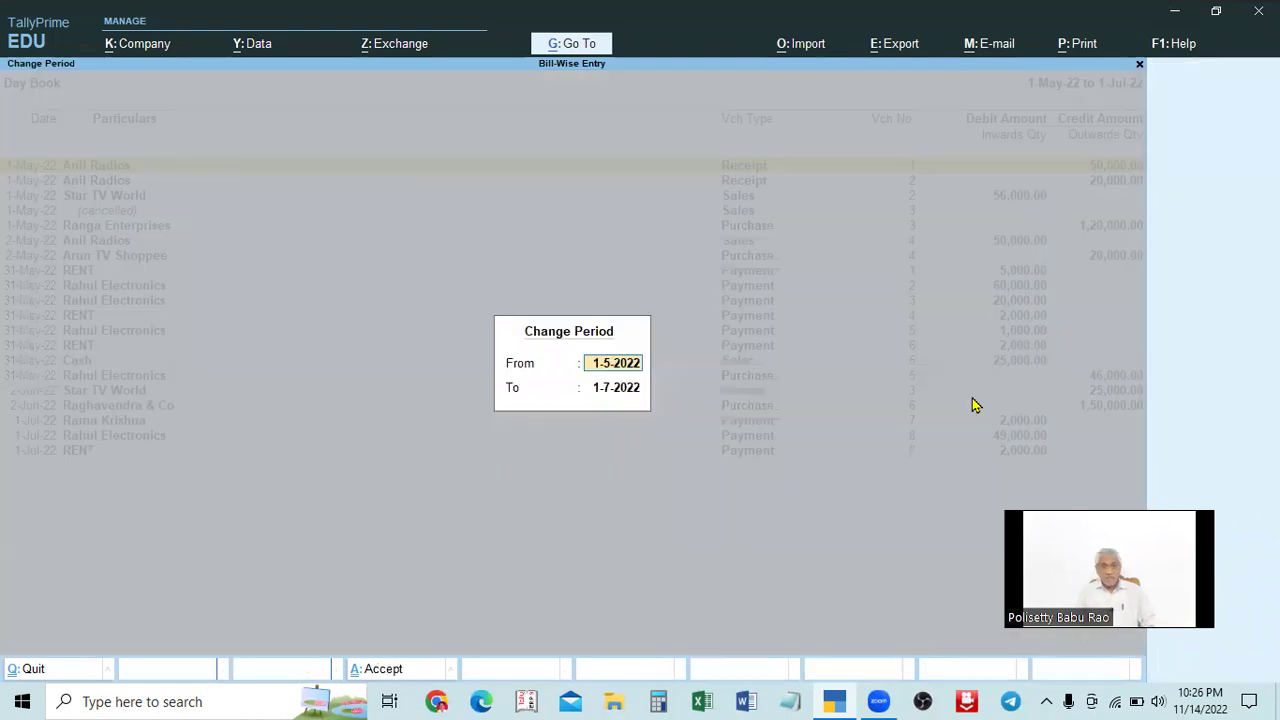
type("1")
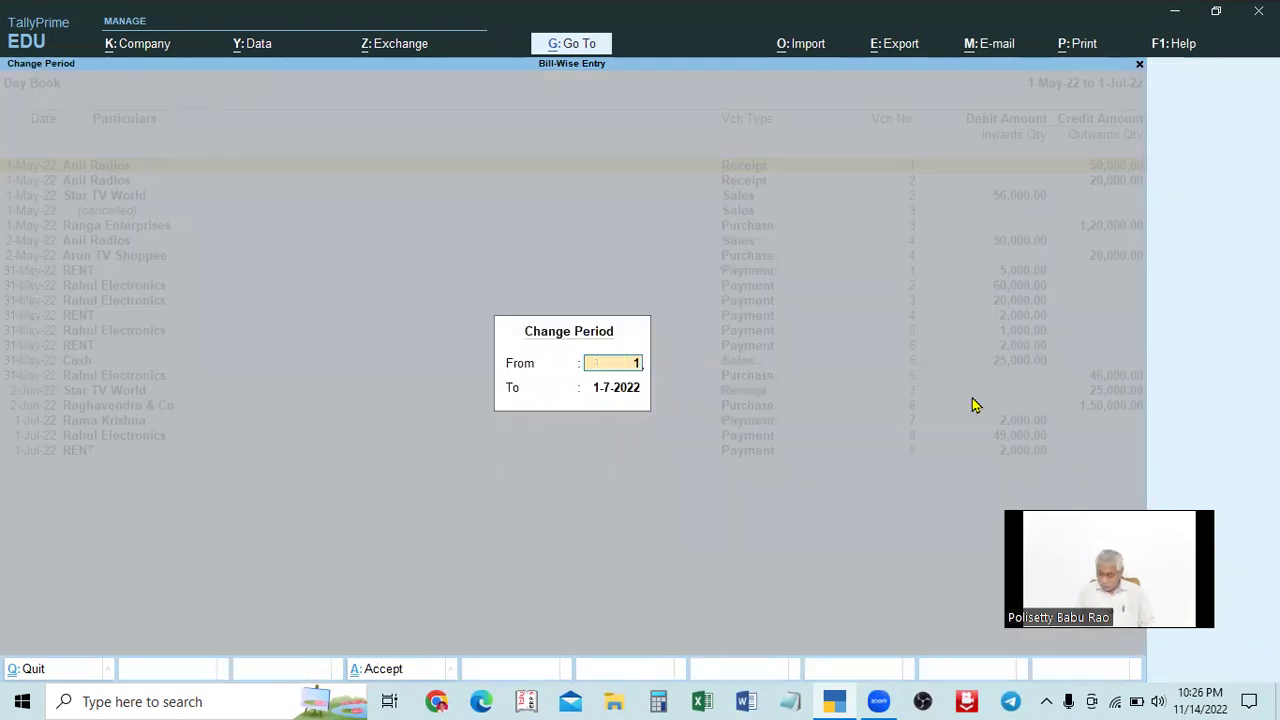
type(".6.31.7")
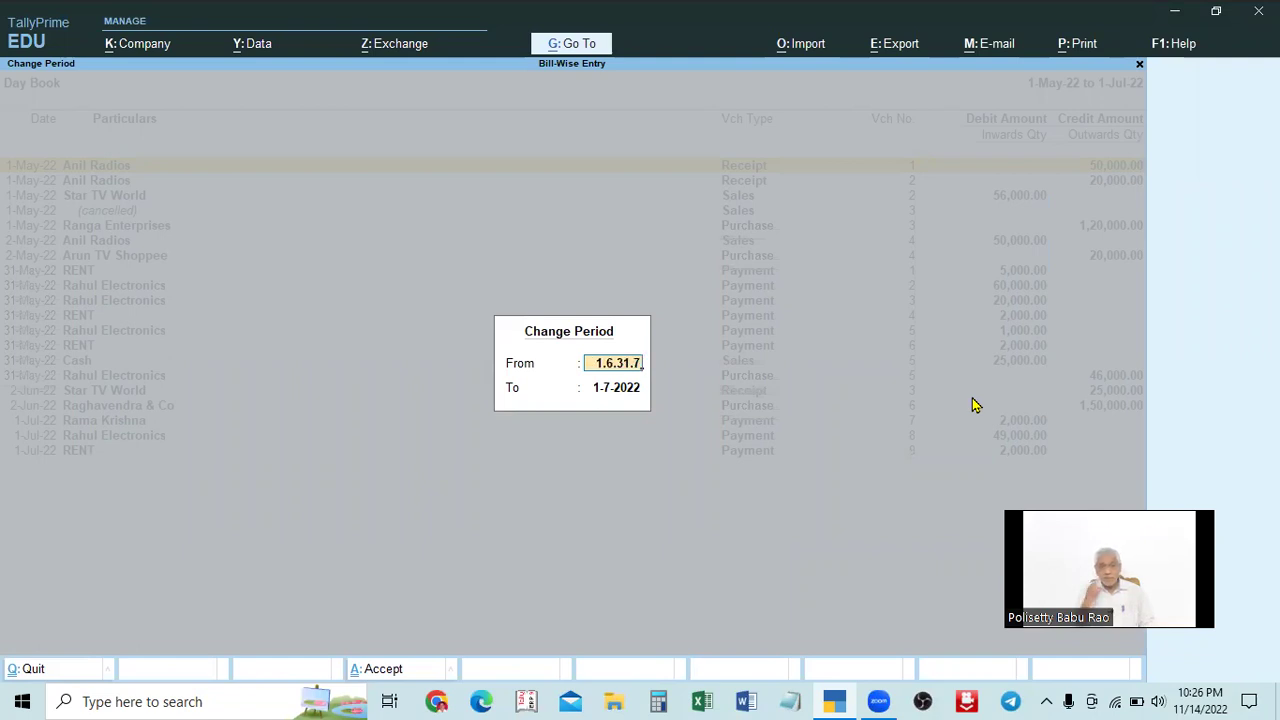
key("BackSpace")
key("BackSpace")
key("BackSpace")
key("BackSpace")
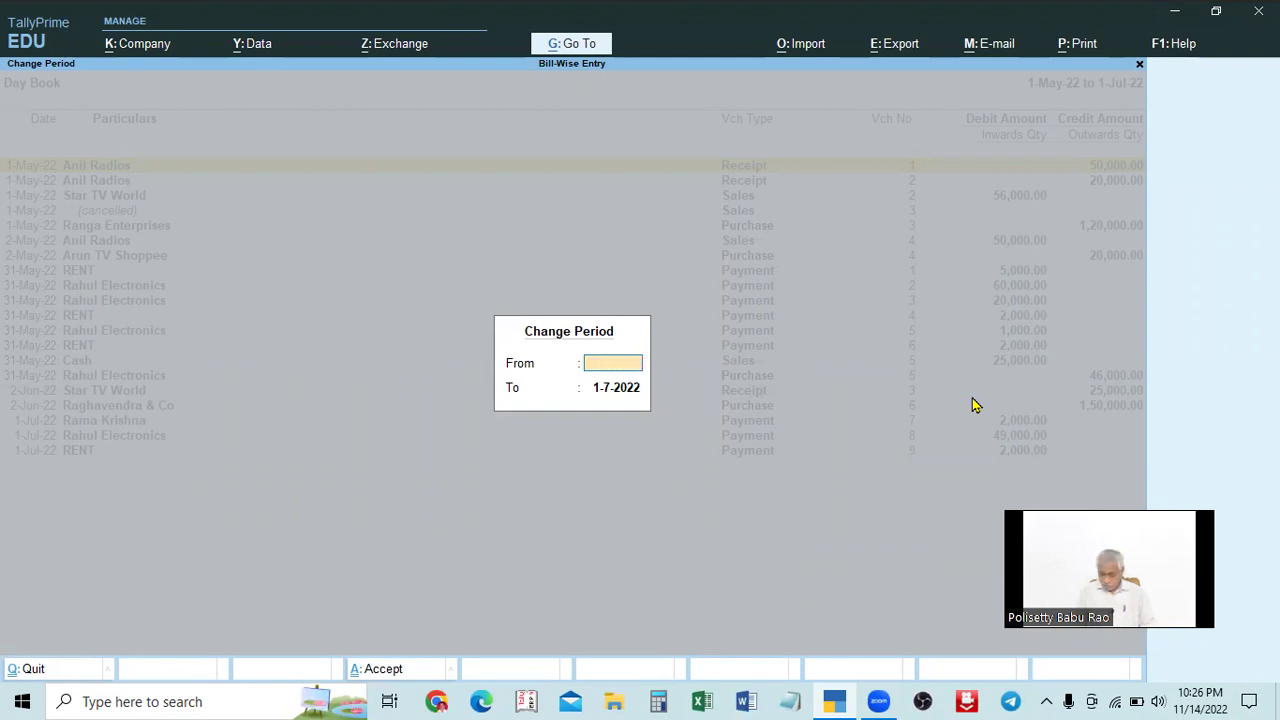
key("Return")
type("31.7")
key("Return")
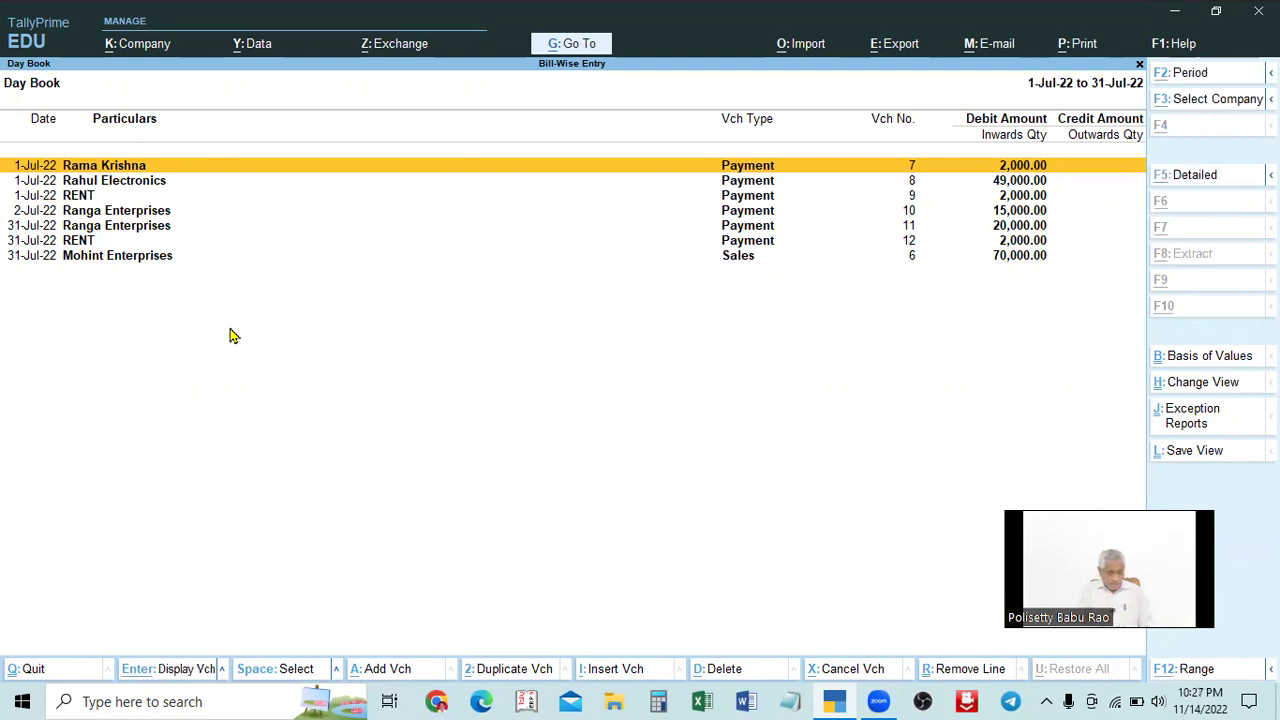
Leave both the From and To dates of the Day Book period blank to list the vouchers of all dates.
key("alt+F2")
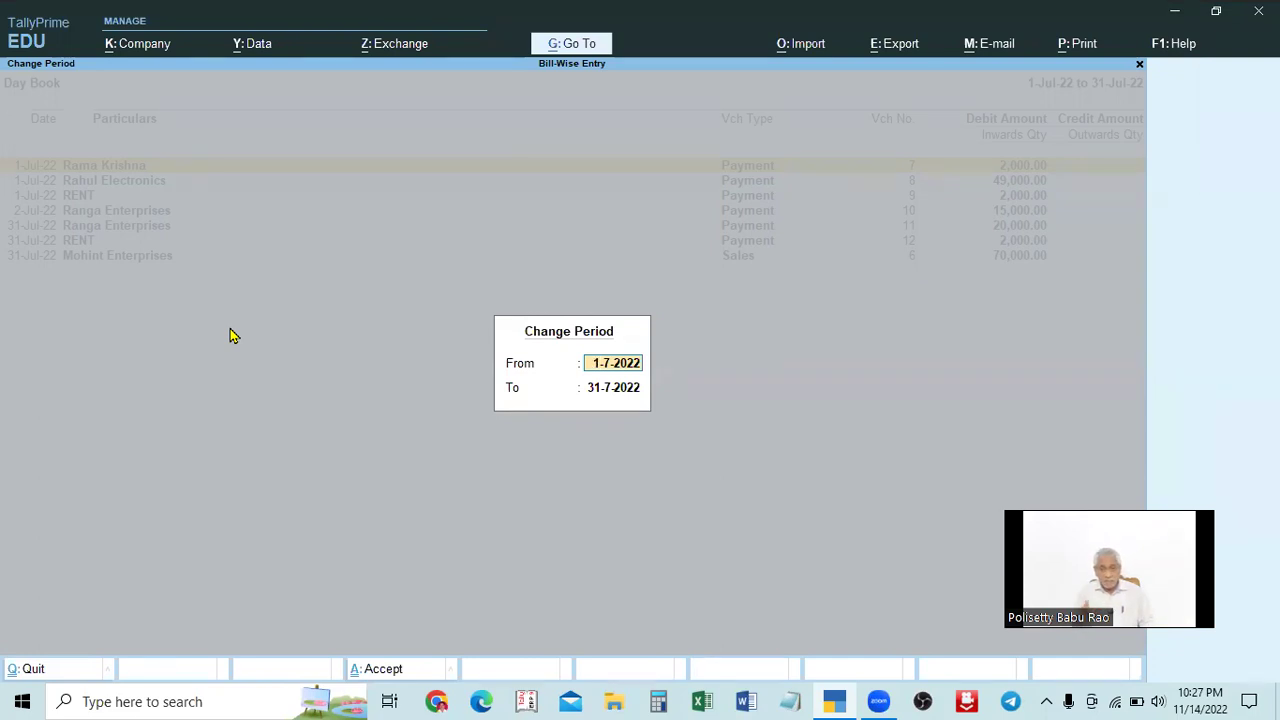
key("BackSpace")
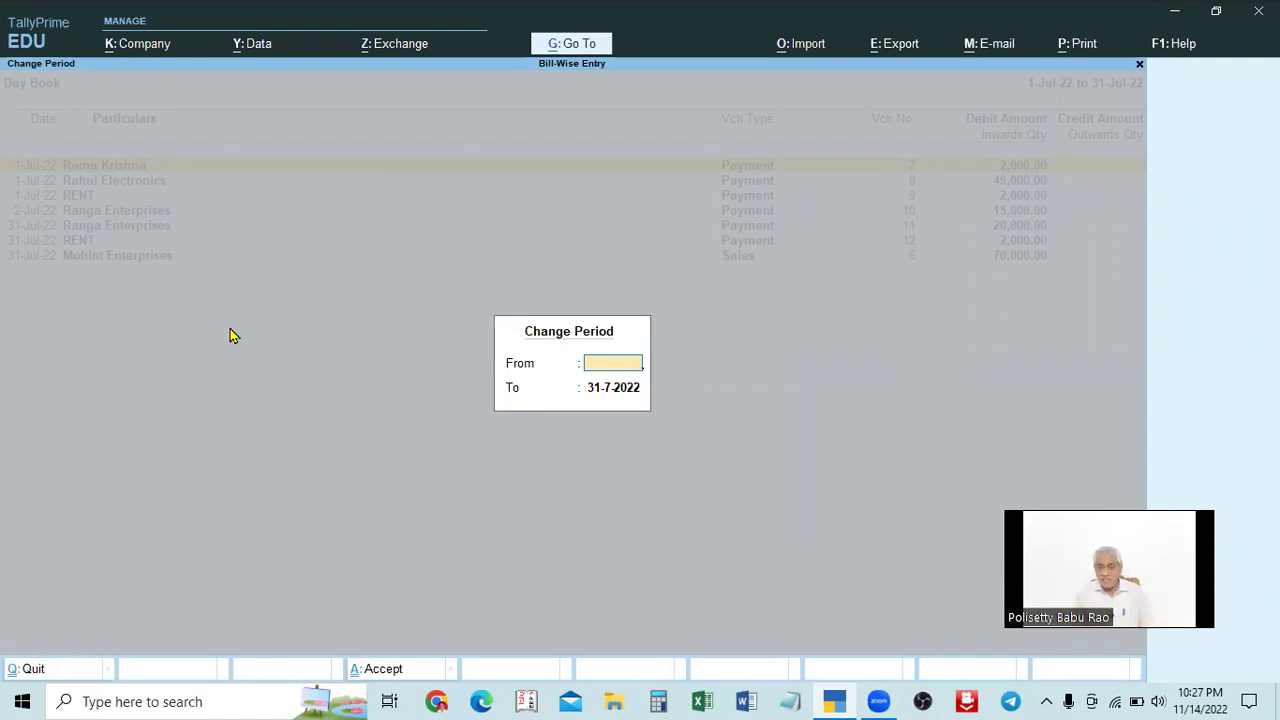
key("Return")
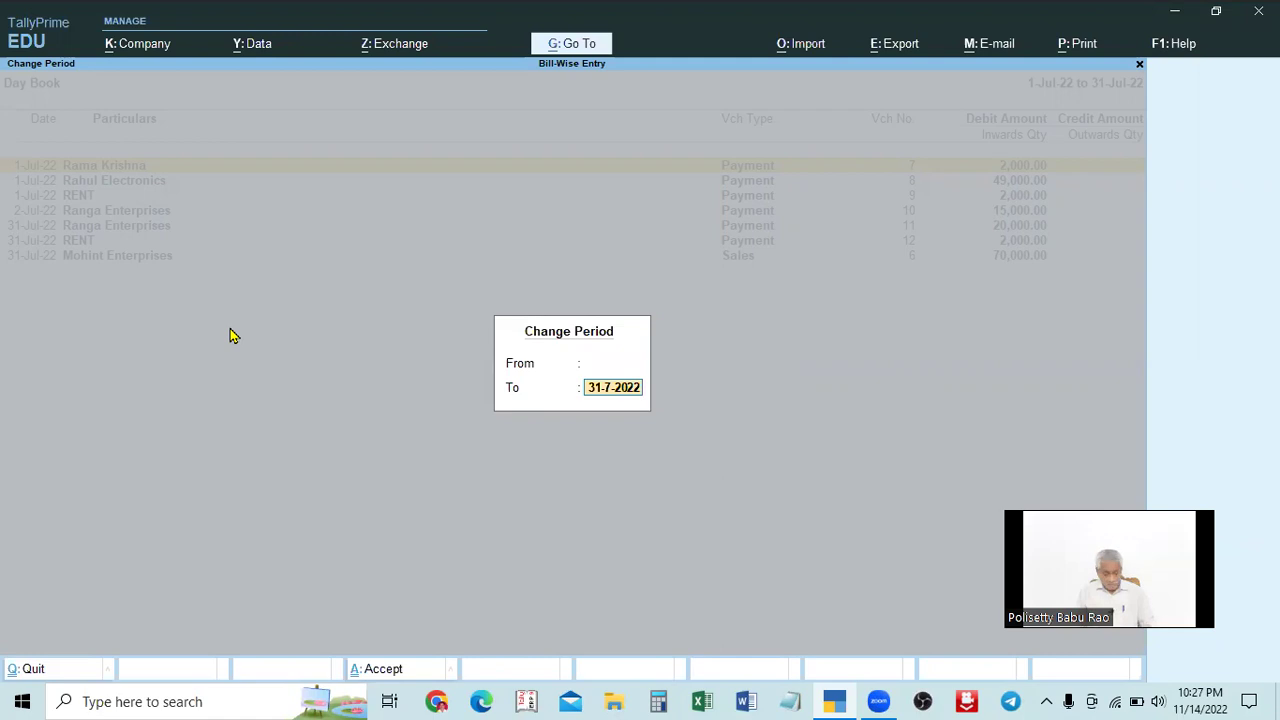
key("BackSpace")
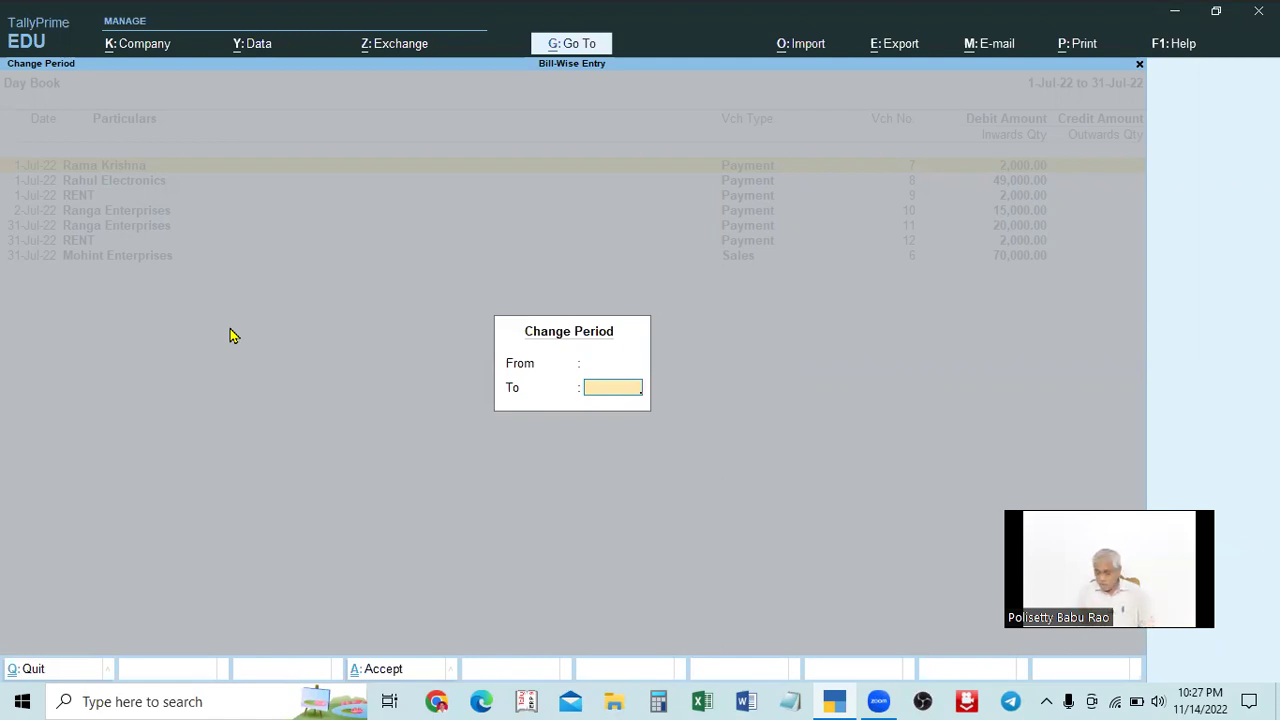
key("Return")
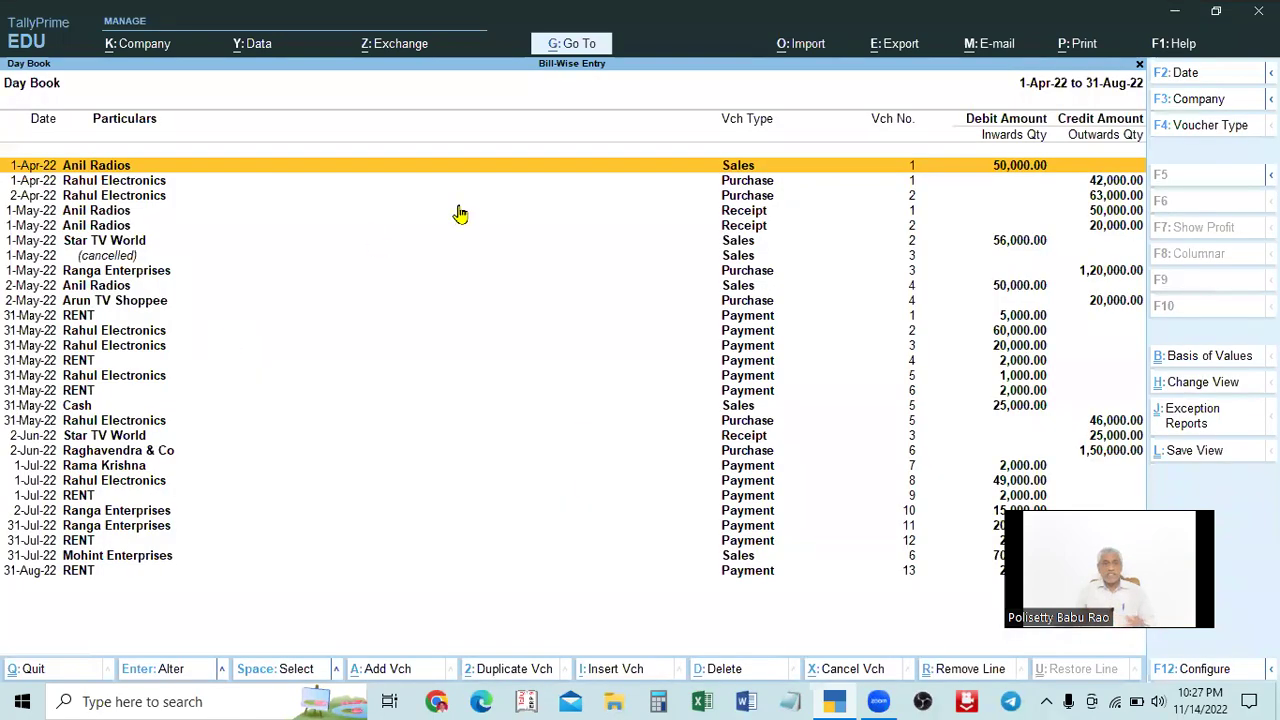
Go through the listed Day Book vouchers down to the 31-Aug-22 RENT payment.
key("Down")
key("Down")
key("Down")
key("Down")
key("Down")
key("Down")
key("Down")
key("Down")
key("Down")
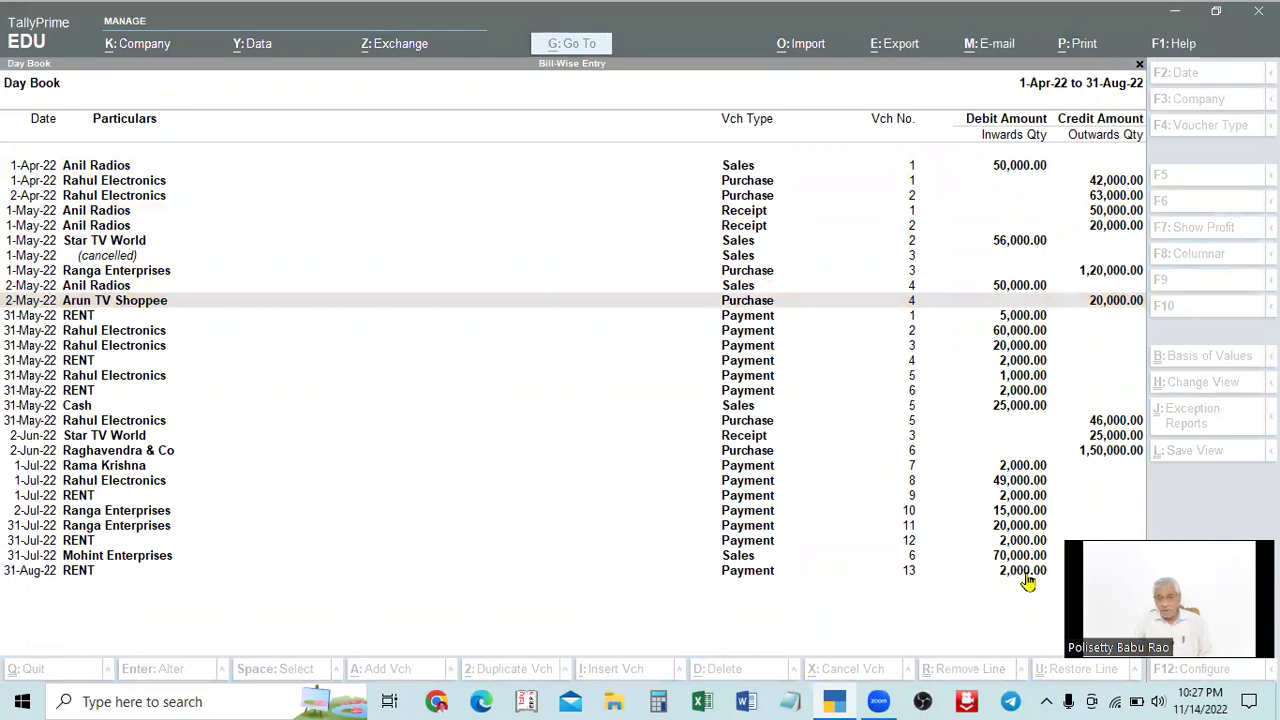
left_click(866, 570)
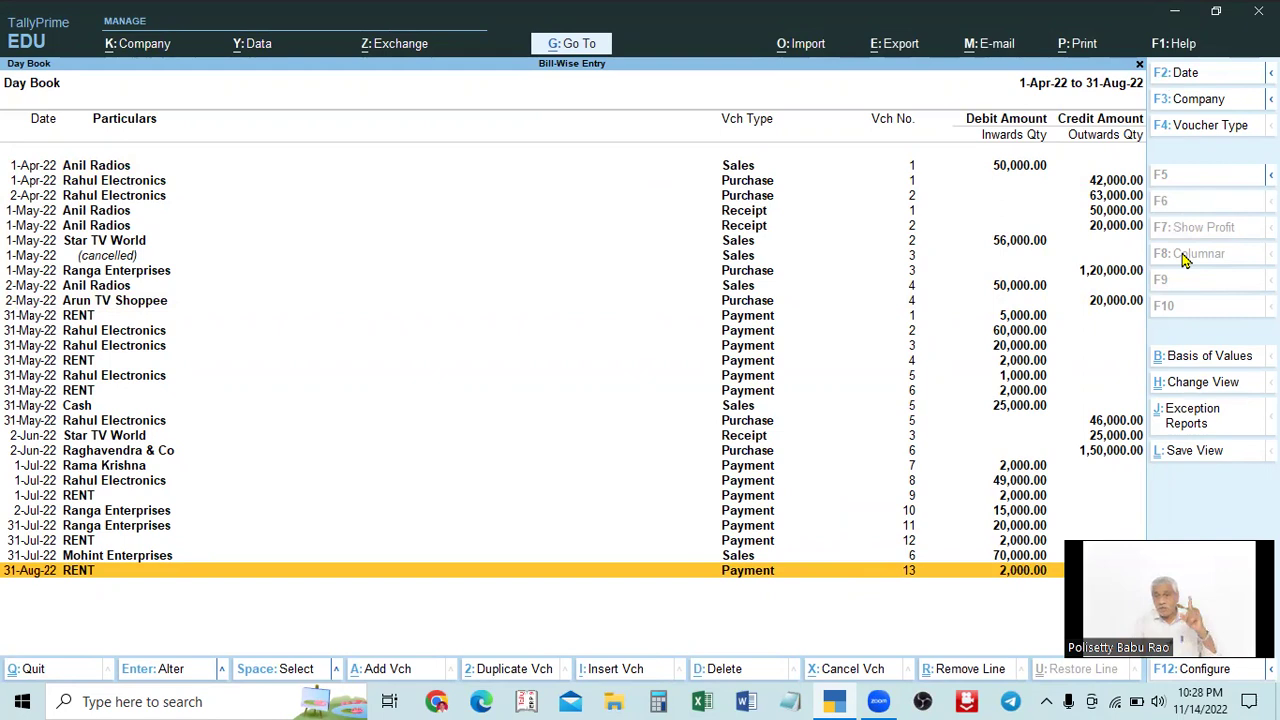
Check the views offered by Change View for the Day Book, and return to the Gateway of Tally.
left_click(1205, 384)
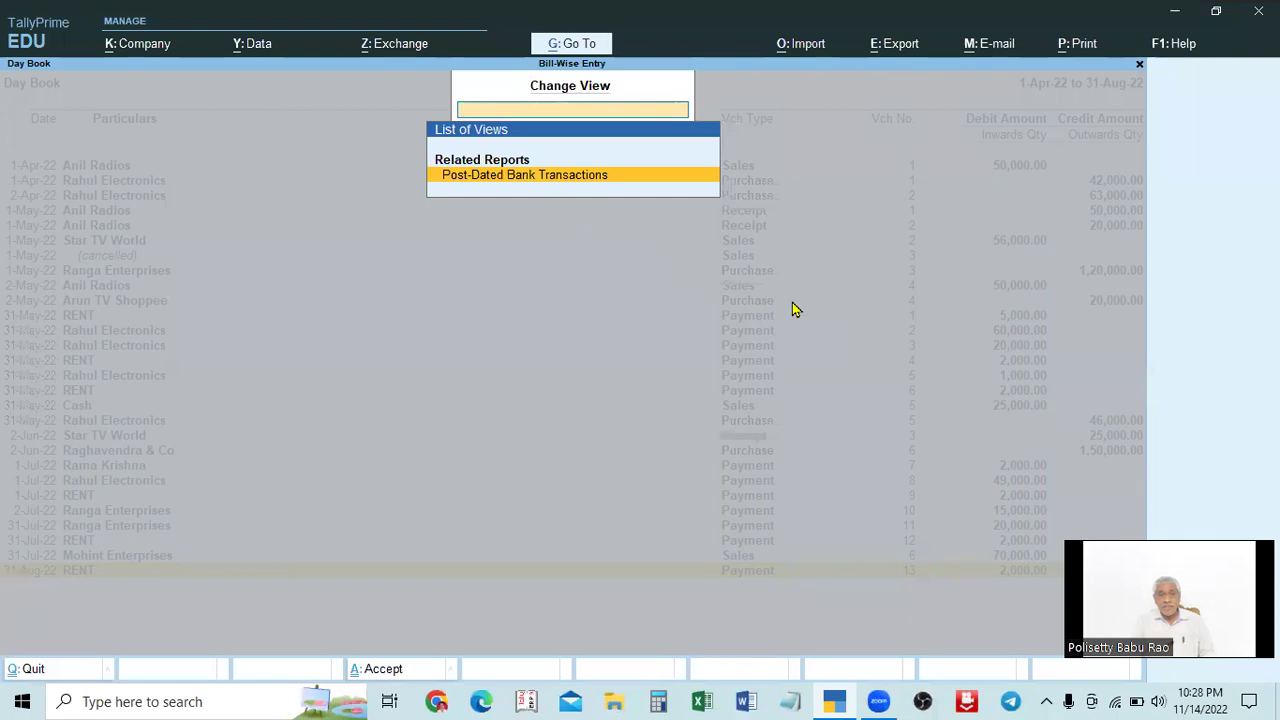
key("Escape")
key("Escape")
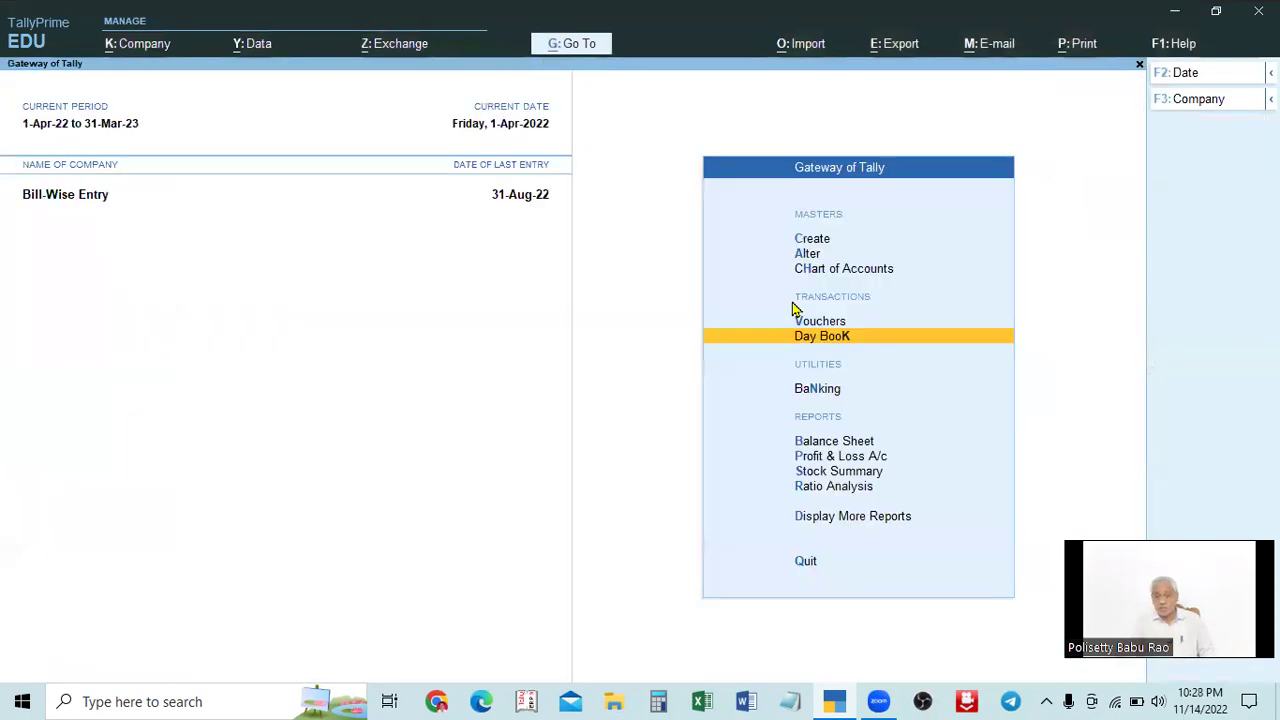
Reopen the Day Book and set its period from 1-Apr-22 to 31-Aug-22.
key("Return")
key("alt+F2")
type("1")
key("Return")
key("Return")
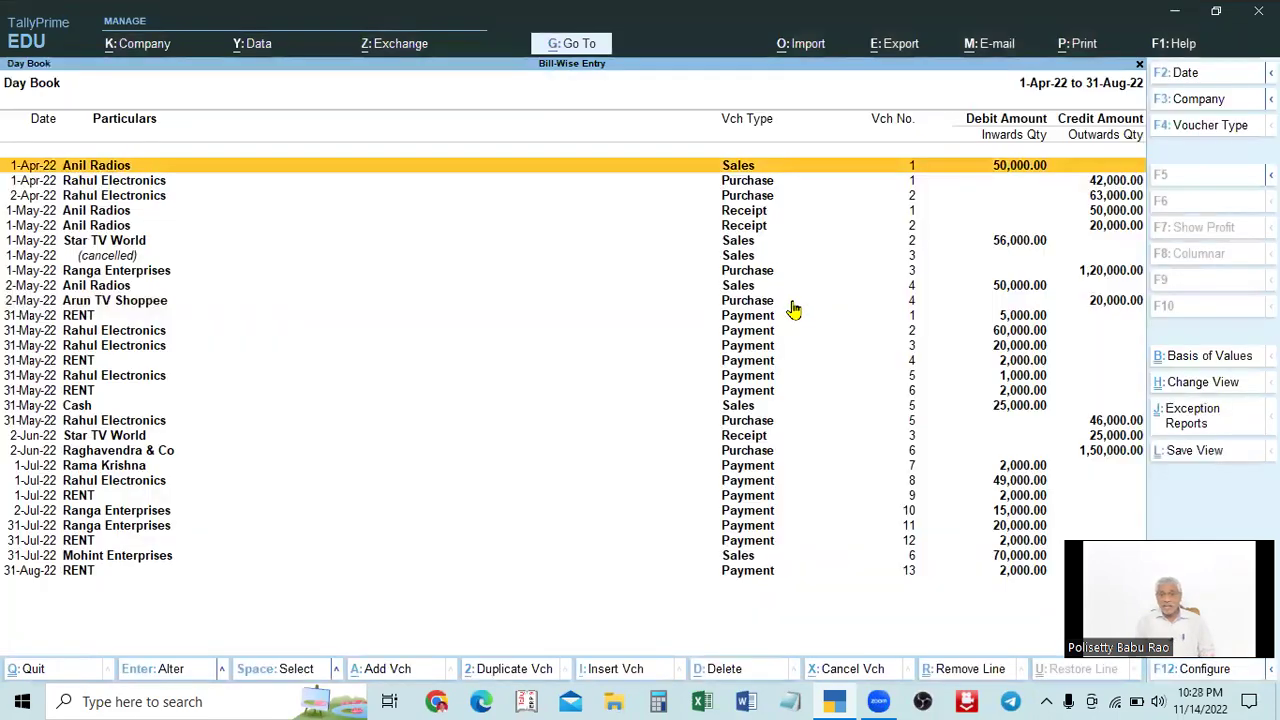
Check the full list of Day Book exception reports, including the additional and inactive ones, and return to the Day Book.
left_click(1190, 422)
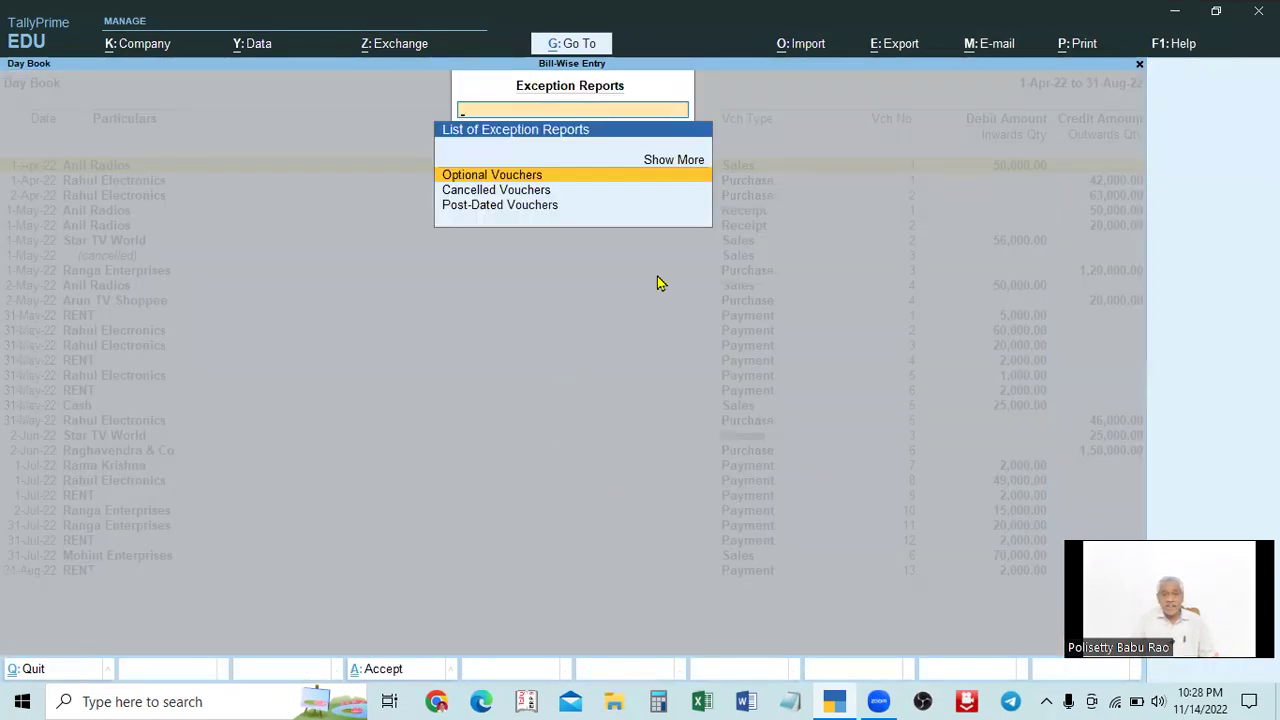
left_click(665, 162)
left_click(662, 176)
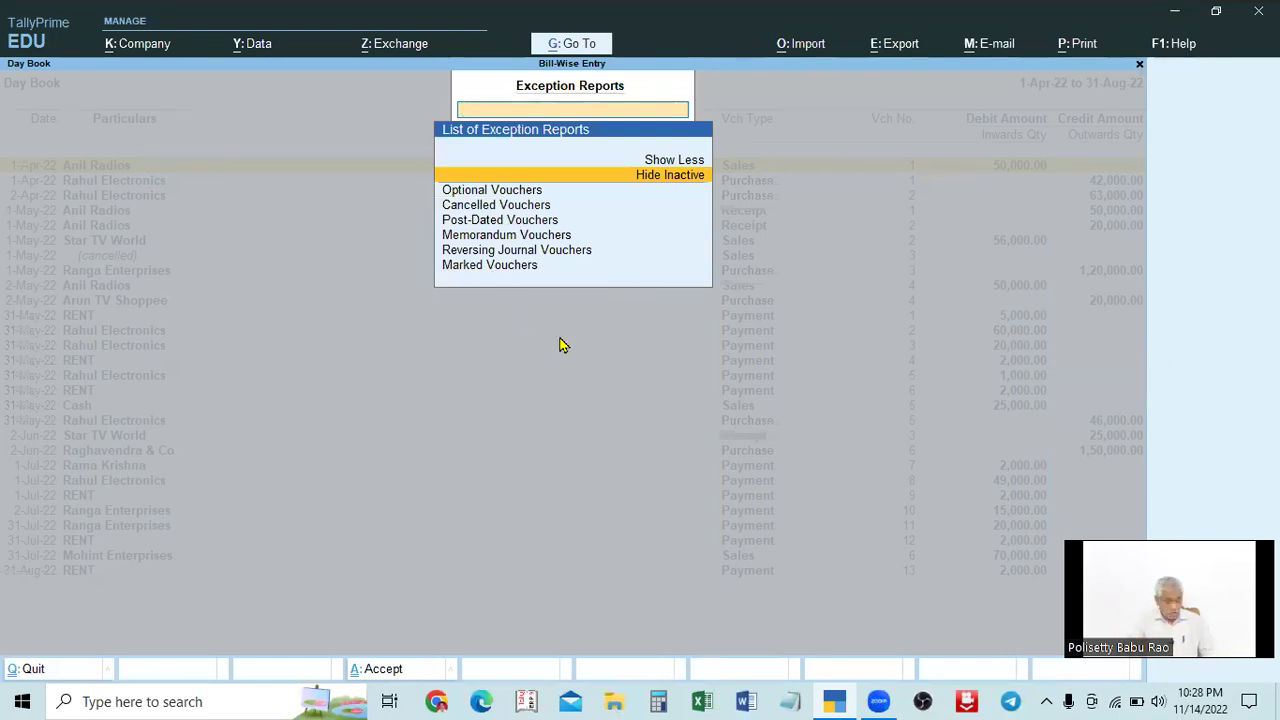
key("Escape")
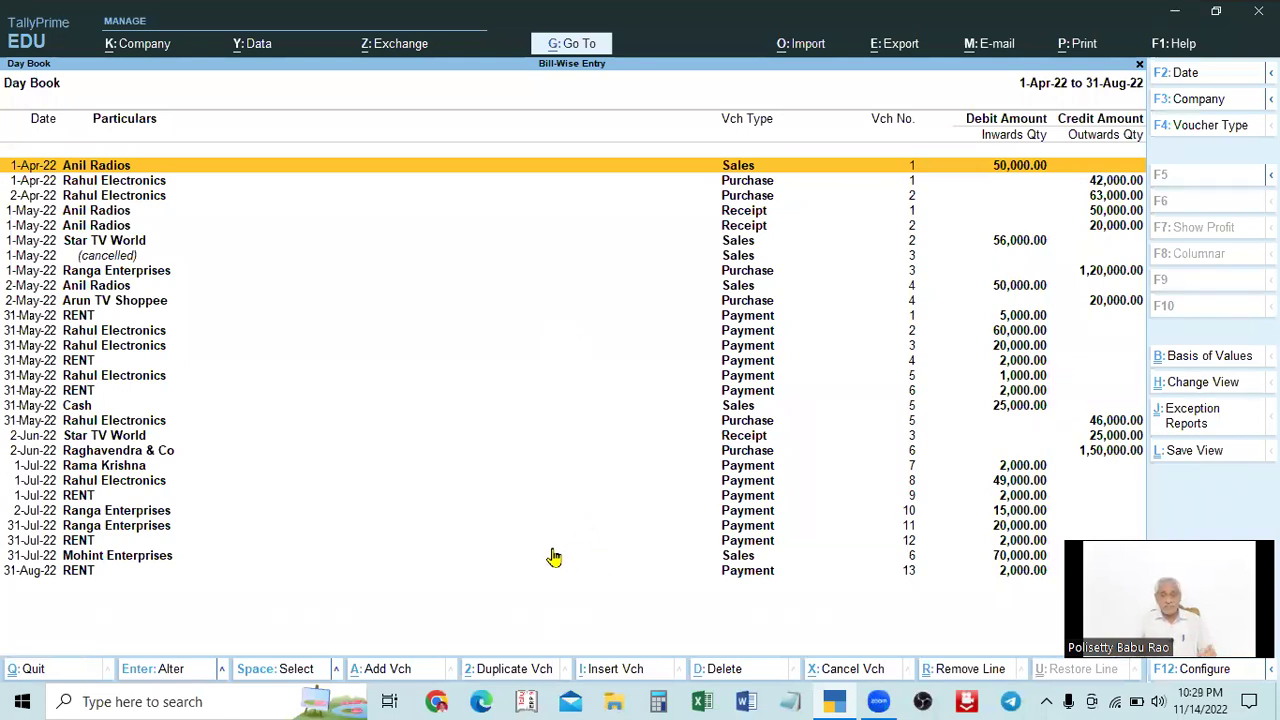
Delete the cancelled sales voucher dated 1-May-22 from the Day Book.
left_click(87, 257)
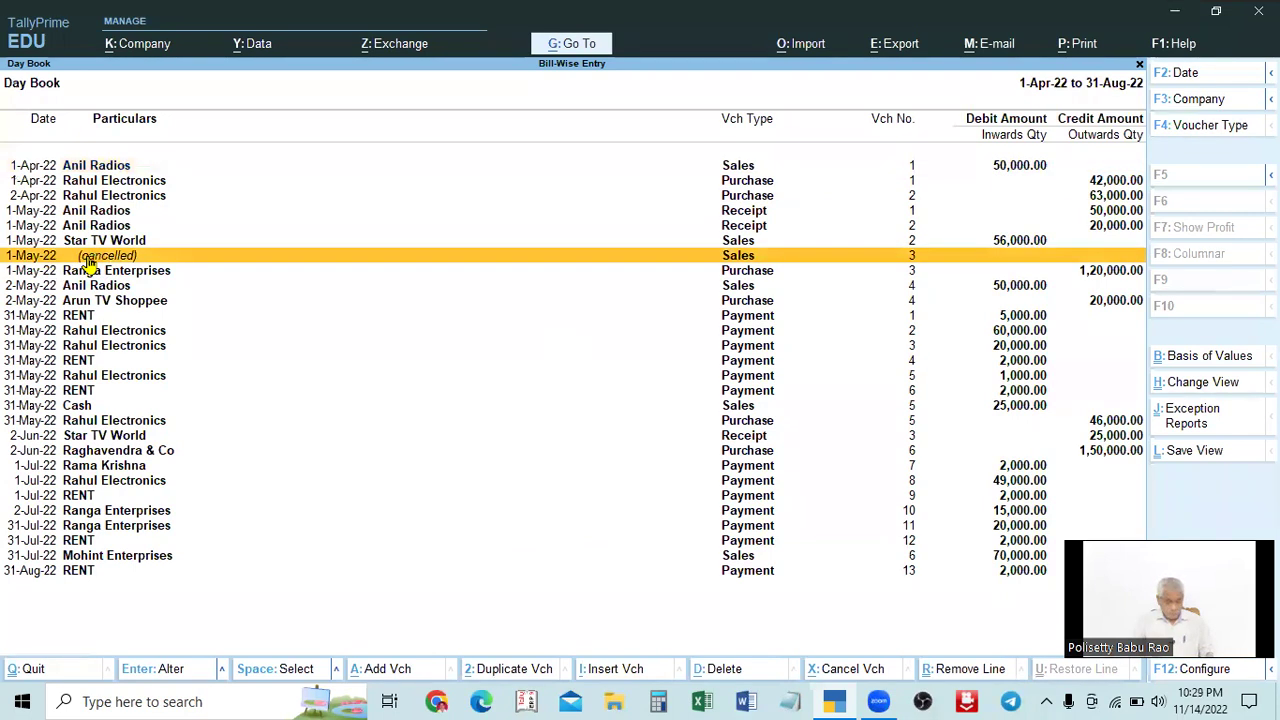
key("ctrl")
key("alt+d")
key("y")
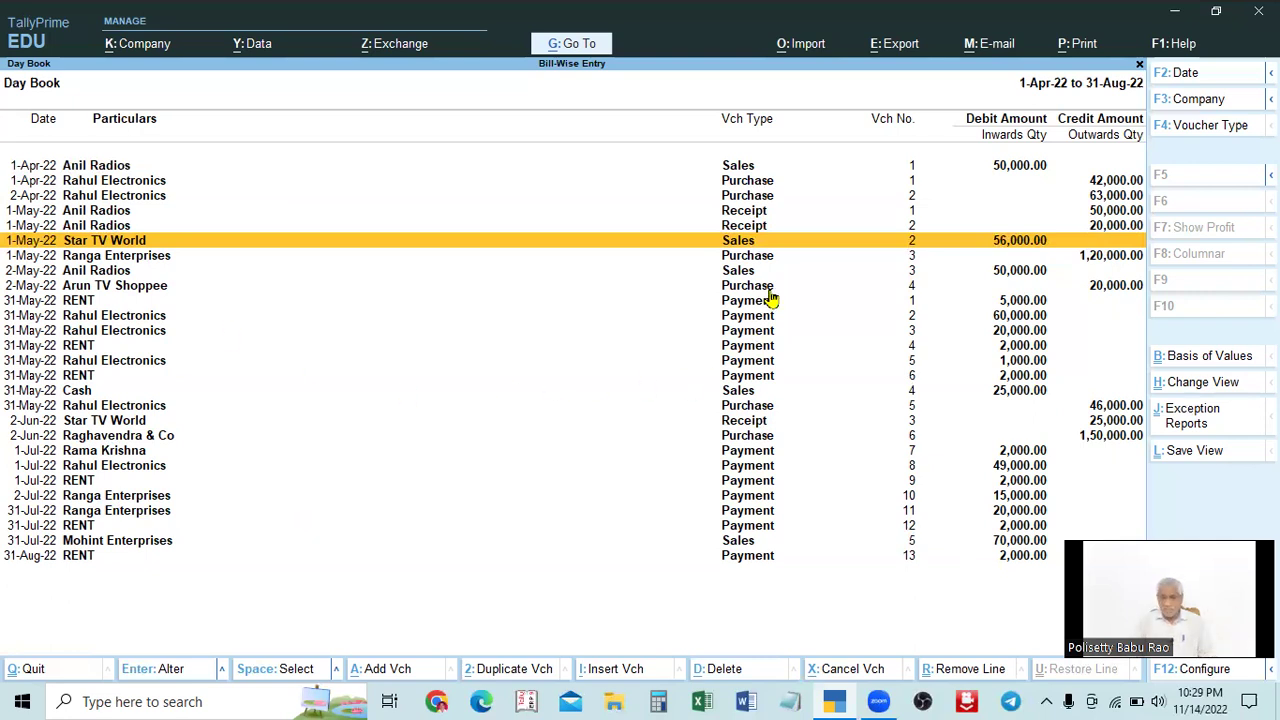
Open the 1-May-22 Star TV World sales voucher and reselect Sony TV 30" as its stock item.
key("Return")
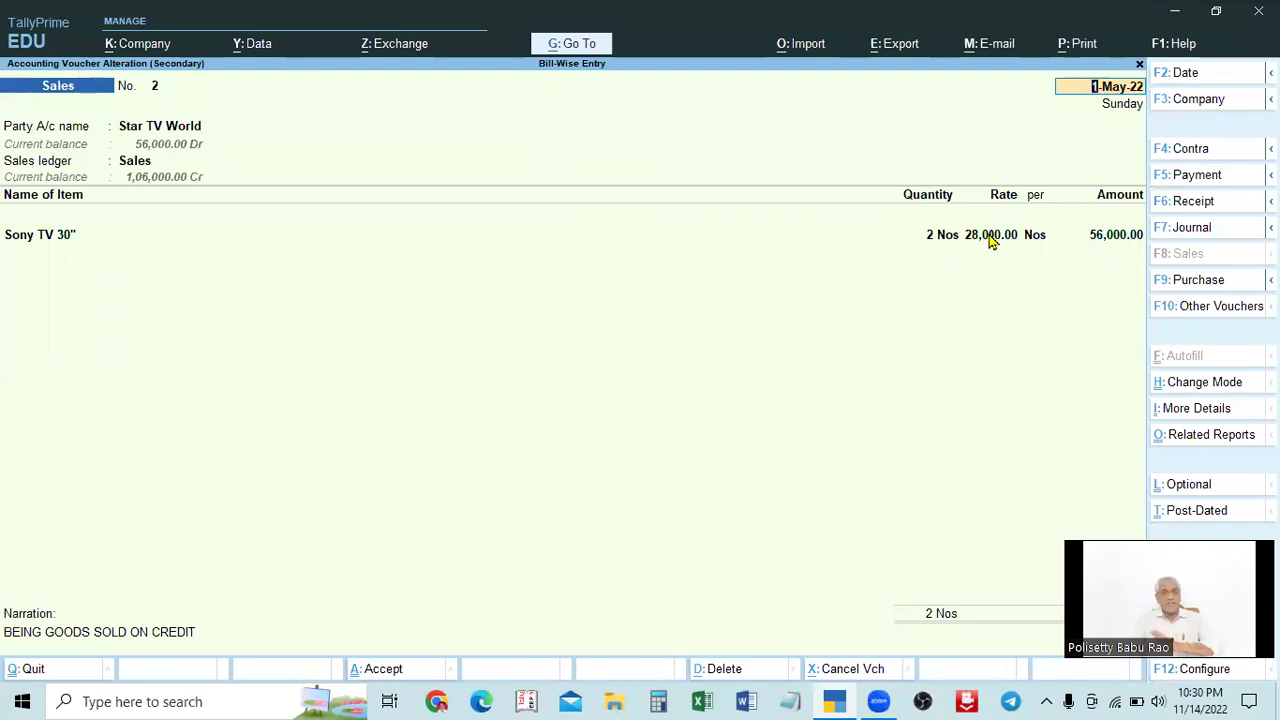
left_click(68, 243)
key("BackSpace")
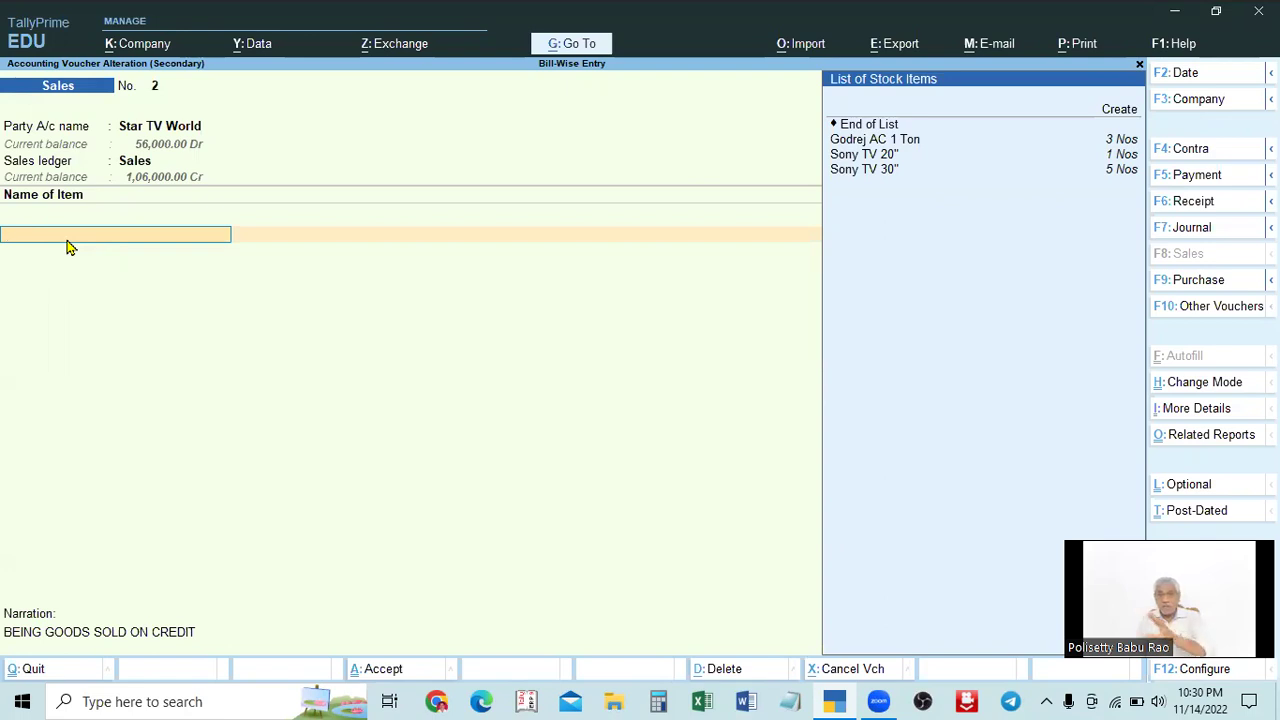
left_click(885, 157)
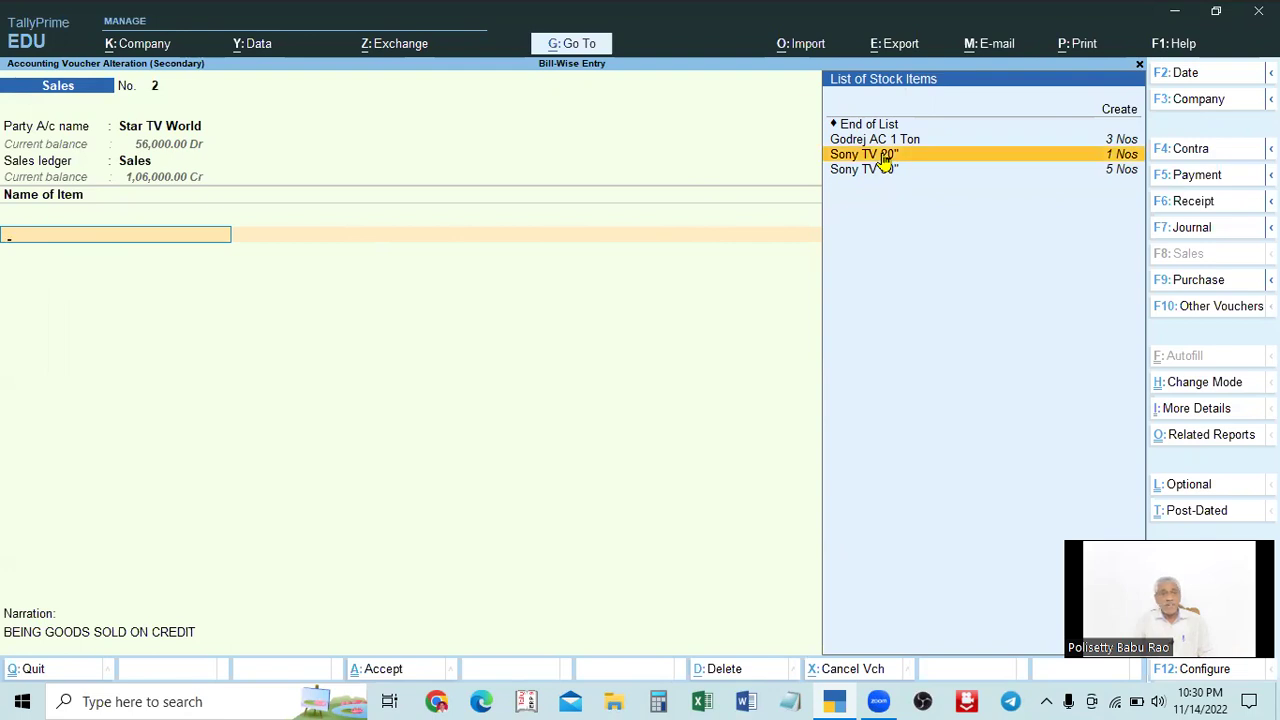
left_click(885, 170)
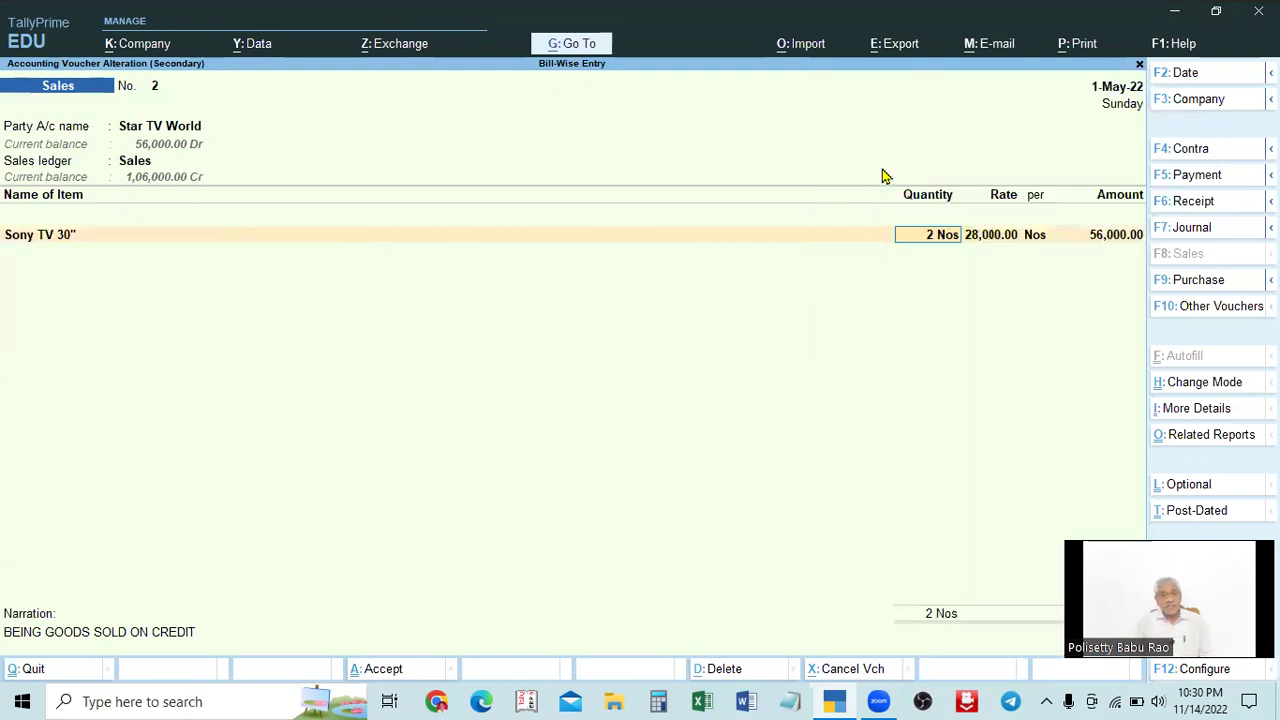
left_click(52, 245)
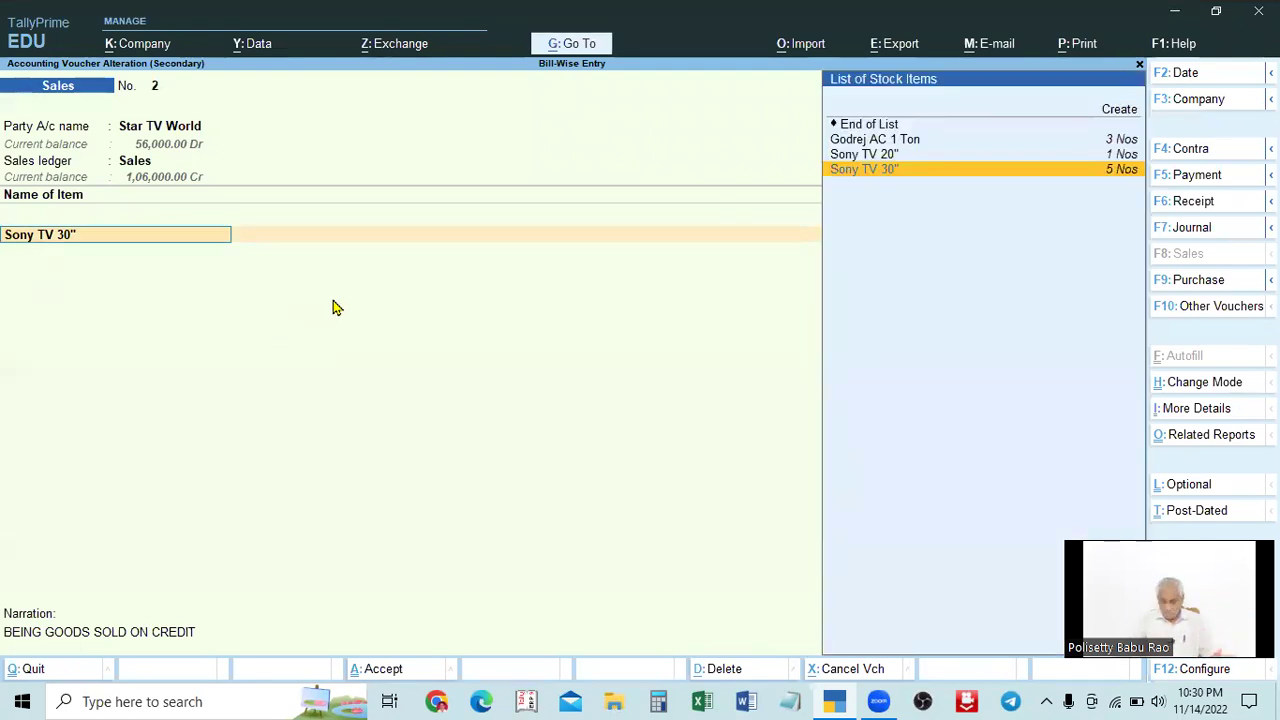
key("Return")
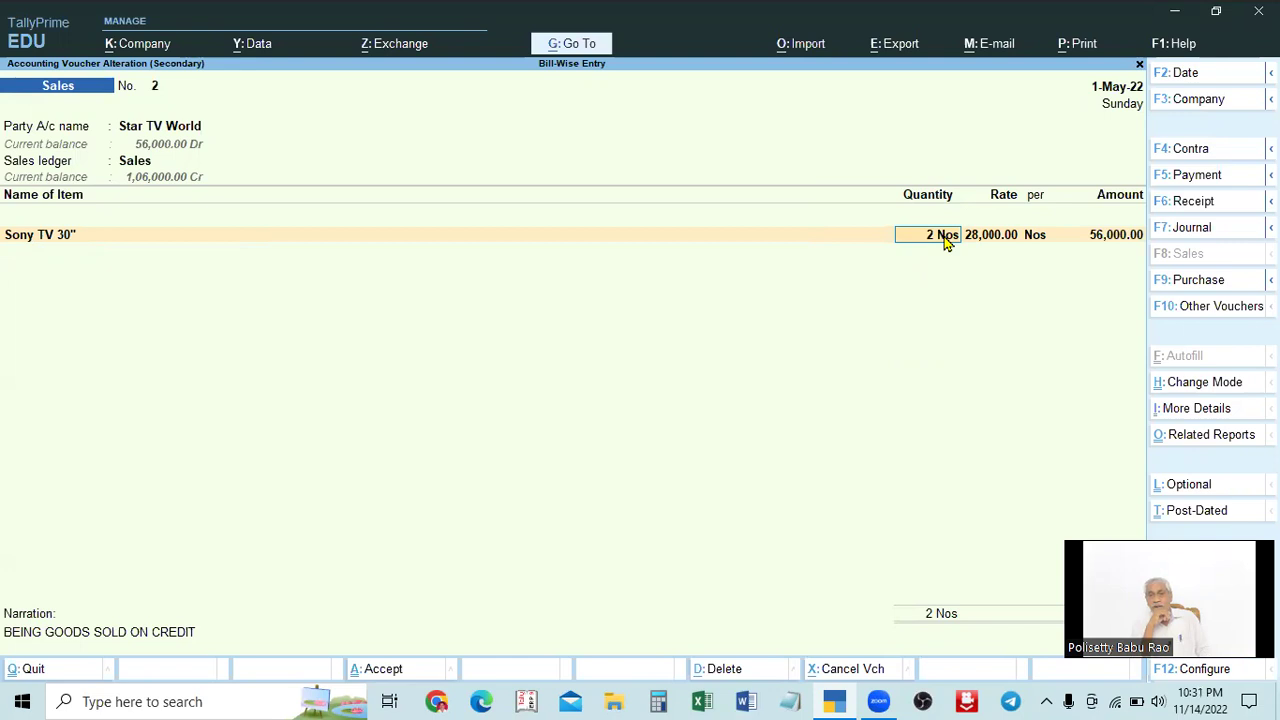
Try changing the Sony TV 30" quantity to 3, and quit the sales voucher without saving.
type("3")
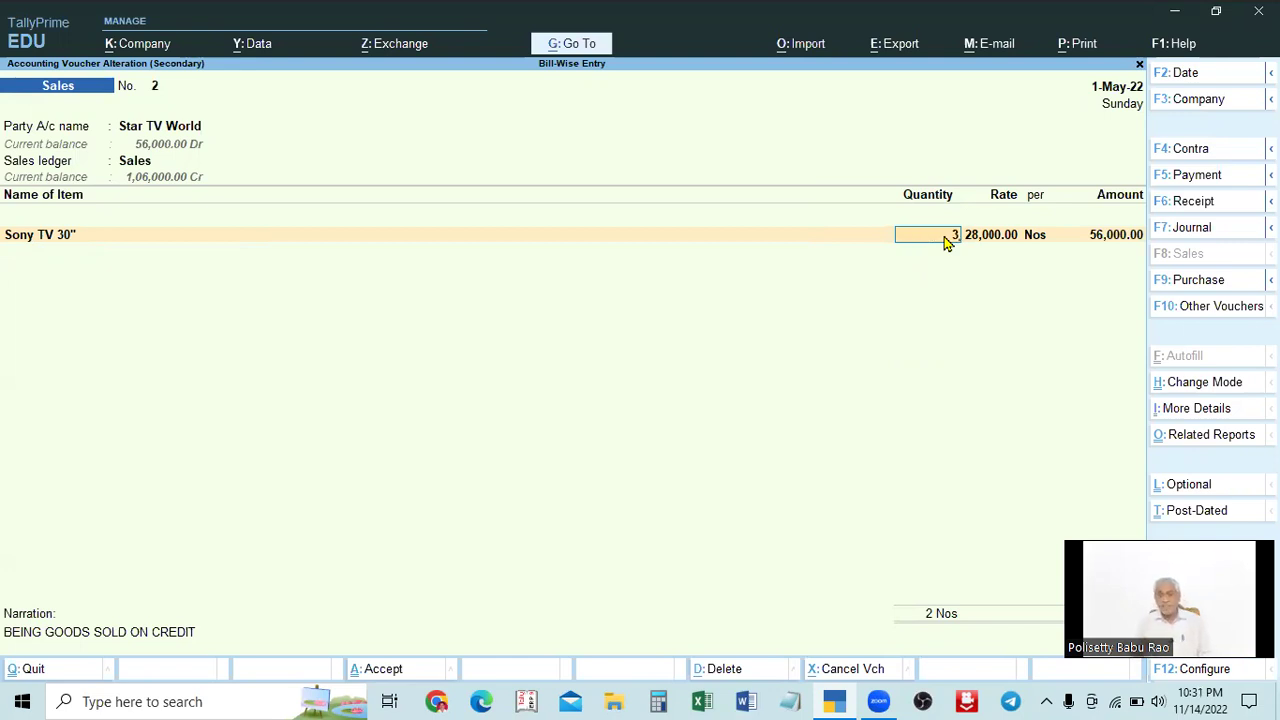
key("Escape")
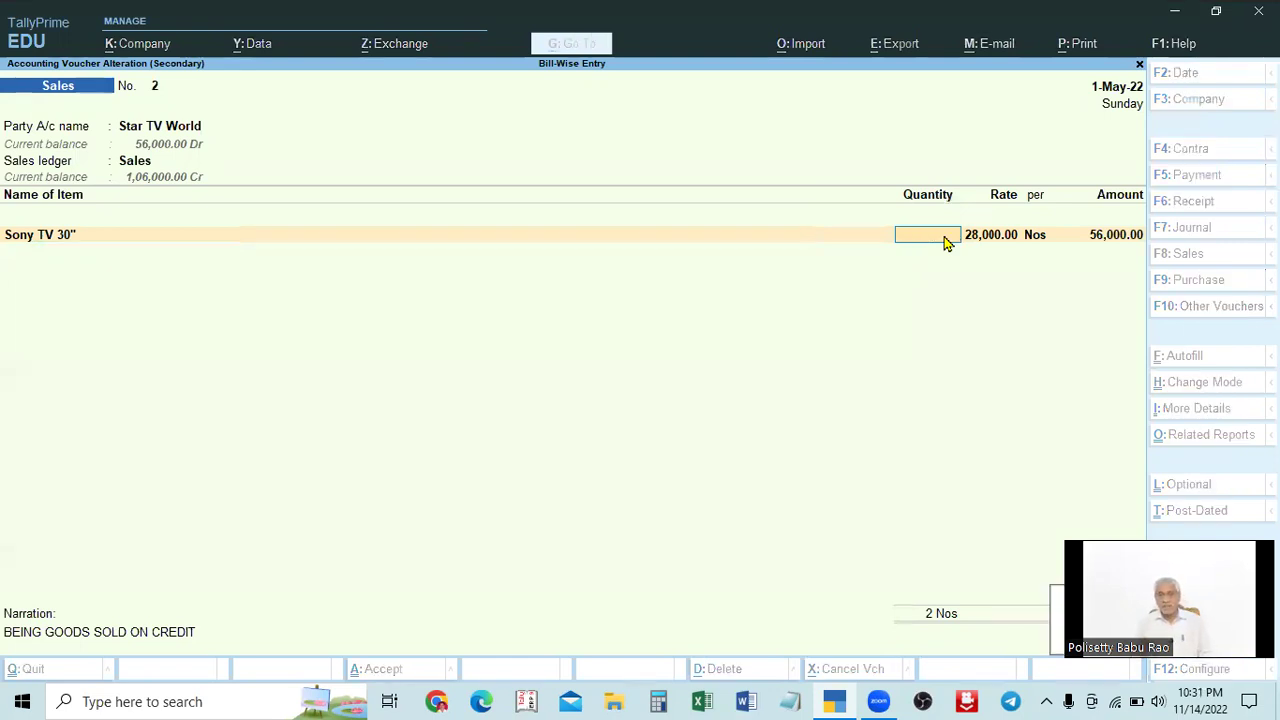
key("y")
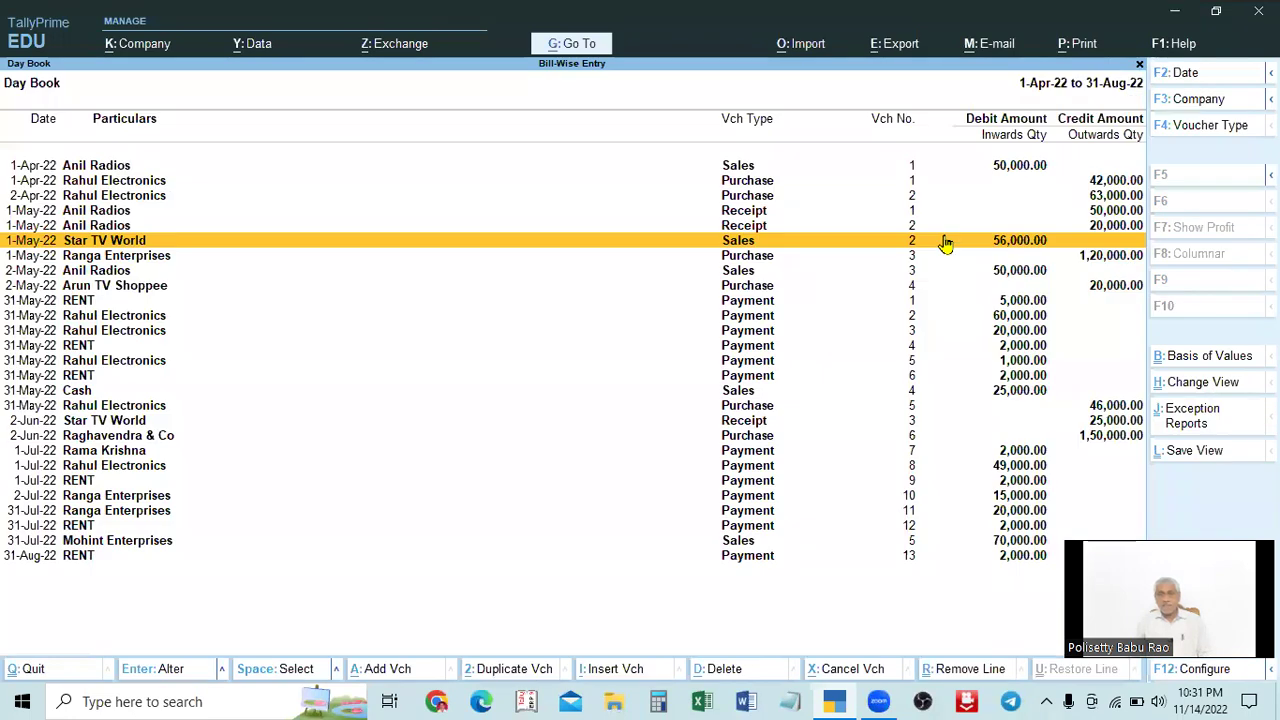
Review the item, quantity and rate in the Star TV World sales voucher, and return to the Day Book.
left_click(945, 241)
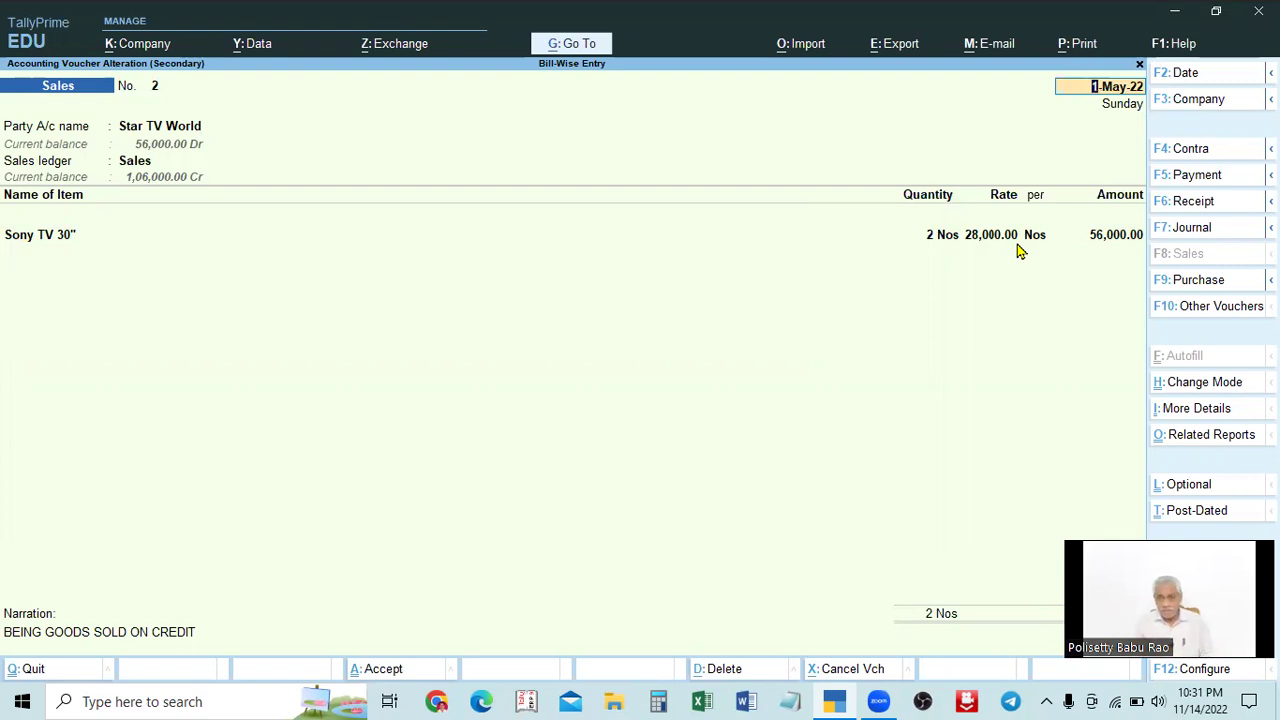
key("BackSpace")
key("Escape")
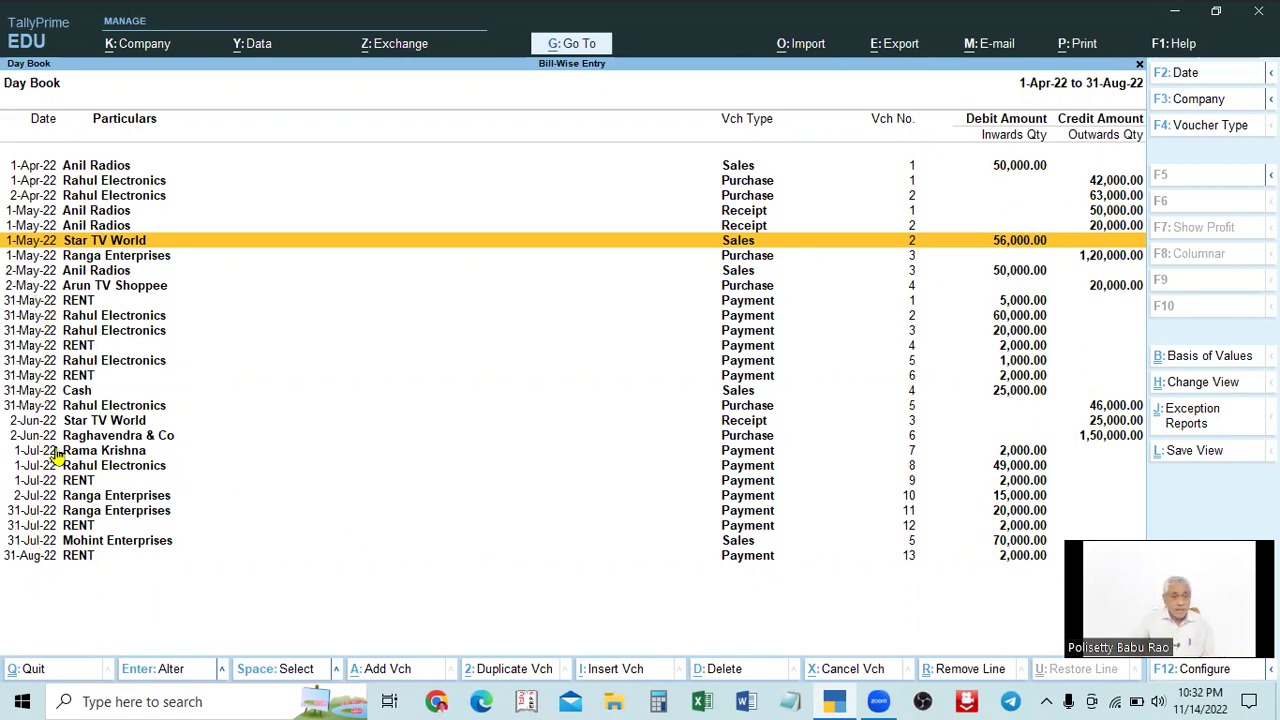
Close and reopen the Day Book, and set its period from 1-Apr-22 to 31-Aug-22.
left_click(52, 288)
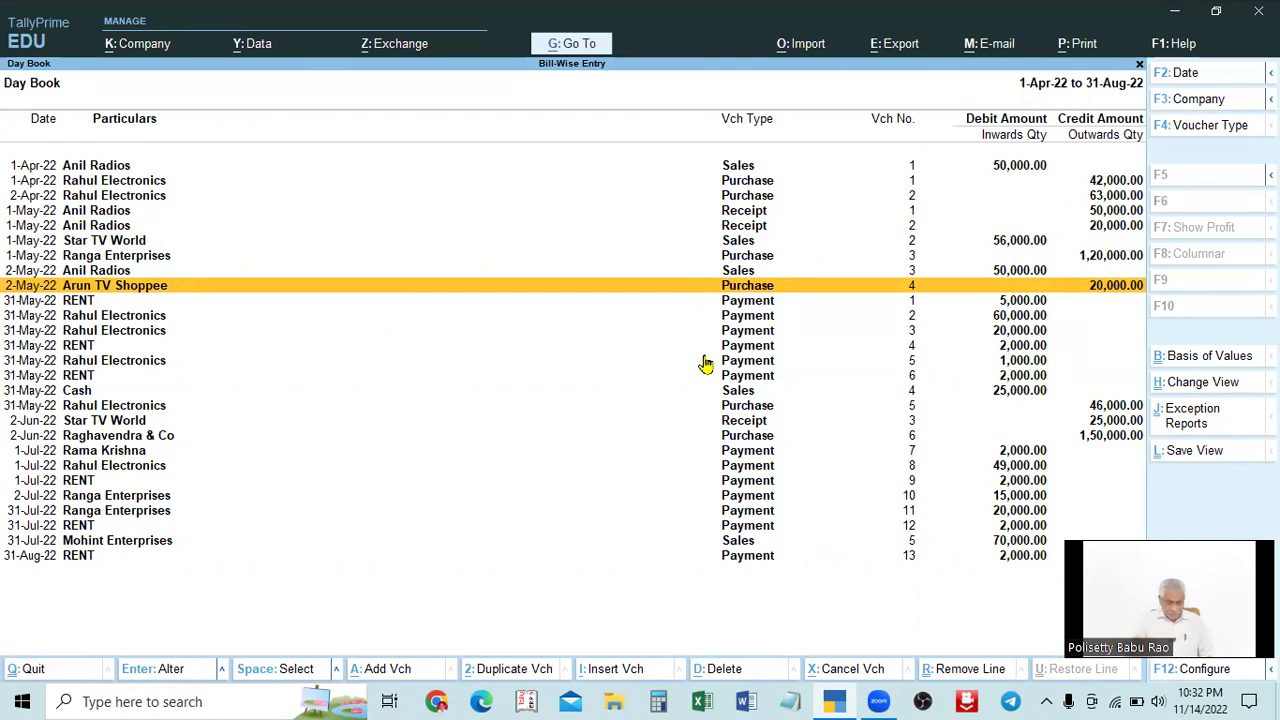
key("Escape")
key("Return")
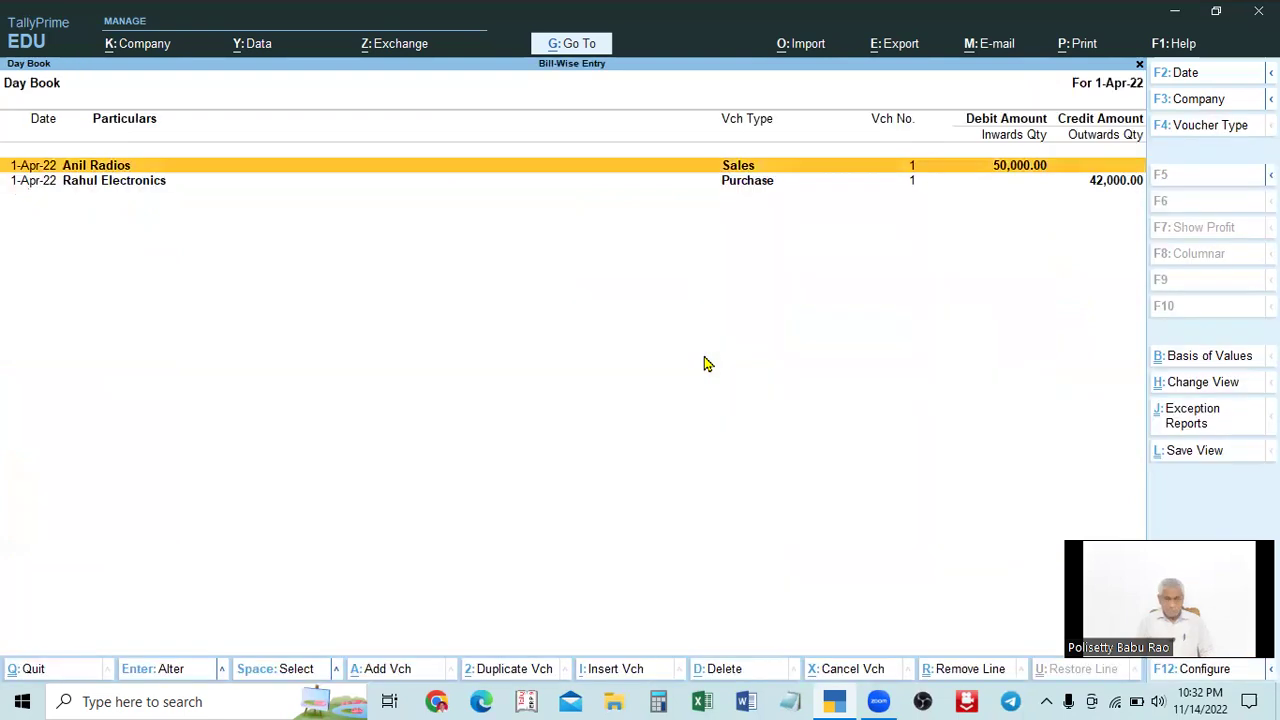
key("F2")
key("BackSpace")
key("Return")
key("Return")
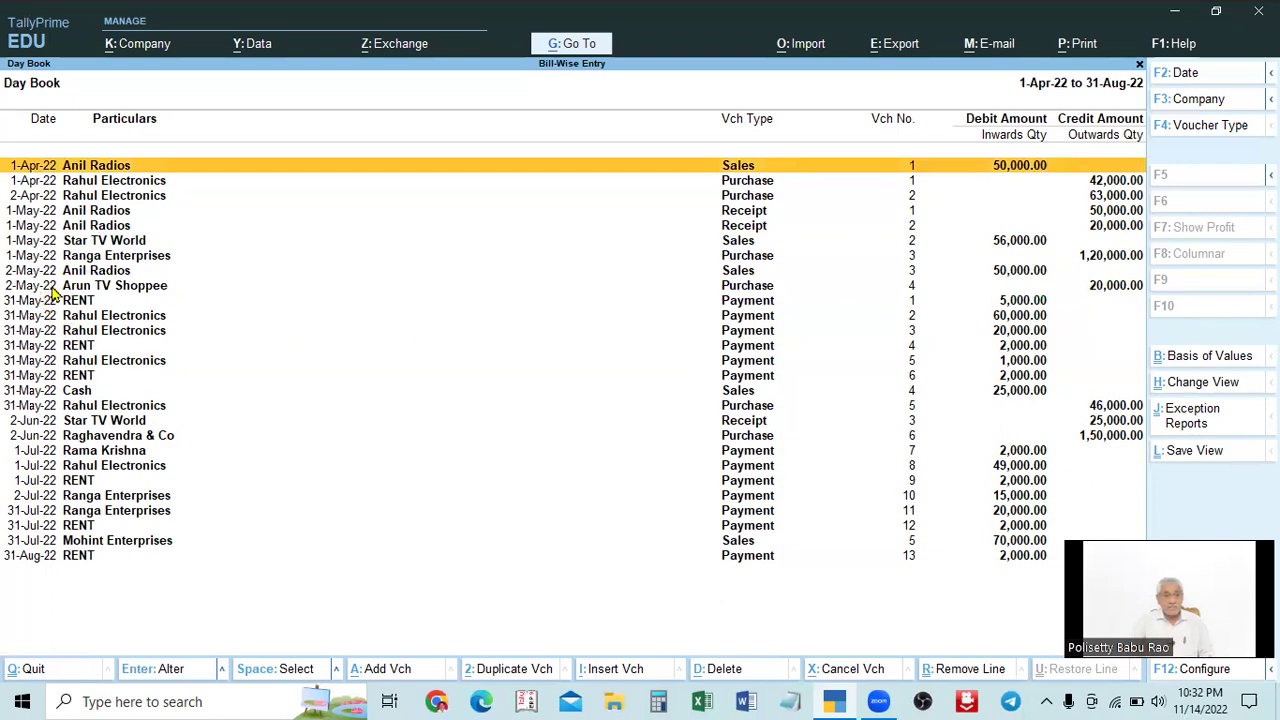
Limit the Day Book to vouchers of the Payment type.
left_click(1114, 289)
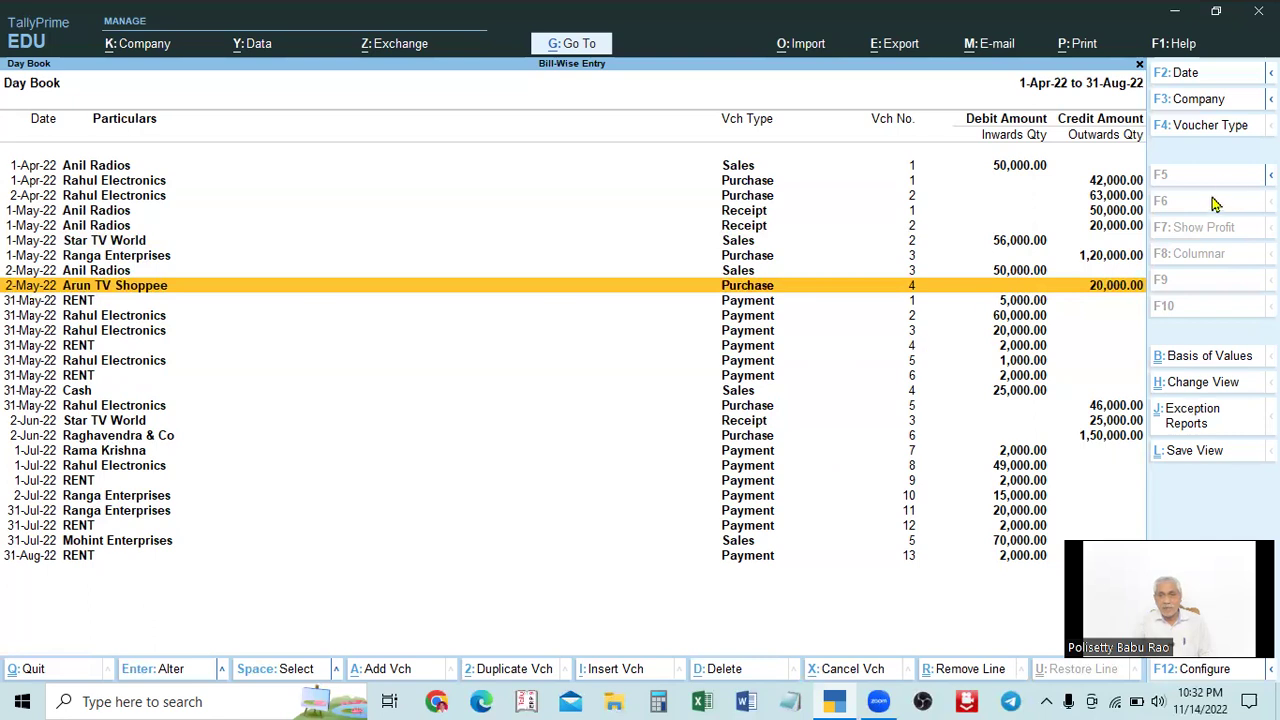
left_click(1205, 125)
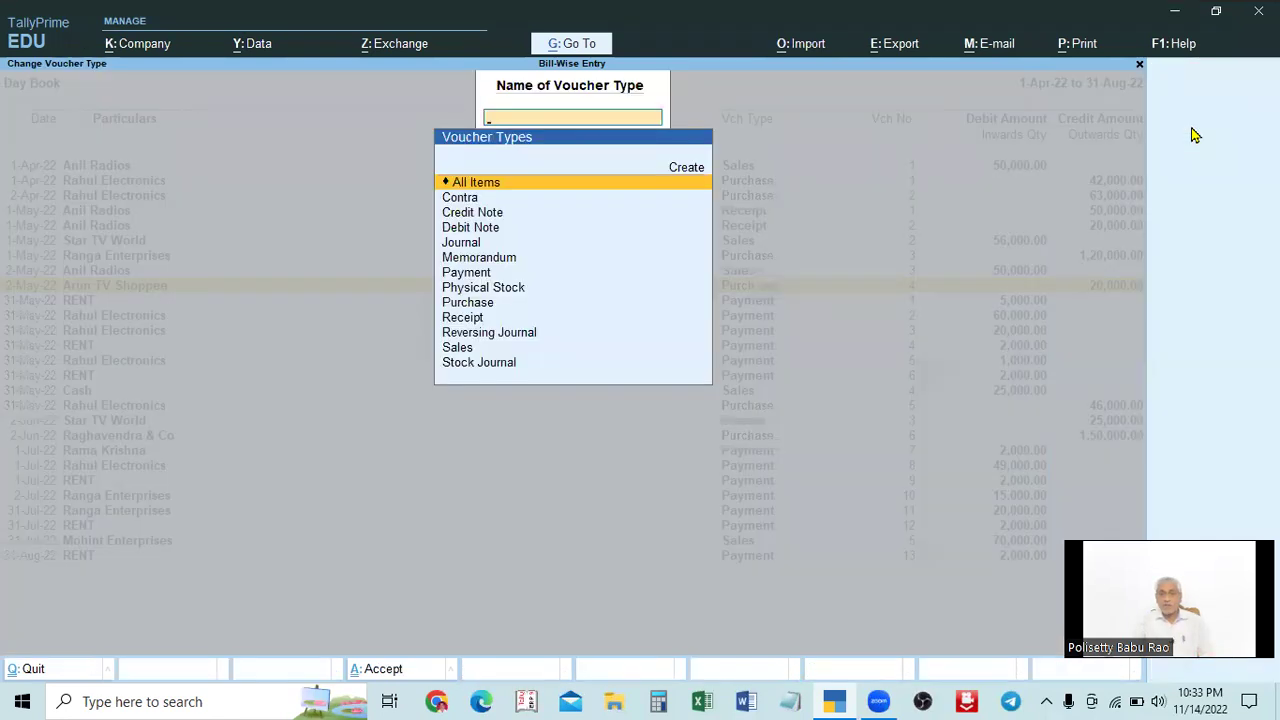
key("Down")
key("Down")
key("Down")
key("Down")
key("Down")
key("Down")
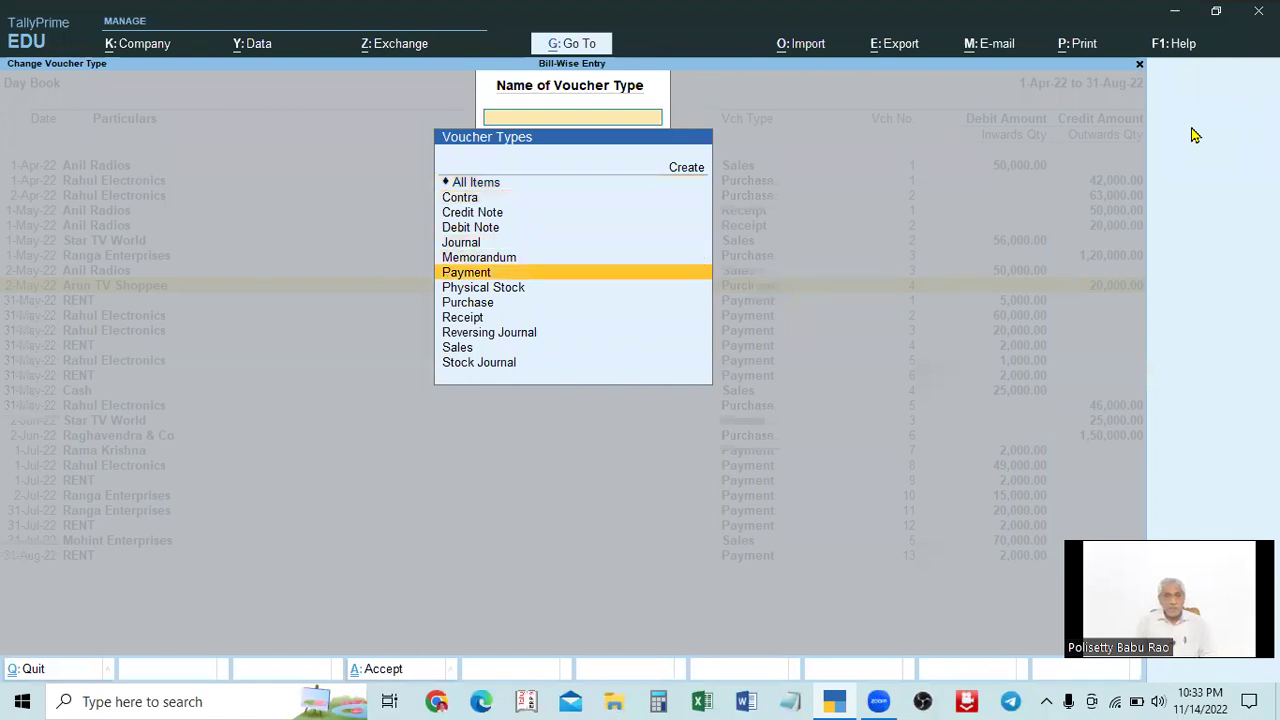
key("Down")
key("Down")
key("Down")
key("Up")
key("Up")
key("Up")
key("Return")
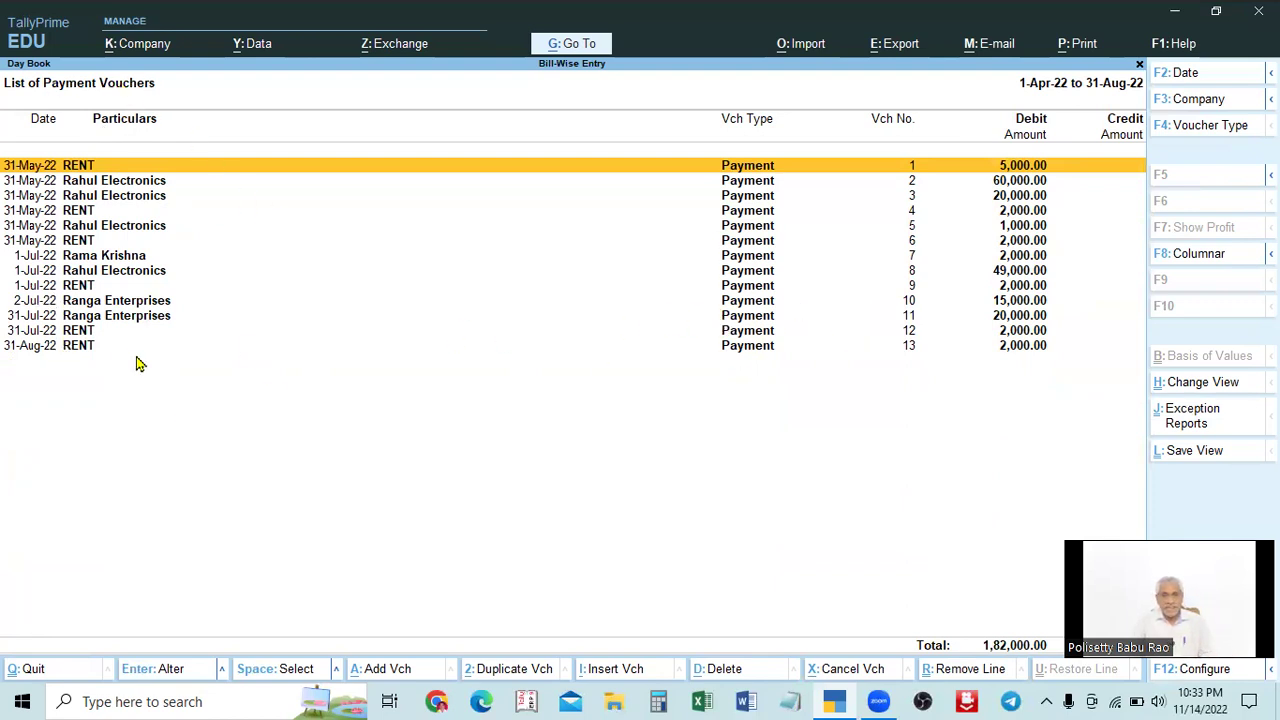
Go through the 1-Jul-22 entries in the payment voucher list, ending on the 49,000.00 Rahul Electronics payment.
left_click(50, 288)
key("Up")
key("Up")
key("Up")
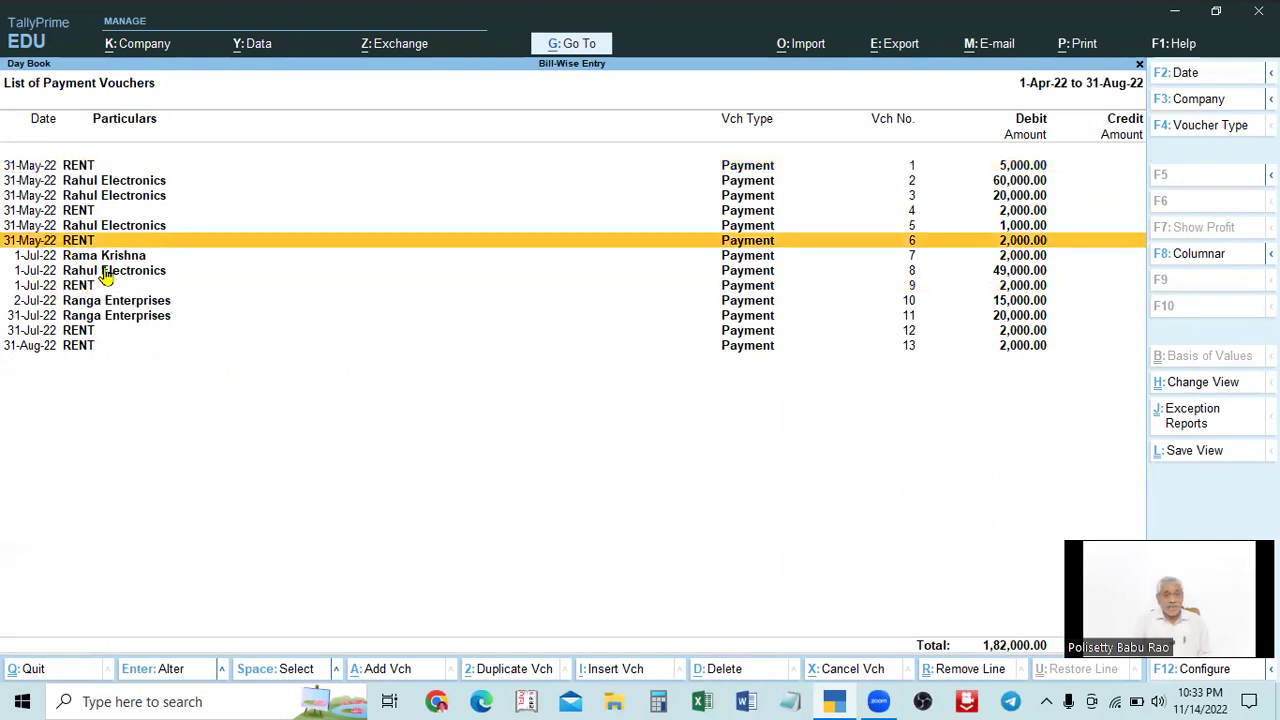
left_click(100, 270)
left_click(78, 287)
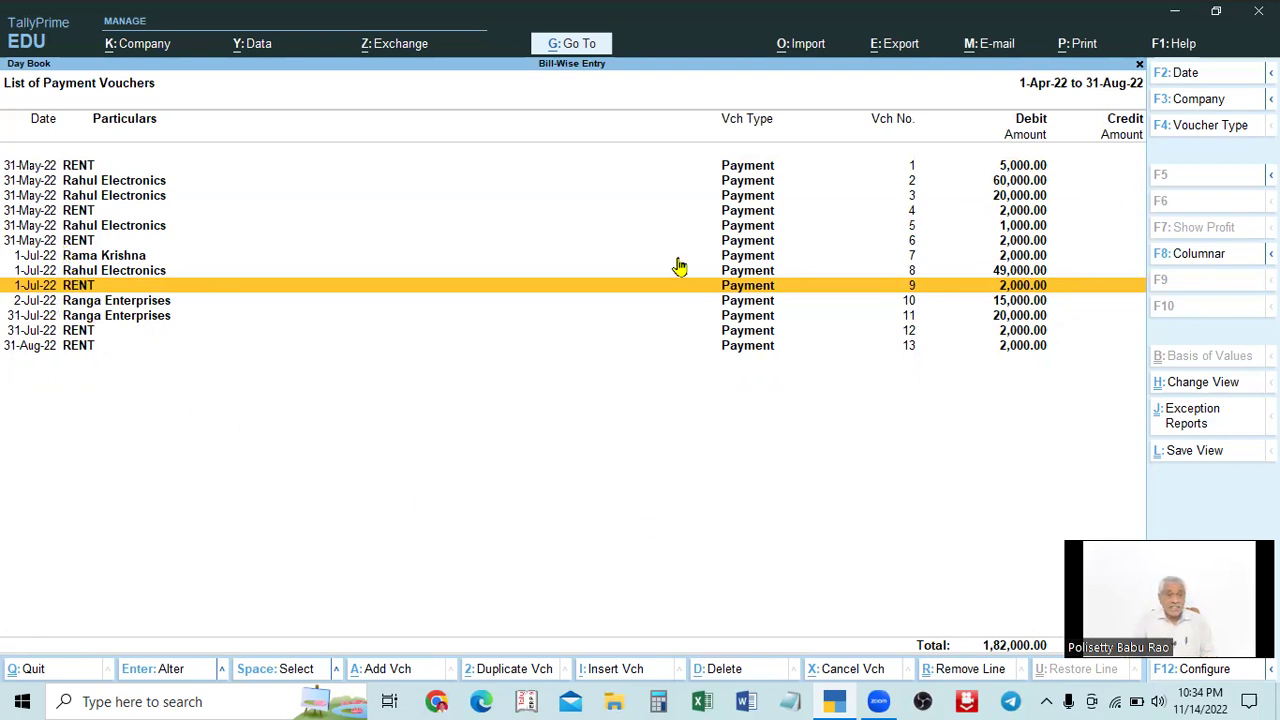
left_click(45, 258)
left_click(1013, 272)
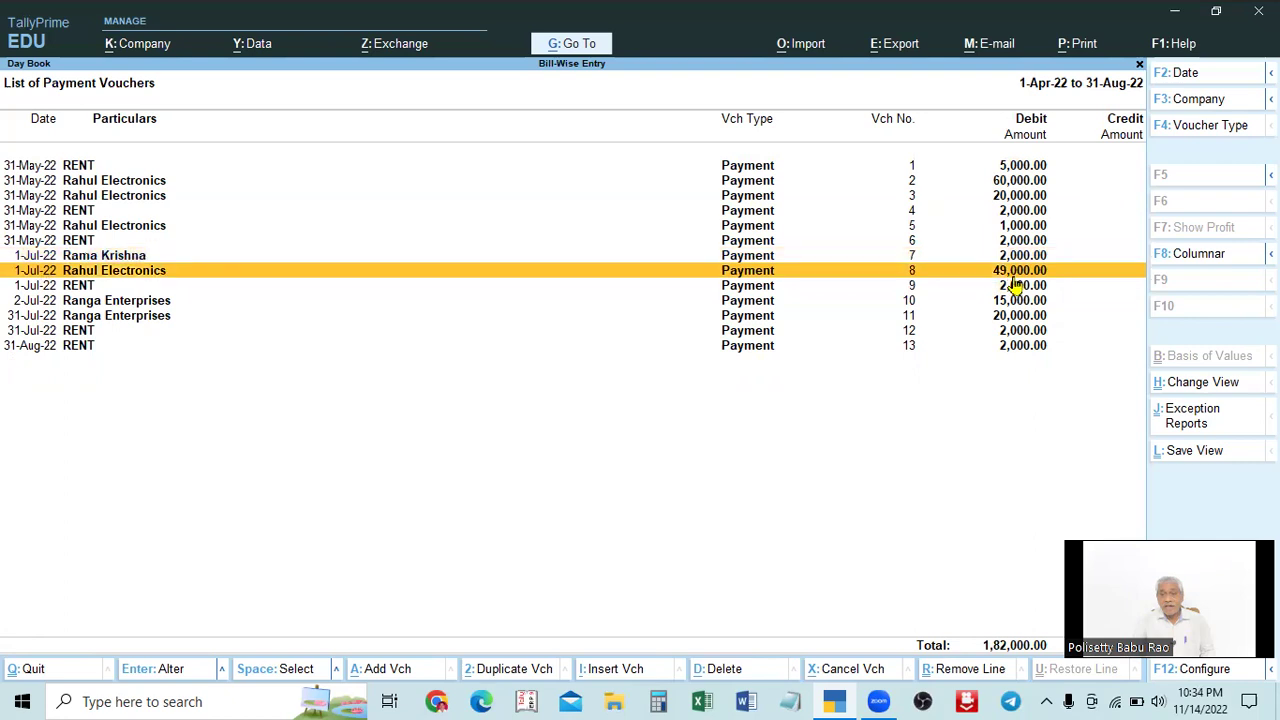
left_click(1017, 287)
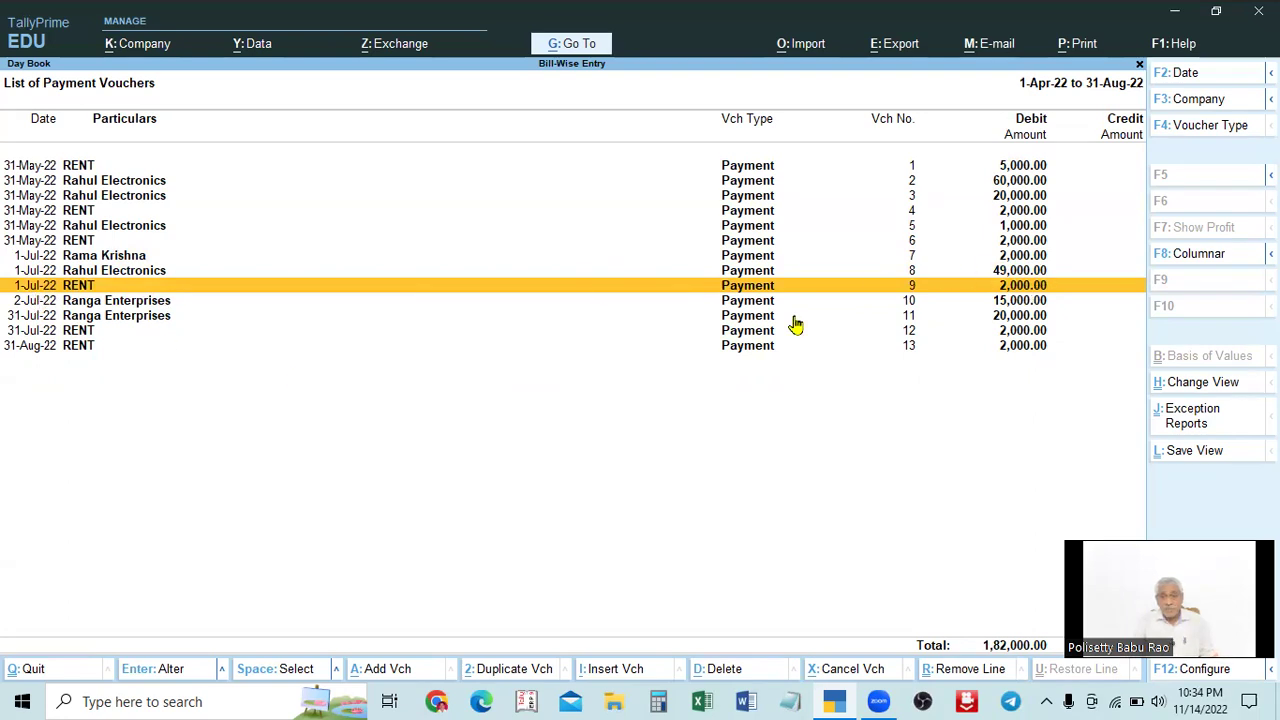
left_click(103, 275)
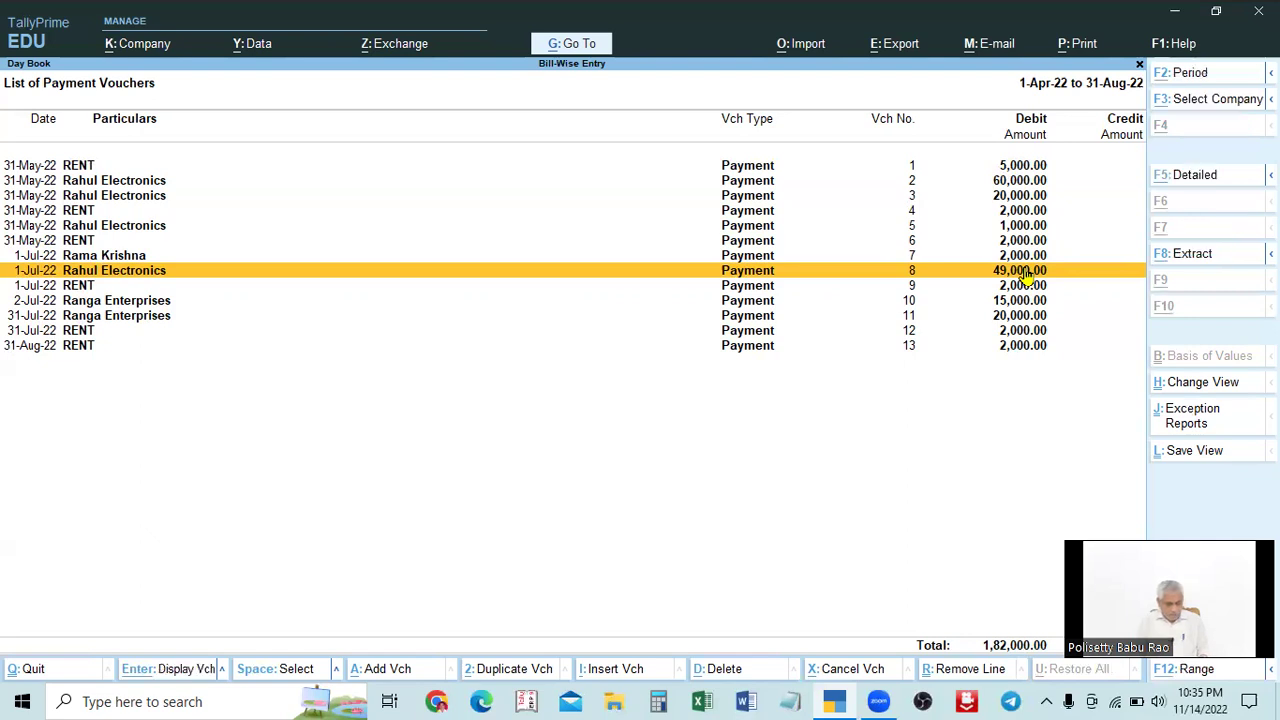
key("alt+a")
key("BackSpace")
key("Escape")
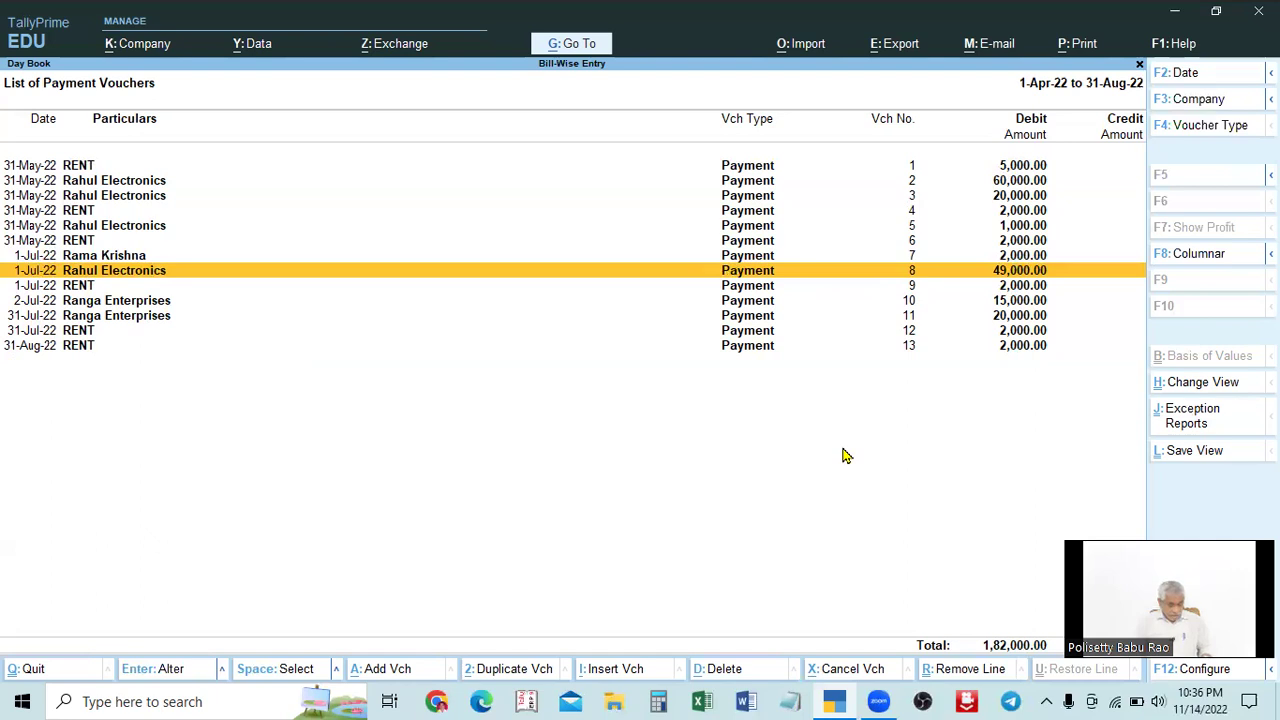
Add a new payment voucher dated 1-Jul-22 after the 49,000.00 Rahul Electronics payment and go to its debit entry.
key("ctrl")
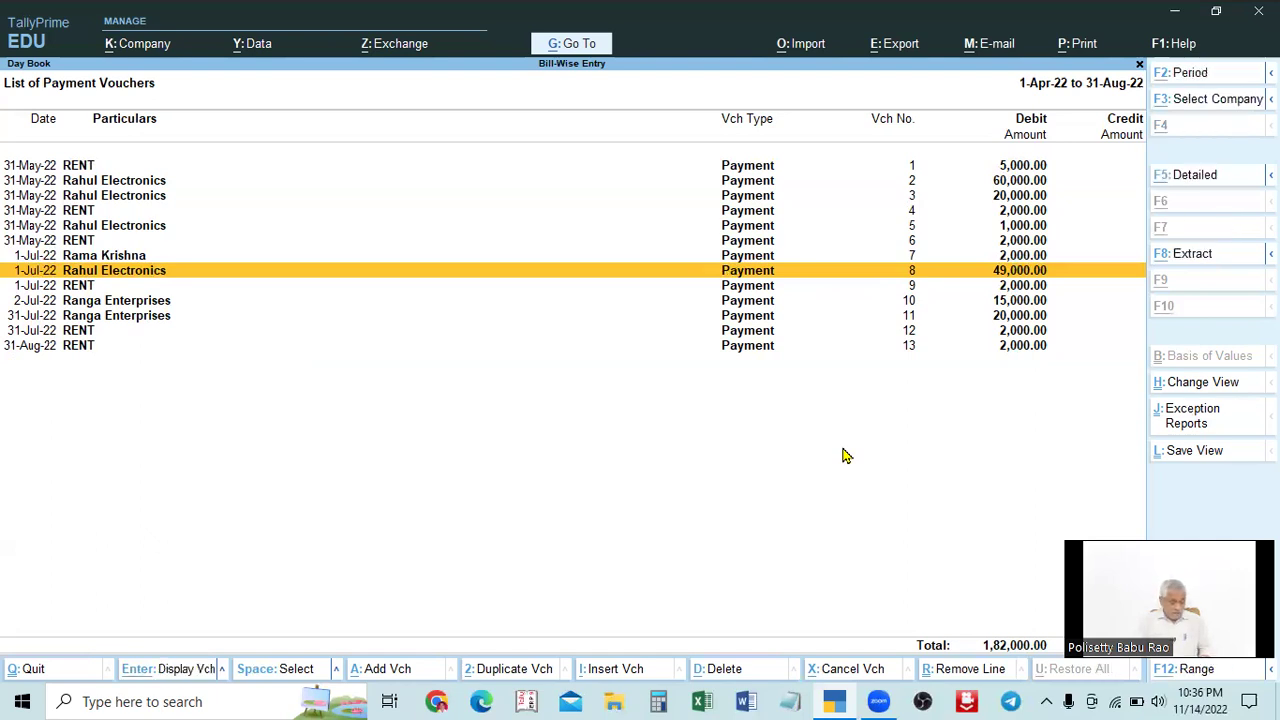
key("alt+a")
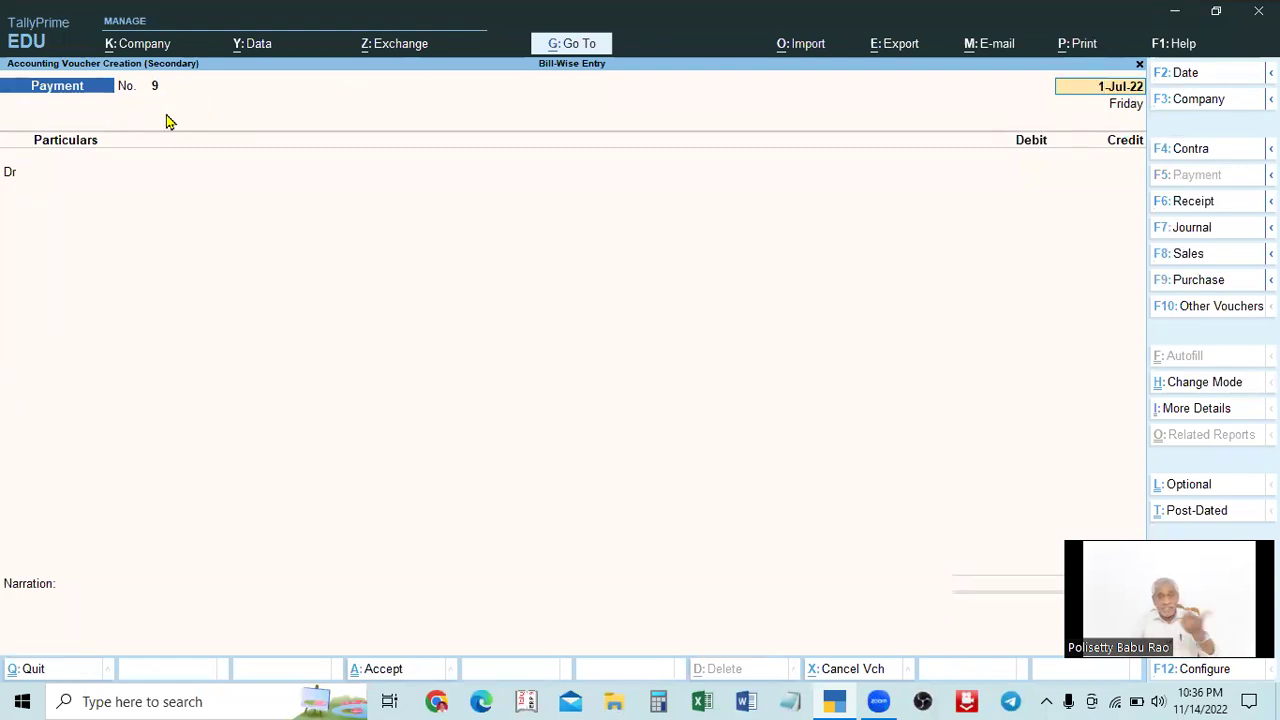
left_click(93, 175)
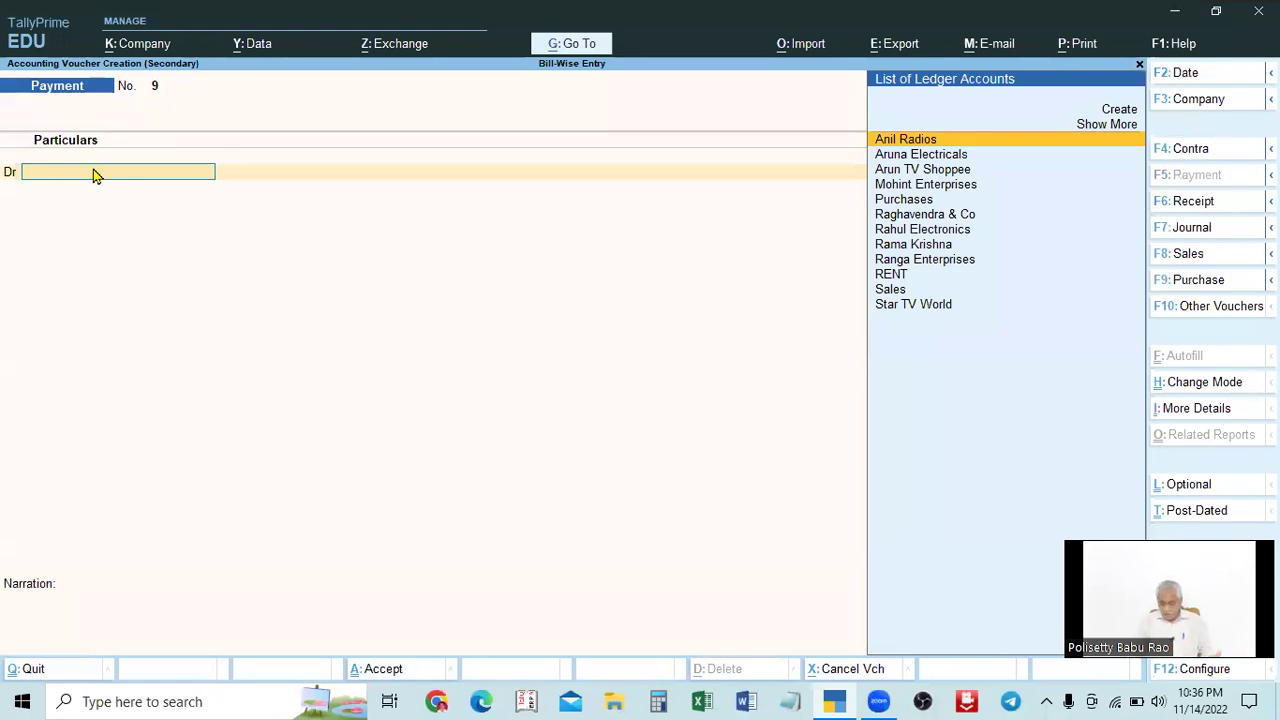
Choose Raghavendra & Co as the debit ledger of the new 1-Jul-22 payment voucher.
key("Down")
key("Down")
key("Down")
key("Down")
key("Down")
key("Down")
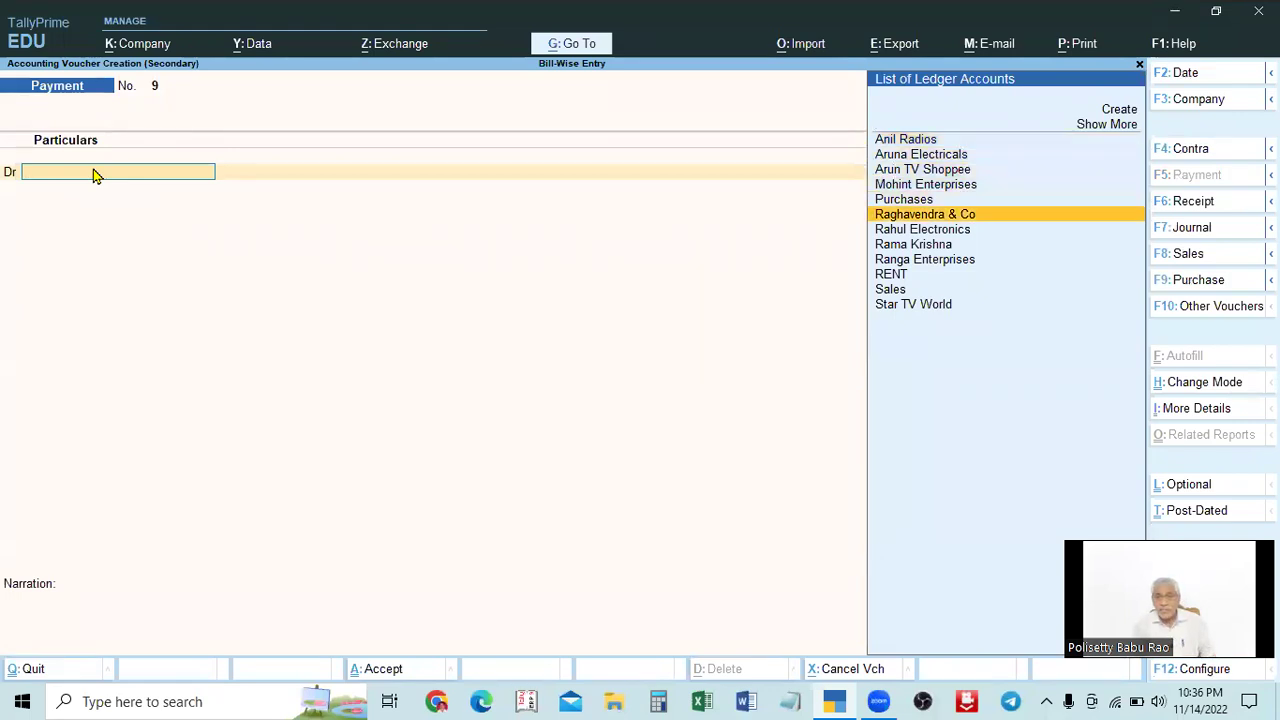
key("Down")
key("Down")
key("Down")
key("Down")
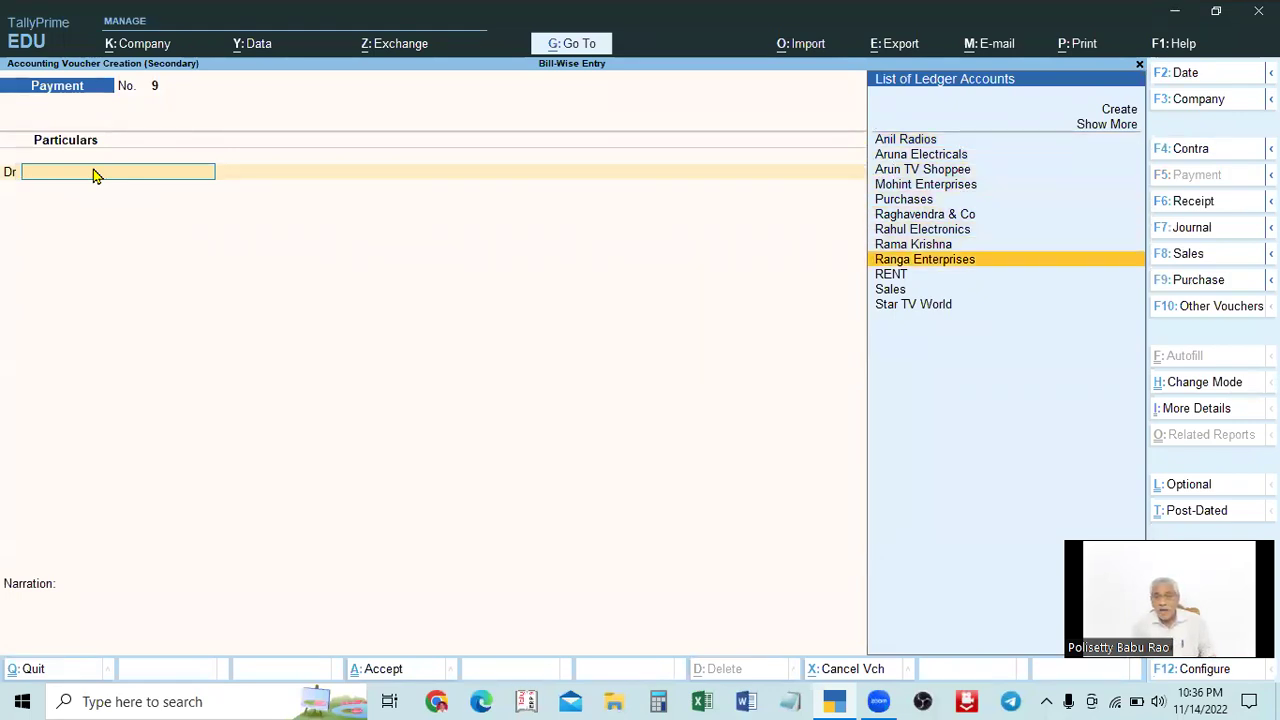
key("Up")
key("Up")
key("Up")
key("Up")
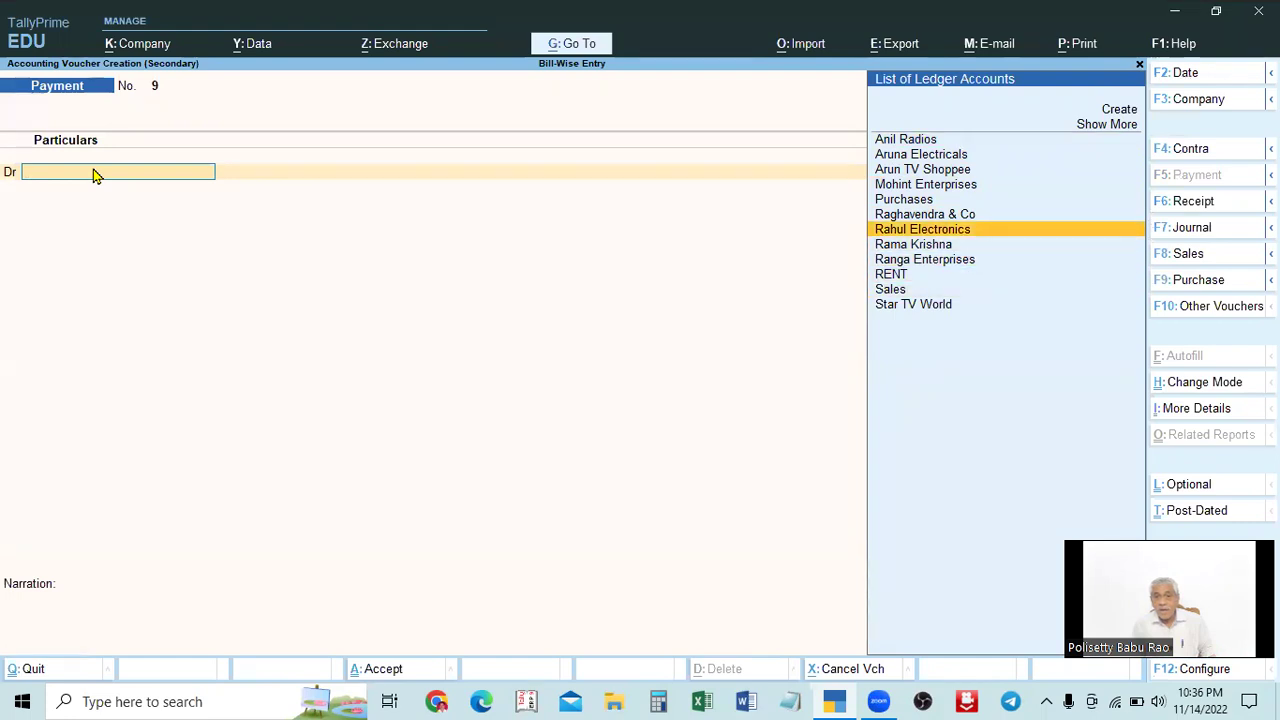
key("Up")
key("Return")
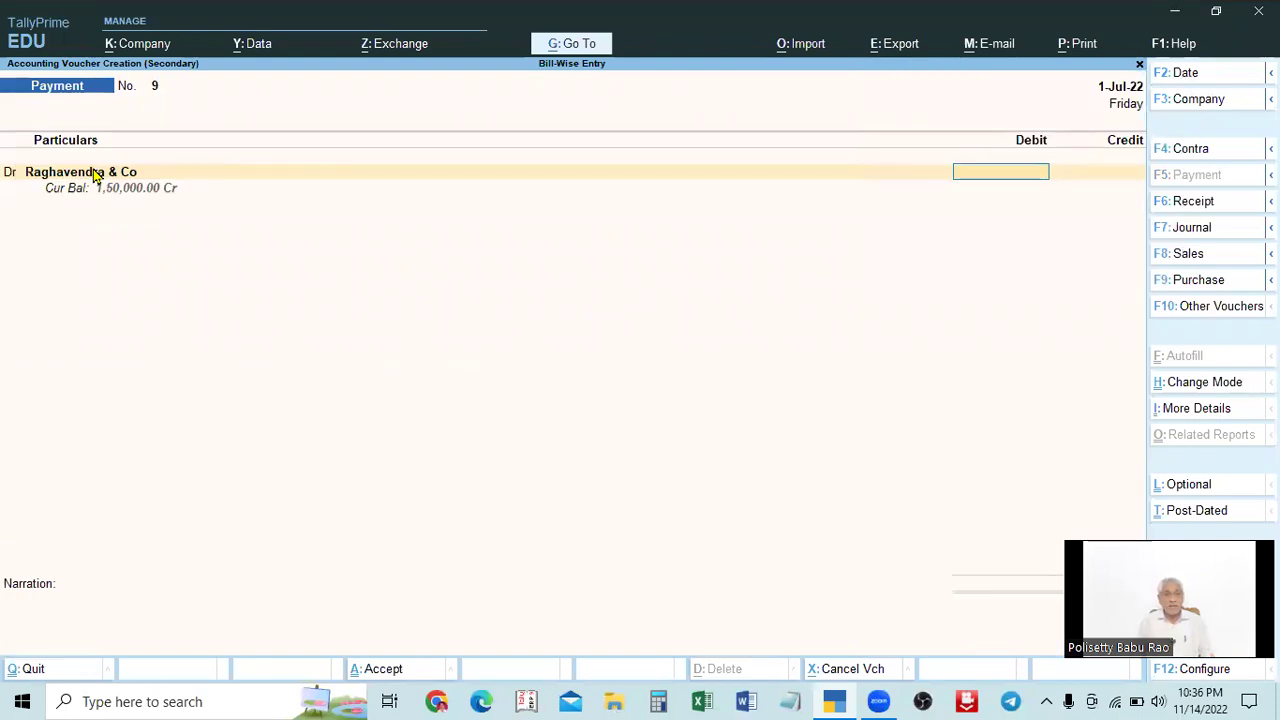
Debit Raghavendra & Co 20,000 and adjust it as Agst Ref against pending bill 325.
type("20000")
key("Return")
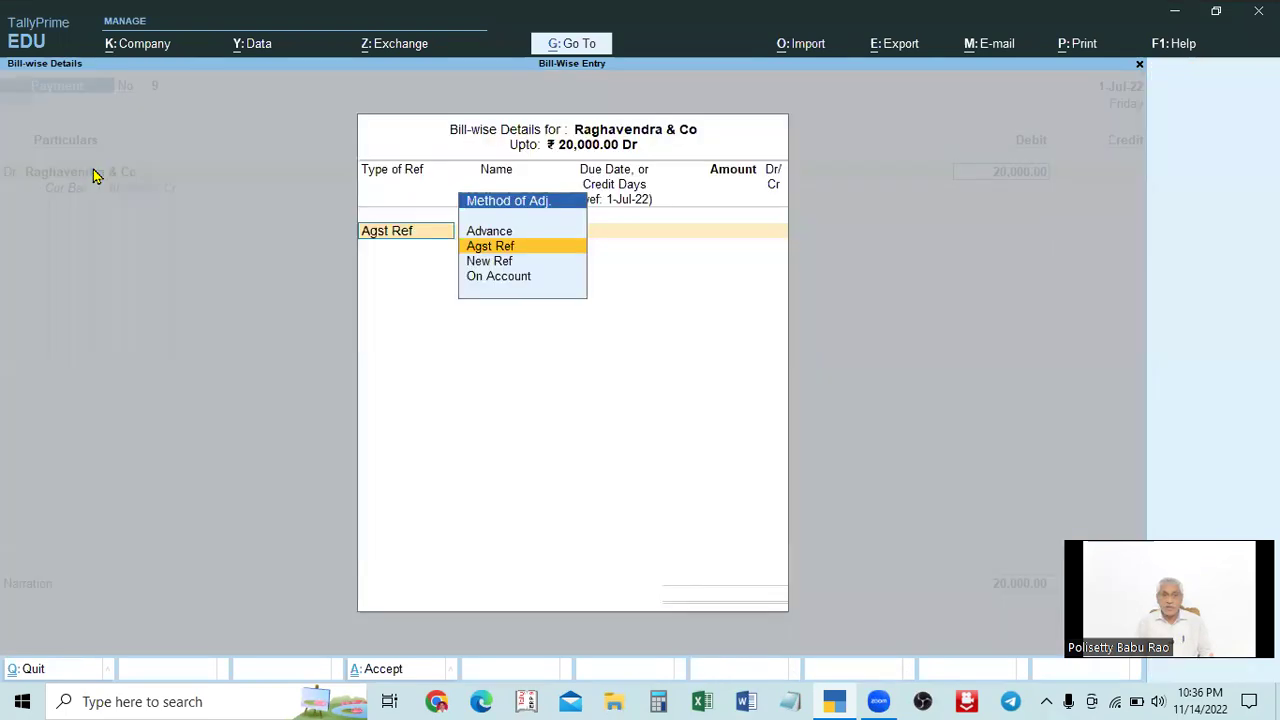
key("Return")
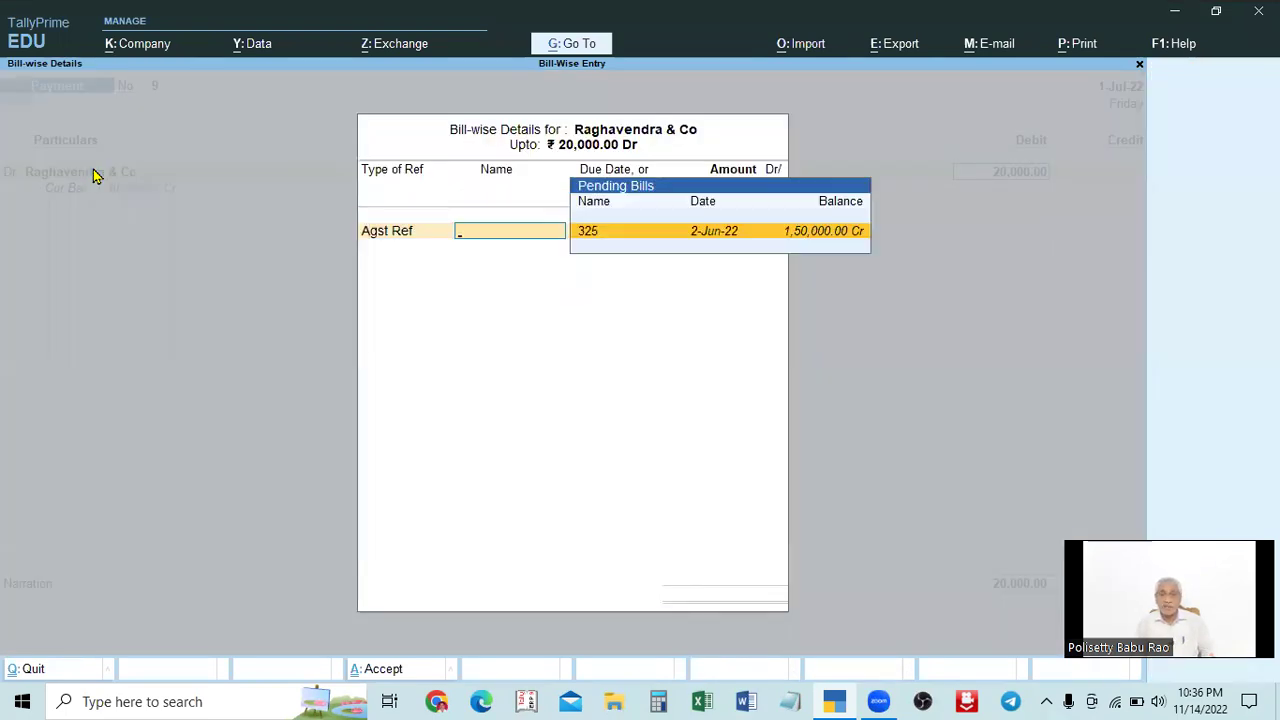
key("Return")
key("Return")
key("Return")
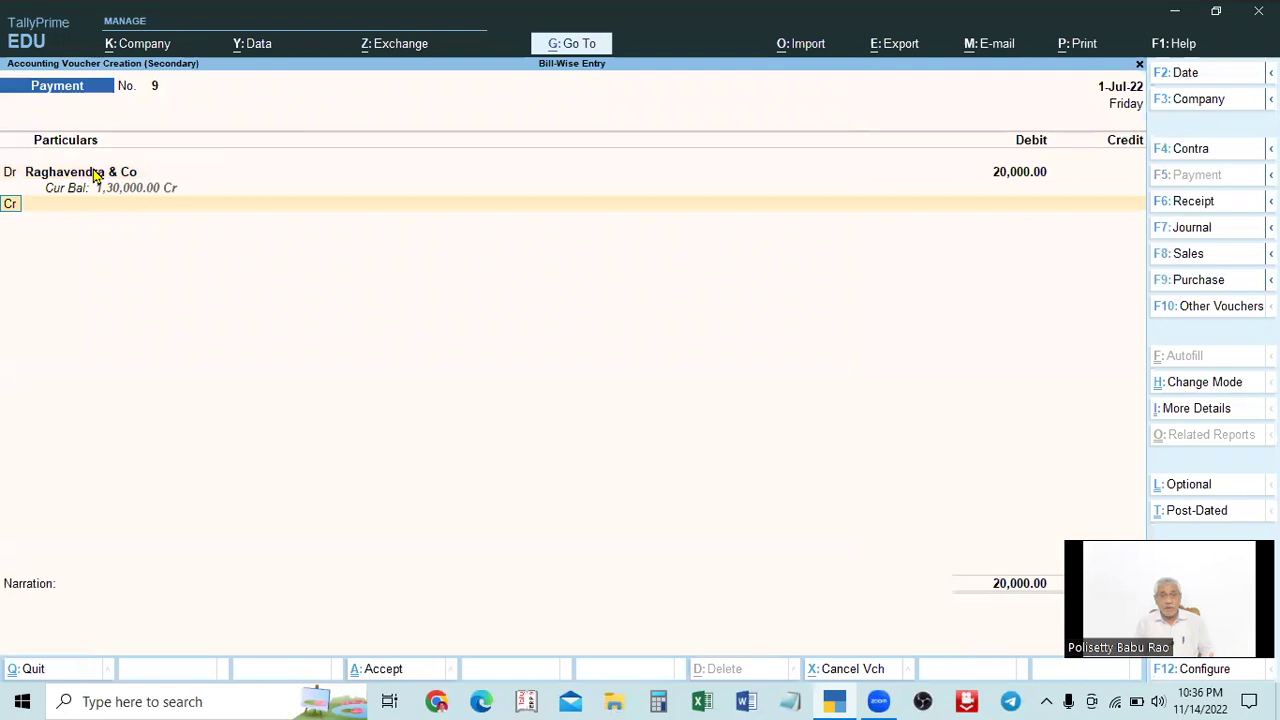
Credit Cash with 20,000, enter the narration "BEING CASH PAID ON ACCOUNT" and save the voucher.
key("Return")
type("CASH")
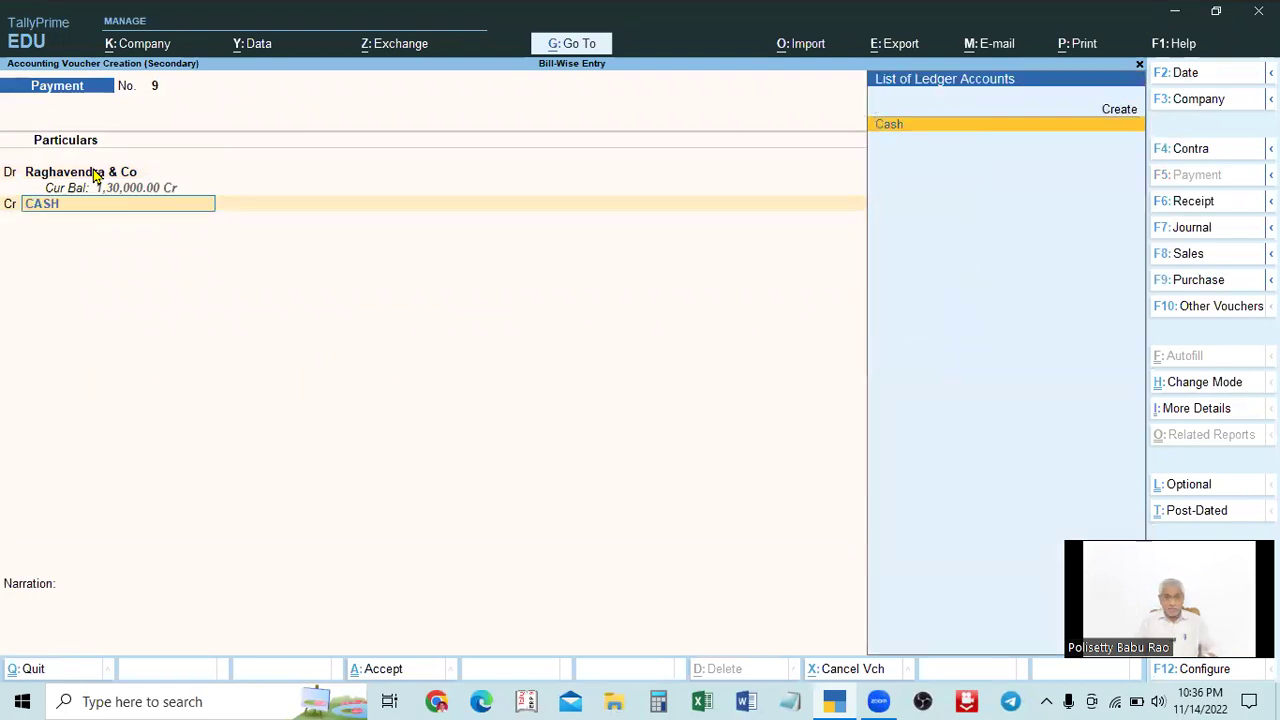
key("Return")
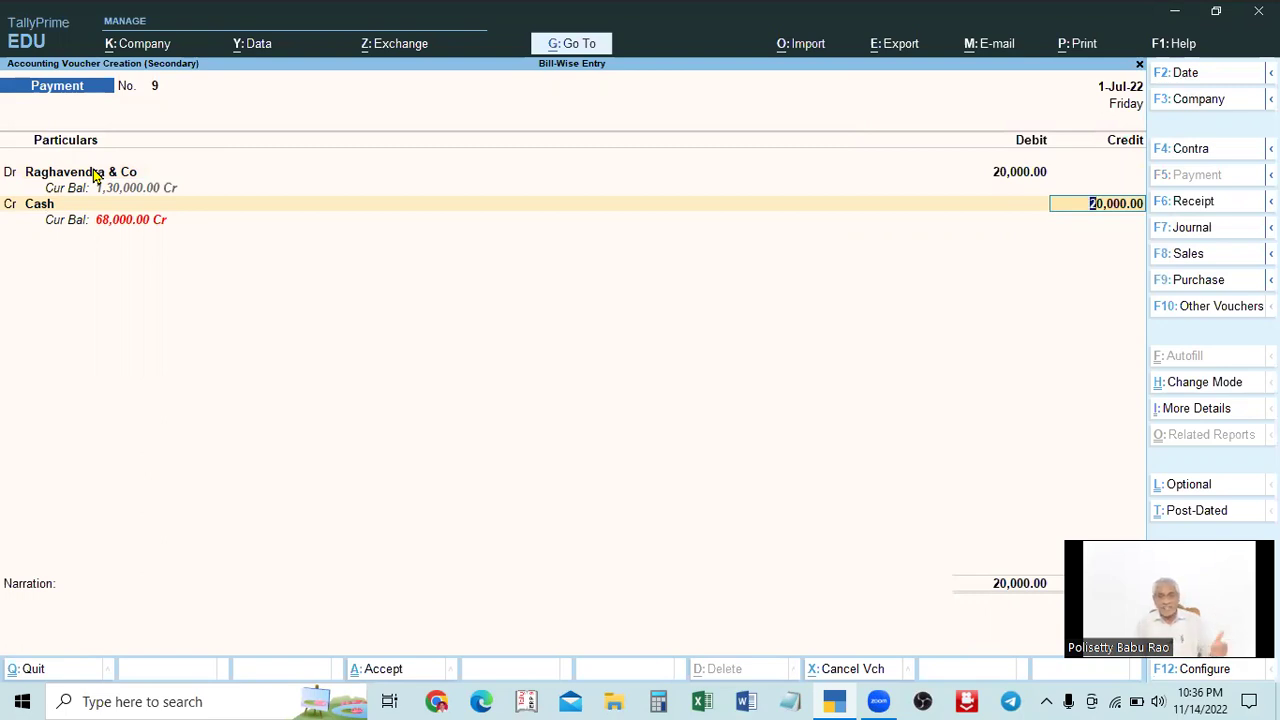
key("Return")
key("Return")
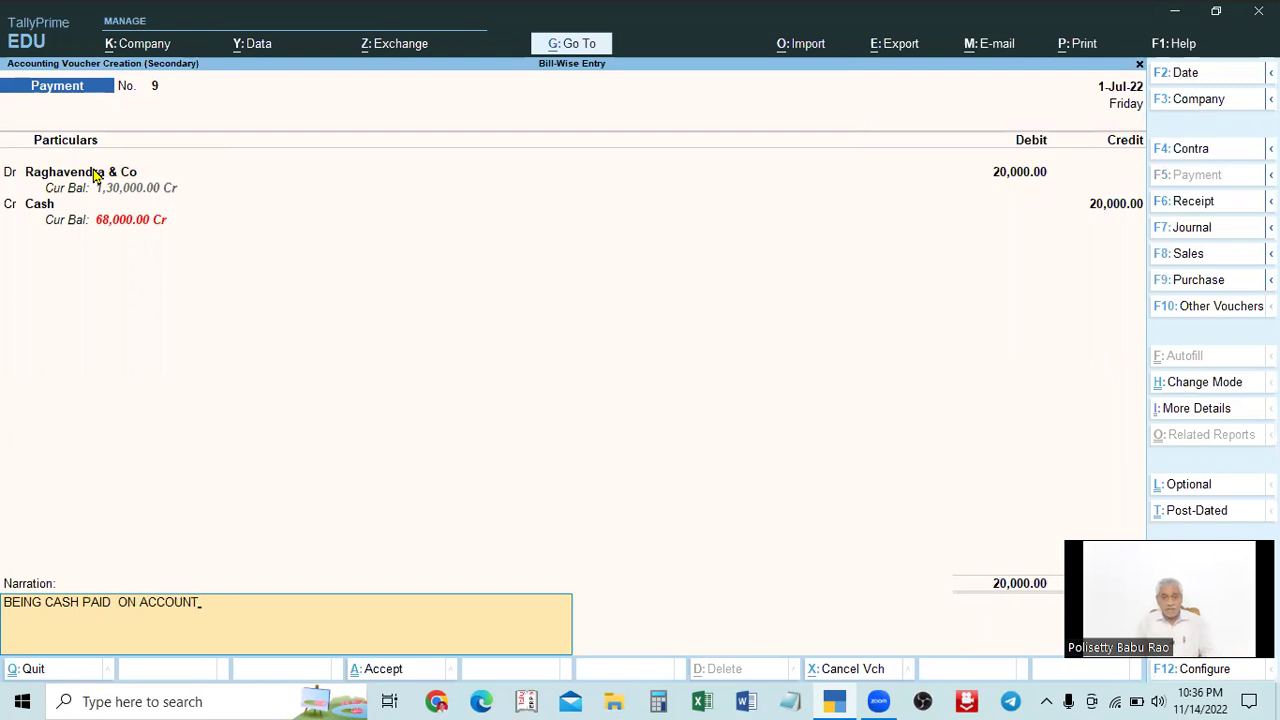
key("Return")
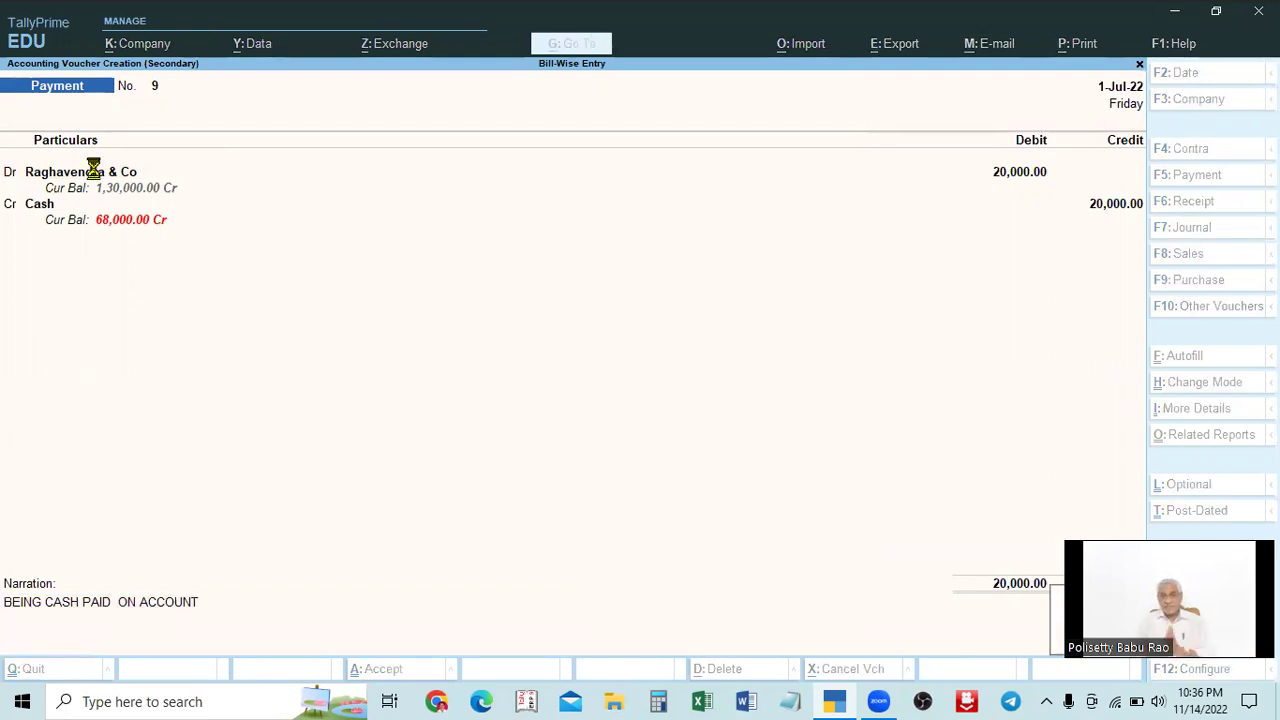
key("Return")
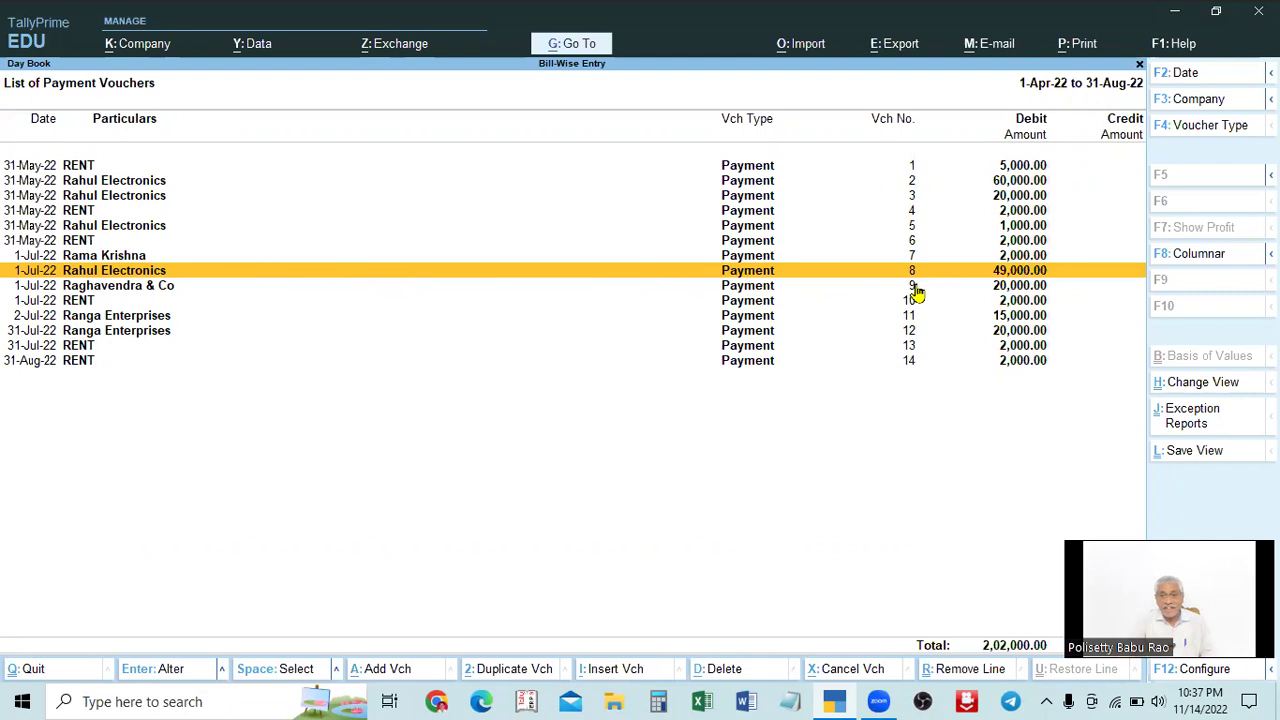
Go through the 1-Jul-22 Raghavendra & Co and Rahul Electronics payments, ending on the 2-Jul-22 Ranga Enterprises payment.
left_click(20, 290)
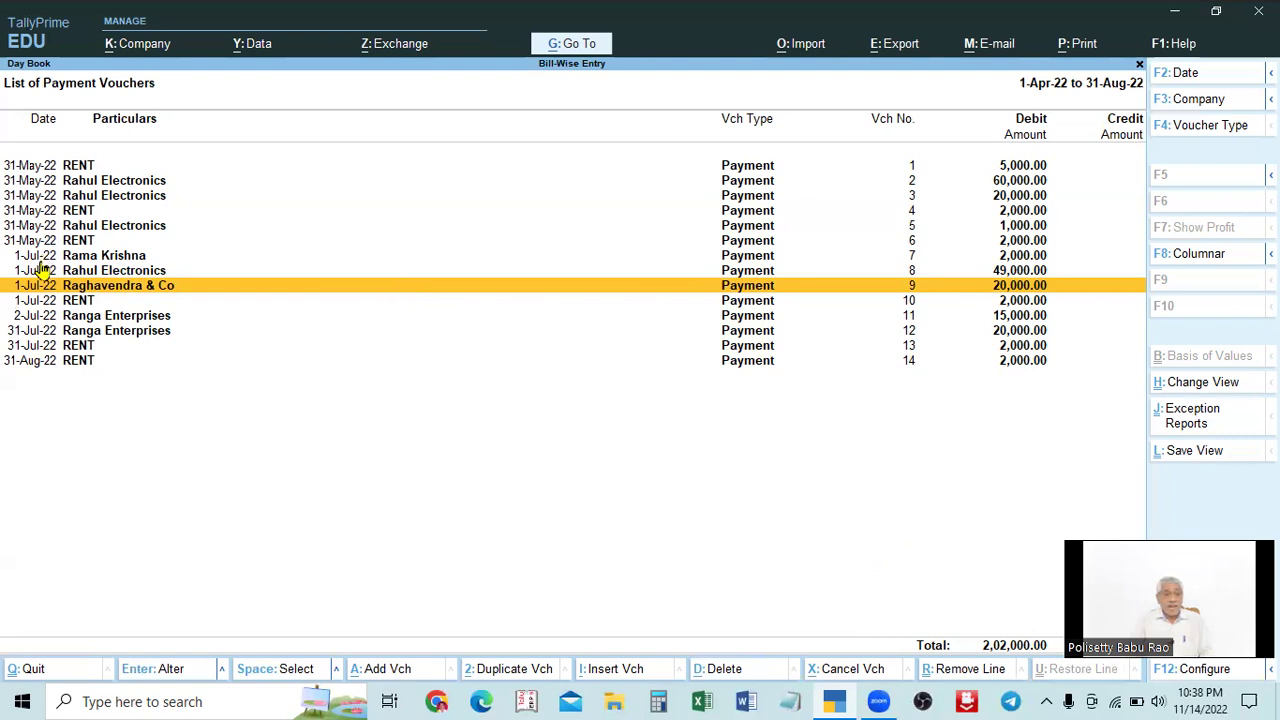
left_click(917, 272)
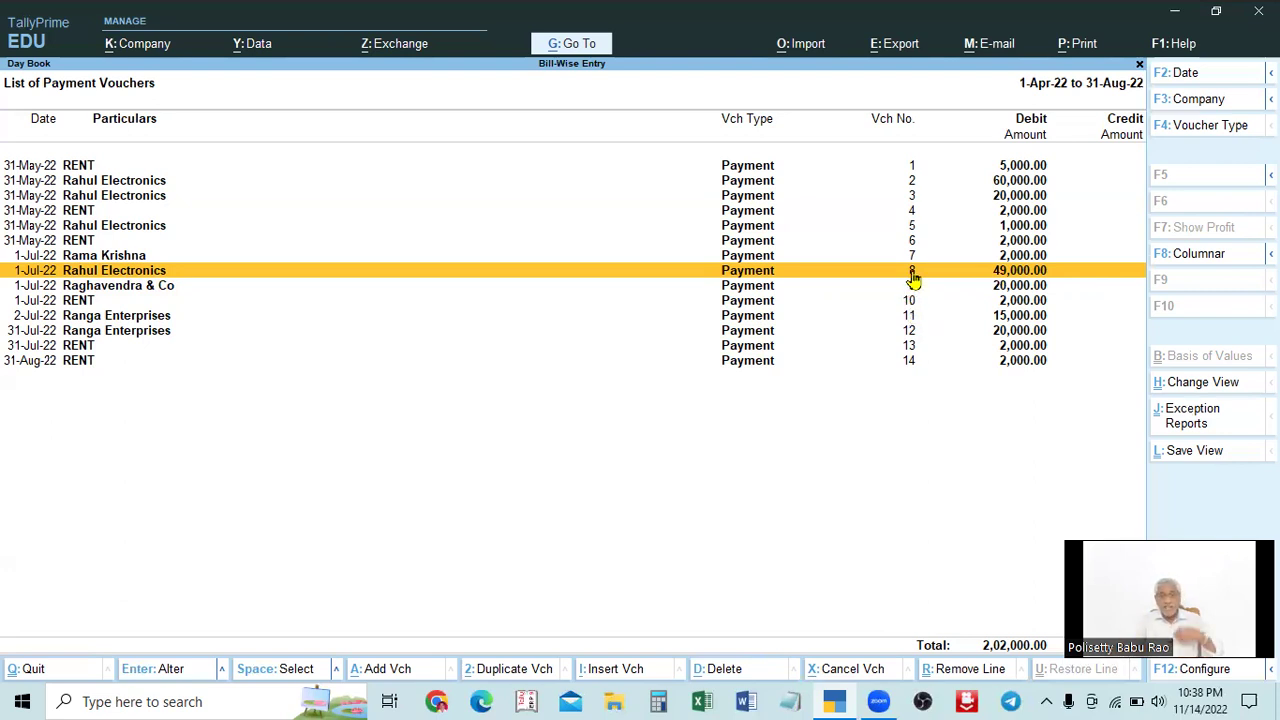
left_click(46, 318)
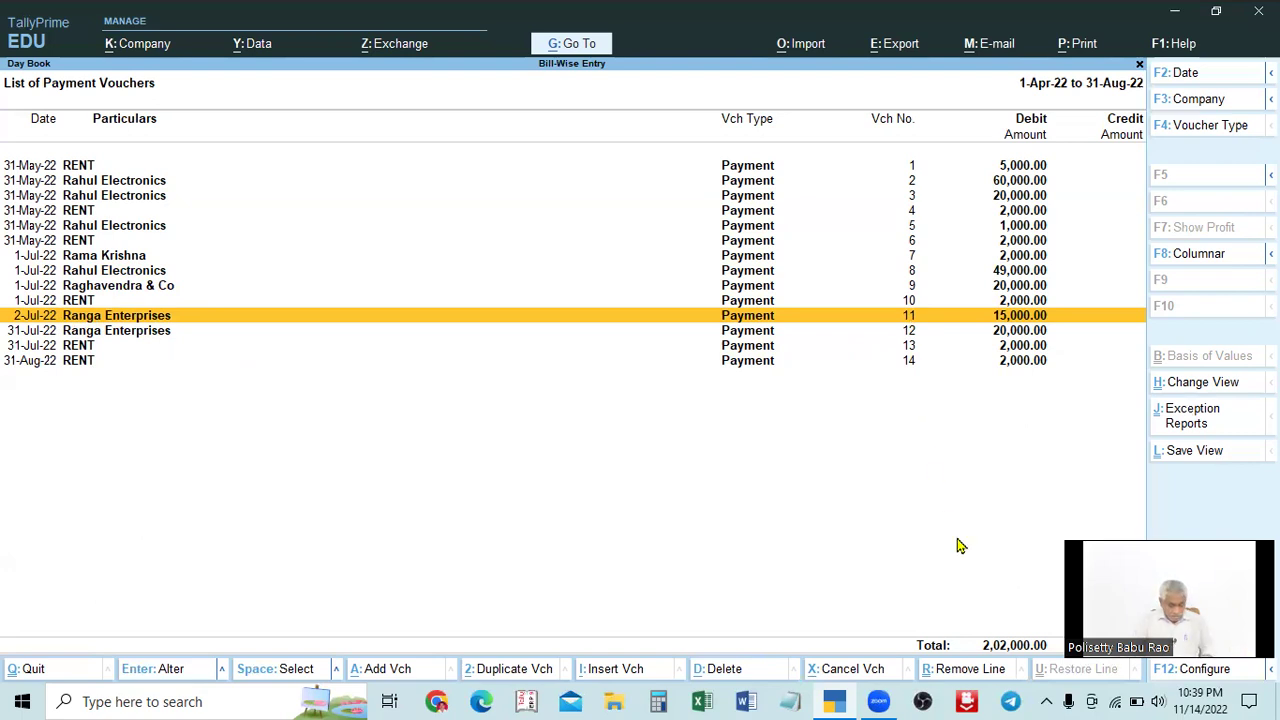
key("alt")
key("ctrl+i")
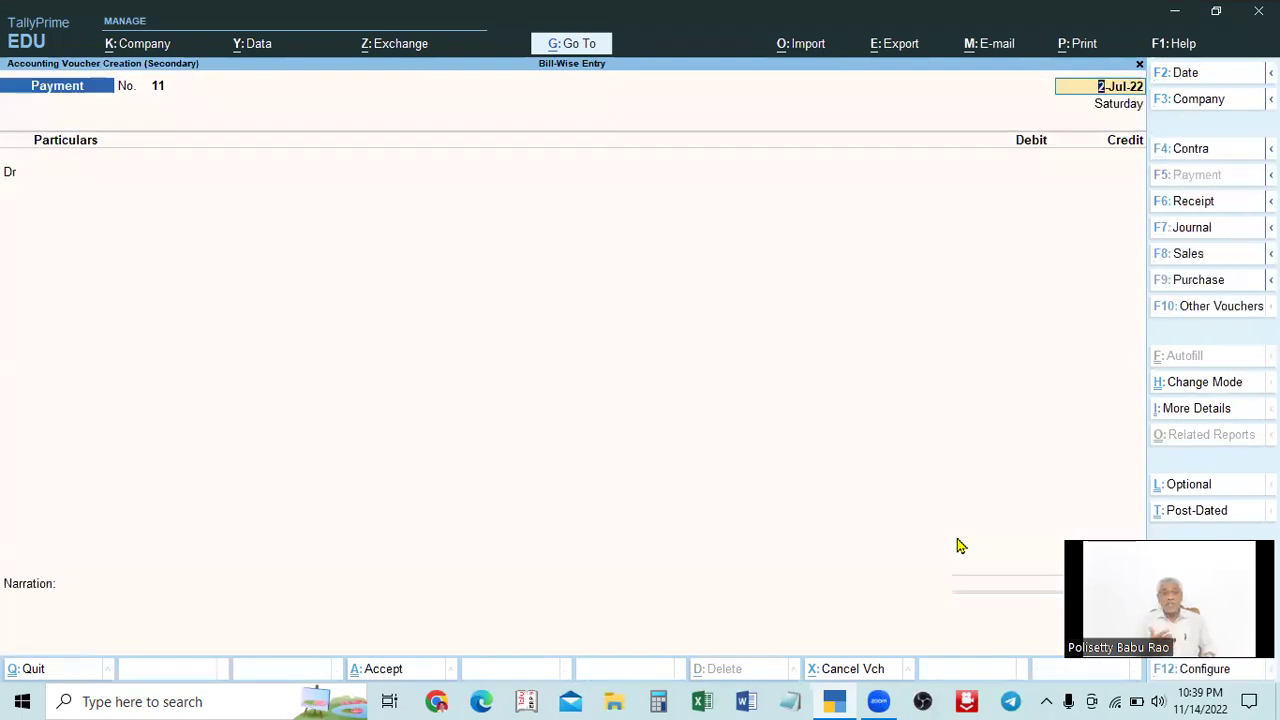
key("Escape")
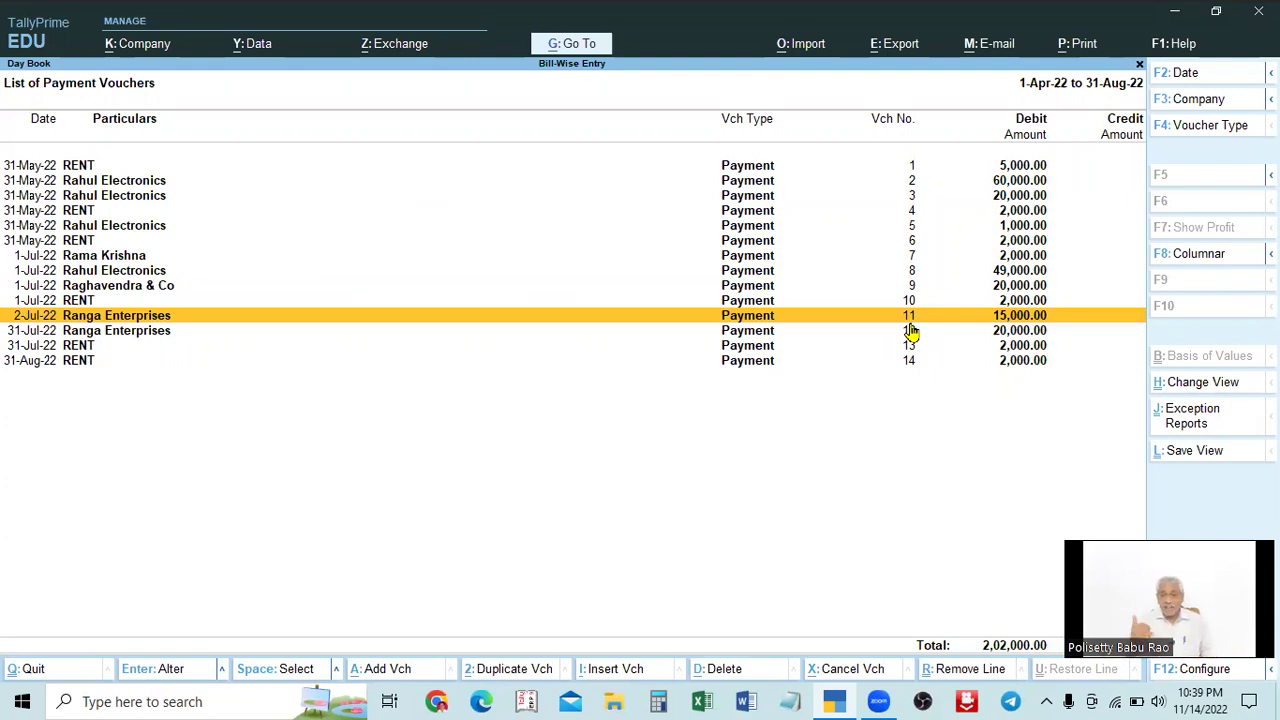
Insert a payment voucher dated 2-Jul-22 before the 15,000.00 Ranga Enterprises payment, with Mohint Enterprises as the debit ledger.
key("alt+i")
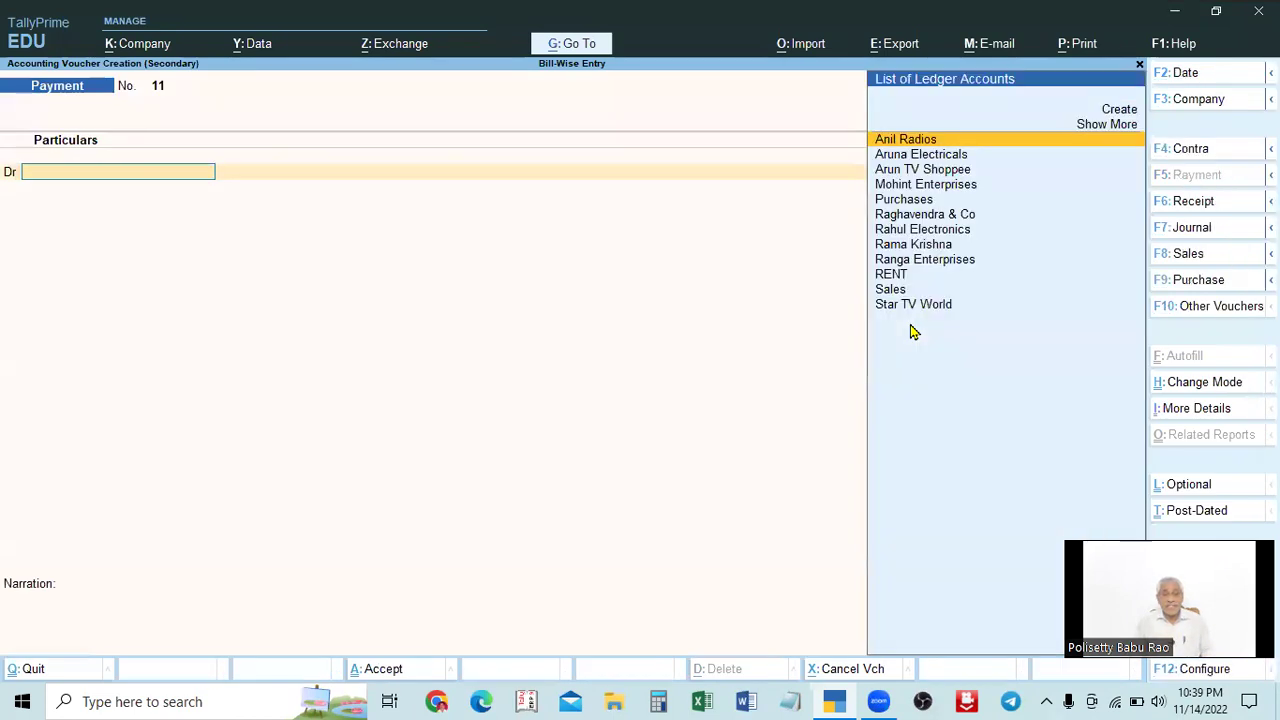
key("Down")
key("Down")
key("Down")
key("Down")
key("Down")
key("Down")
key("Down")
key("Down")
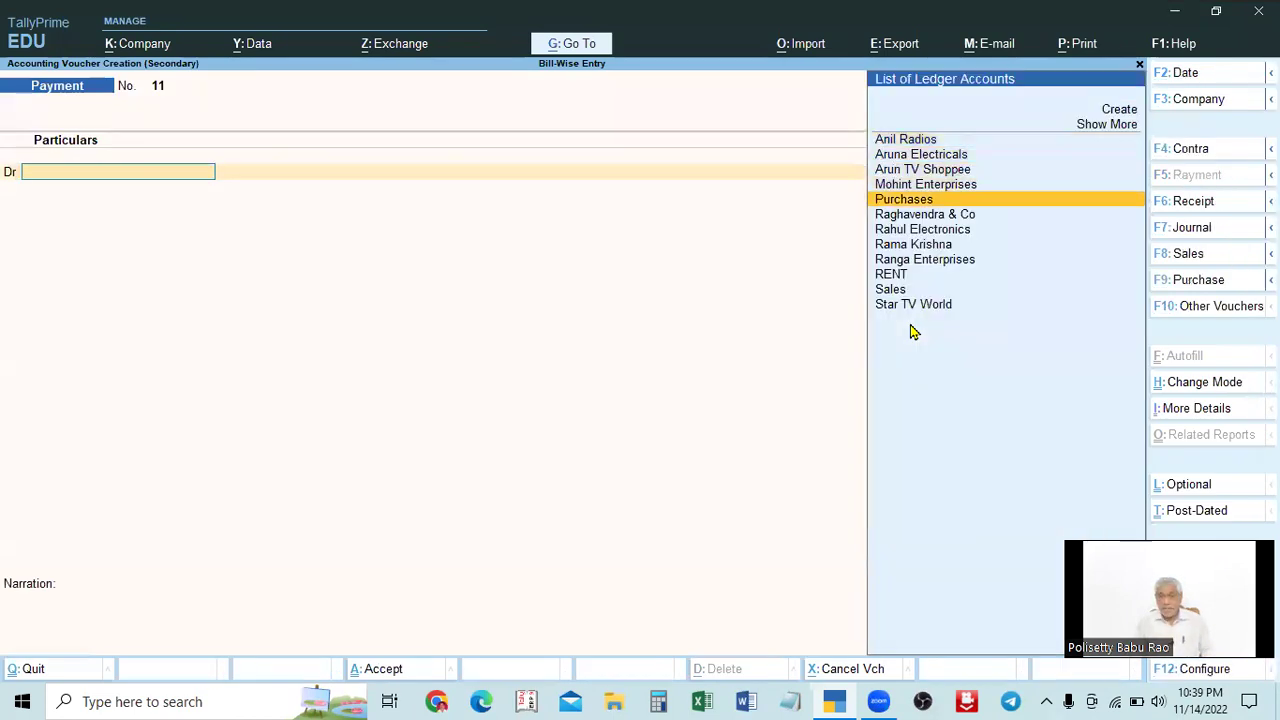
key("Up")
key("Up")
key("Up")
key("Up")
key("Up")
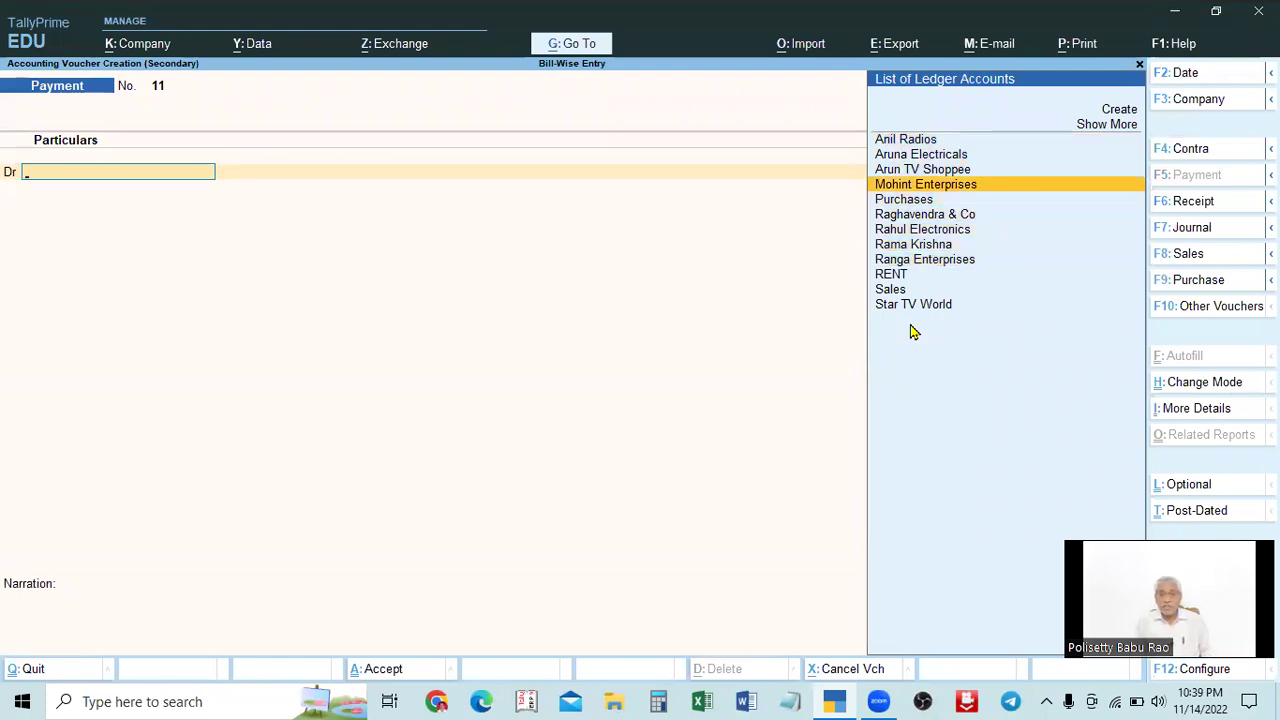
key("Return")
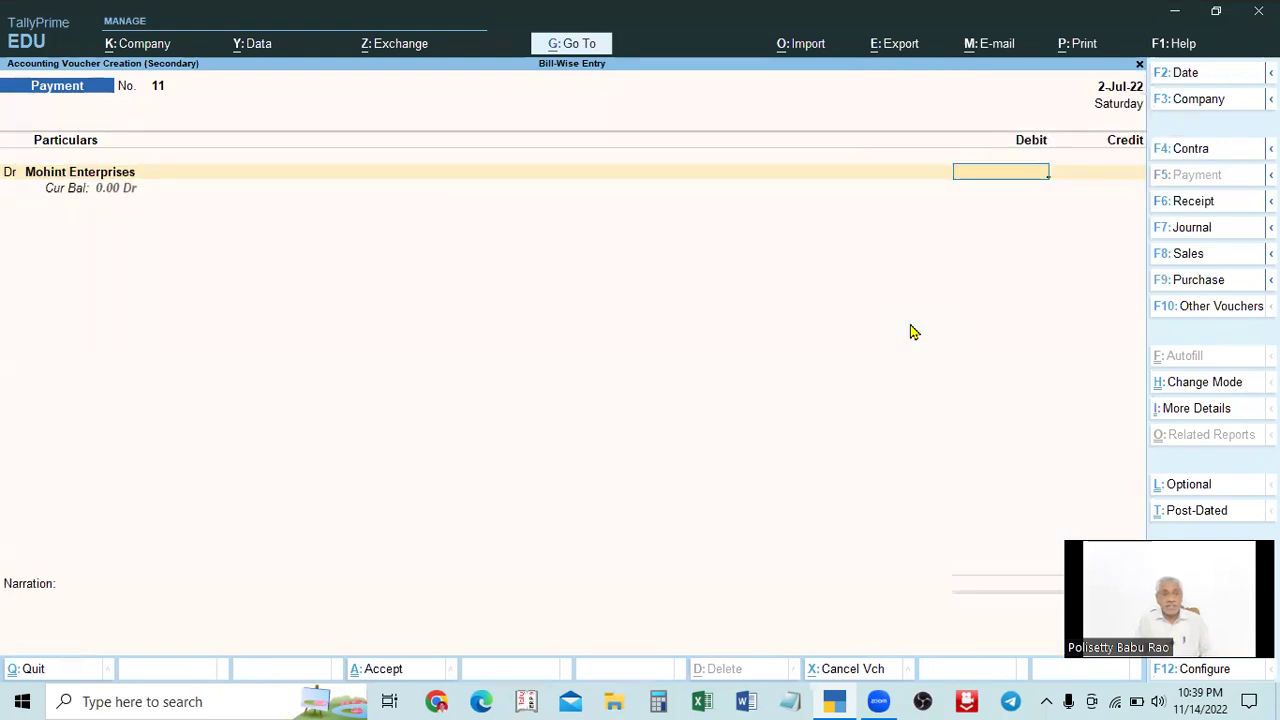
Debit Mohint Enterprises 2,000 and record the bill-wise reference as On Account.
type("2000")
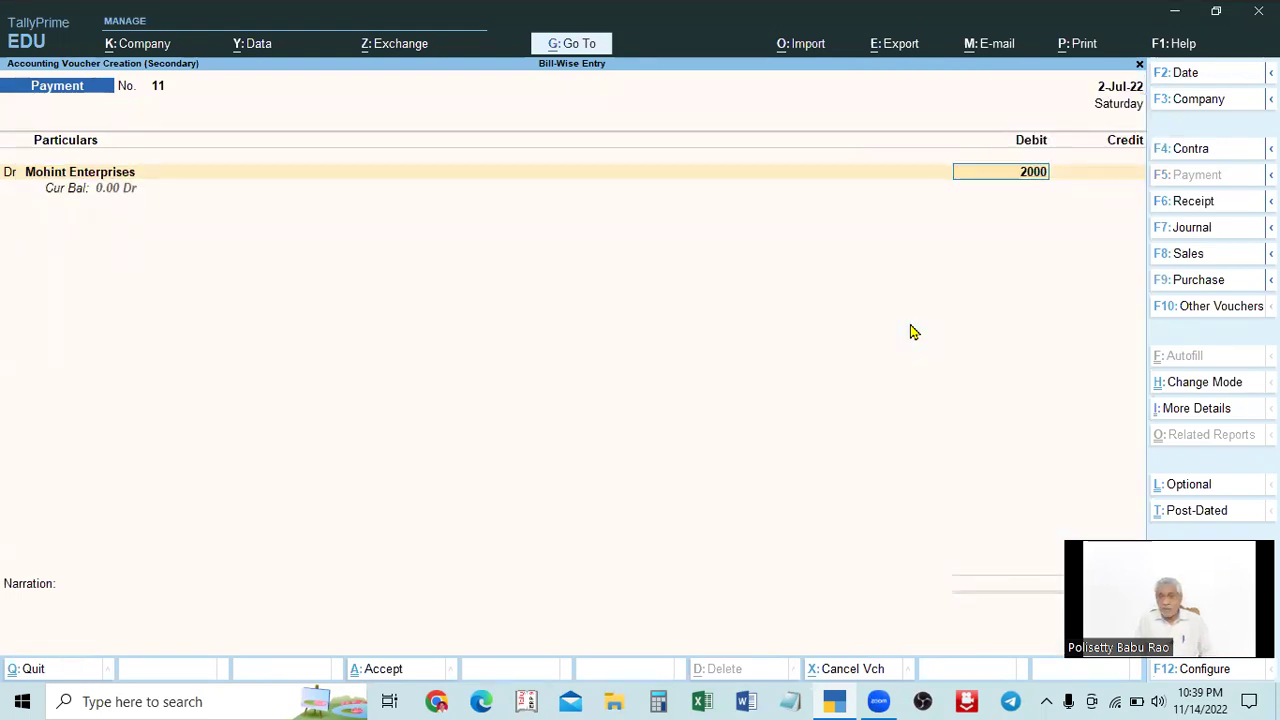
key("Return")
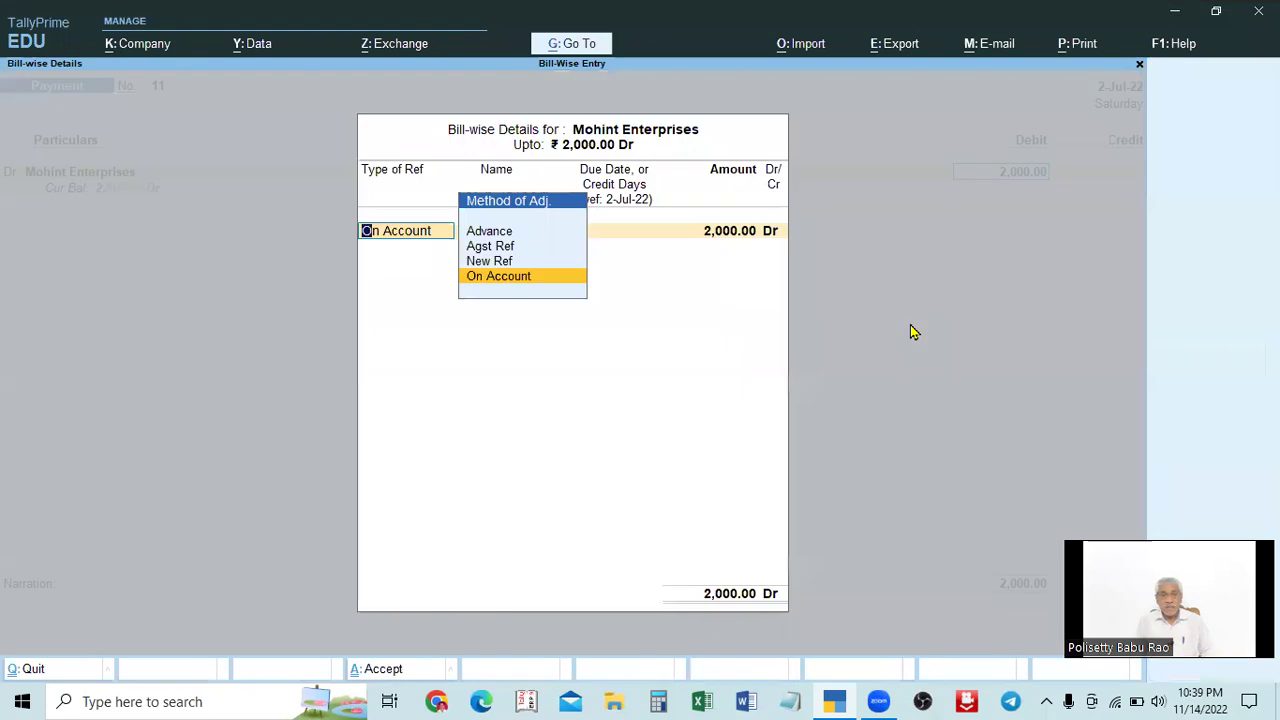
key("Return")
key("Return")
key("Return")
key("Return")
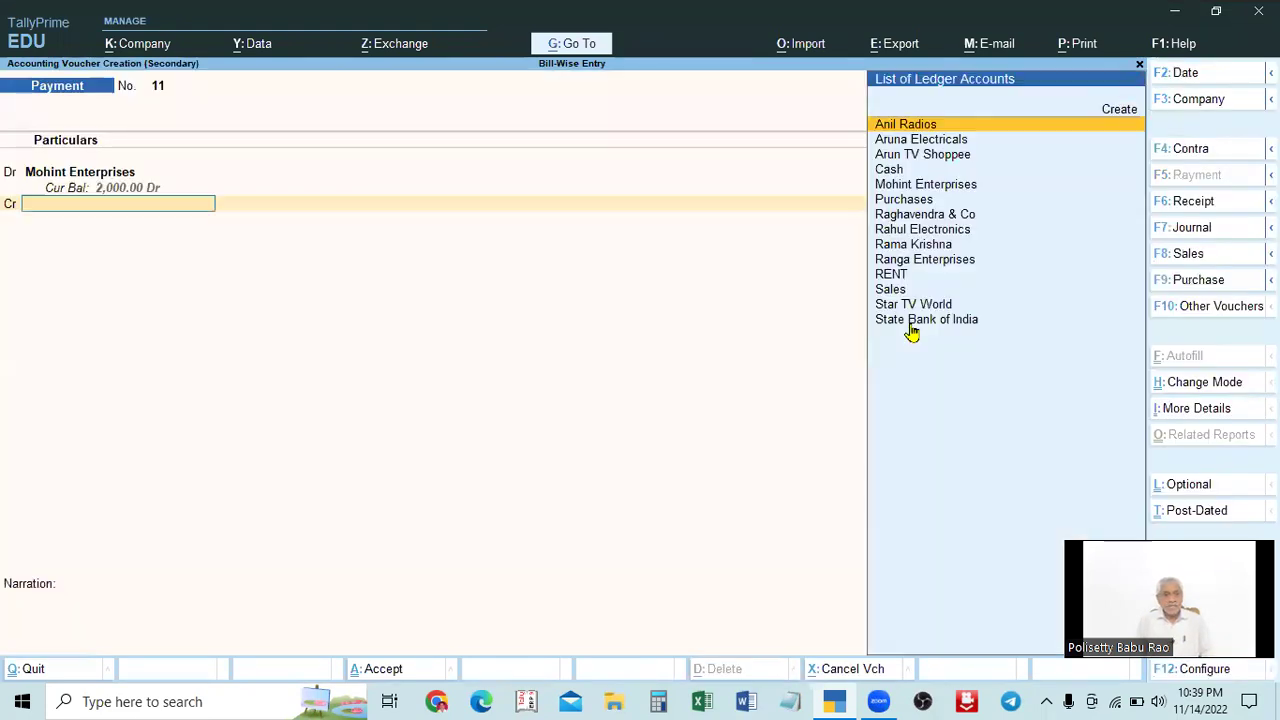
Credit the Mohint Enterprises payment of 2,000 to Cash and save the voucher without a narration.
type("cash")
key("Return")
key("Return")
key("Return")
key("Return")
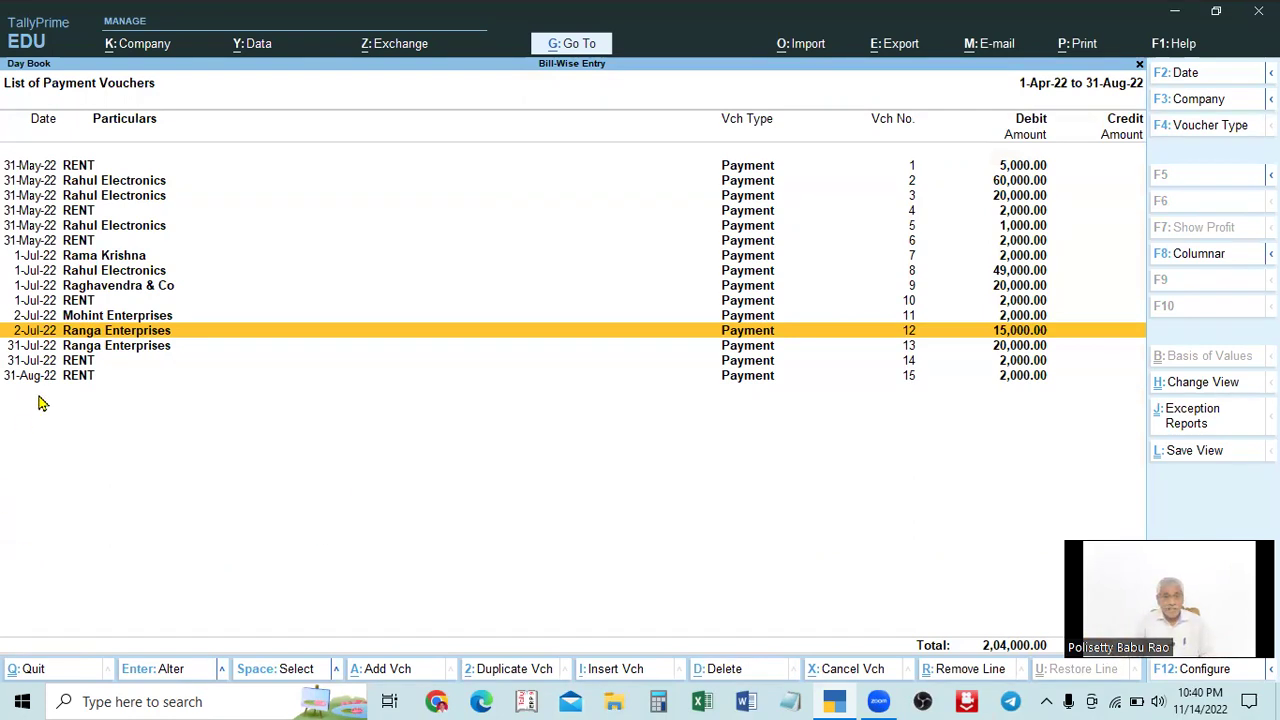
Select the 31-Aug-22 RENT payment at the end of the payment voucher list.
left_click(66, 362)
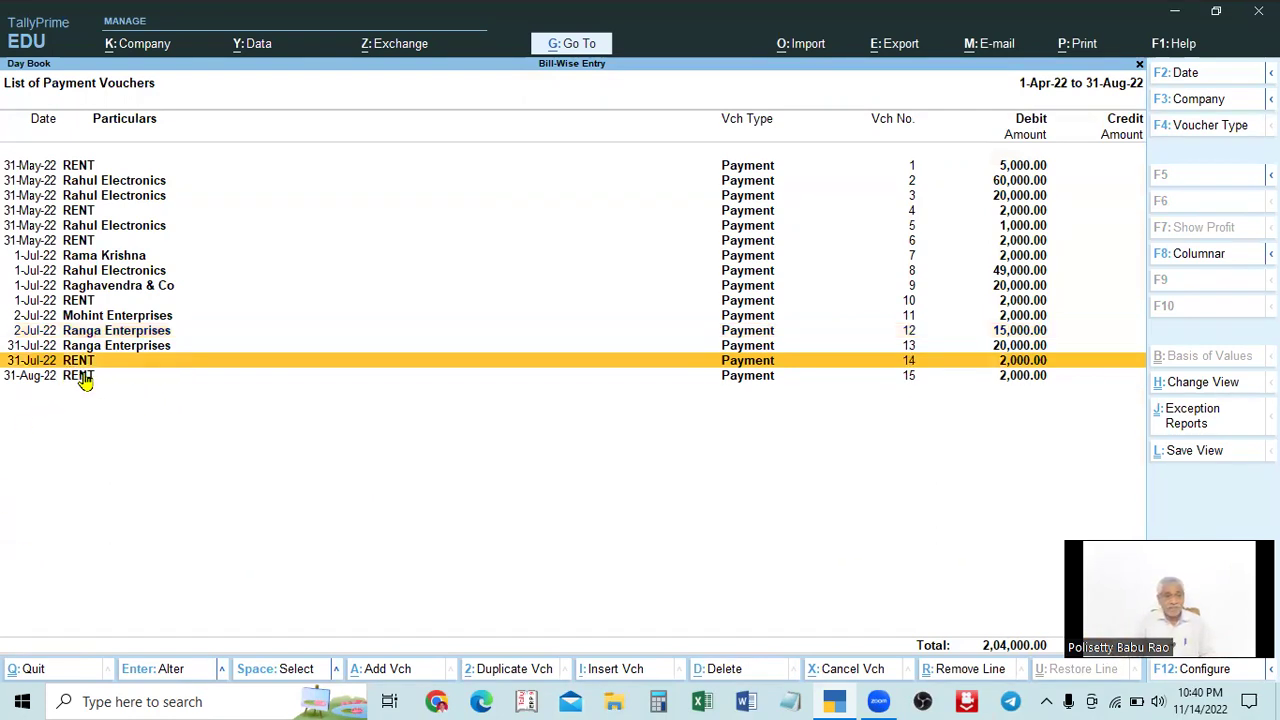
left_click(80, 378)
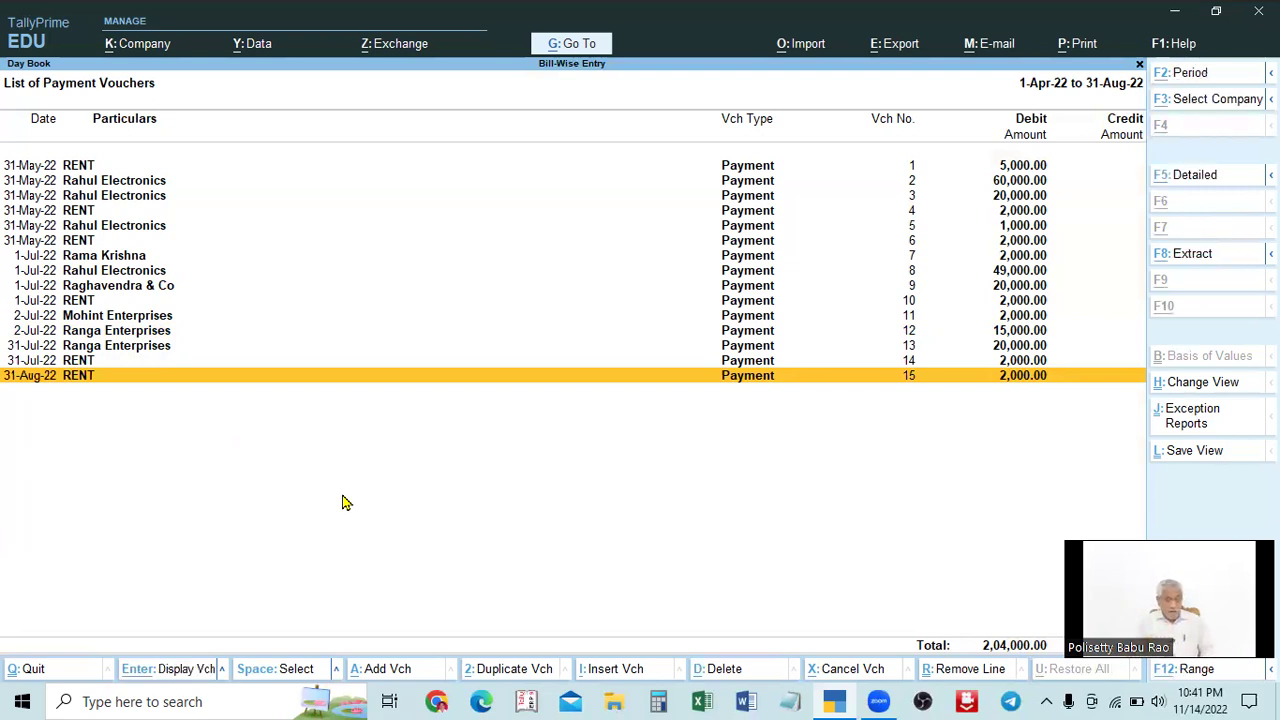
key("alt+2")
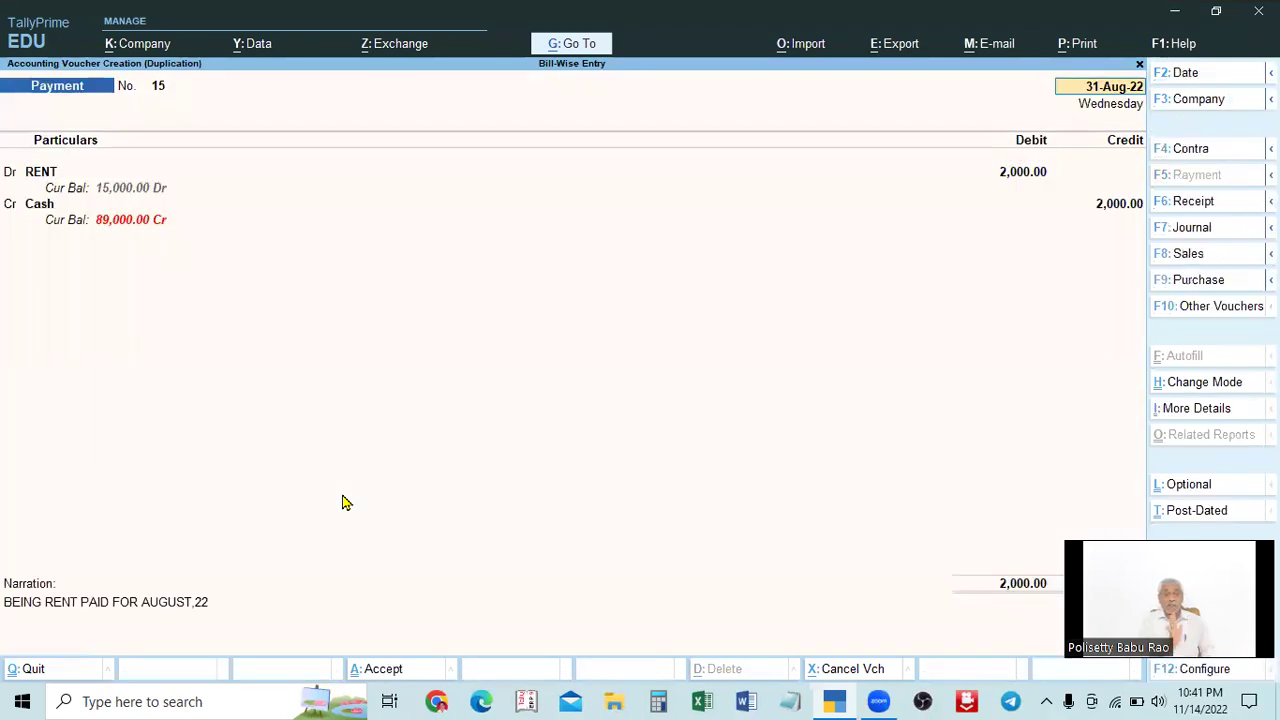
key("ctrl+a")
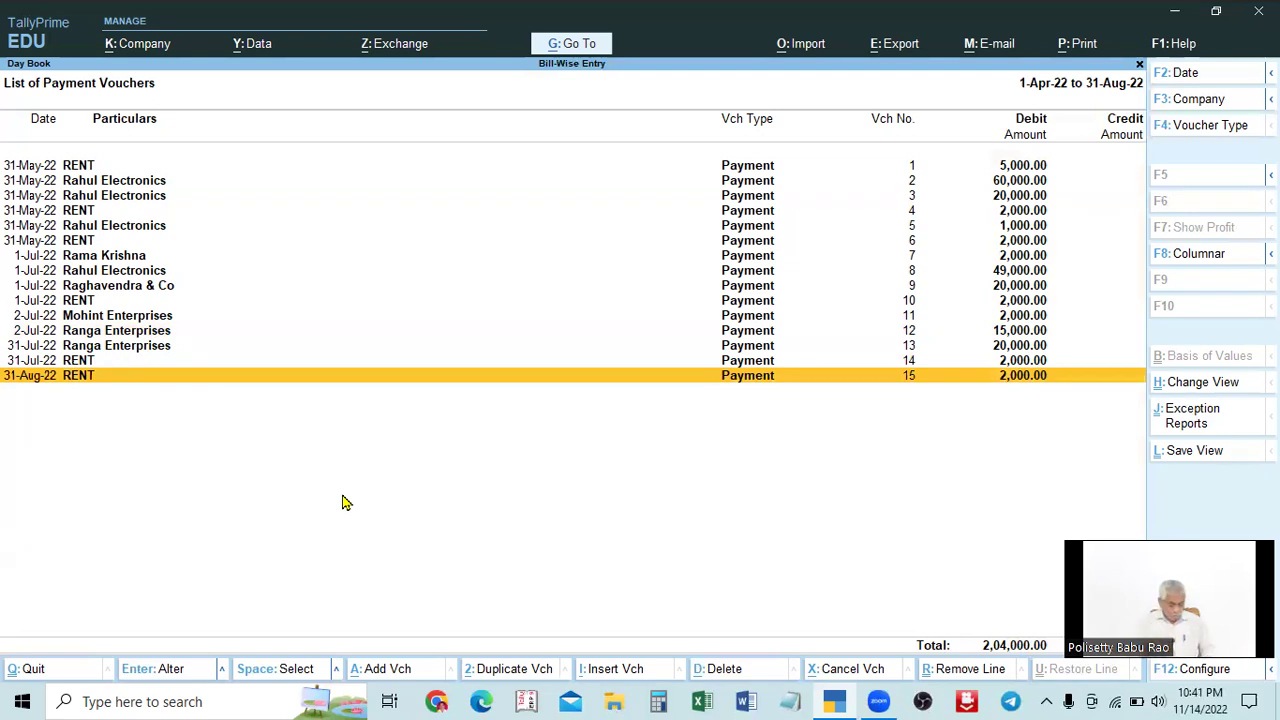
key("alt+2")
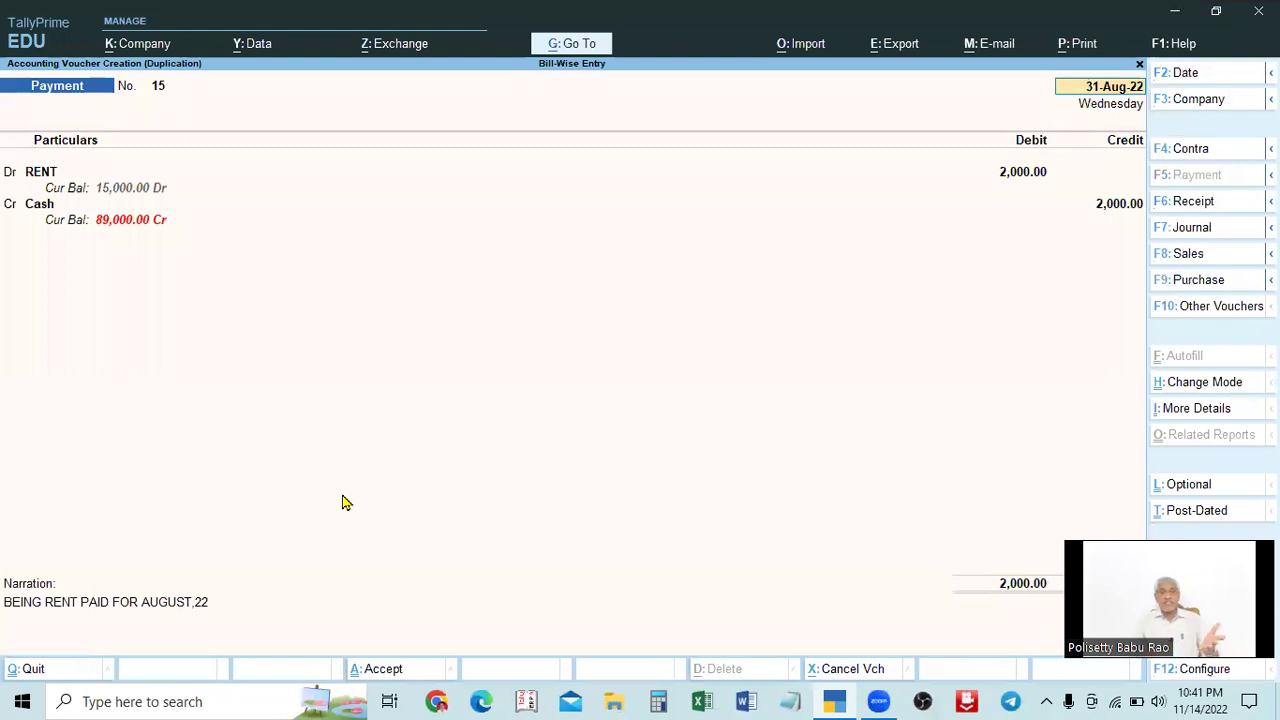
key("BackSpace")
key("ctrl+a")
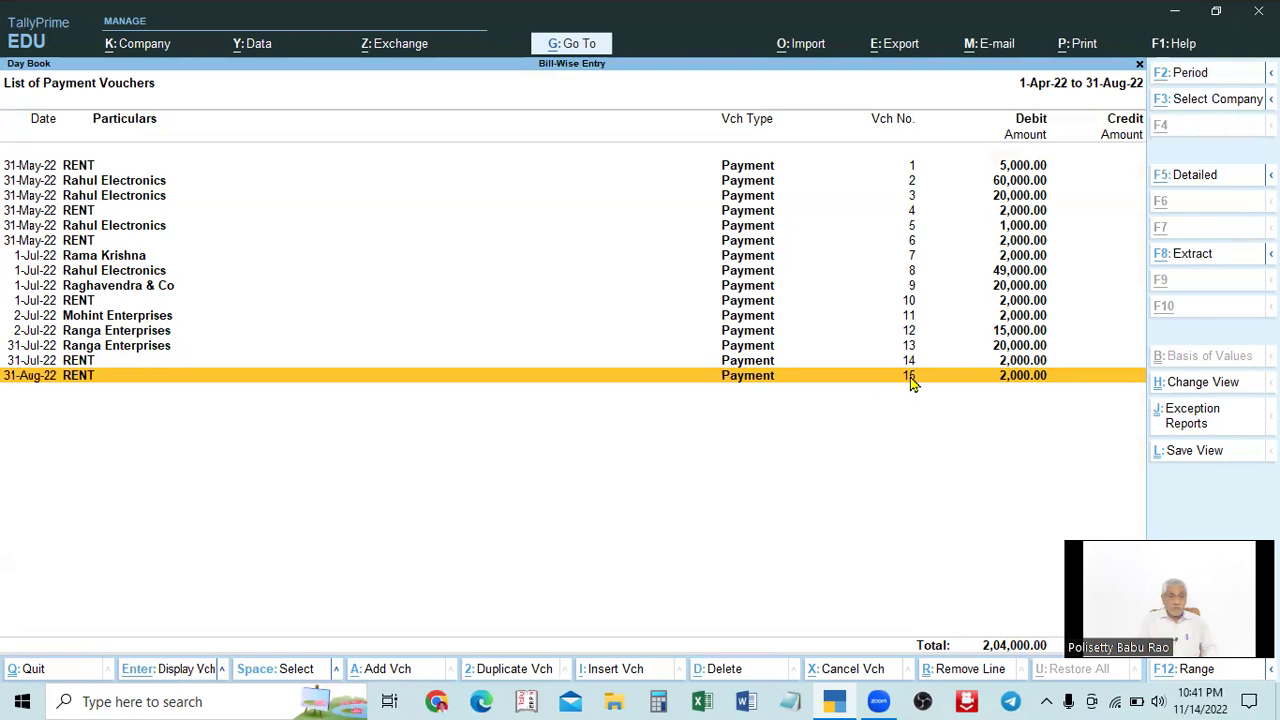
Duplicate the 31-Aug-22 RENT payment voucher with the date 1-Oct-22 and save it with the same ledgers and amount.
key("alt+2")
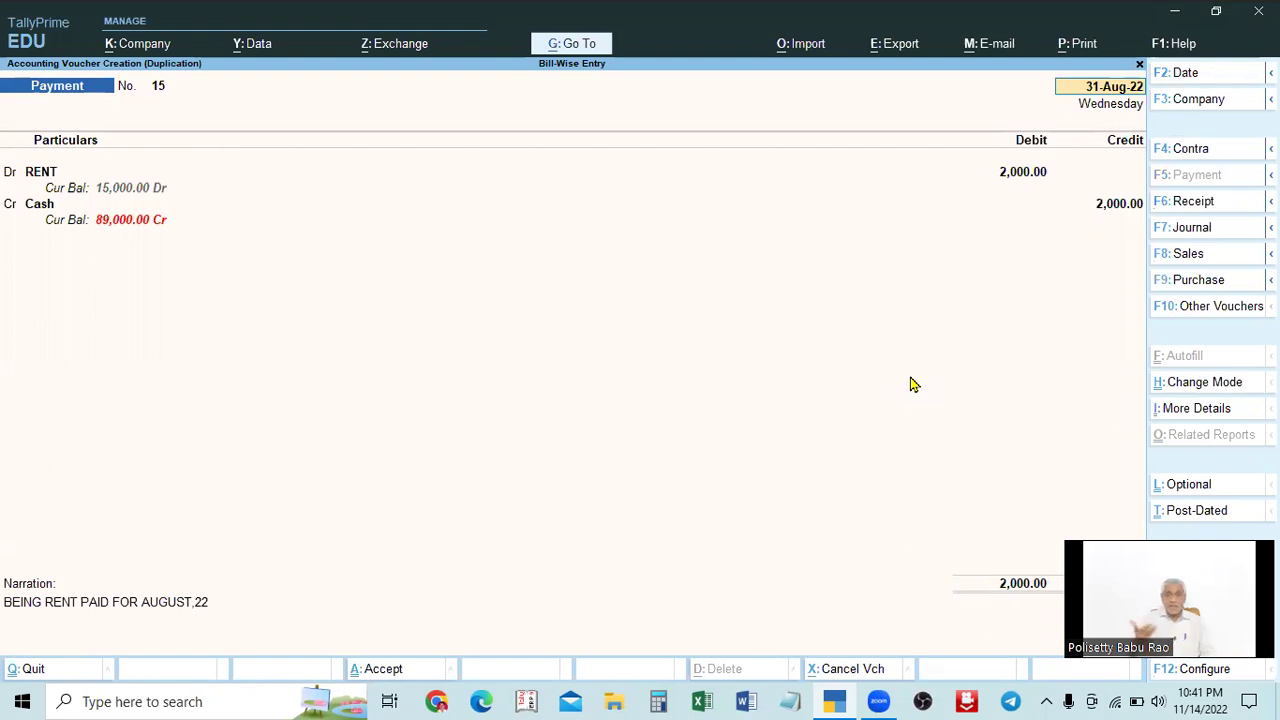
type("30")
key("BackSpace")
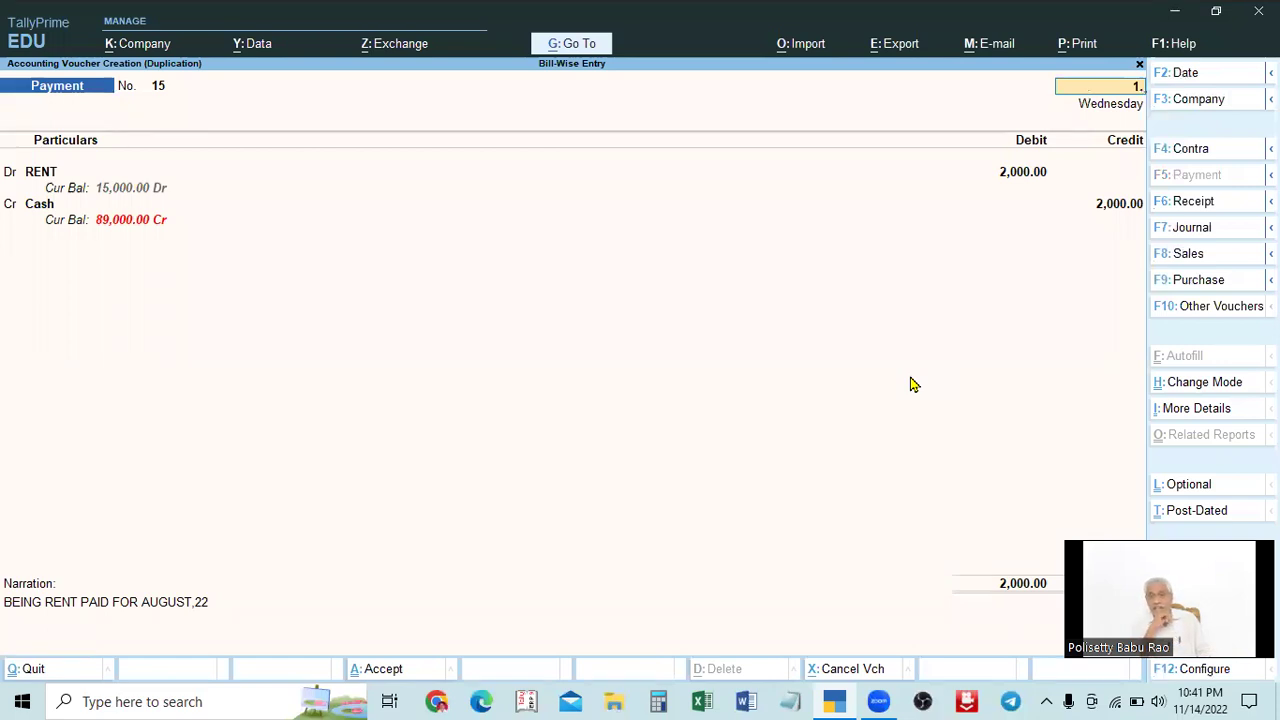
type("10")
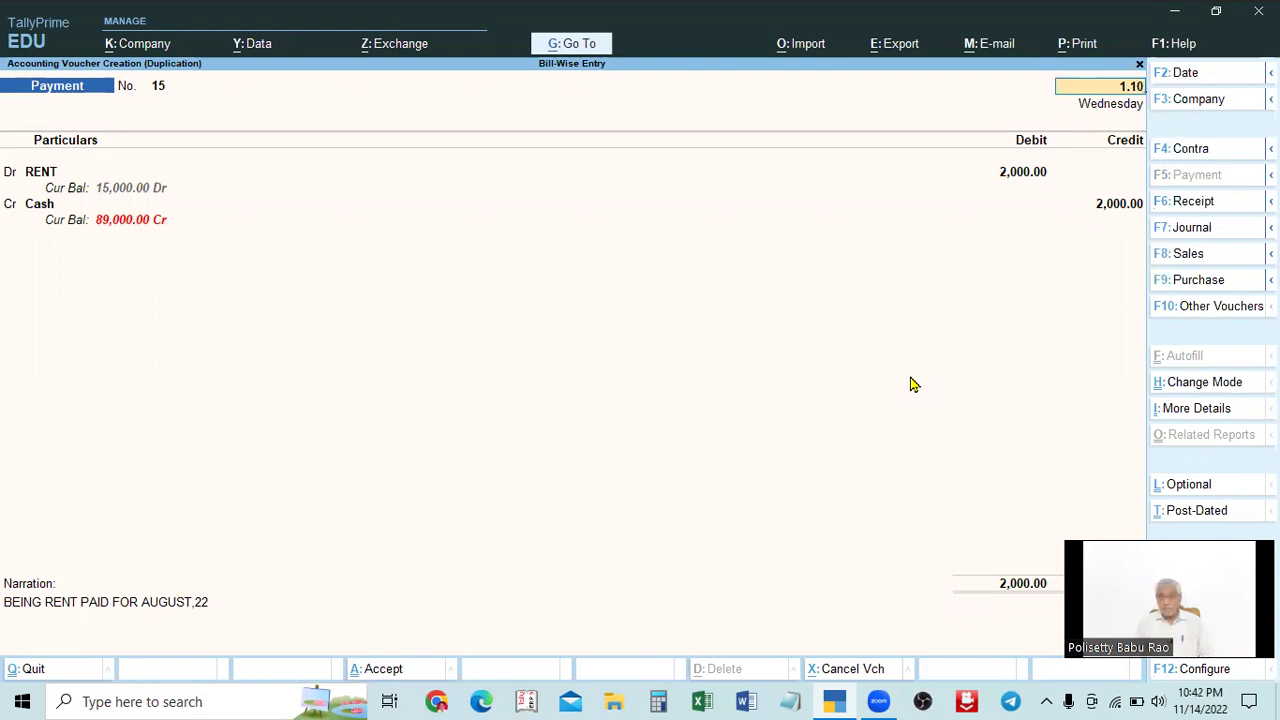
key("Return")
key("Return")
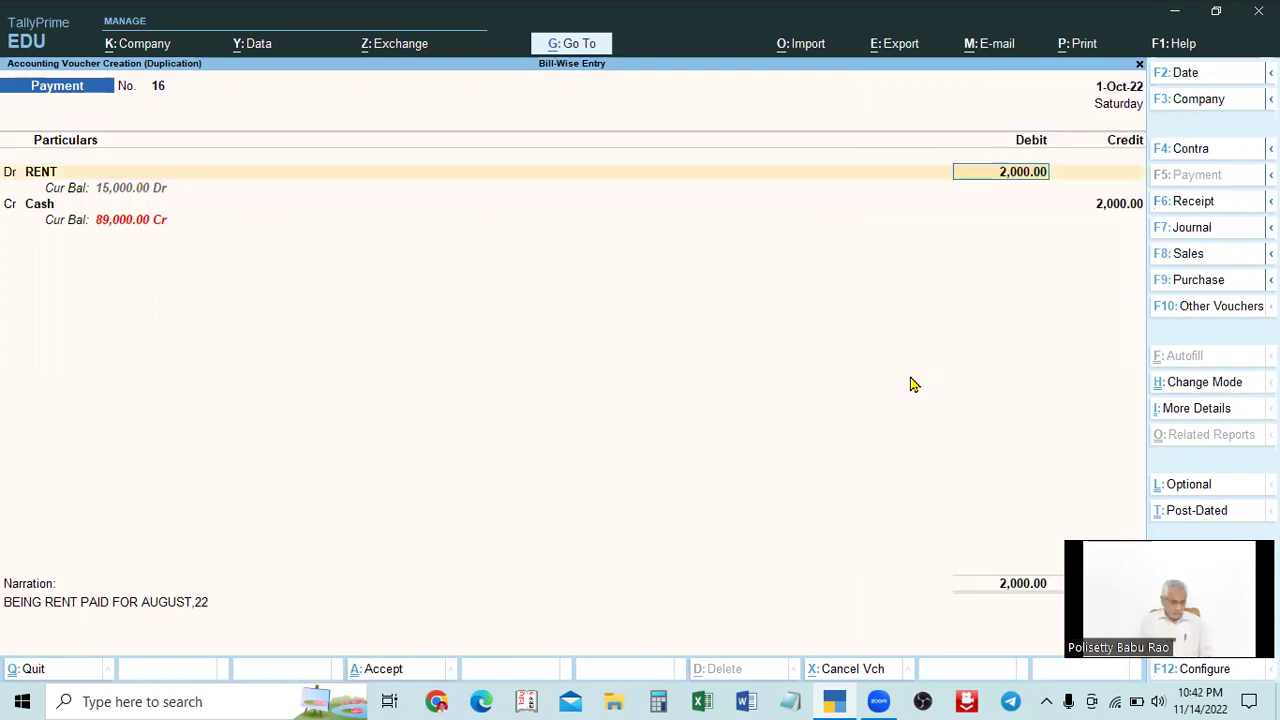
key("ctrl+a")
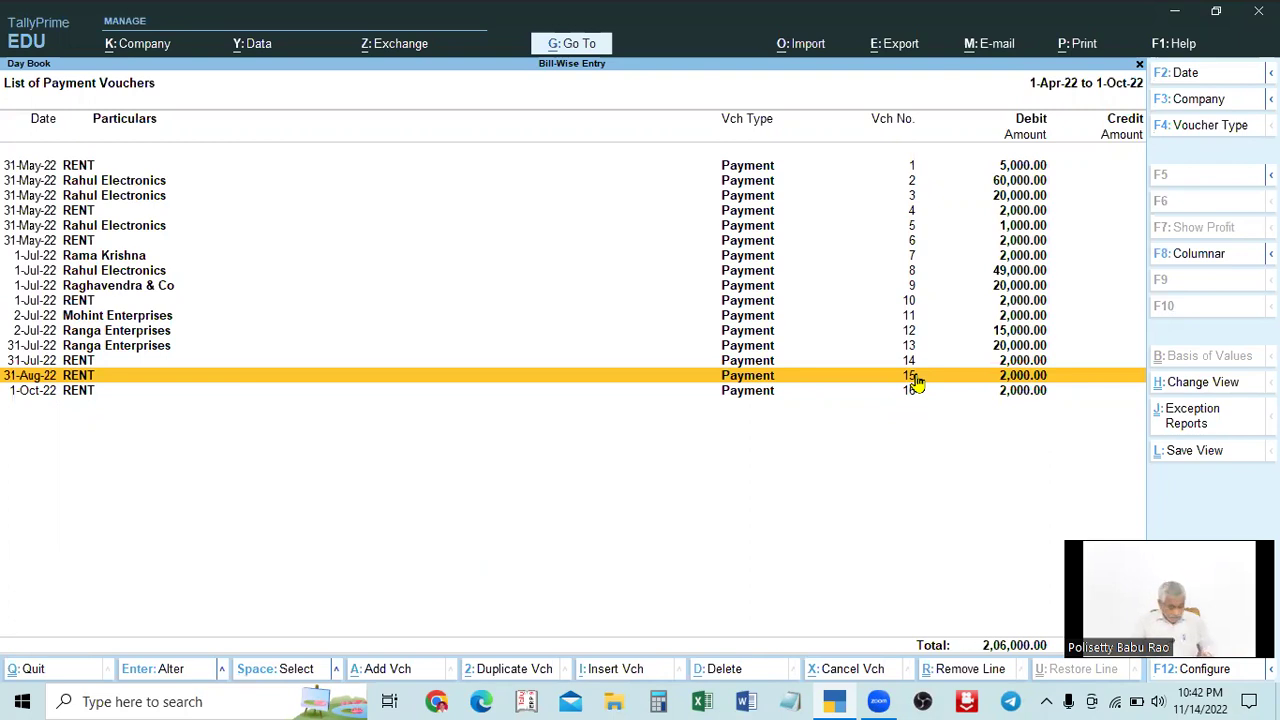
key("alt+2")
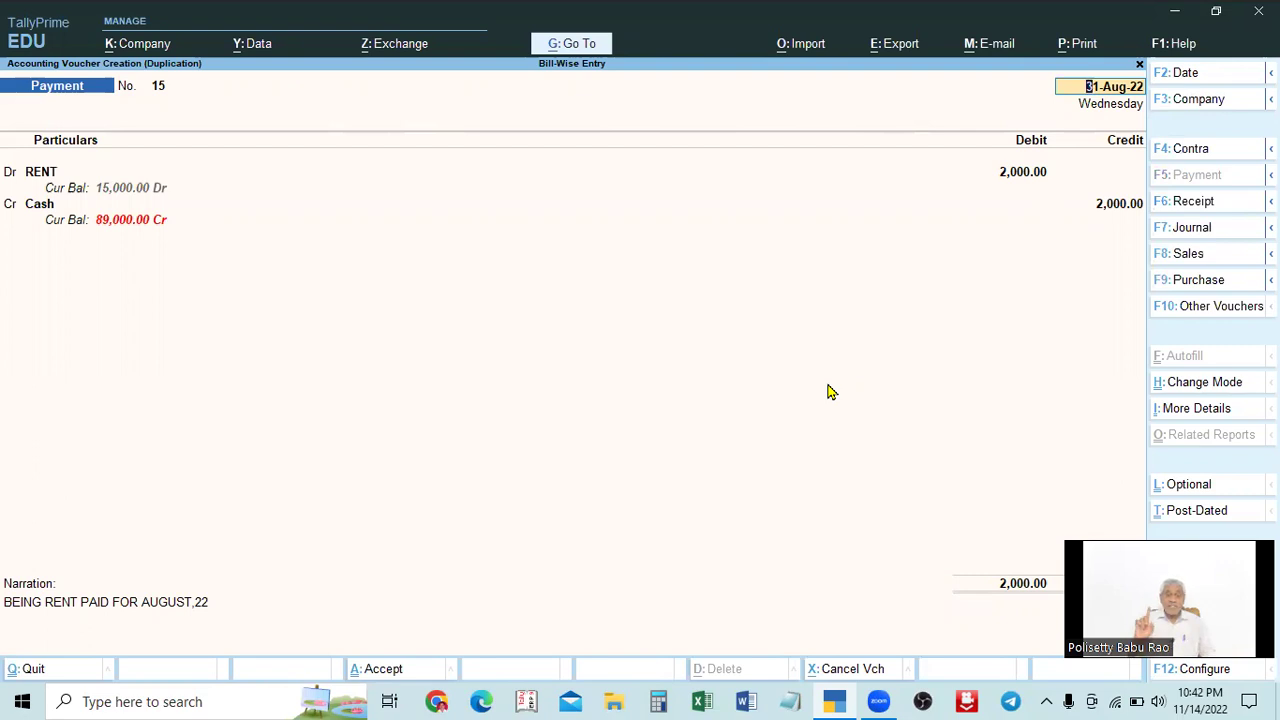
key("BackSpace")
key("Escape")
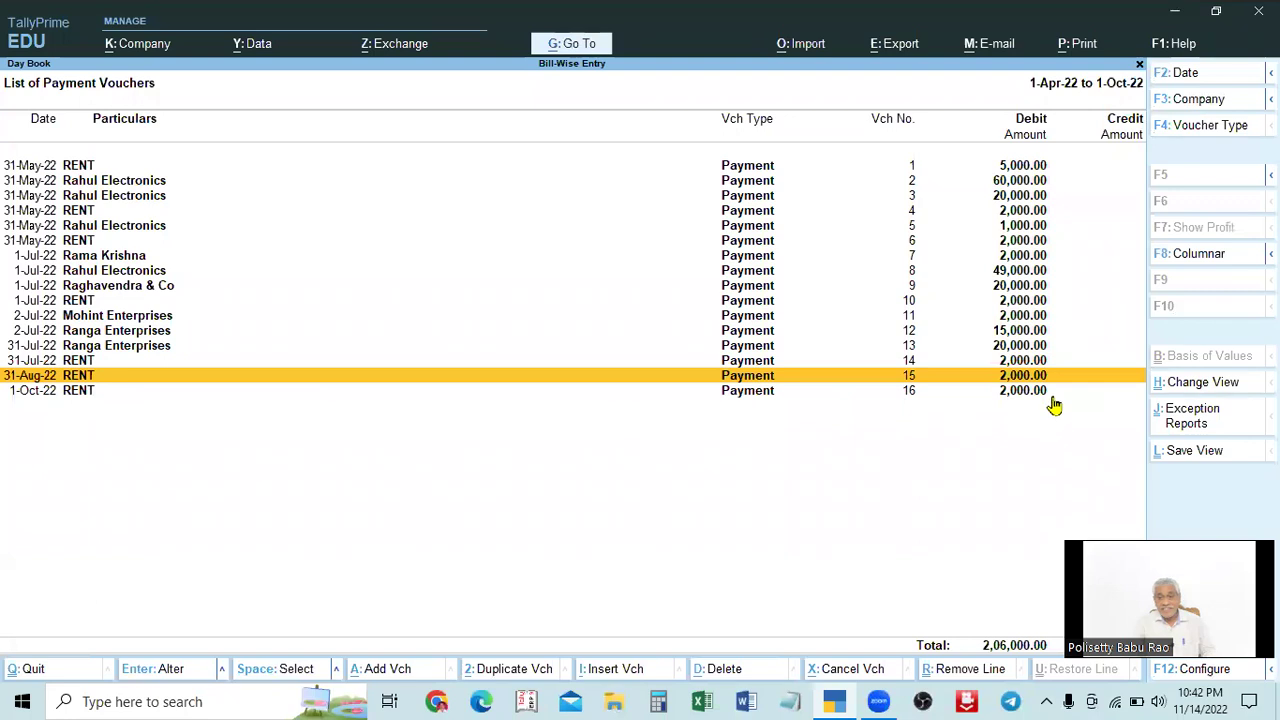
Start a duplicate of the 1-Oct-22 RENT payment voucher and date it 31-Oct-22.
left_click(31, 396)
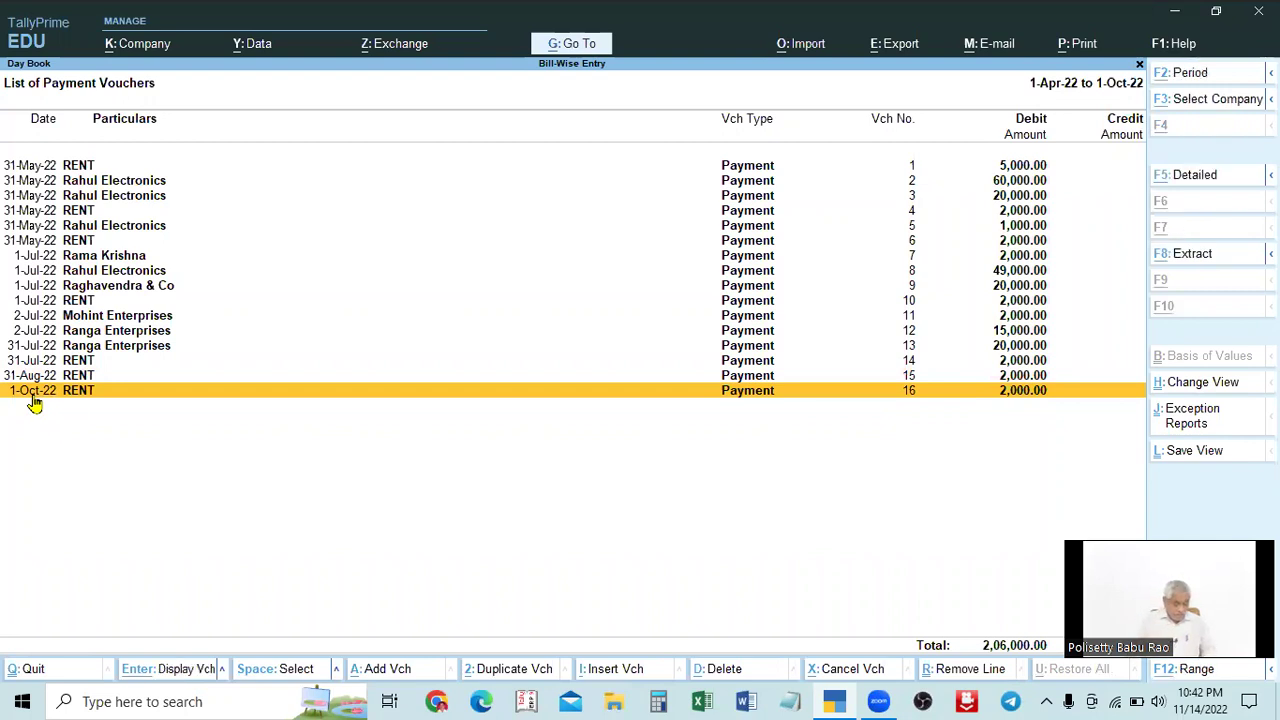
key("alt+2")
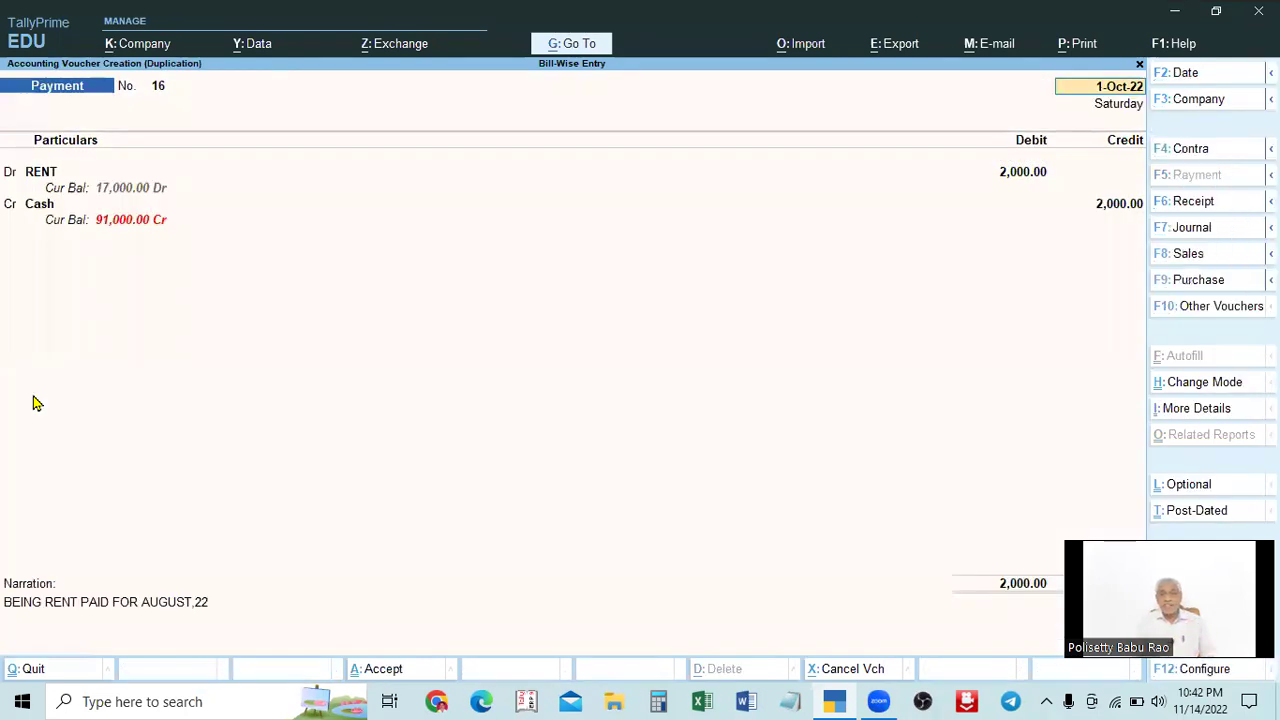
type("31.10")
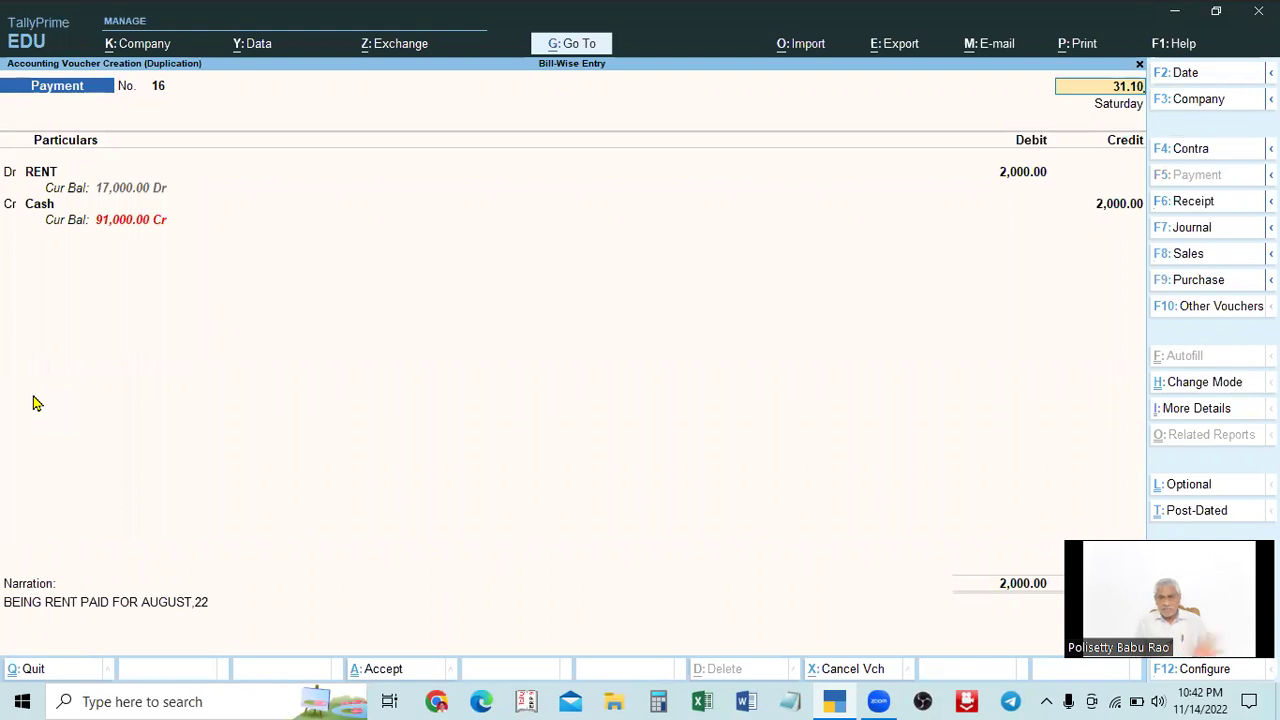
key("Return")
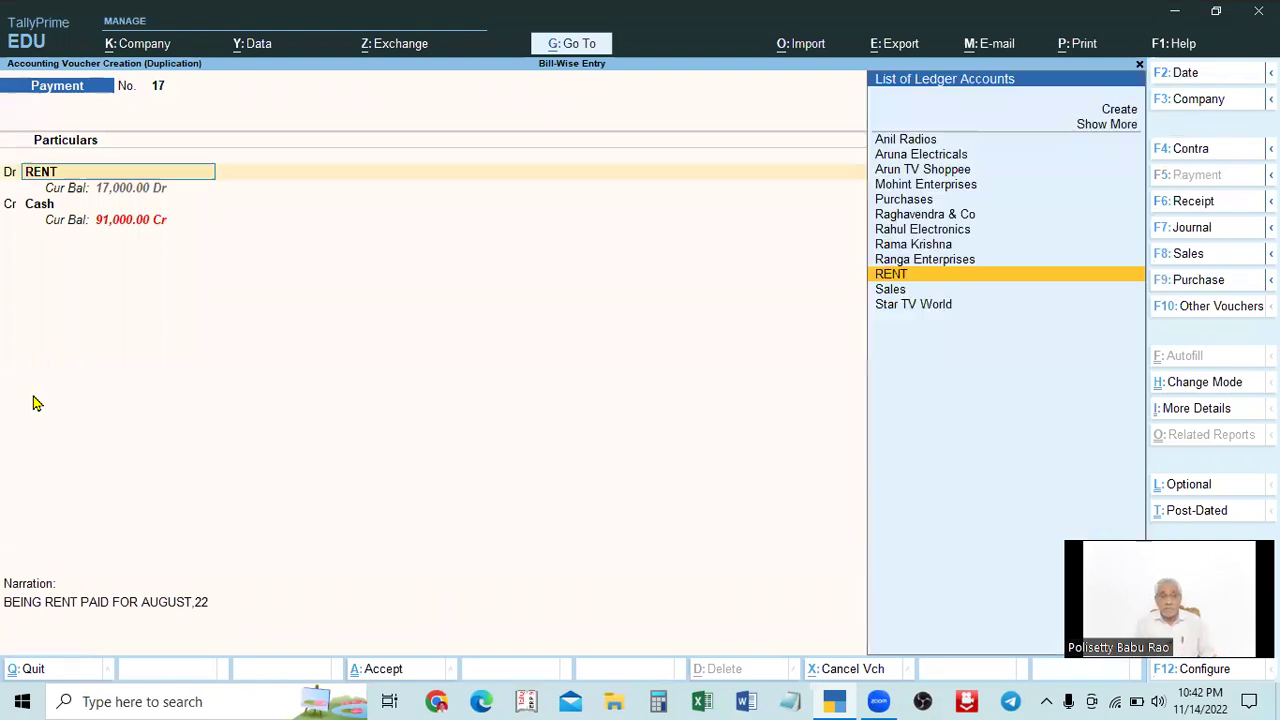
Set the duplicated RENT payment to 2,500, credited to Cash, and save it with the copied narration.
key("Return")
type("2500")
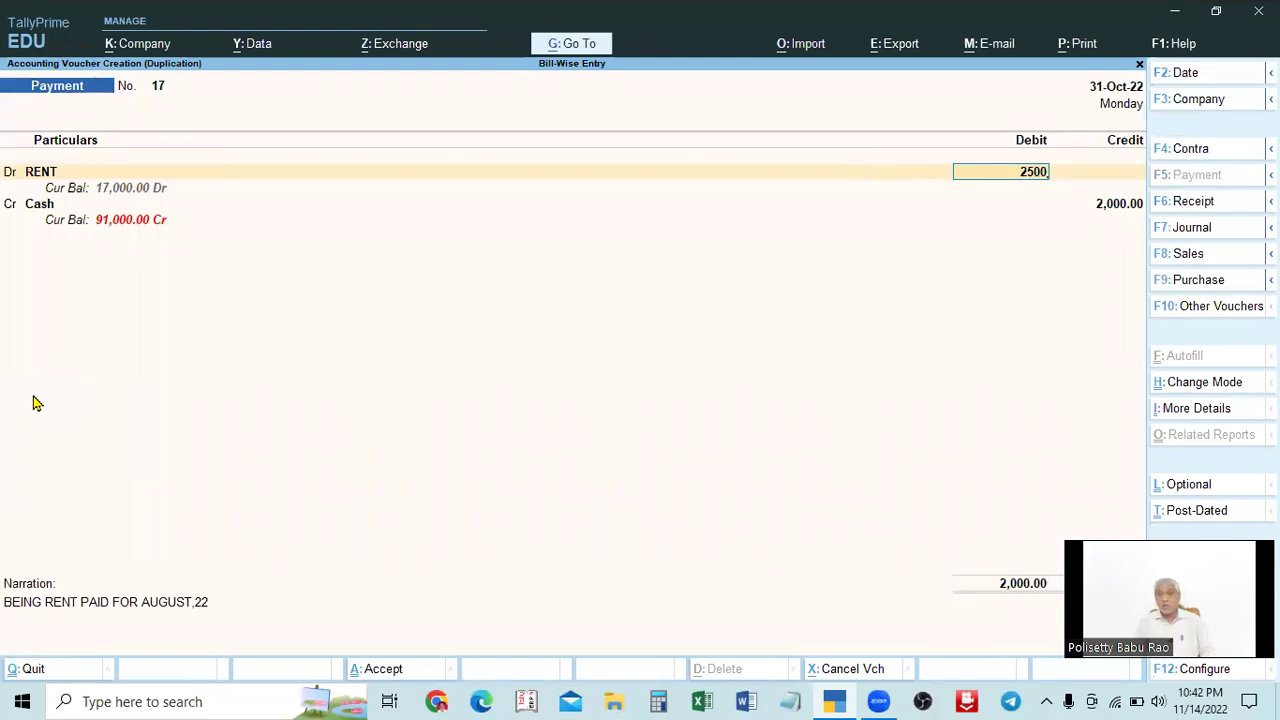
key("Return")
key("Return")
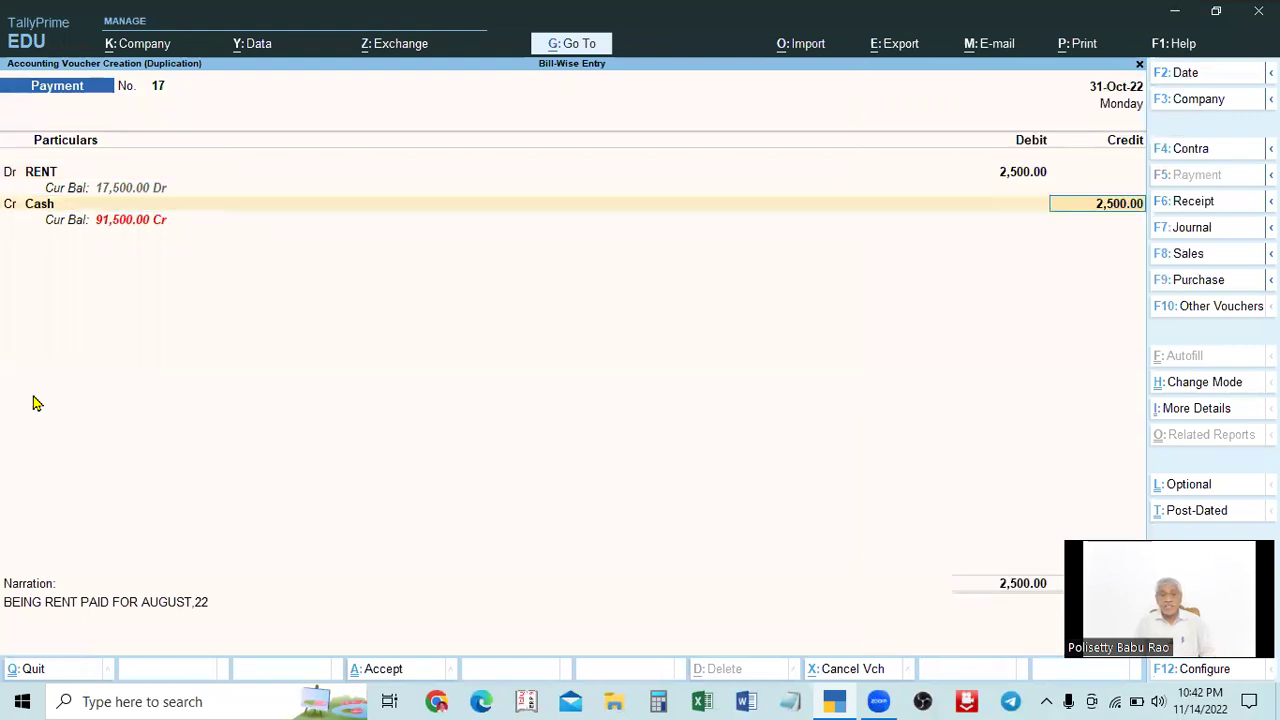
key("Return")
key("Return")
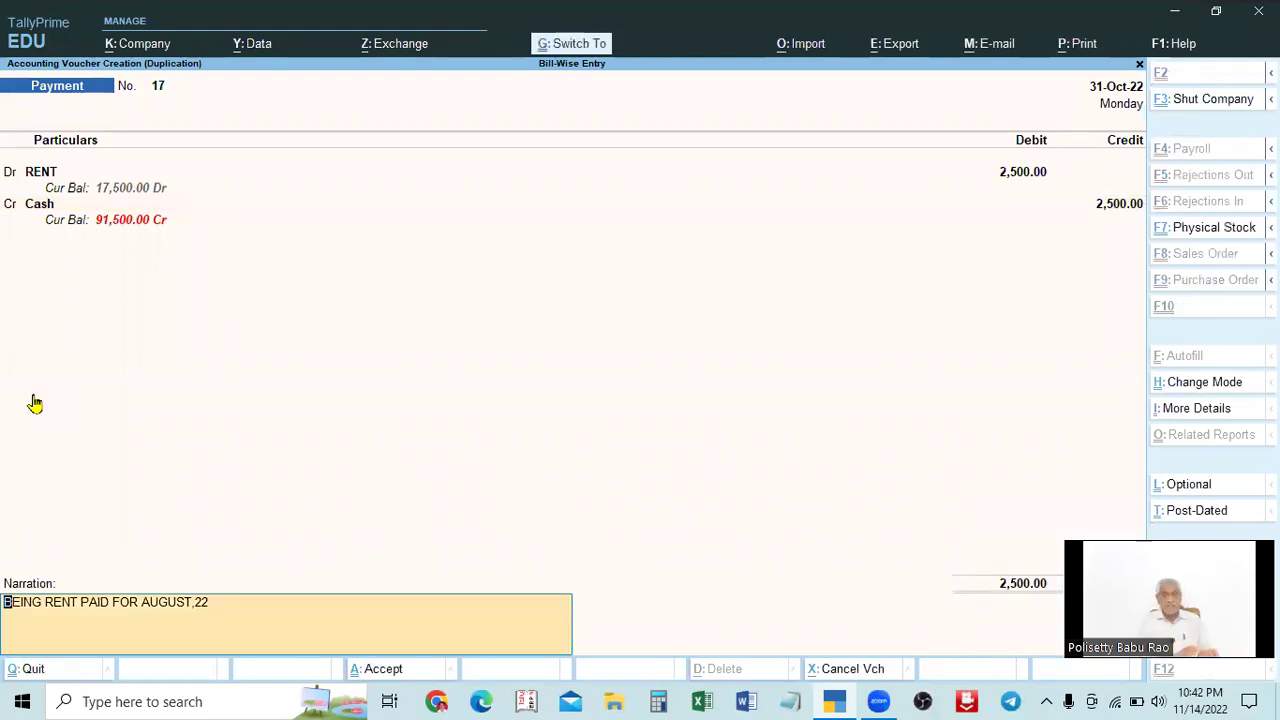
key("ctrl+a")
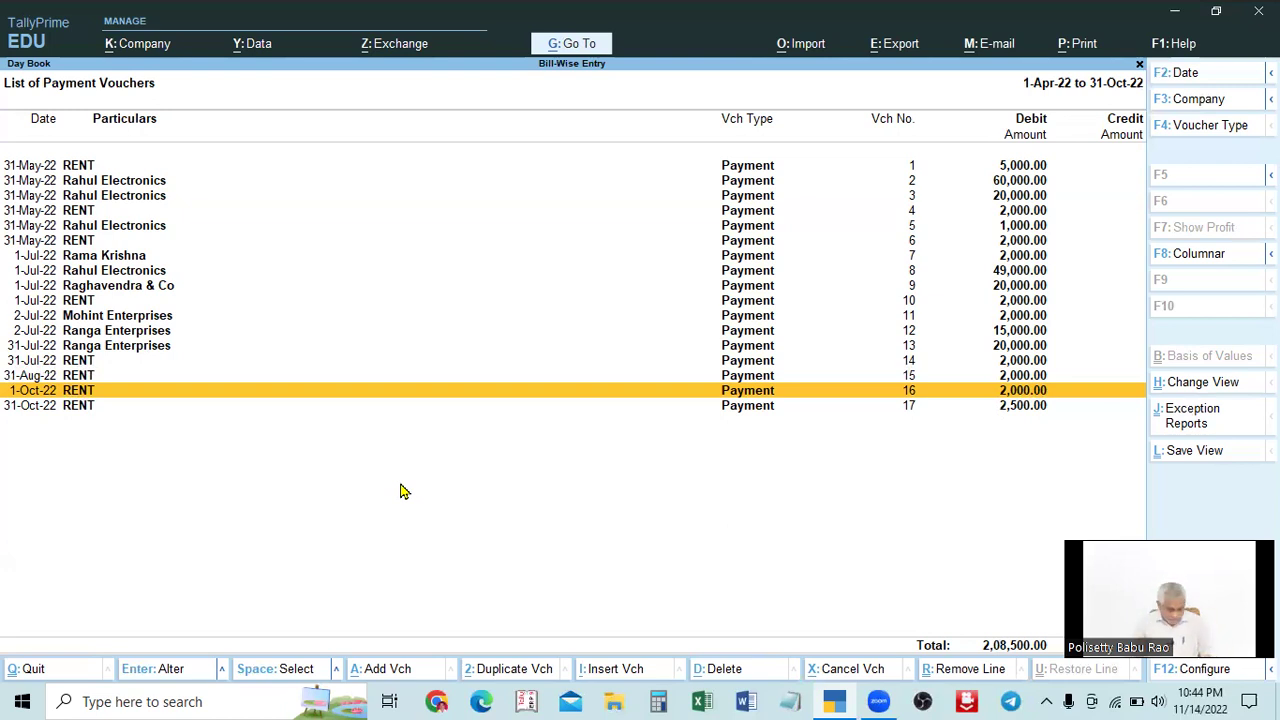
Reopen the full Day Book and set its period from 1-Apr-22 to 31-Oct-22.
key("Escape")
key("Return")
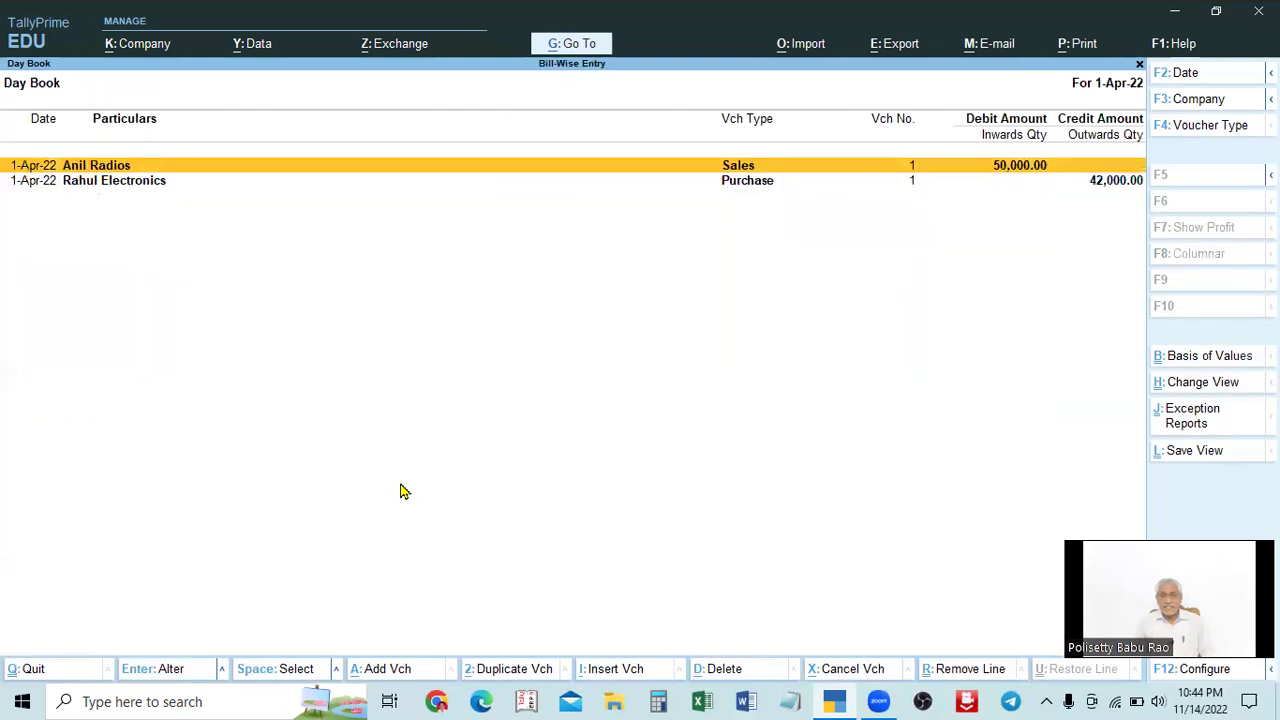
key("alt+F2")
key("Return")
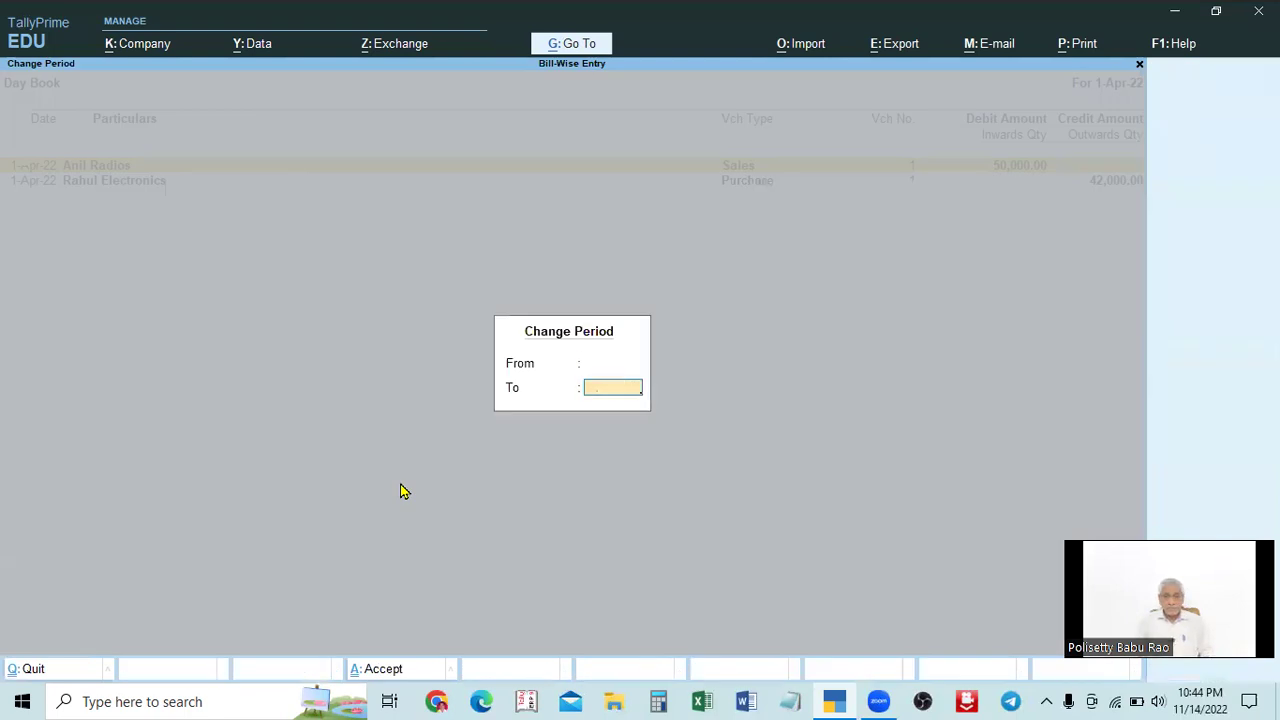
type("31-10")
key("Return")
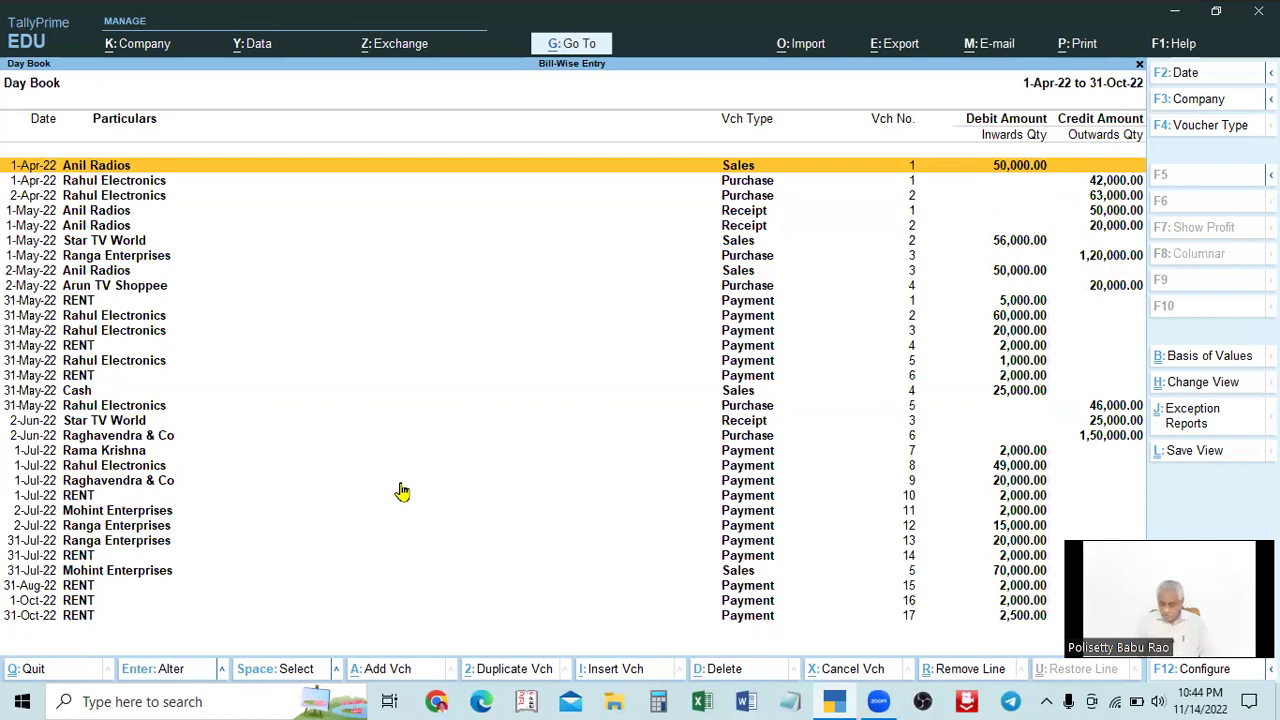
Examine the vouchers of all types in the Day Book, from the first entry to the last.
key("End")
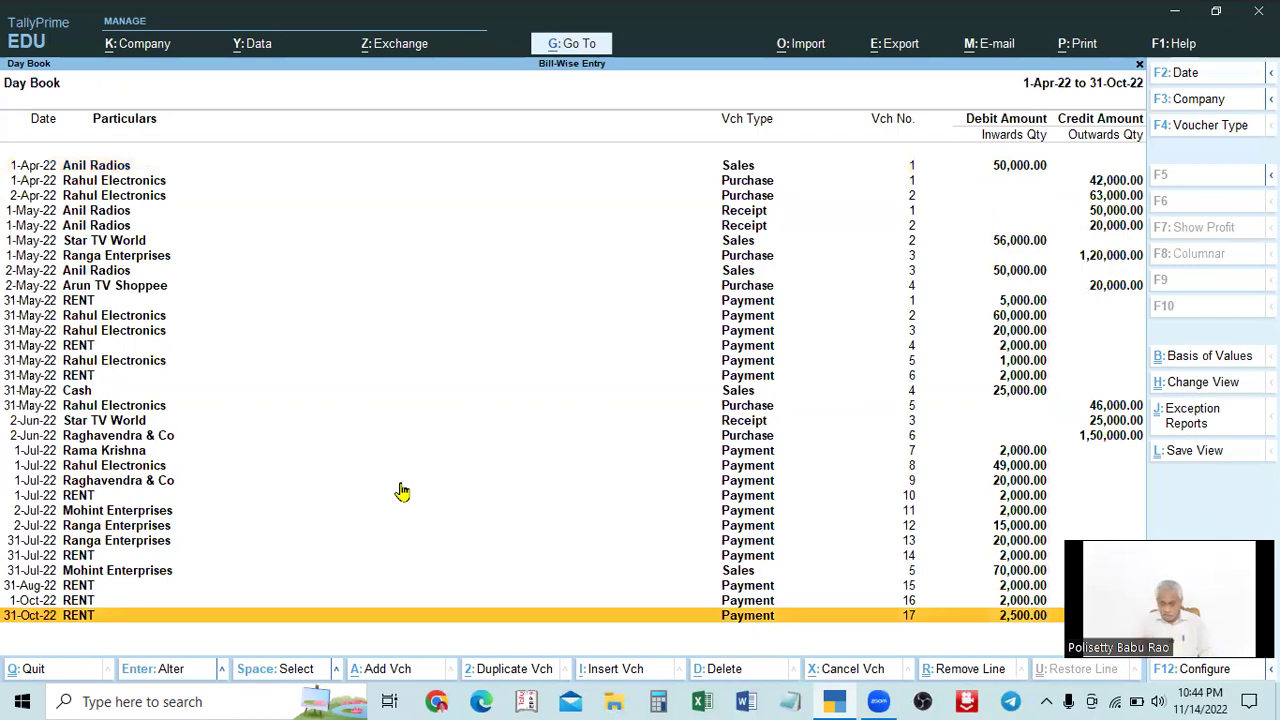
key("Home")
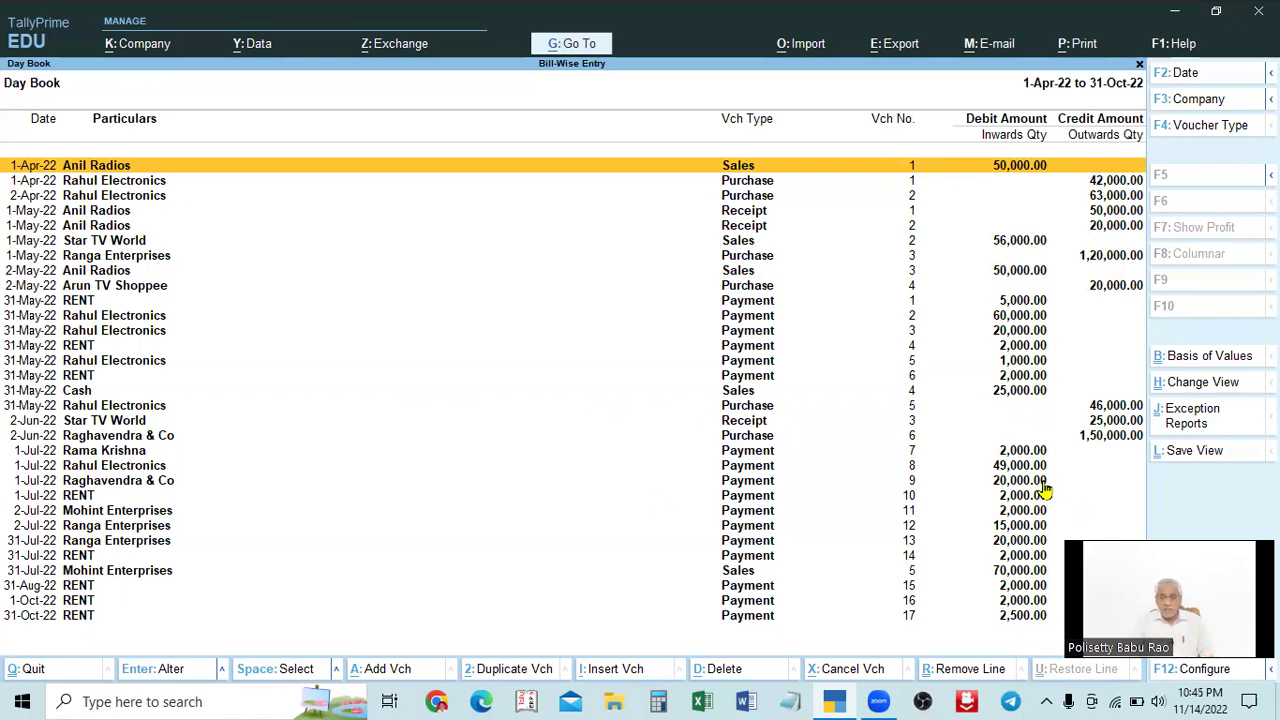
key("Down")
key("Down")
key("Down")
key("Down")
key("Down")
key("Down")
key("Down")
key("Down")
key("Down")
key("Down")
key("Down")
key("Down")
key("Down")
key("Down")
key("Down")
key("Down")
key("Up")
key("Up")
key("Up")
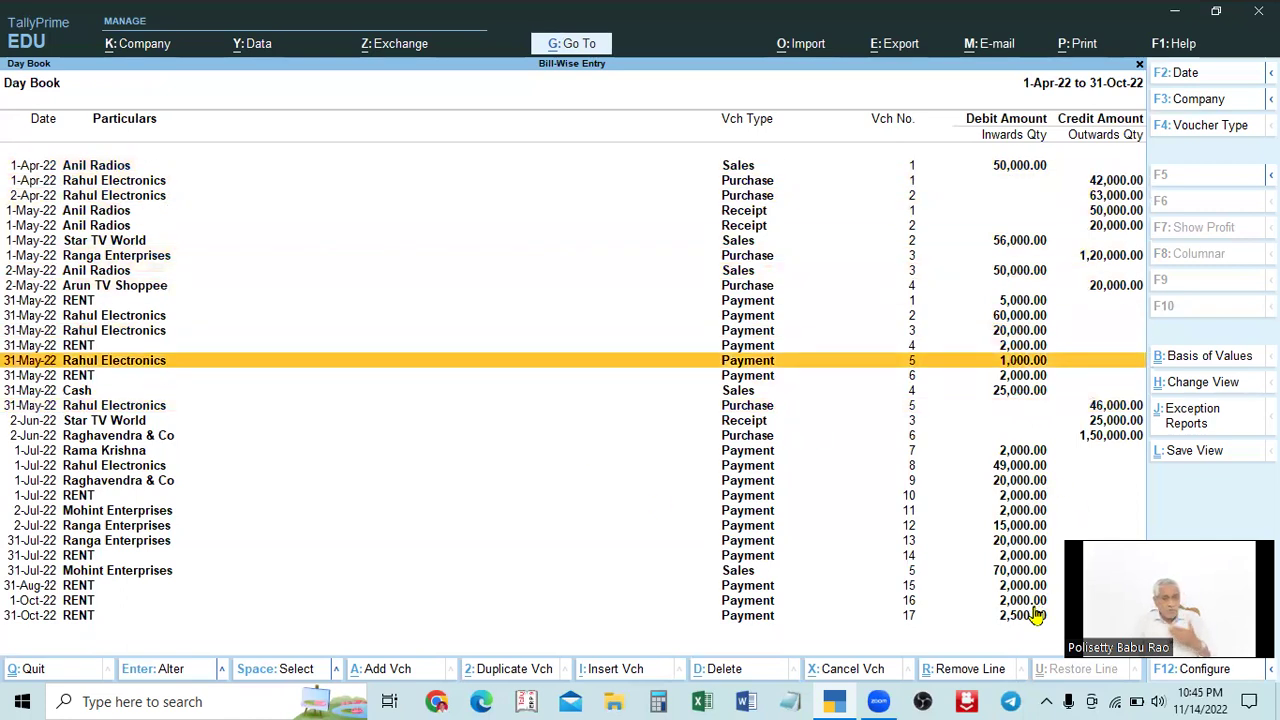
key("Up")
key("Up")
key("Up")
key("Up")
key("Up")
key("Up")
key("Up")
key("Home")
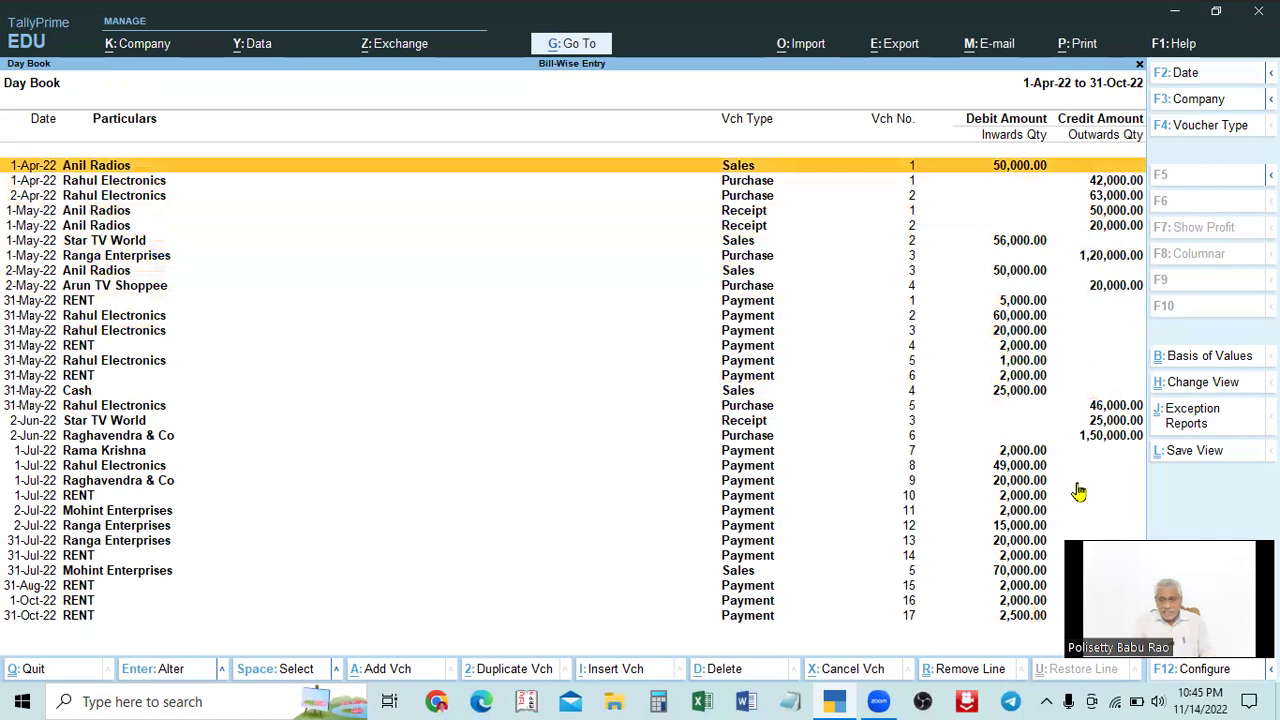
Filter the Day Book to Sales vouchers and configure the list to show narrations.
left_click(1204, 137)
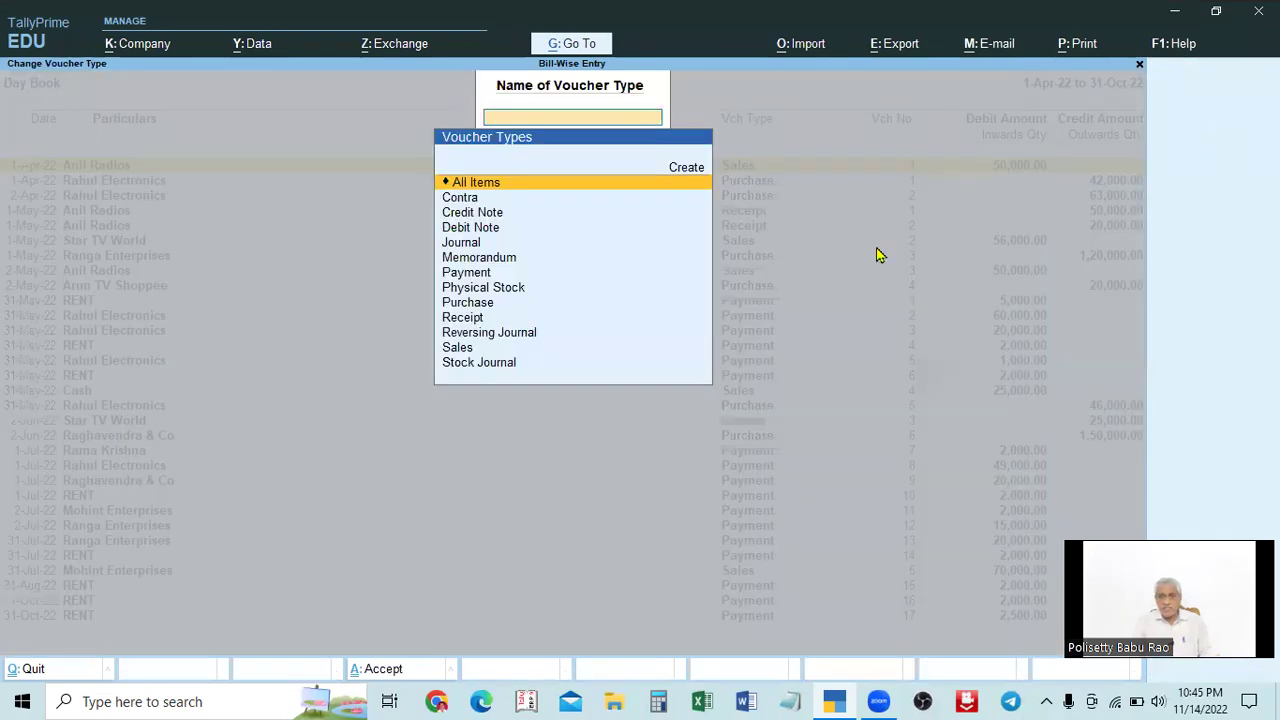
left_click(456, 350)
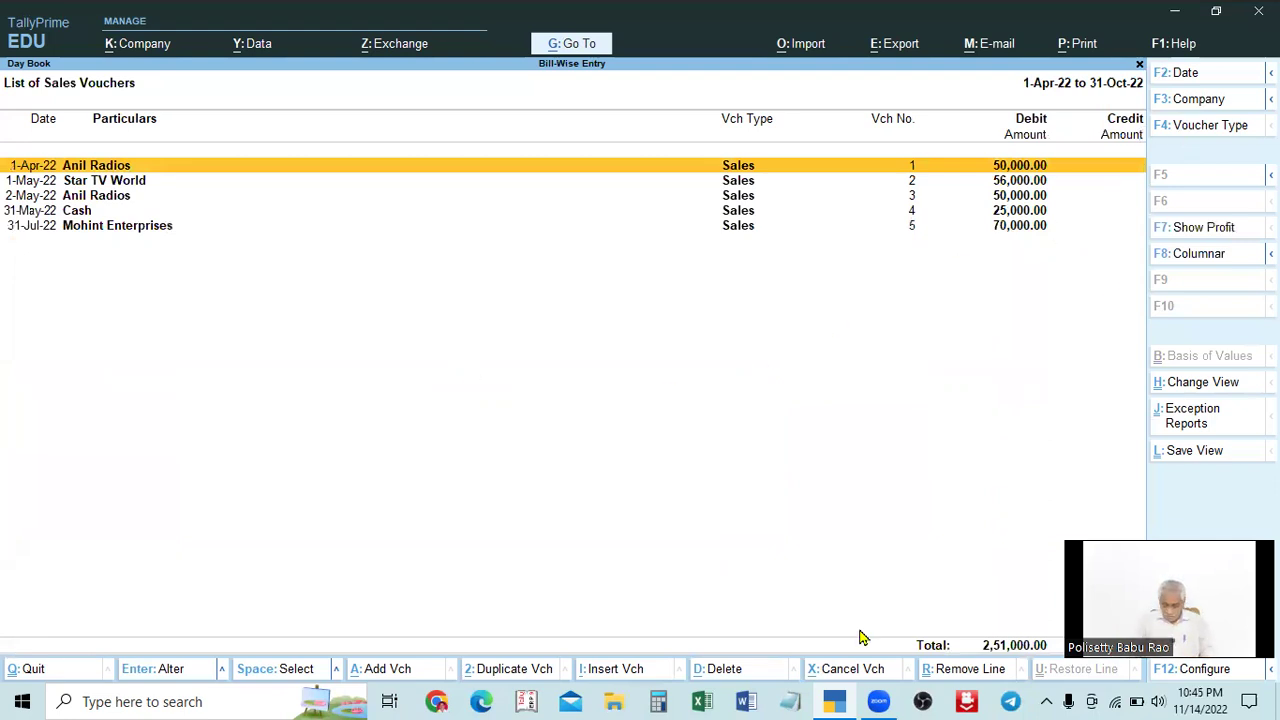
key("F12")
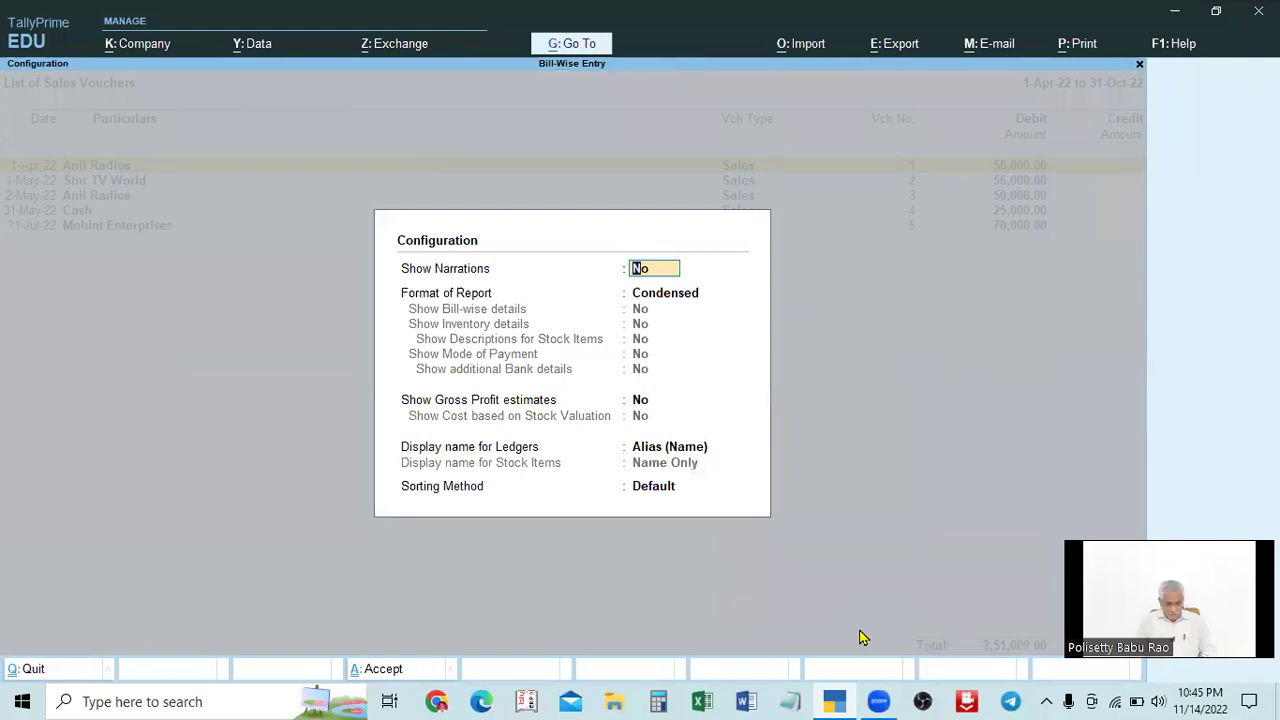
key("y")
key("ctrl+a")
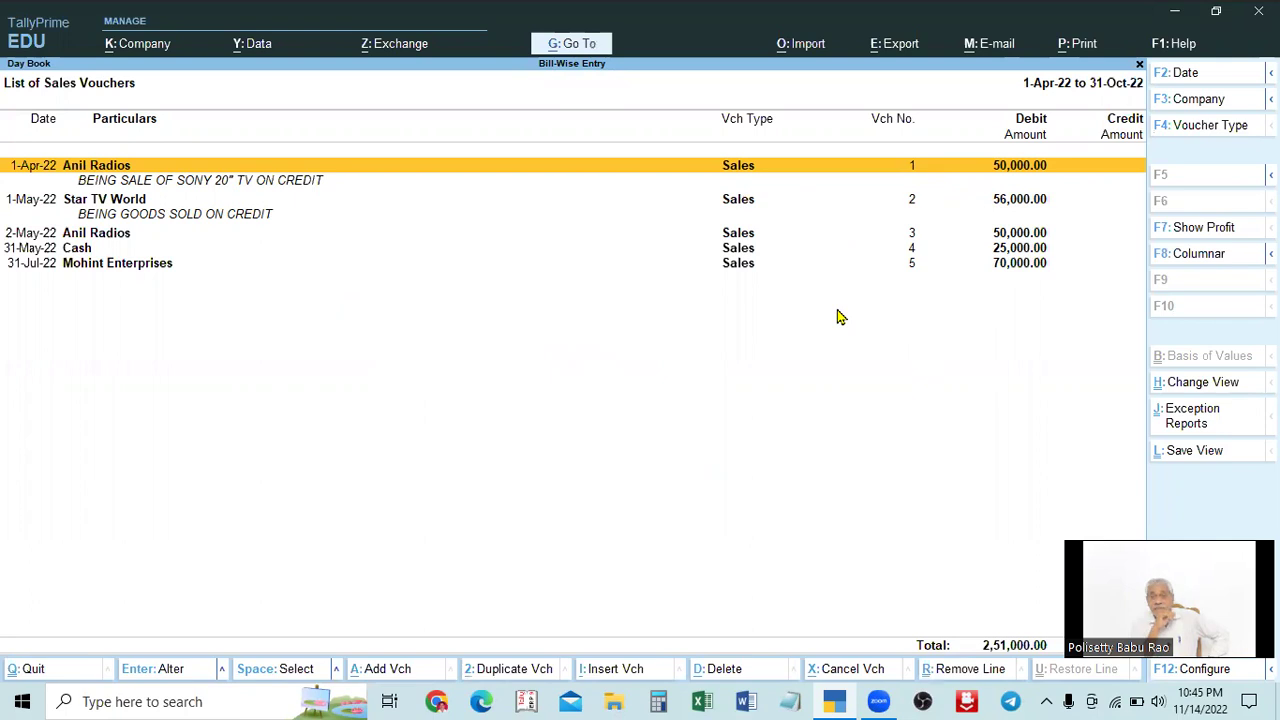
Delete the 2-May-22 Anil Radios voucher of 50,000.00 from the sales voucher list.
key("Down")
key("Down")
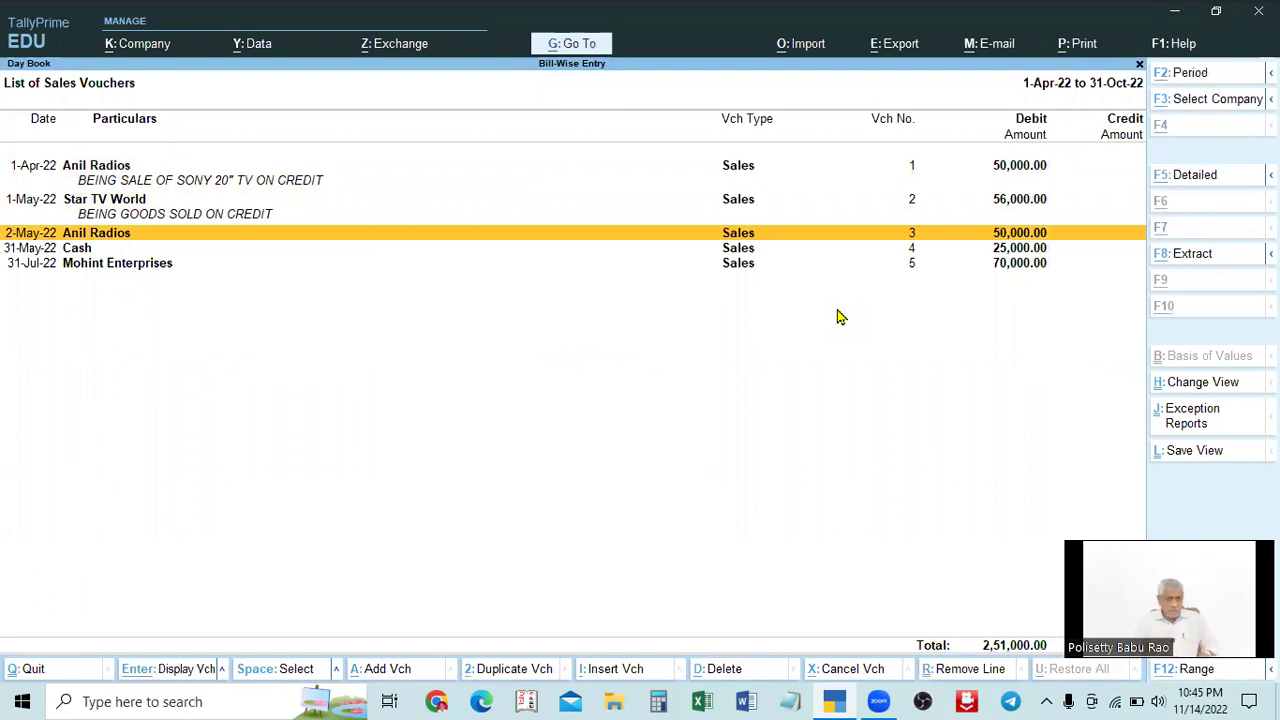
key("alt+d")
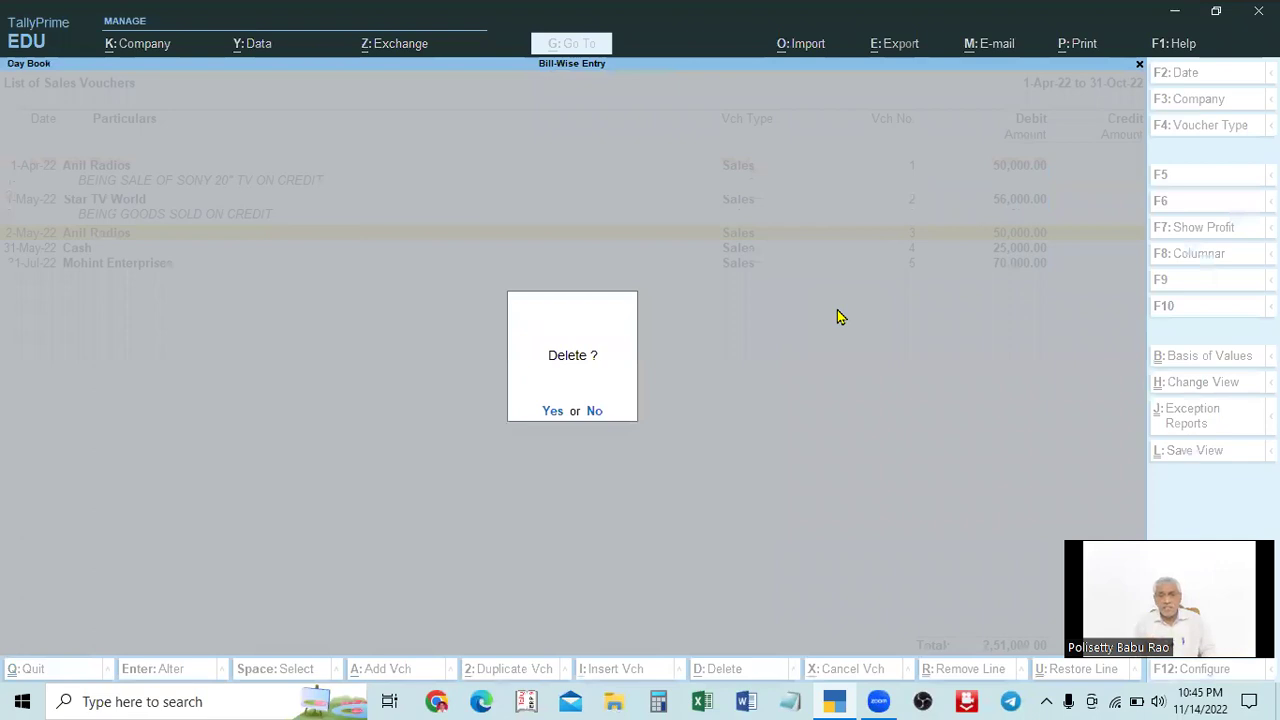
key("n")
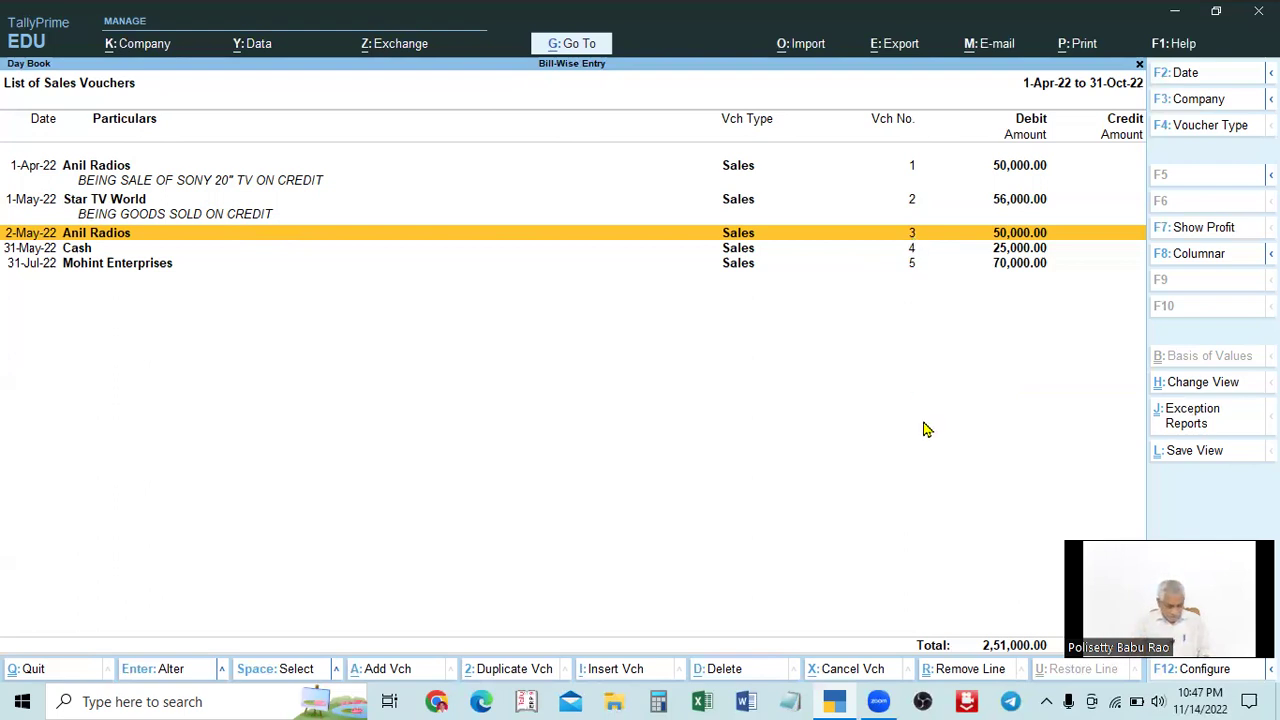
key("alt+d")
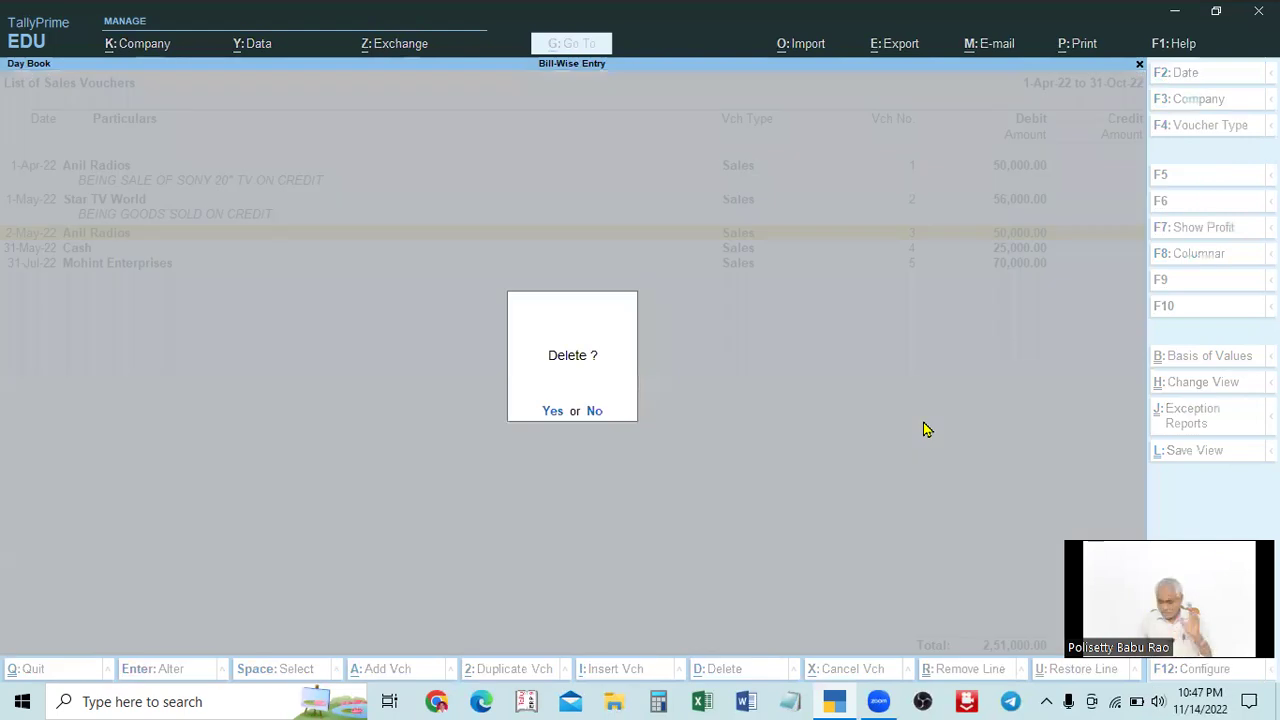
key("n")
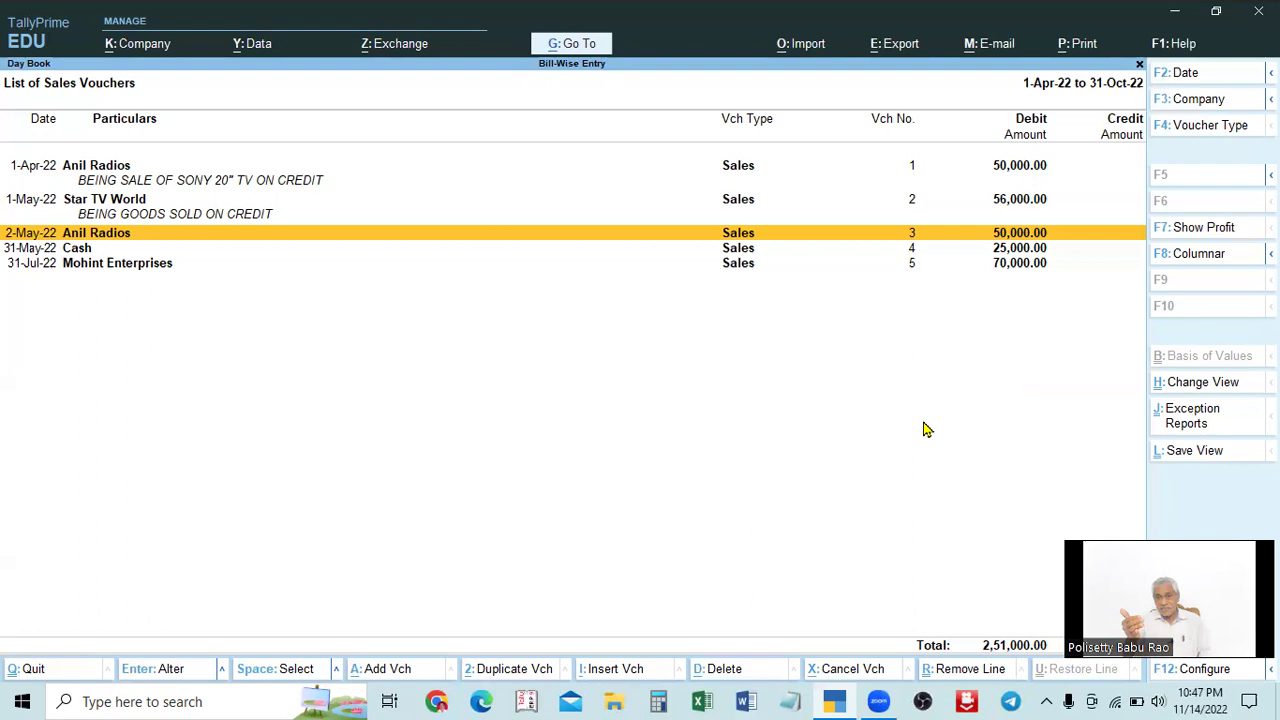
key("alt")
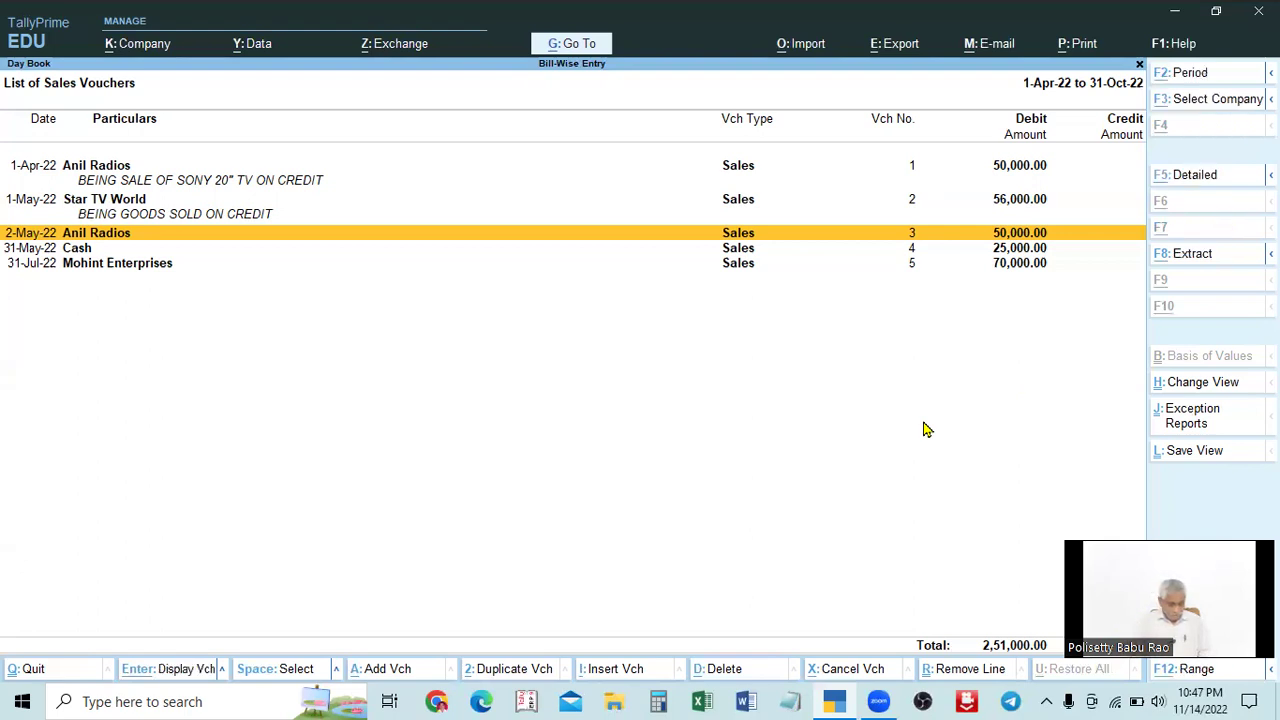
key("alt")
key("alt")
key("alt+d")
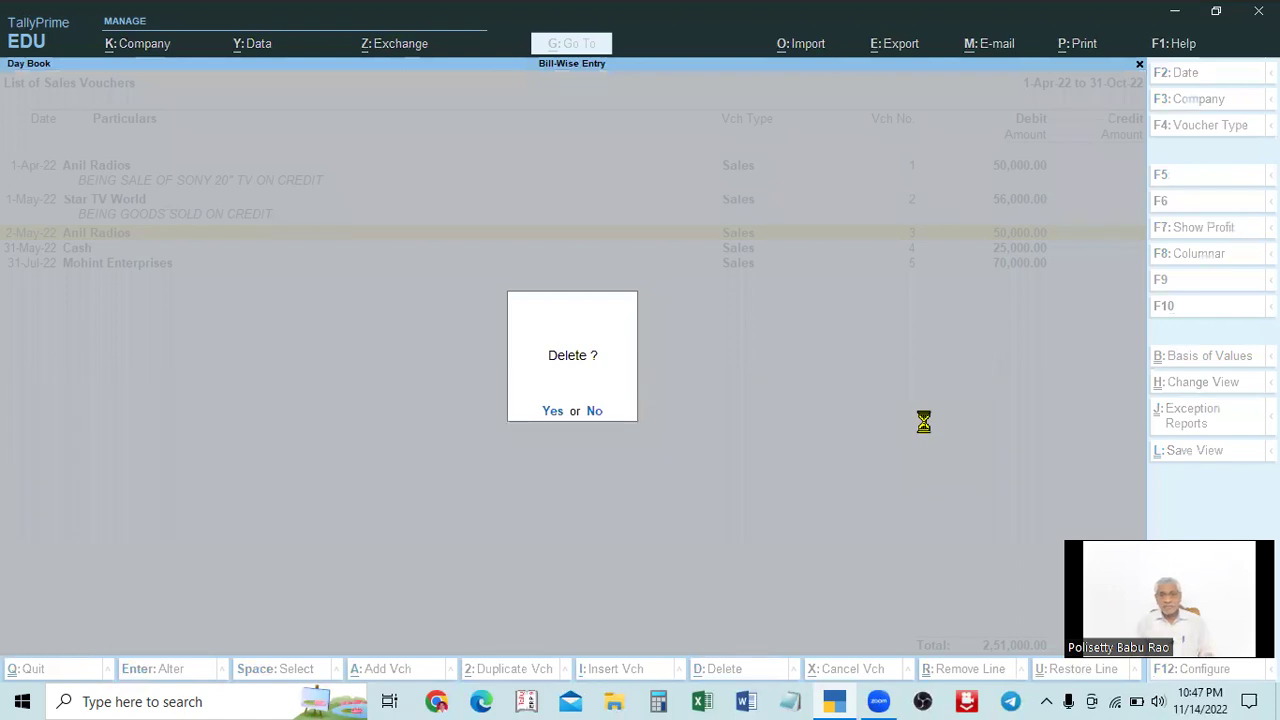
key("y")
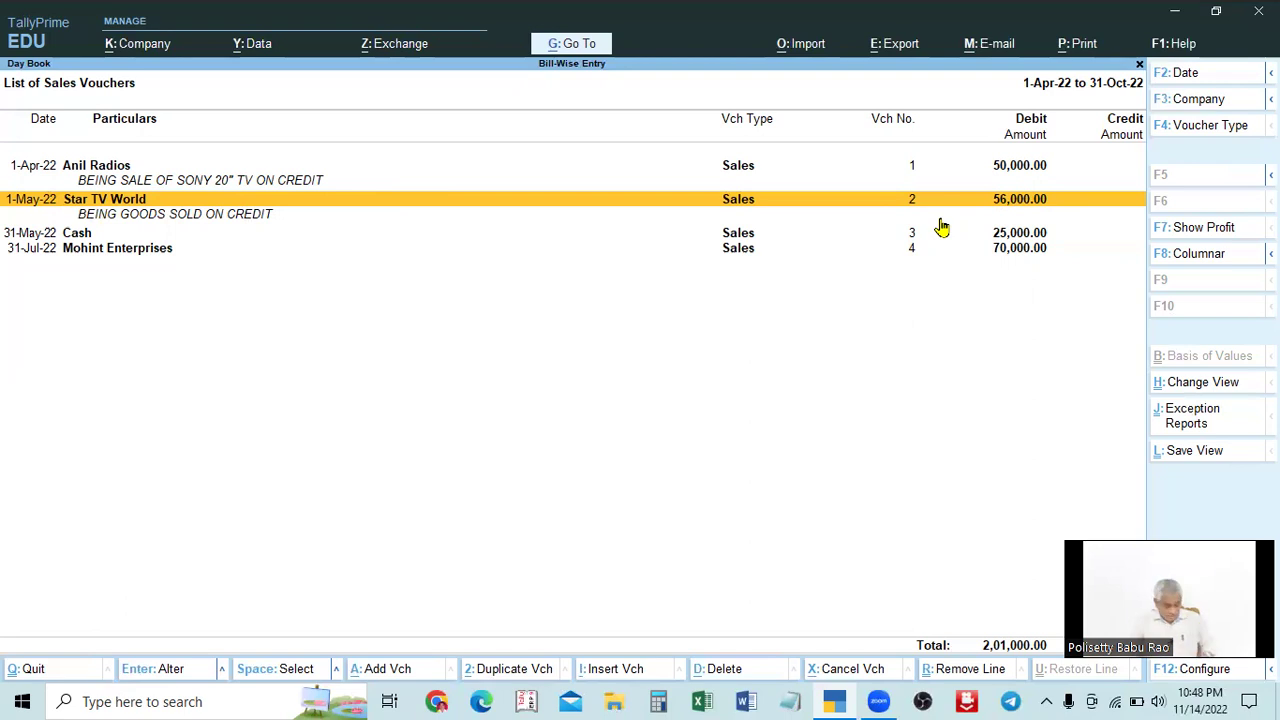
key("alt")
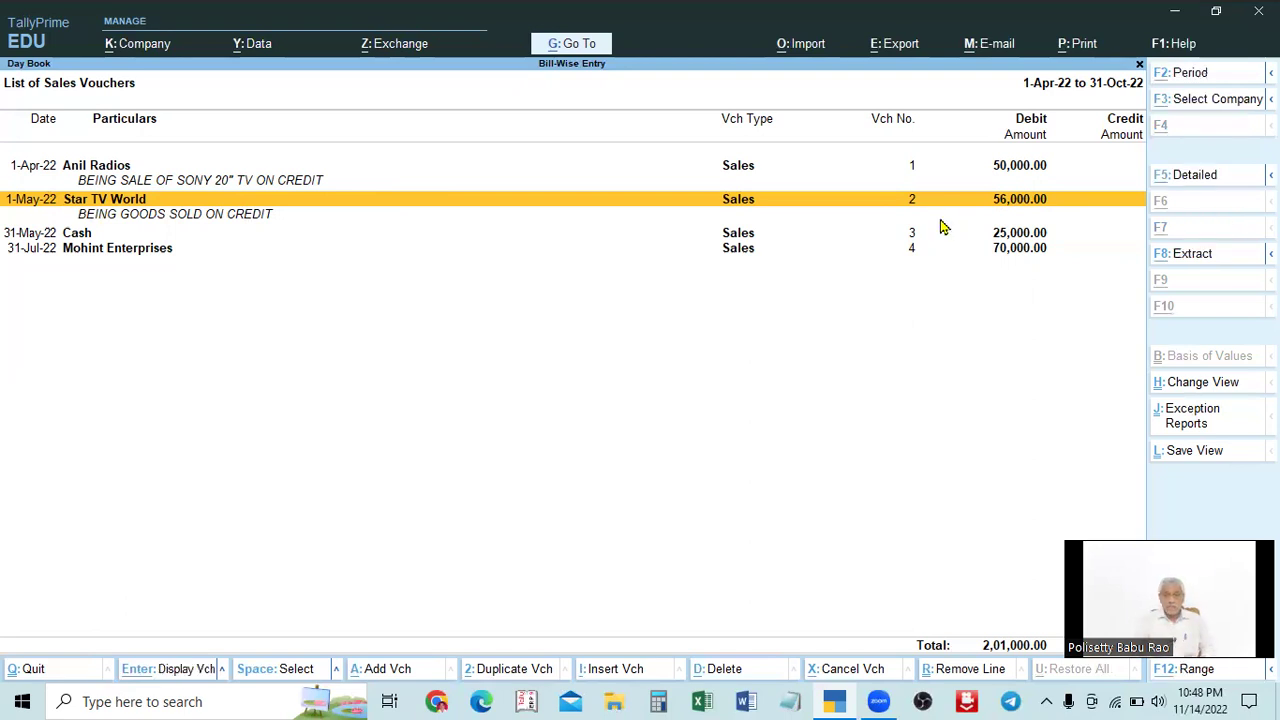
Cancel the 1-May-22 Star TV World sales voucher of 56,000.00 and view the cancelled entry before returning to the sales voucher list.
key("alt+x")
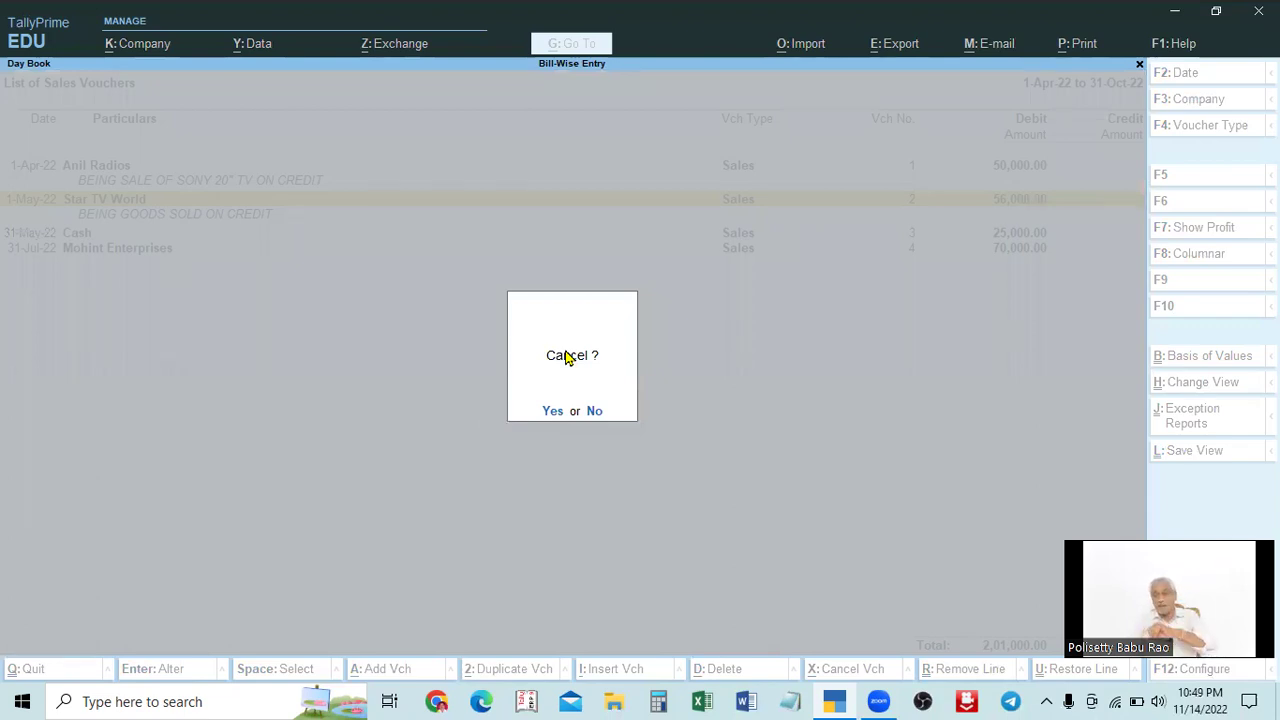
left_click(554, 413)
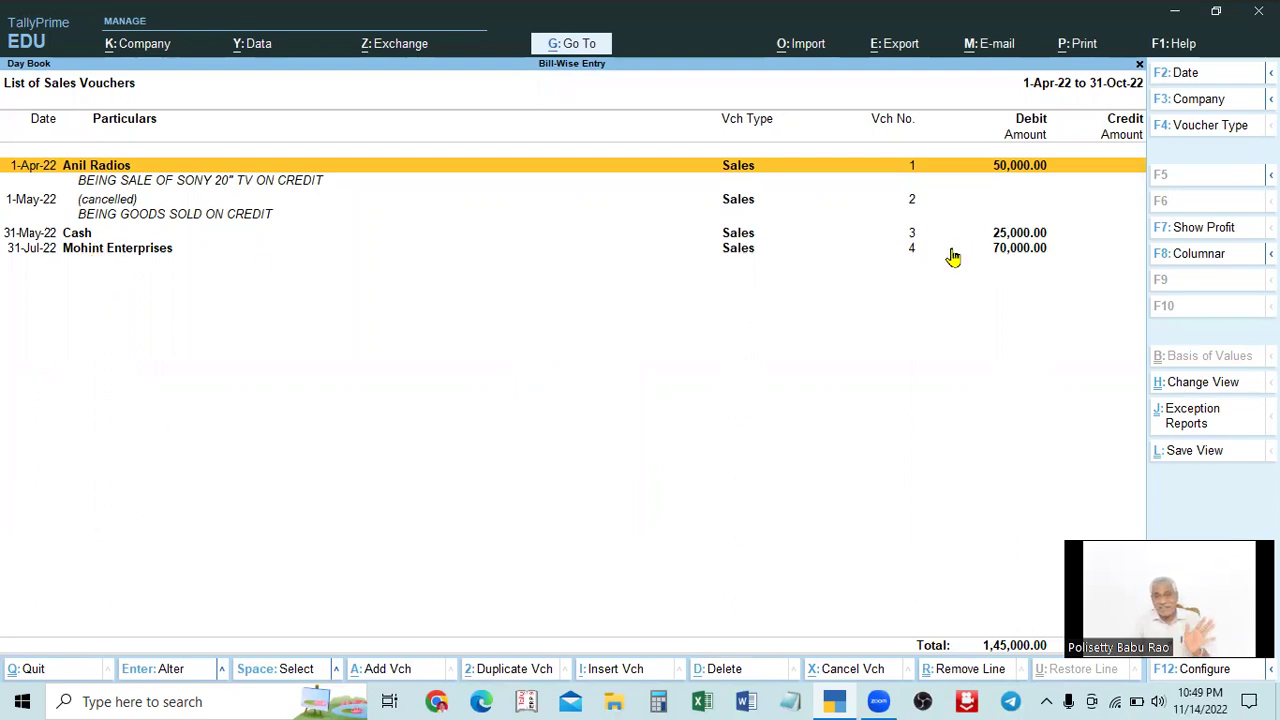
left_click(903, 218)
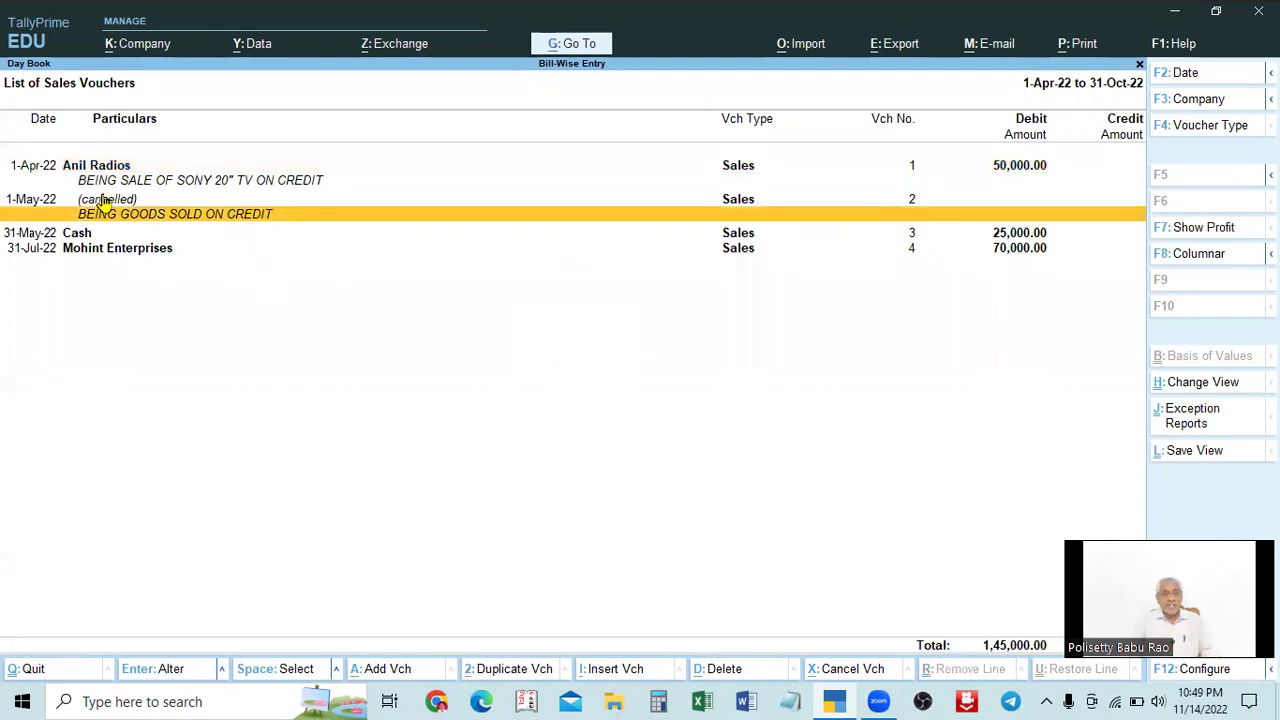
key("Up")
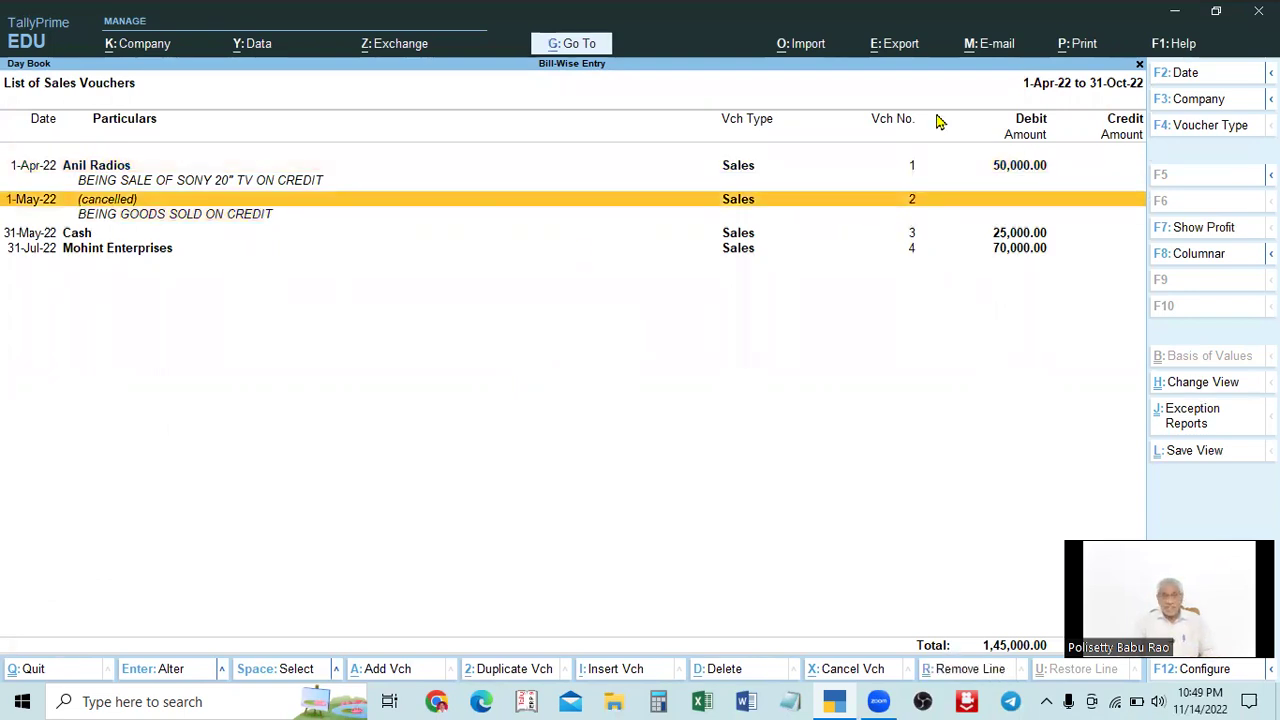
key("Return")
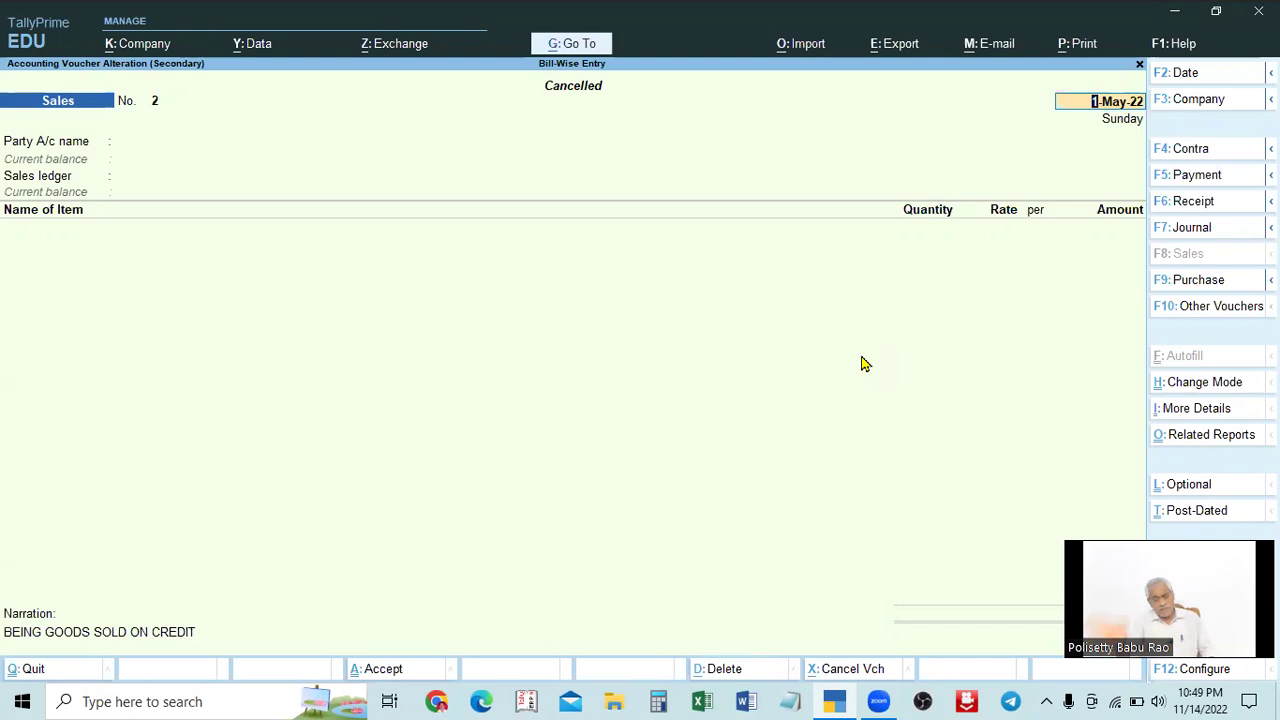
key("BackSpace")
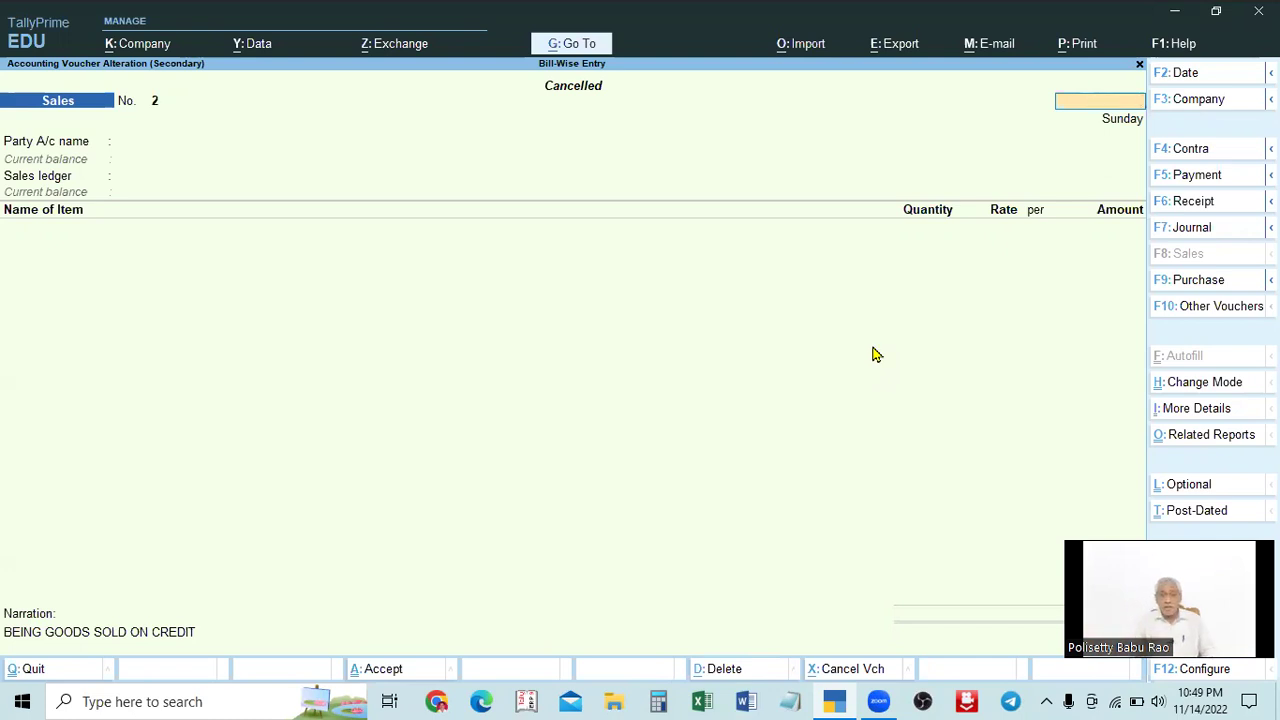
key("ctrl+a")
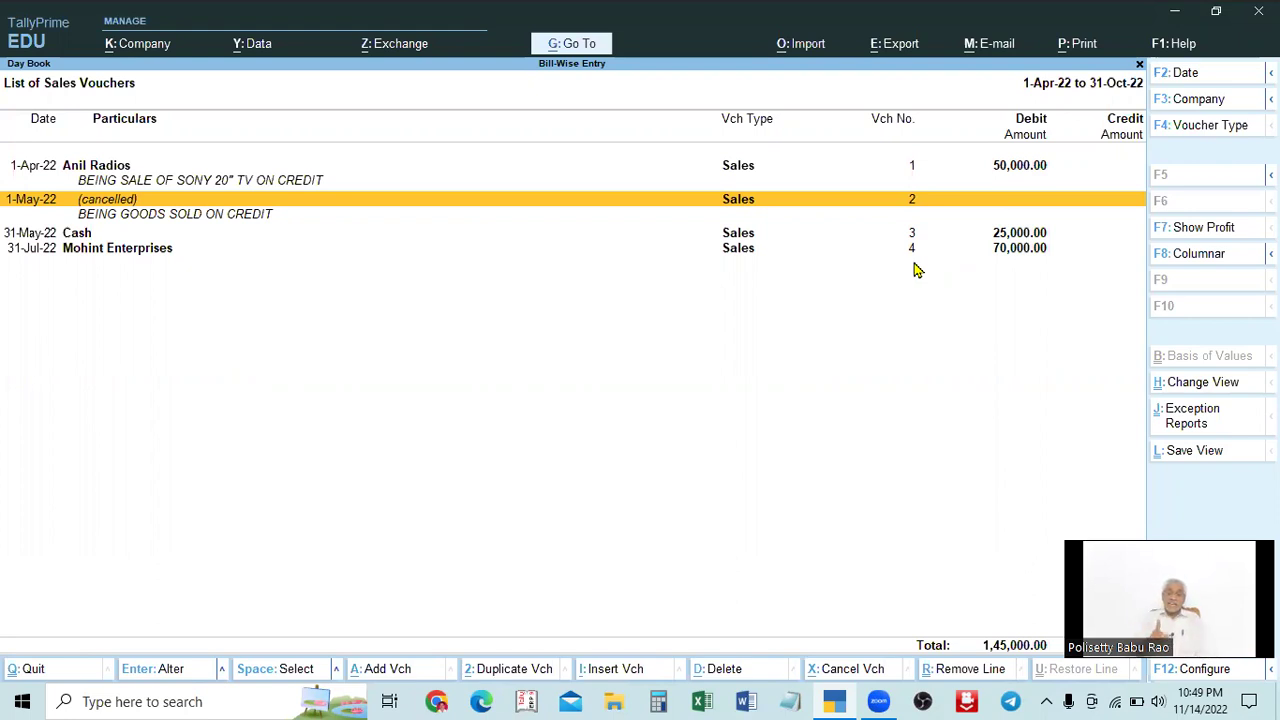
Leave the sales voucher list and reopen the complete Day Book for the period 1-Apr-22 to 31-Oct-22.
key("Escape")
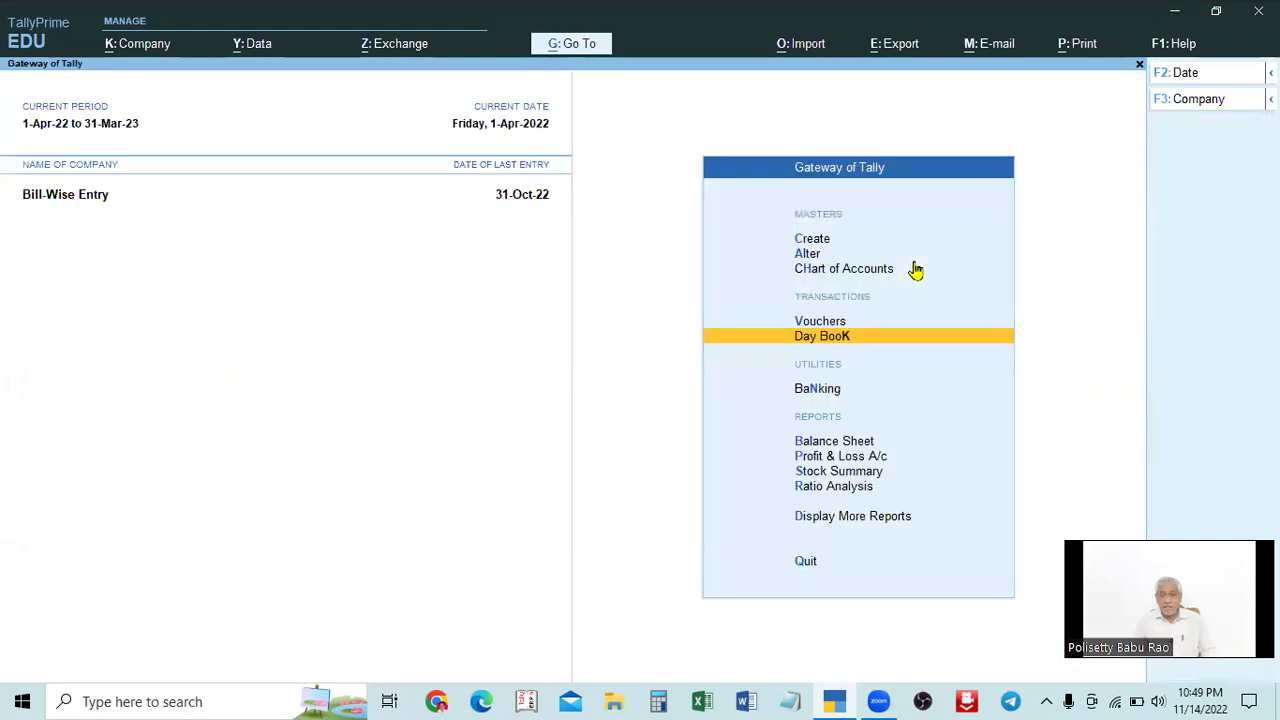
key("Return")
key("alt")
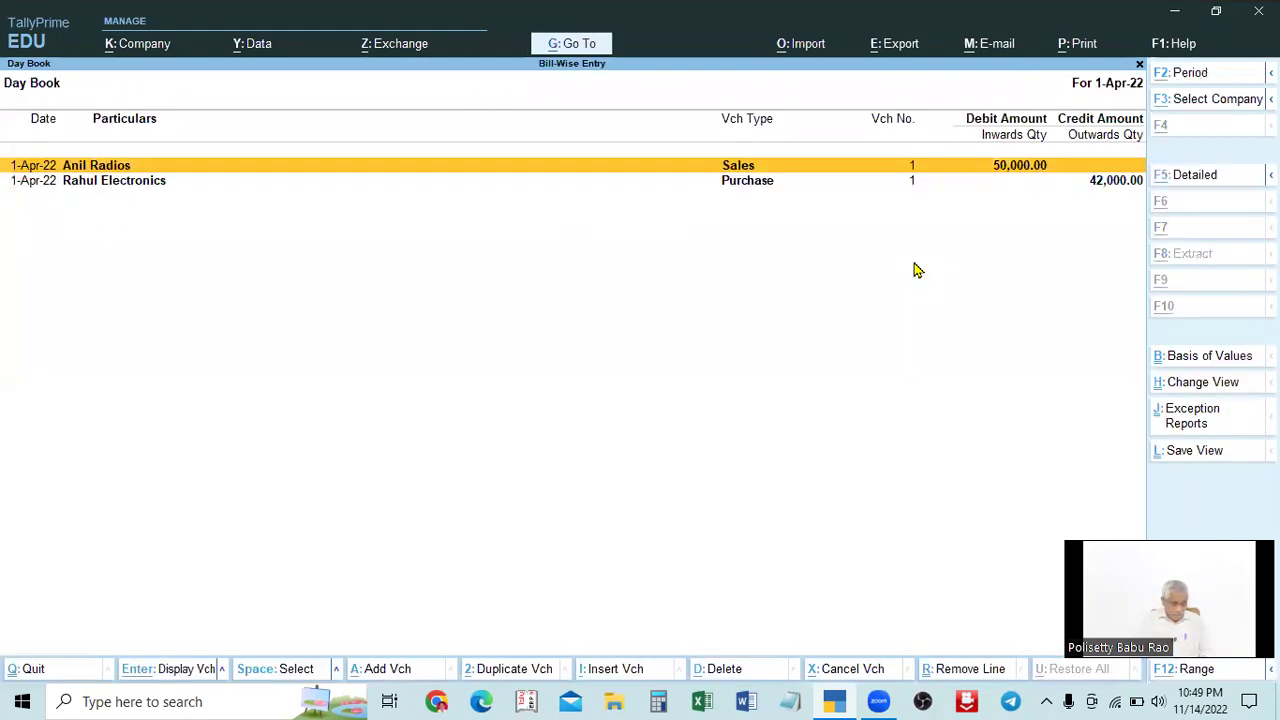
key("alt+F2")
key("Return")
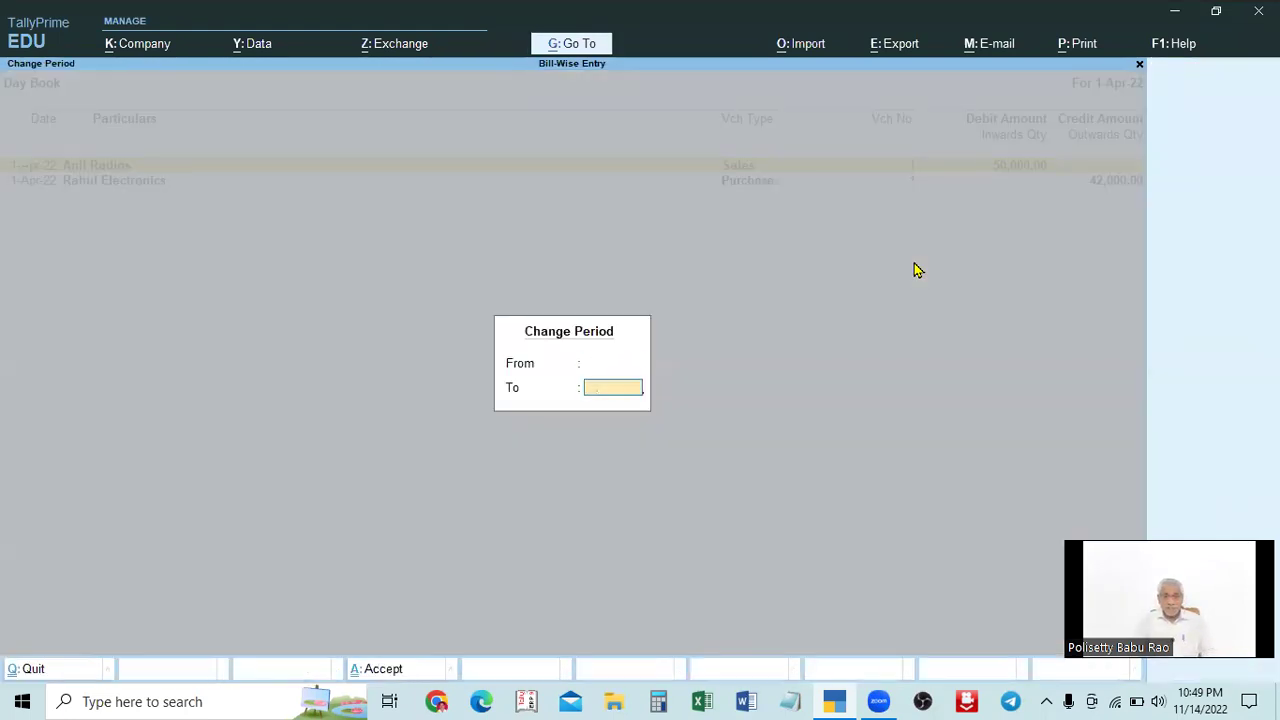
type("31-10-2022")
key("Return")
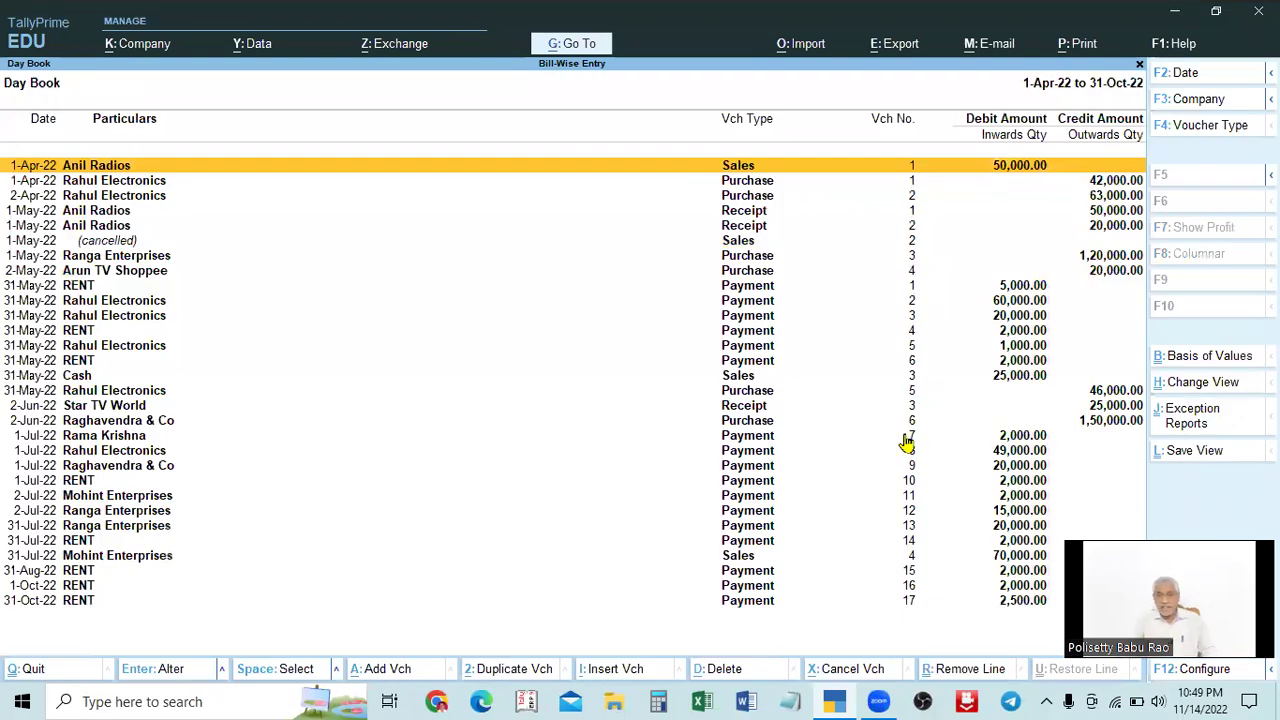
Look through the Day Book down to the last entry, the 31-Oct-22 rent payment.
key("Down")
key("Down")
key("Down")
key("Down")
key("Down")
key("Down")
key("Down")
key("Down")
key("Down")
key("Down")
key("Down")
key("Down")
key("Down")
key("Down")
key("Down")
key("Down")
key("Down")
key("Down")
key("Down")
key("Down")
key("Down")
key("Down")
key("Down")
key("Down")
key("Down")
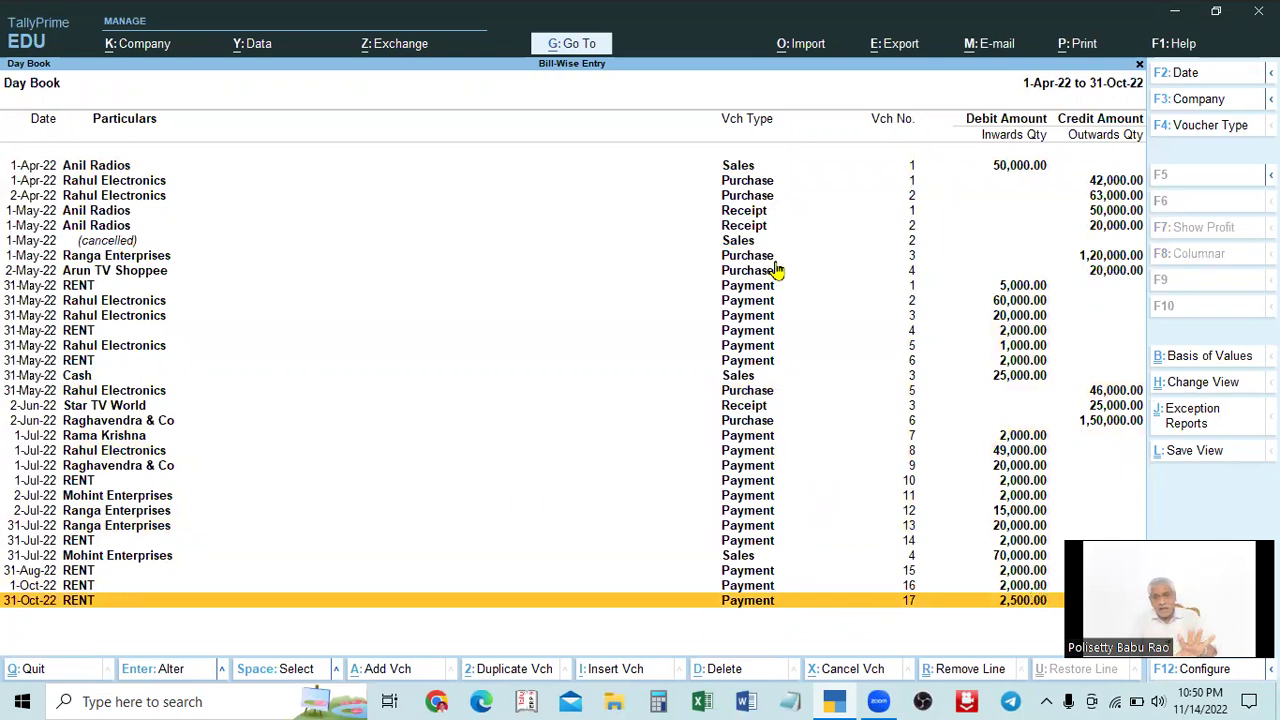
Open the 1-May-22 Ranga Enterprises purchase voucher from the Day Book to view its details and return to the list.
left_click(756, 377)
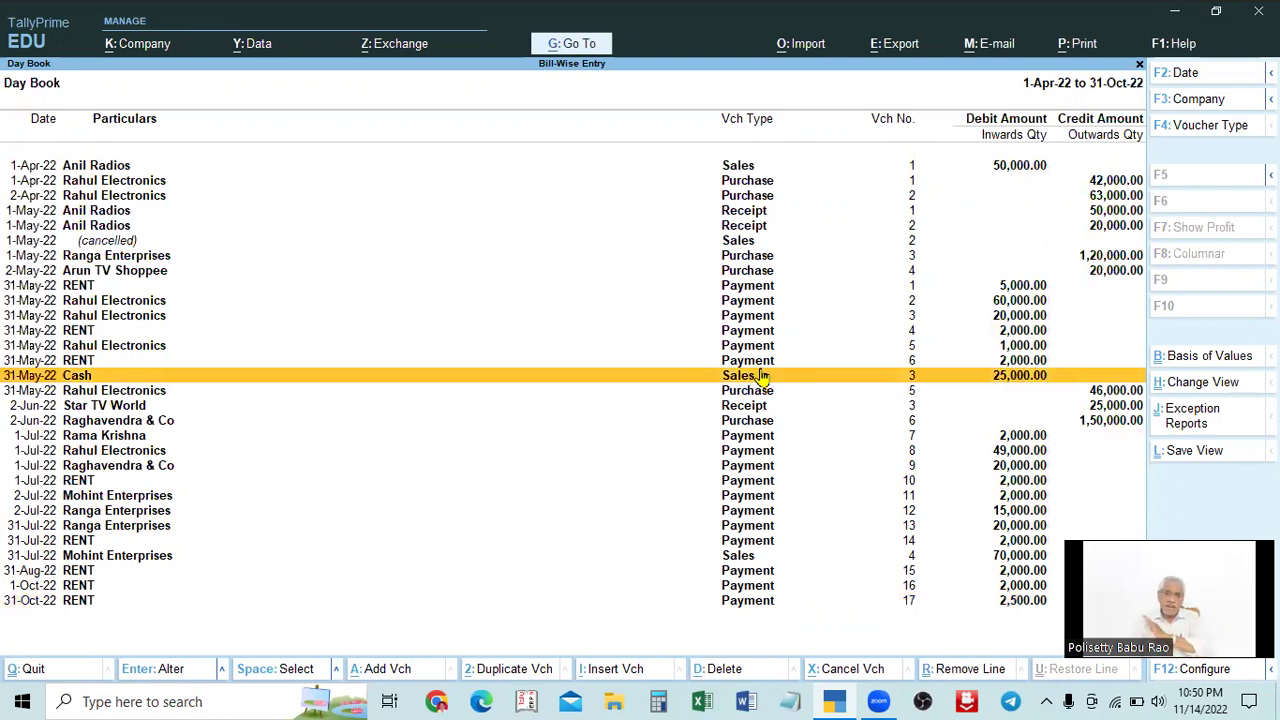
left_click(761, 259)
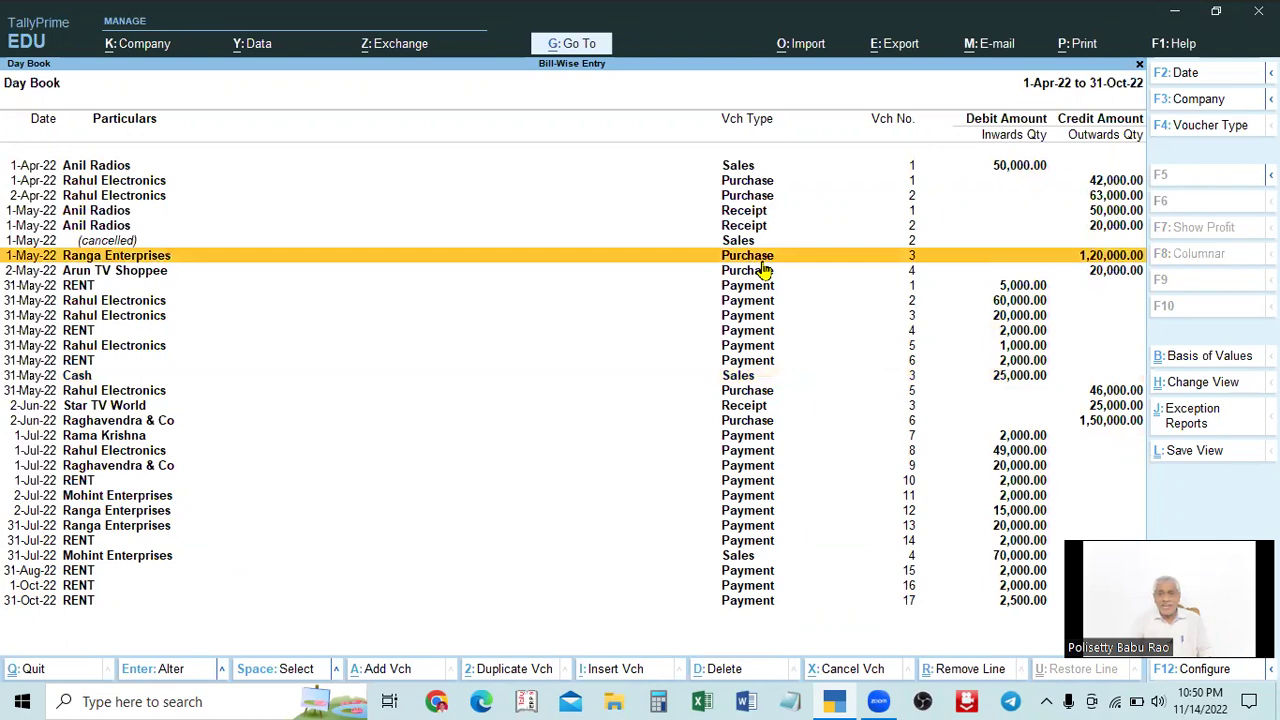
key("Return")
key("BackSpace")
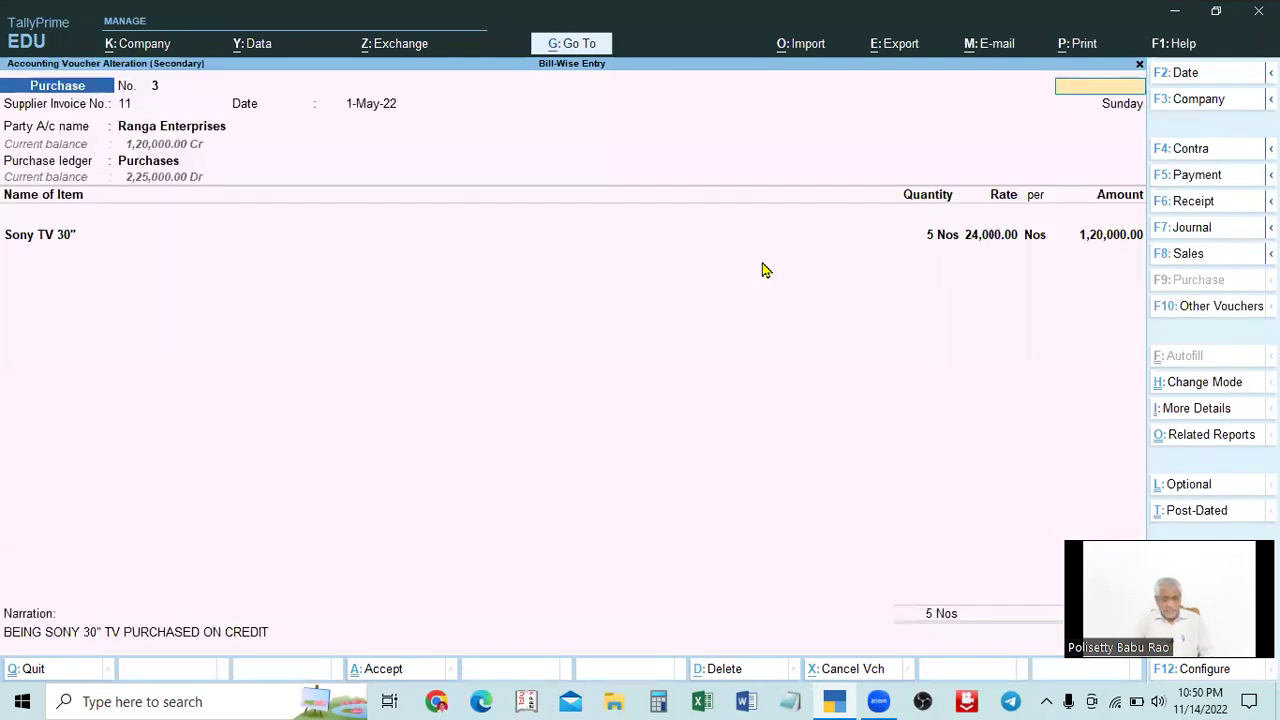
key("Escape")
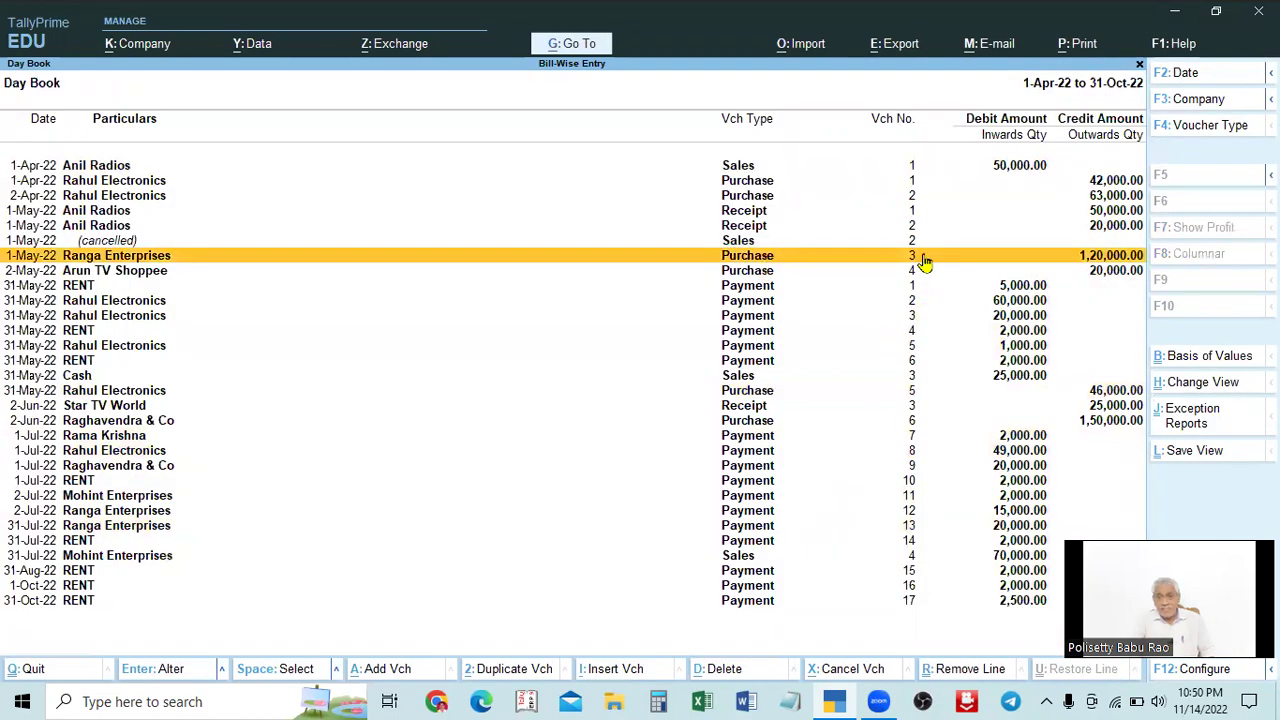
key("Return")
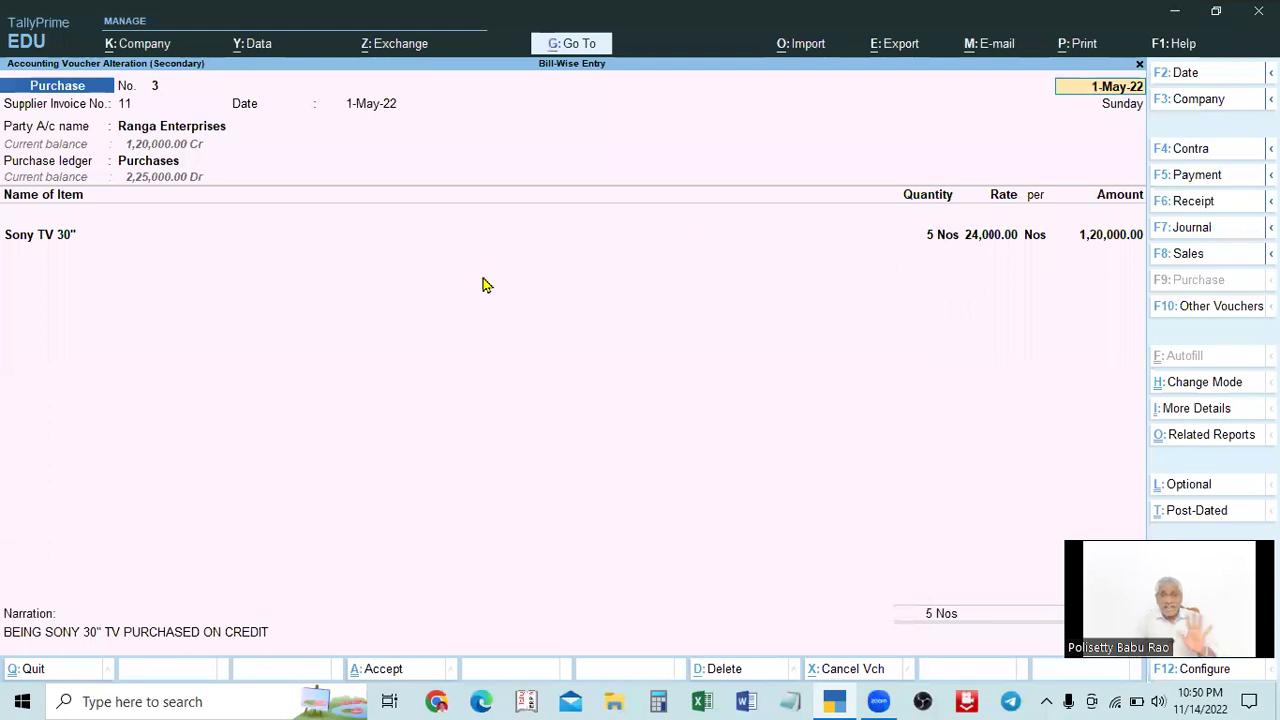
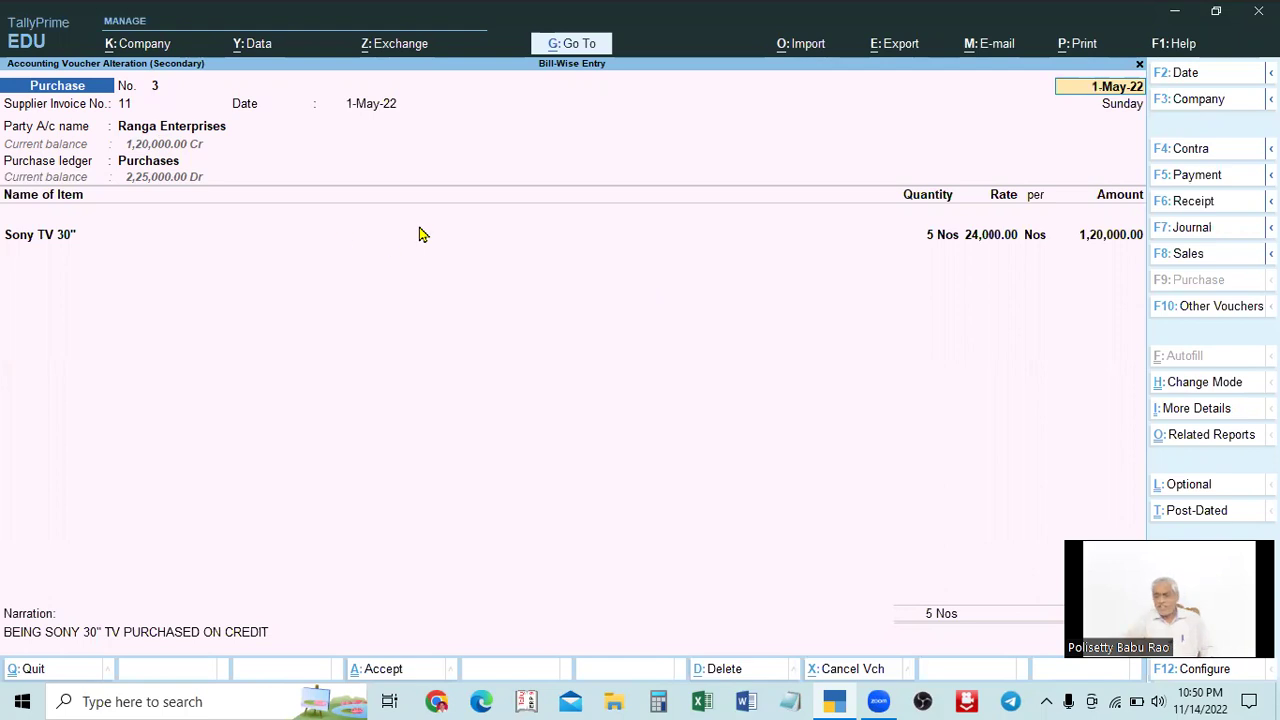
key("Escape")
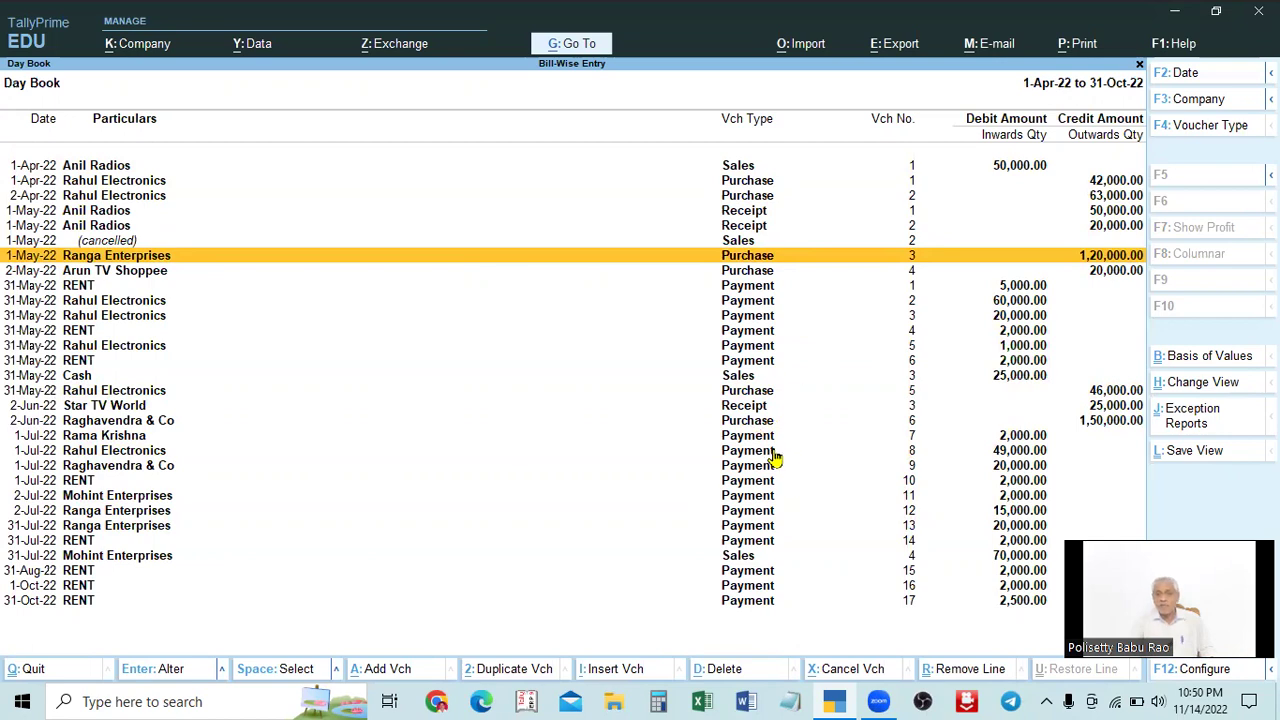
Open the 31-May-22 cash sales voucher of 25,000.00 to view its details and leave it.
left_click(757, 380)
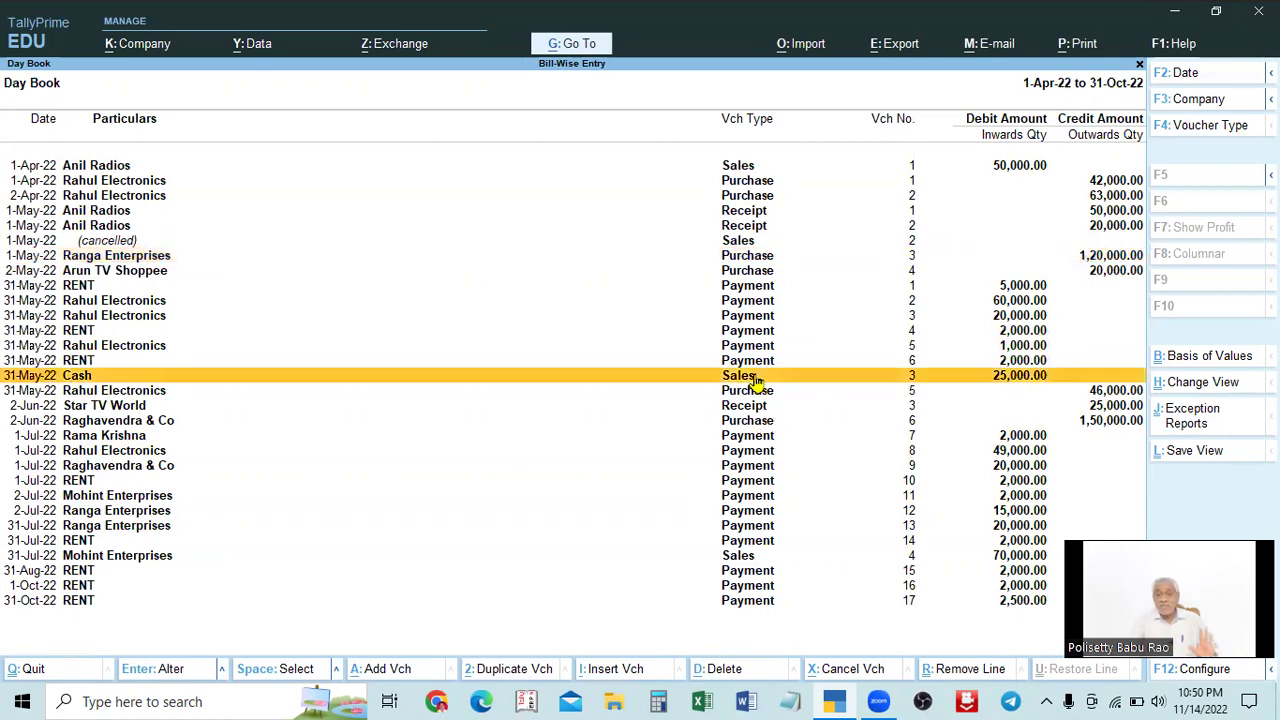
left_click(870, 381)
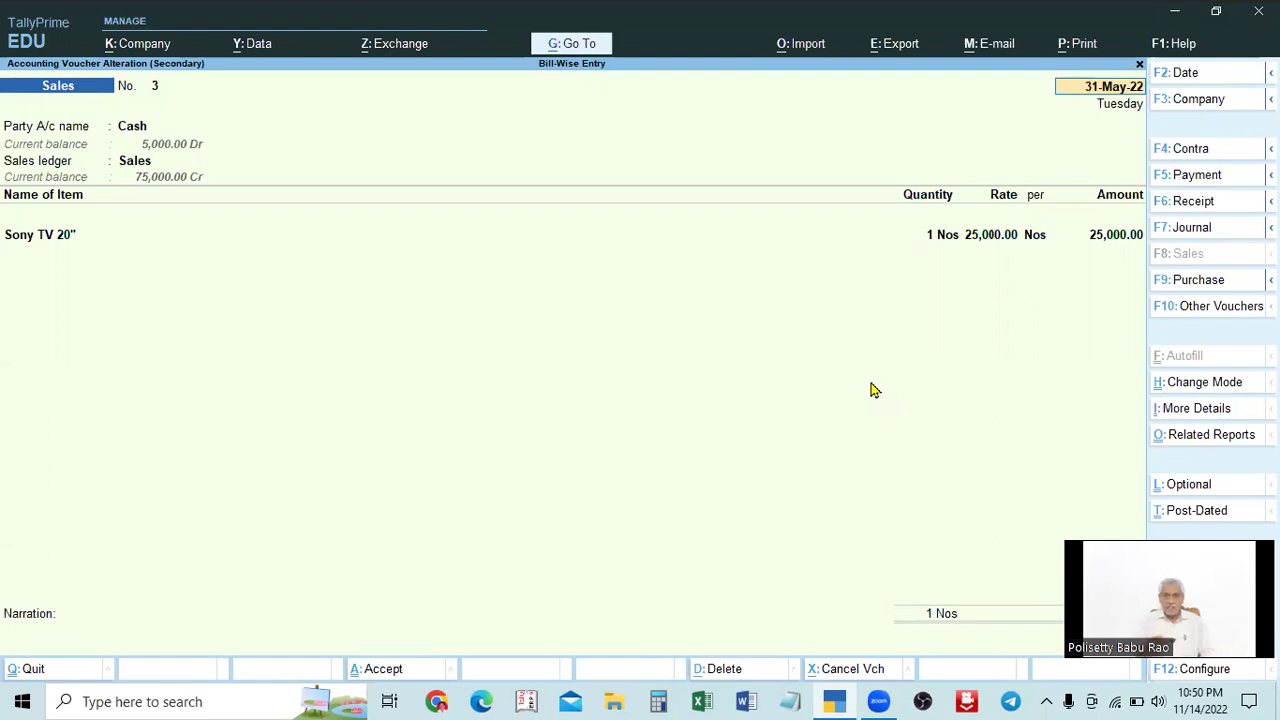
key("ctrl+a")
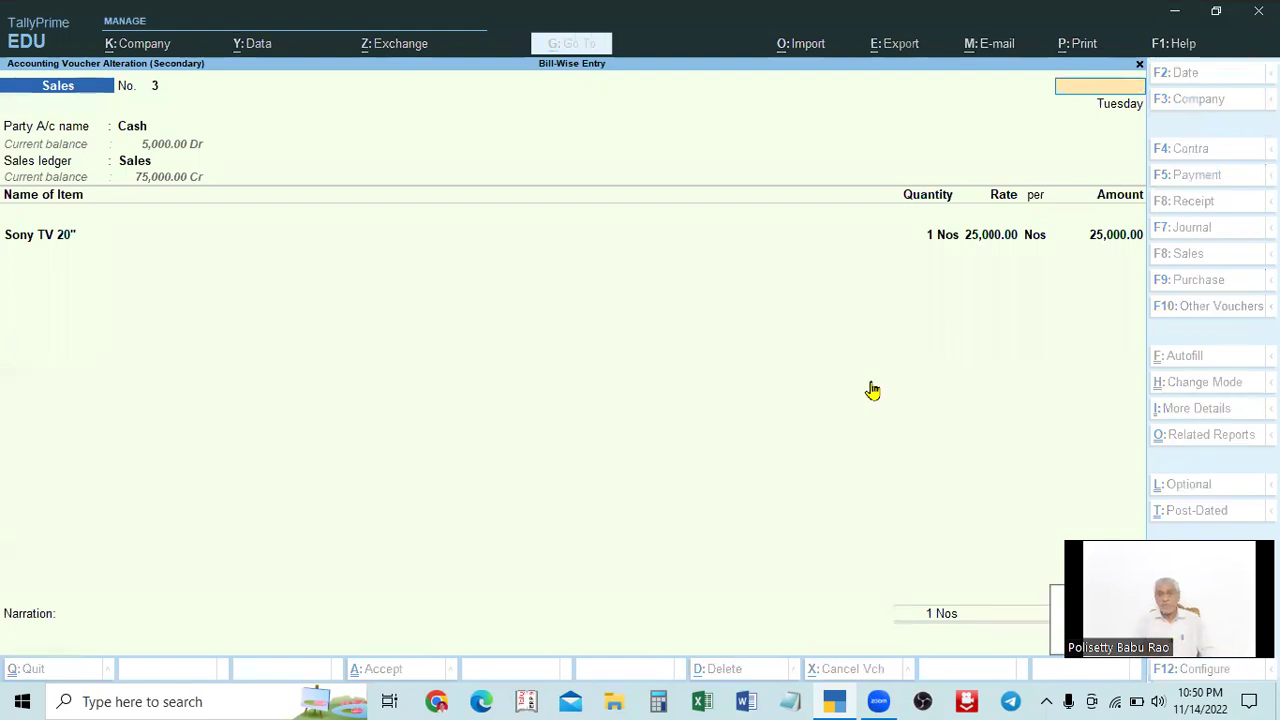
Examine the types and dates of the Day Book vouchers from the first entries through the late rent payments.
key("Up")
key("Up")
key("Up")
key("Up")
key("Up")
key("Up")
key("Up")
key("Up")
key("Up")
key("Up")
key("Up")
key("Up")
key("Up")
key("Up")
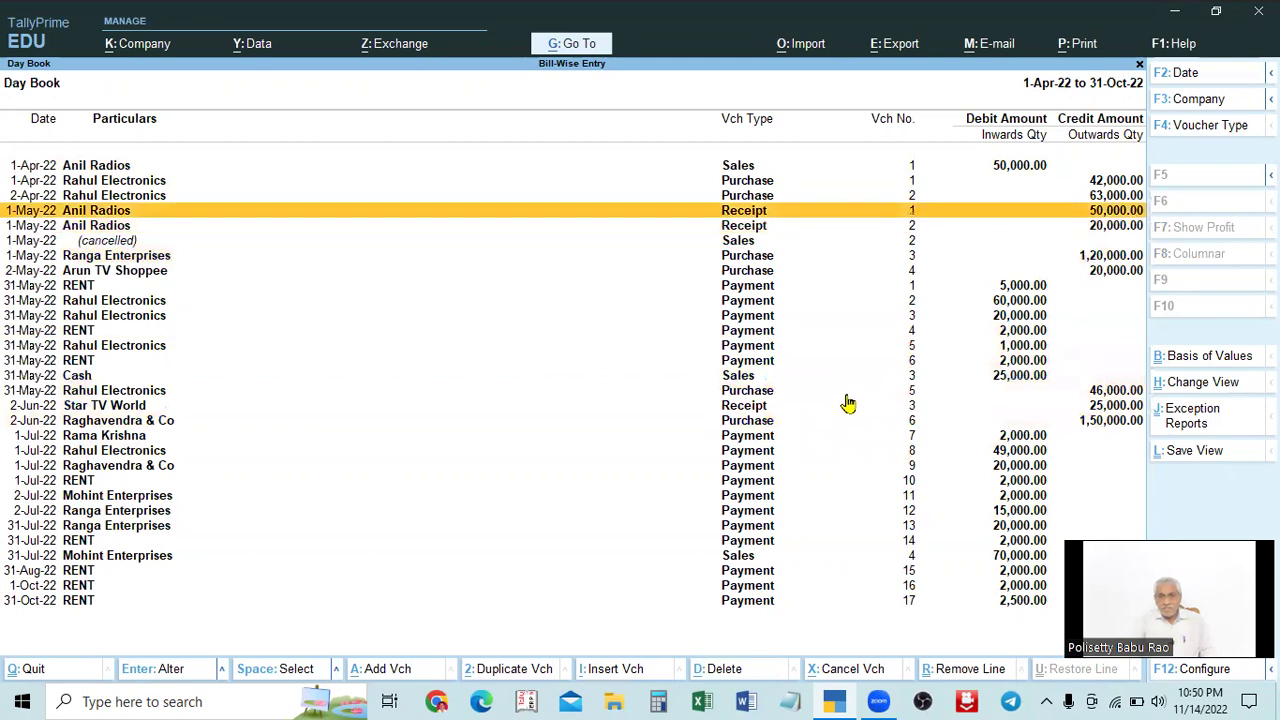
key("Down")
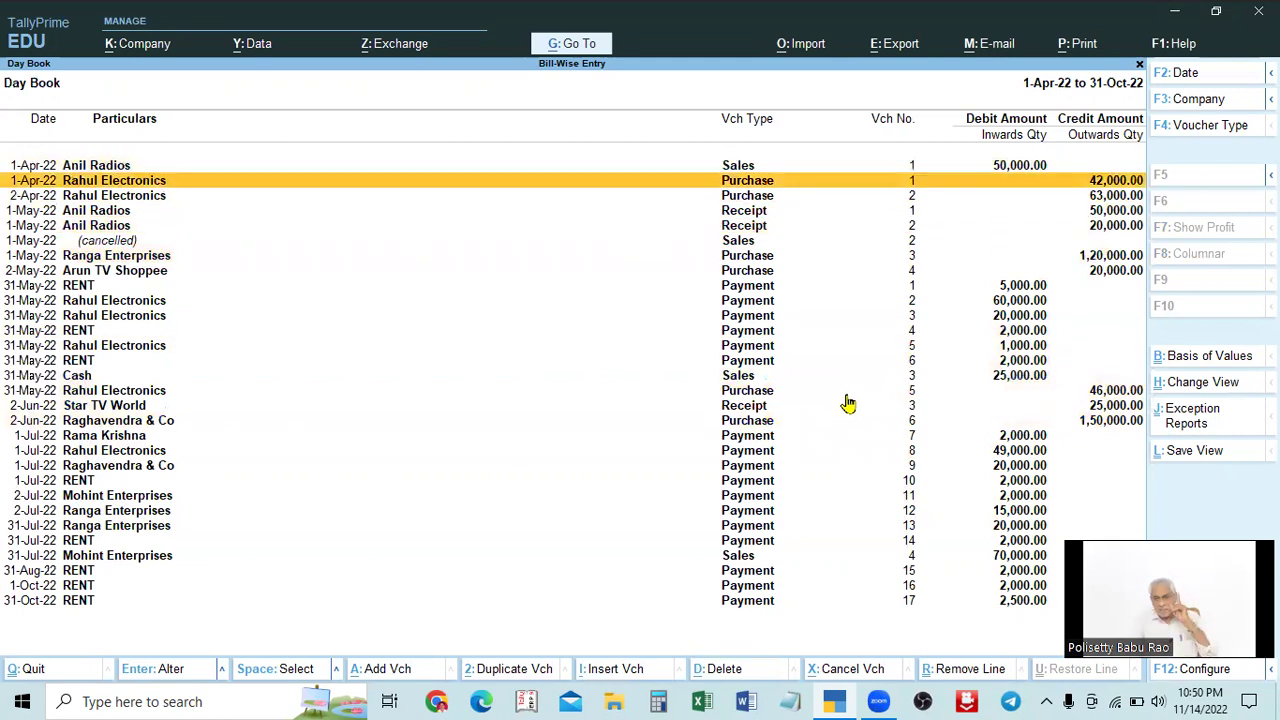
key("Down")
key("Down")
key("Down")
key("Down")
key("Down")
key("Down")
key("Down")
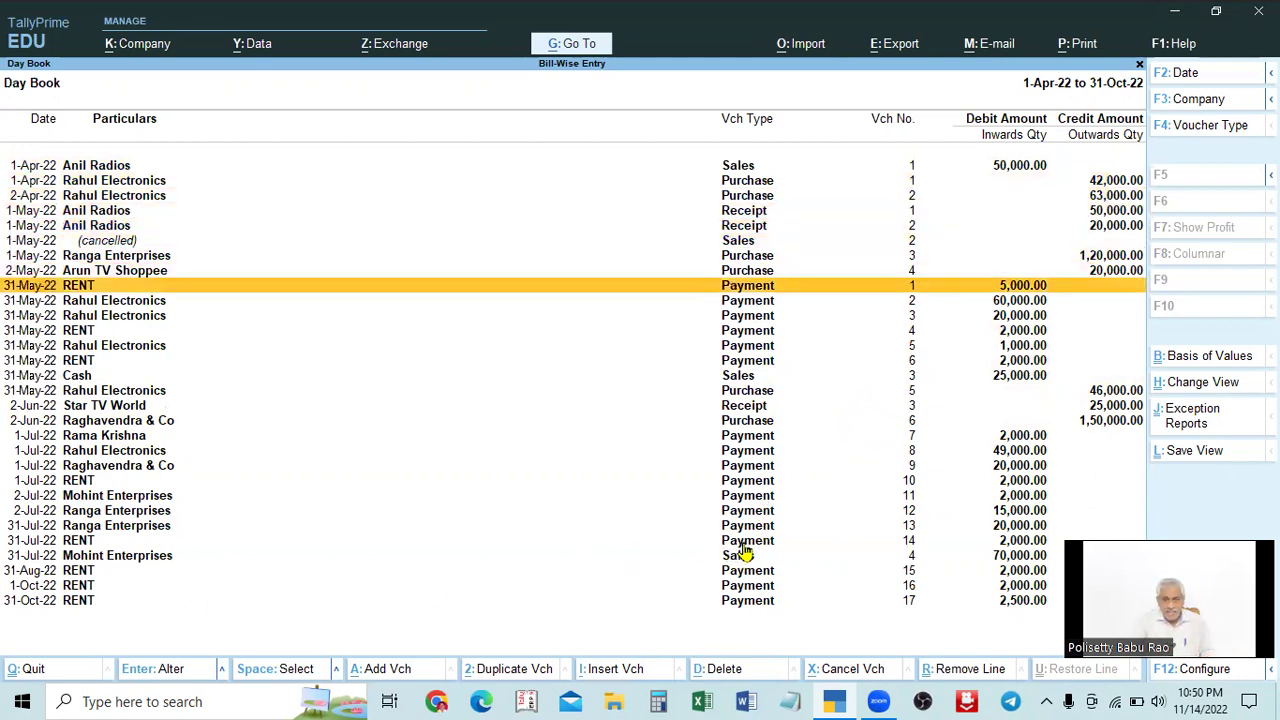
left_click(743, 543)
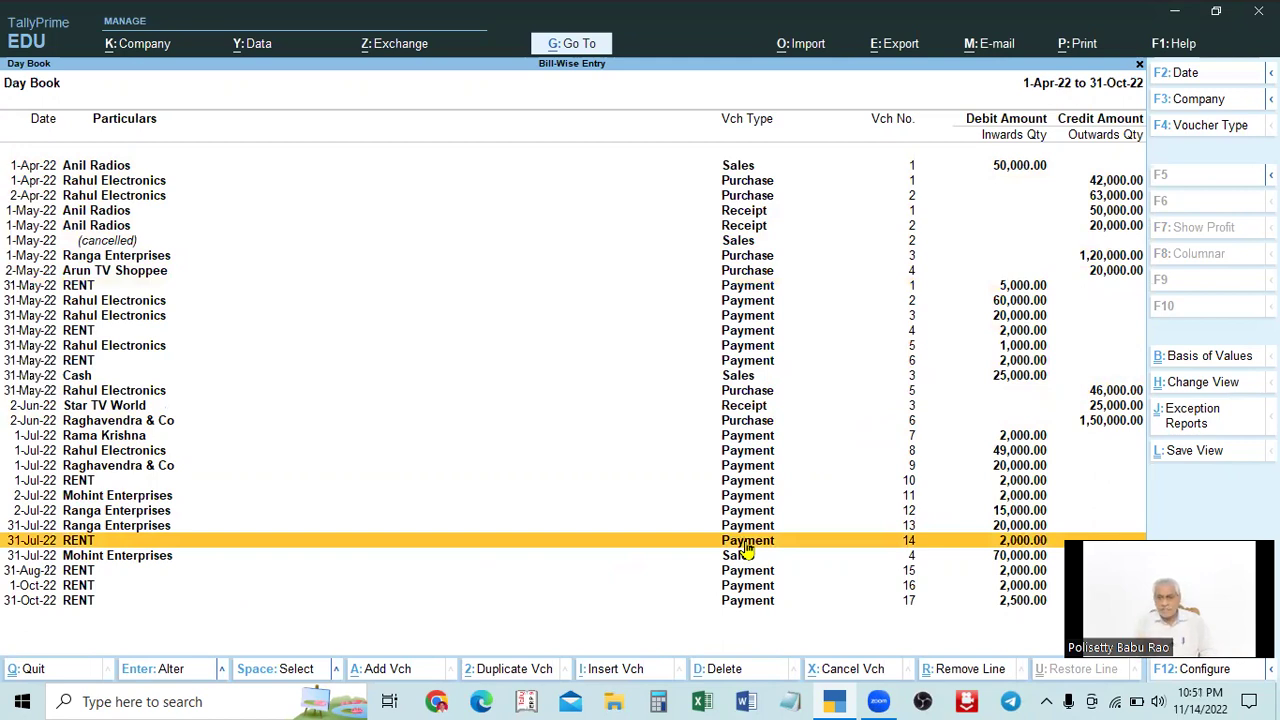
key("Up")
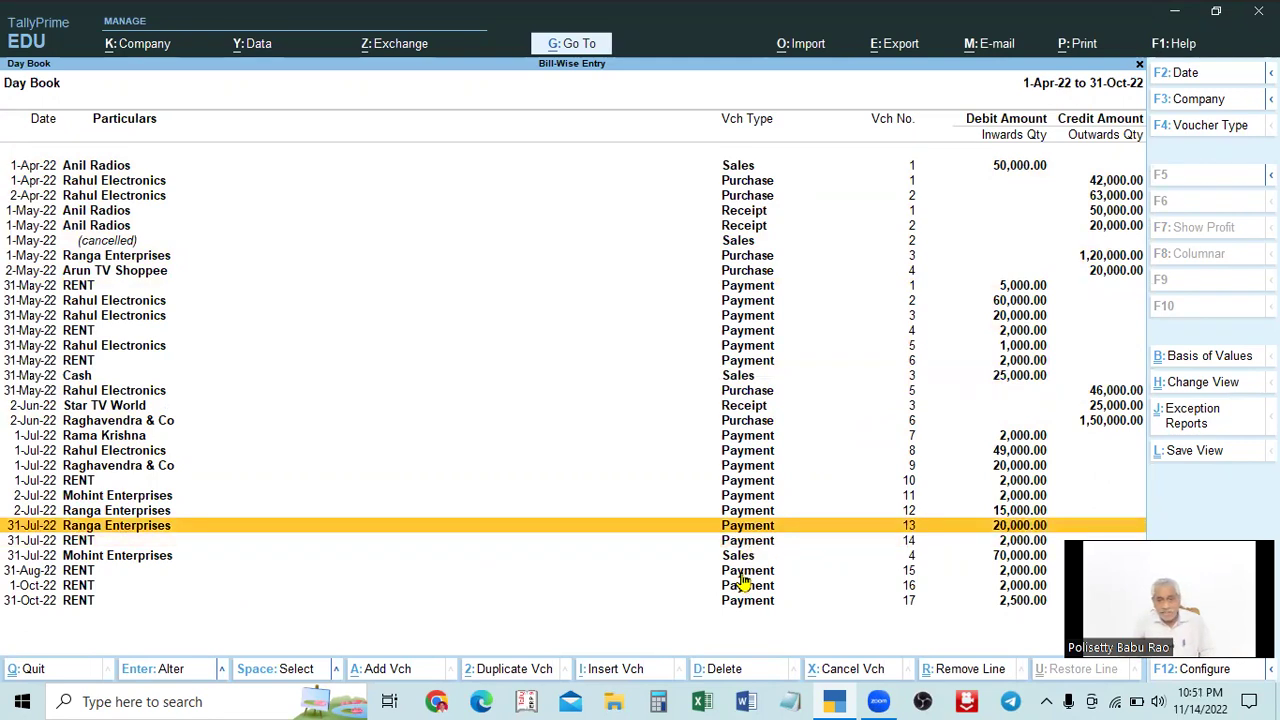
key("Down")
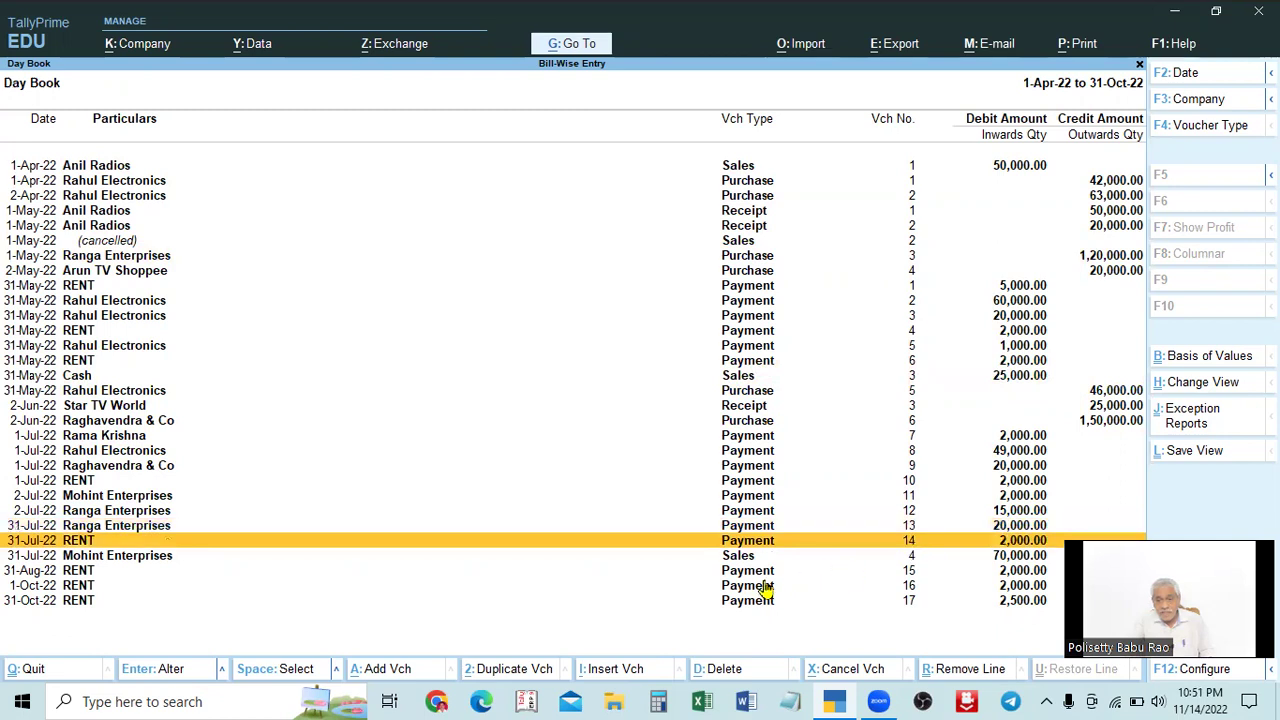
key("Down")
key("Down")
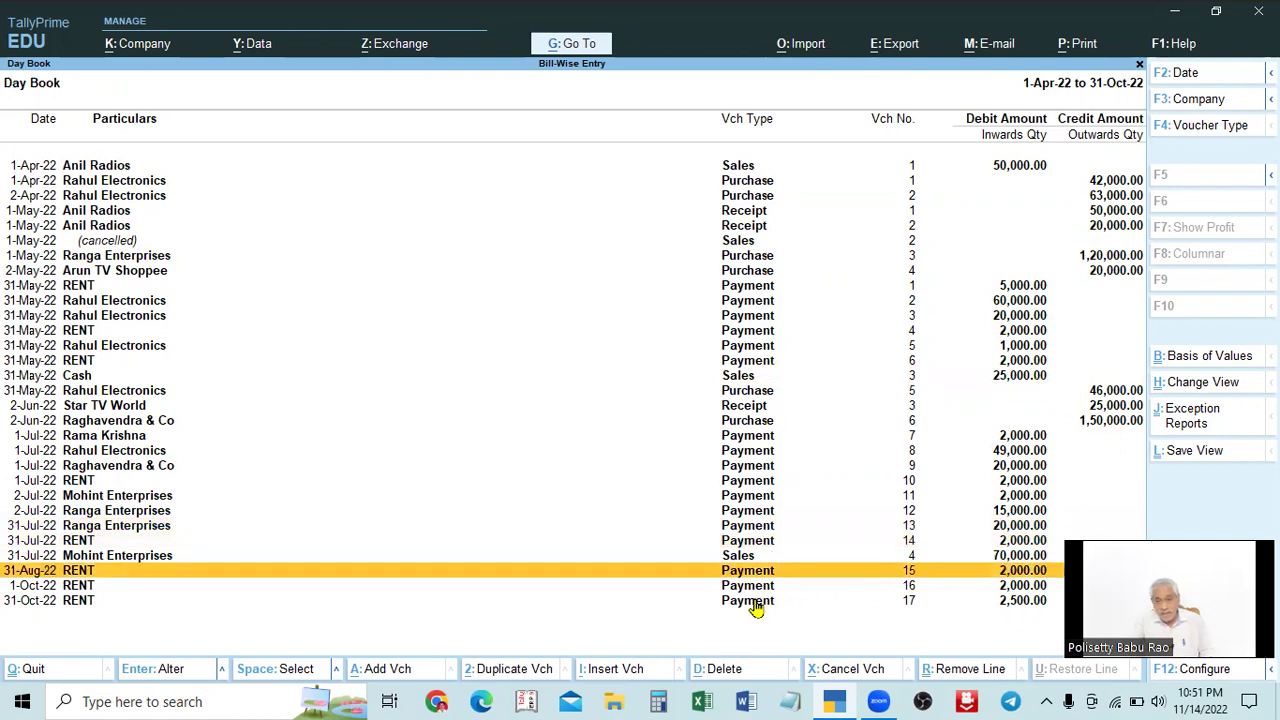
key("Down")
key("Down")
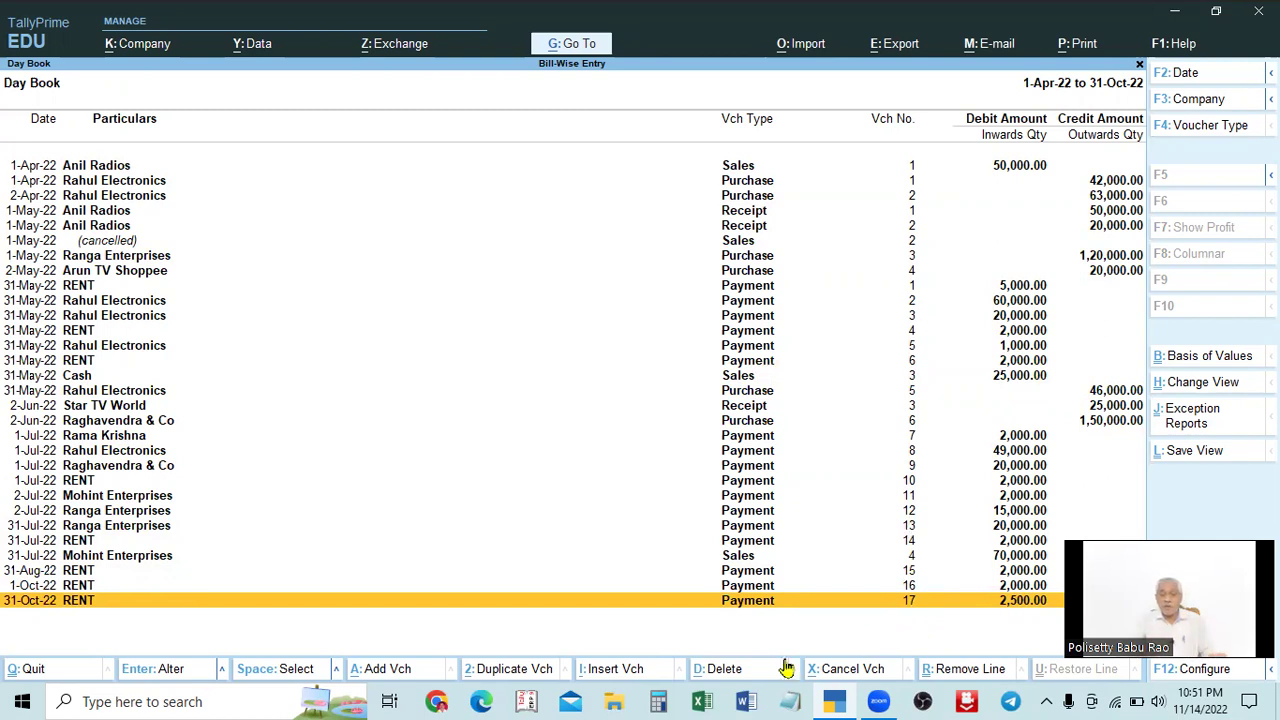
Open the 31-Jul-22 rent payment voucher no. 14 to check it, return to the list and delete the voucher.
left_click(760, 542)
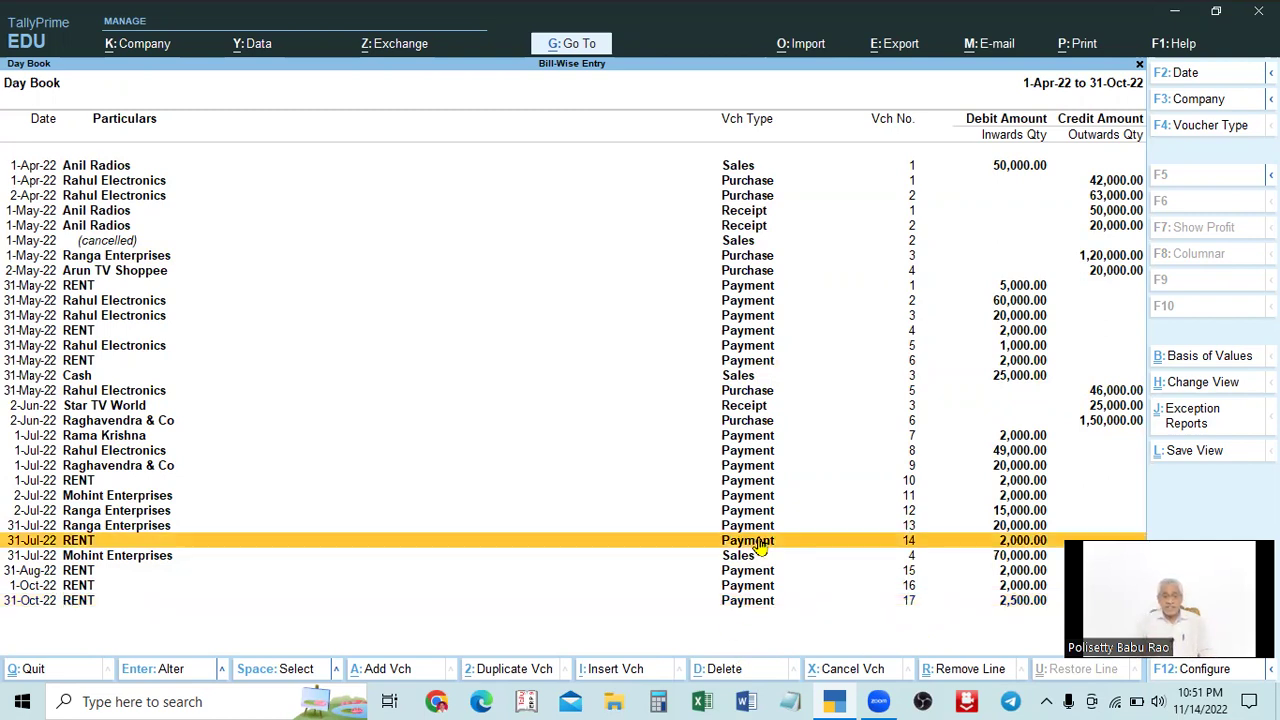
left_click(758, 543)
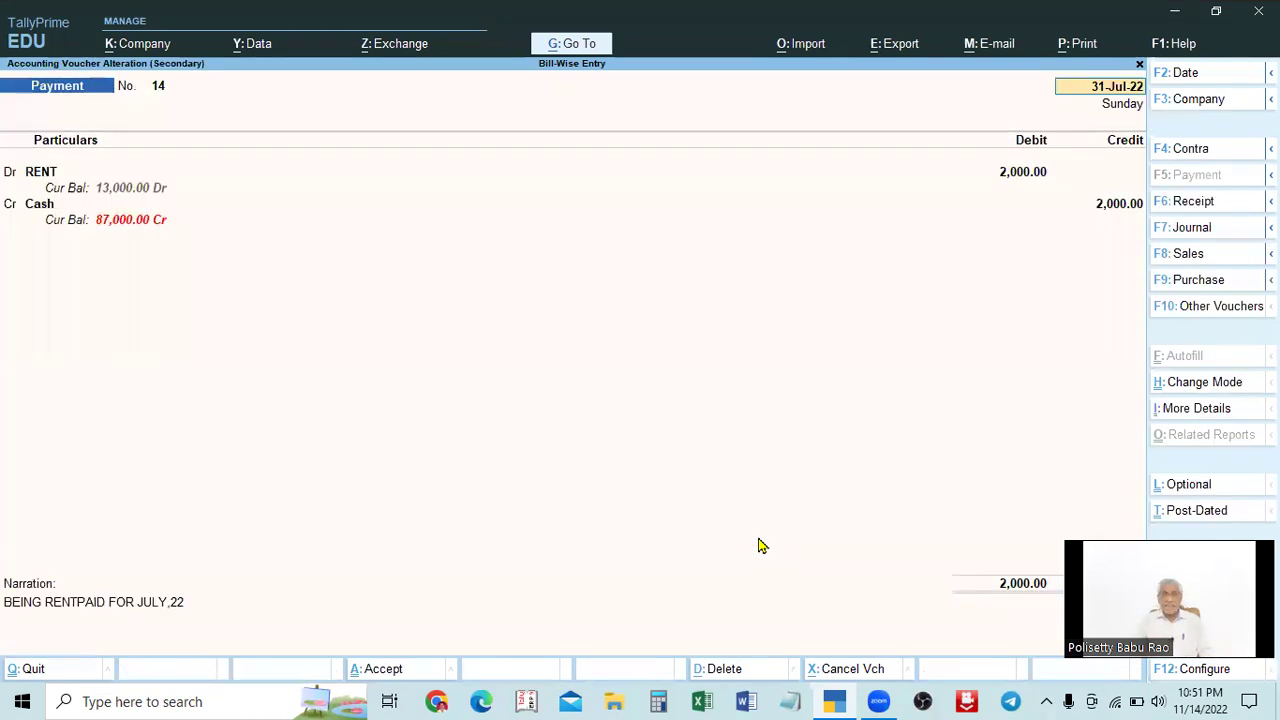
key("BackSpace")
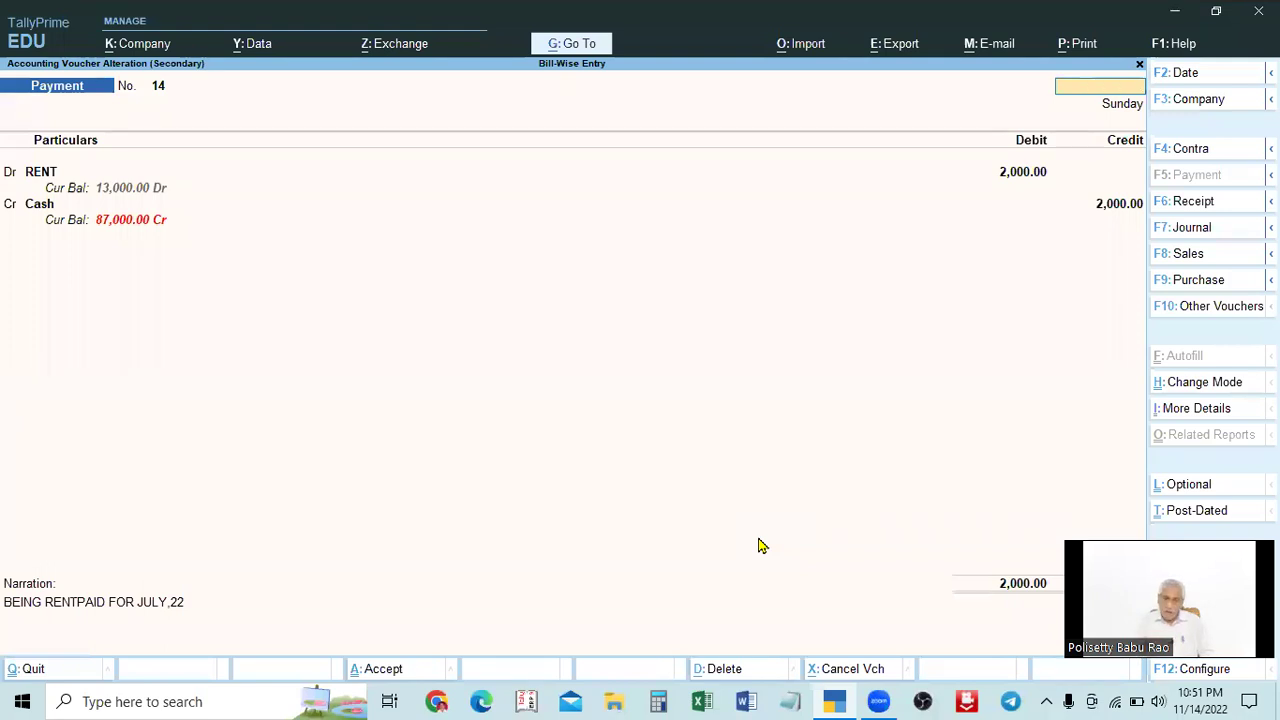
key("Escape")
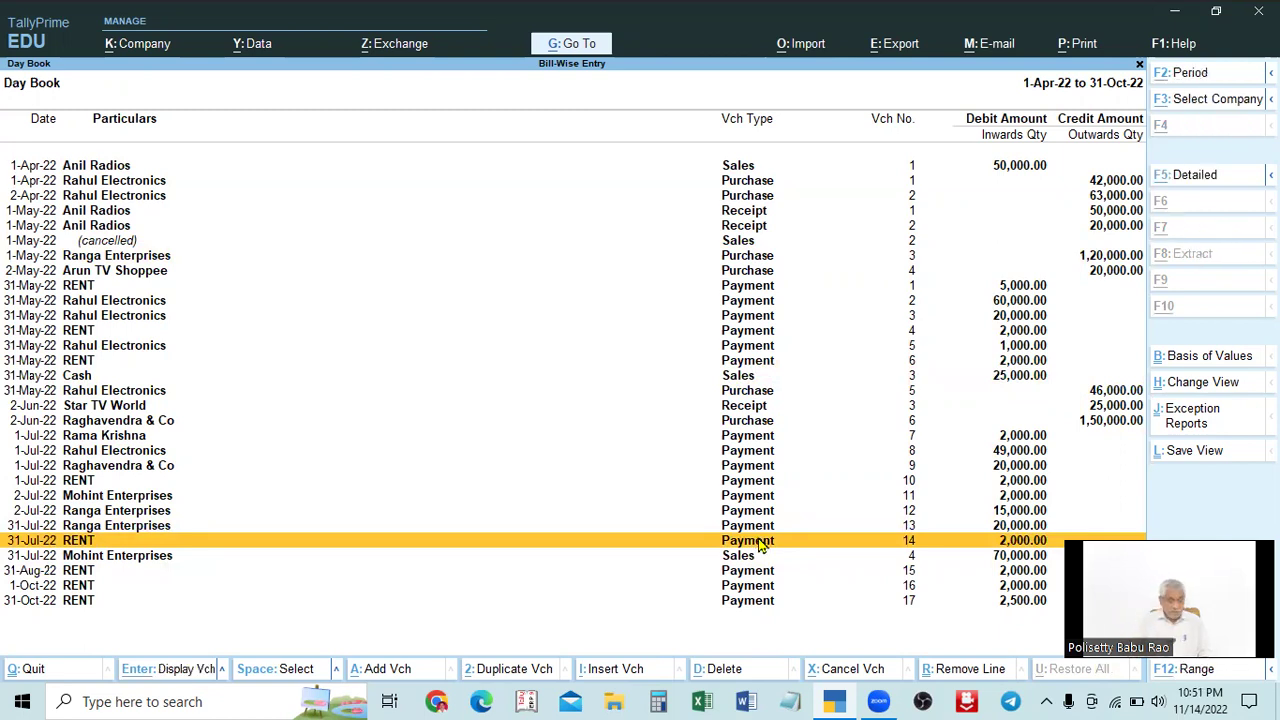
key("alt+d")
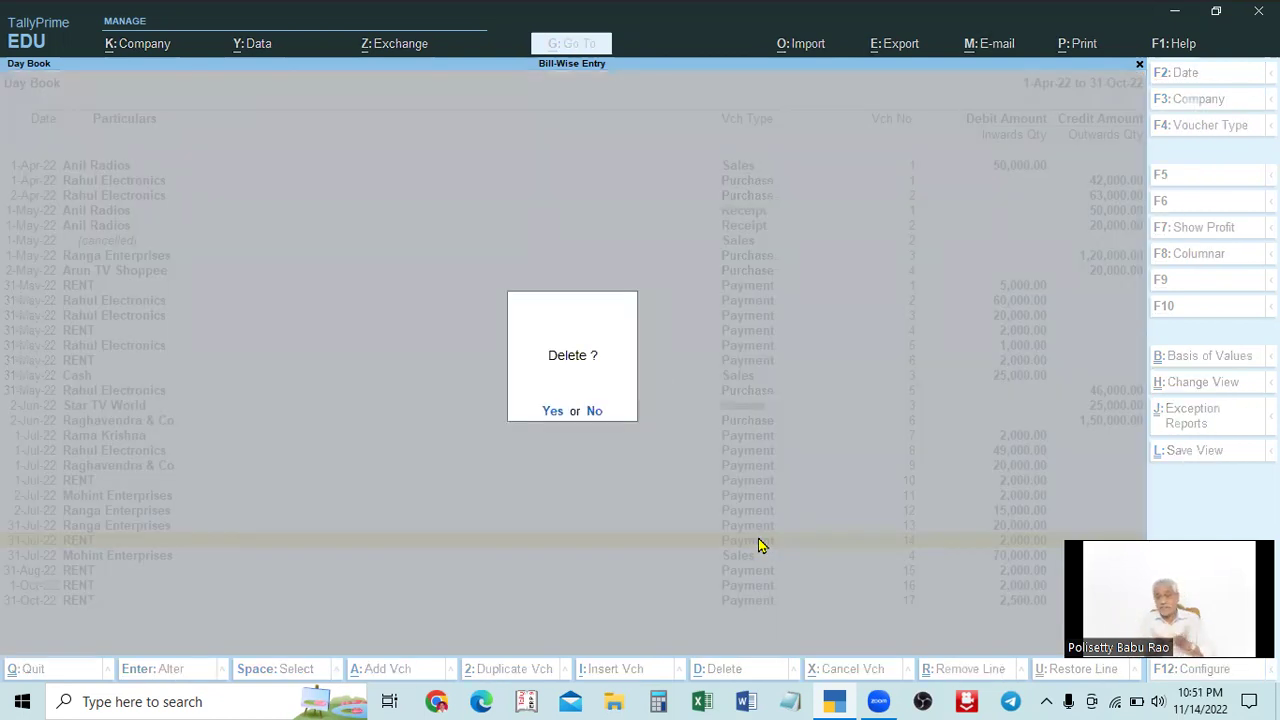
key("y")
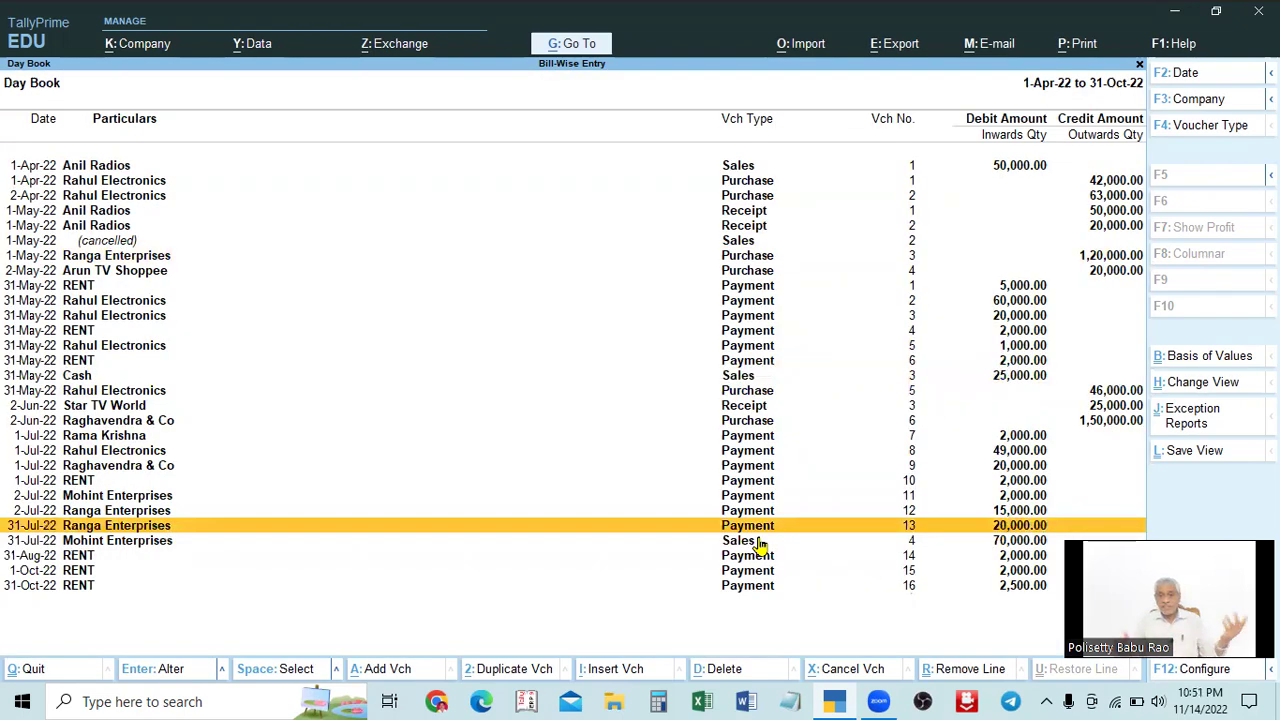
Check the numbering of the July to October payment vouchers around the deleted July rent entry.
key("Down")
key("Down")
key("Down")
key("Up")
key("Up")
key("Up")
key("Up")
key("Up")
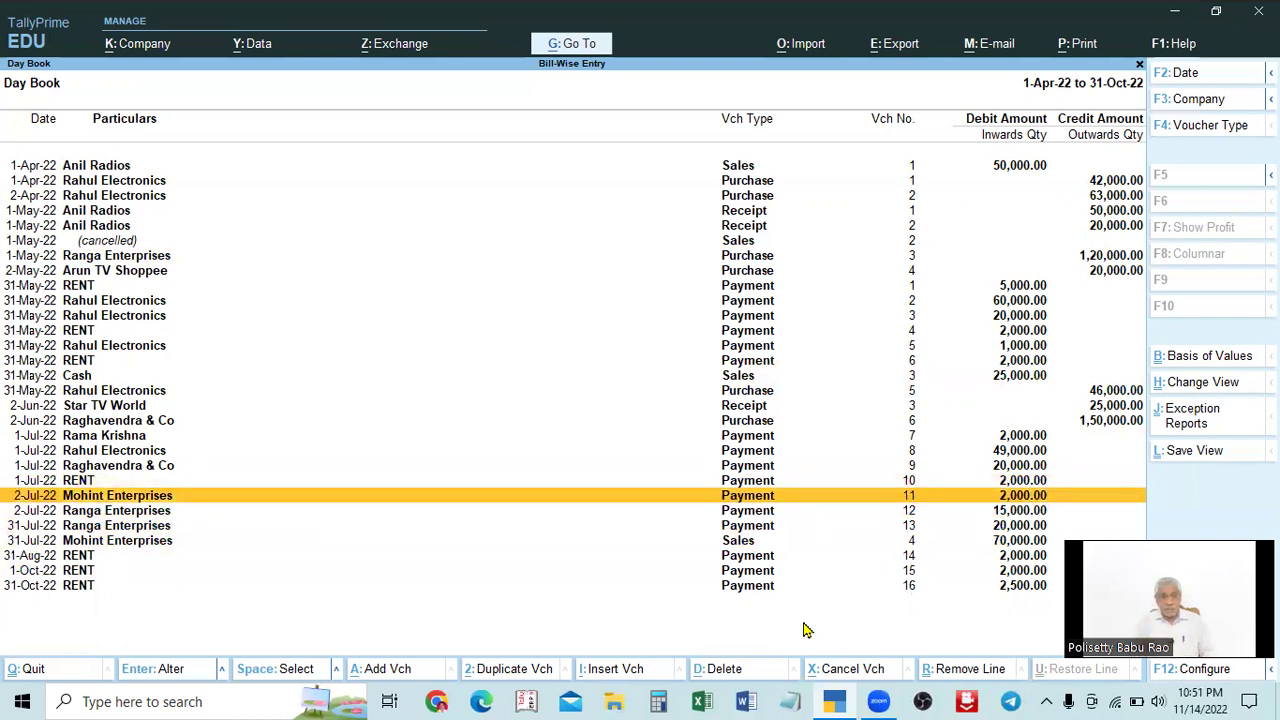
key("Up")
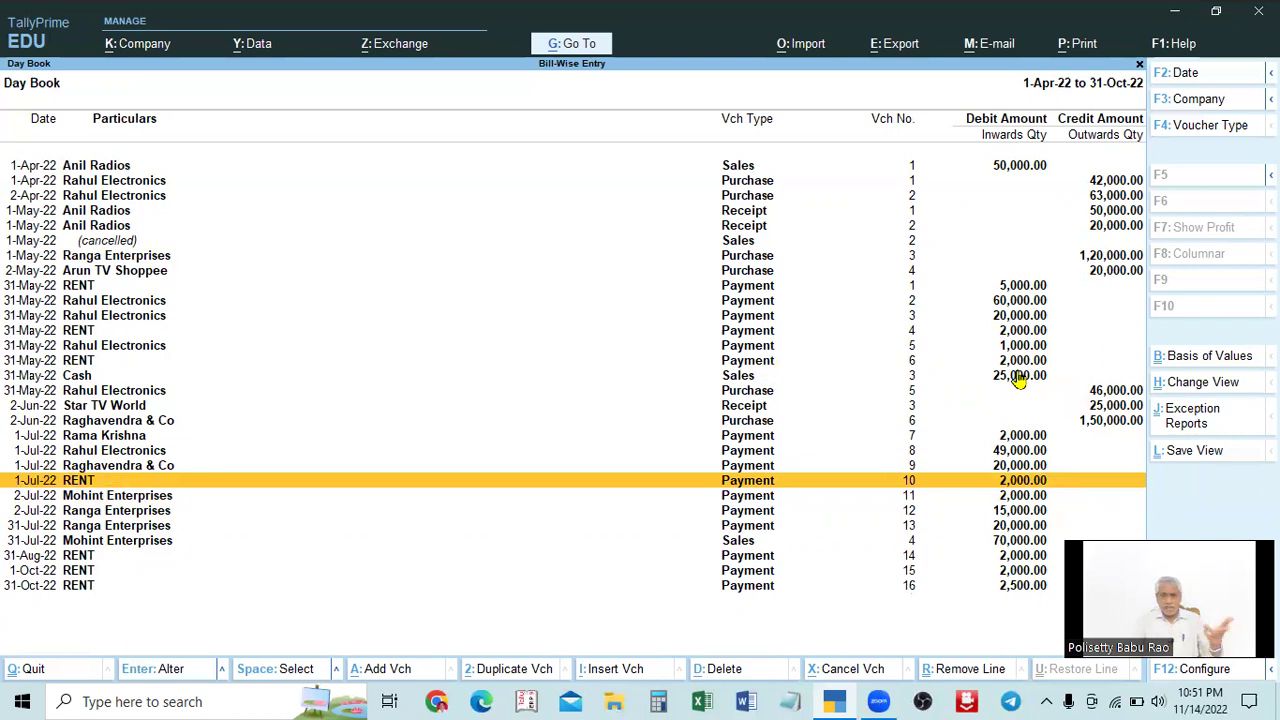
Examine the debit and credit amounts of various Day Book vouchers dated from May to August.
left_click(1018, 318)
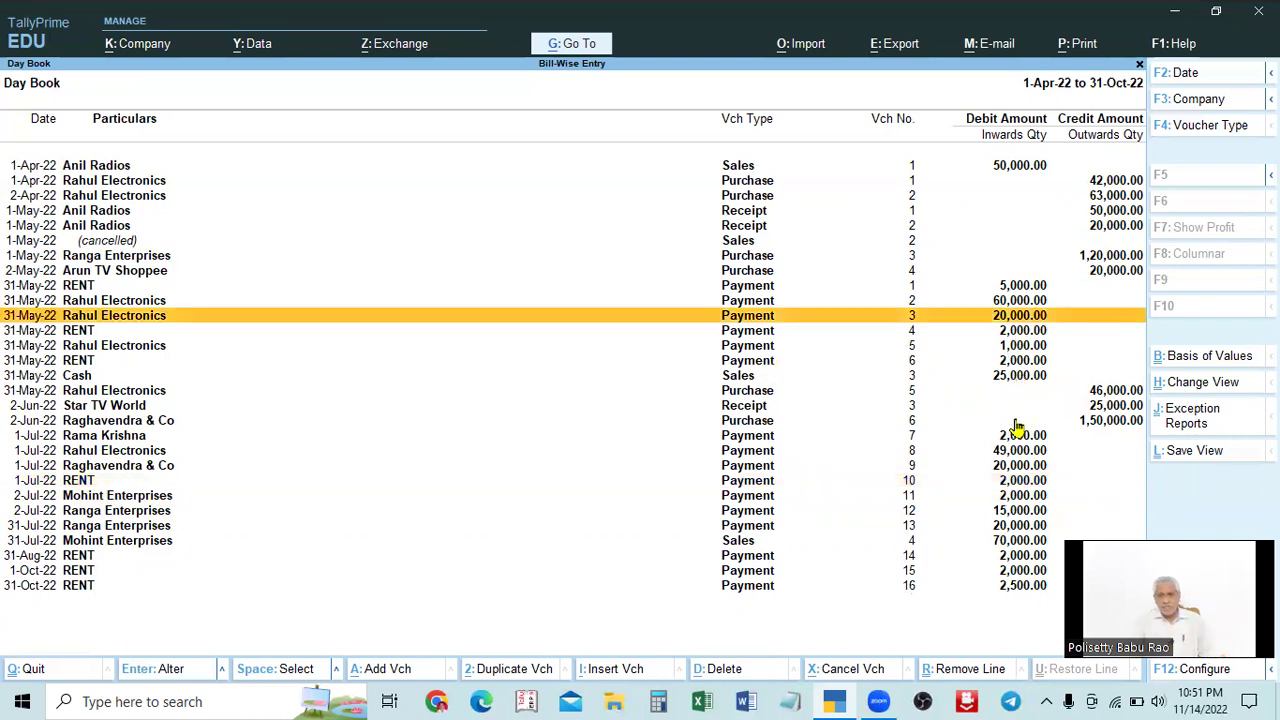
left_click(1017, 424)
left_click(1003, 556)
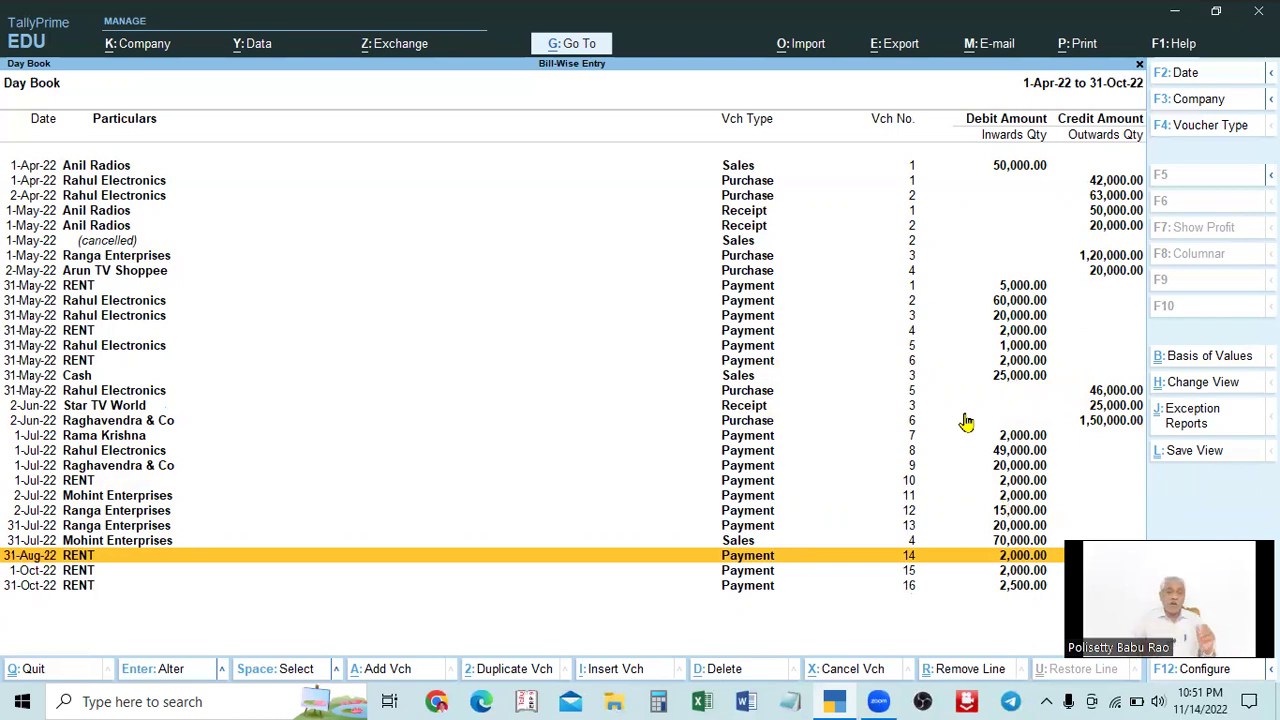
left_click(1020, 482)
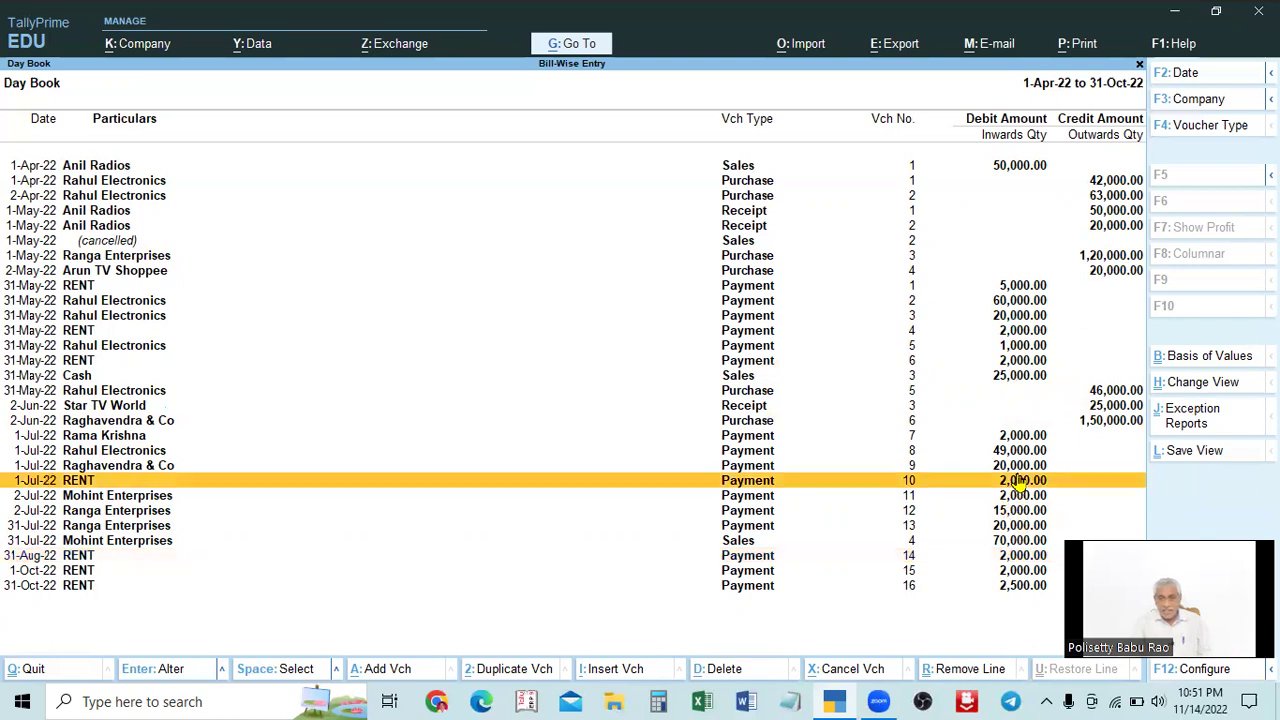
left_click(1018, 363)
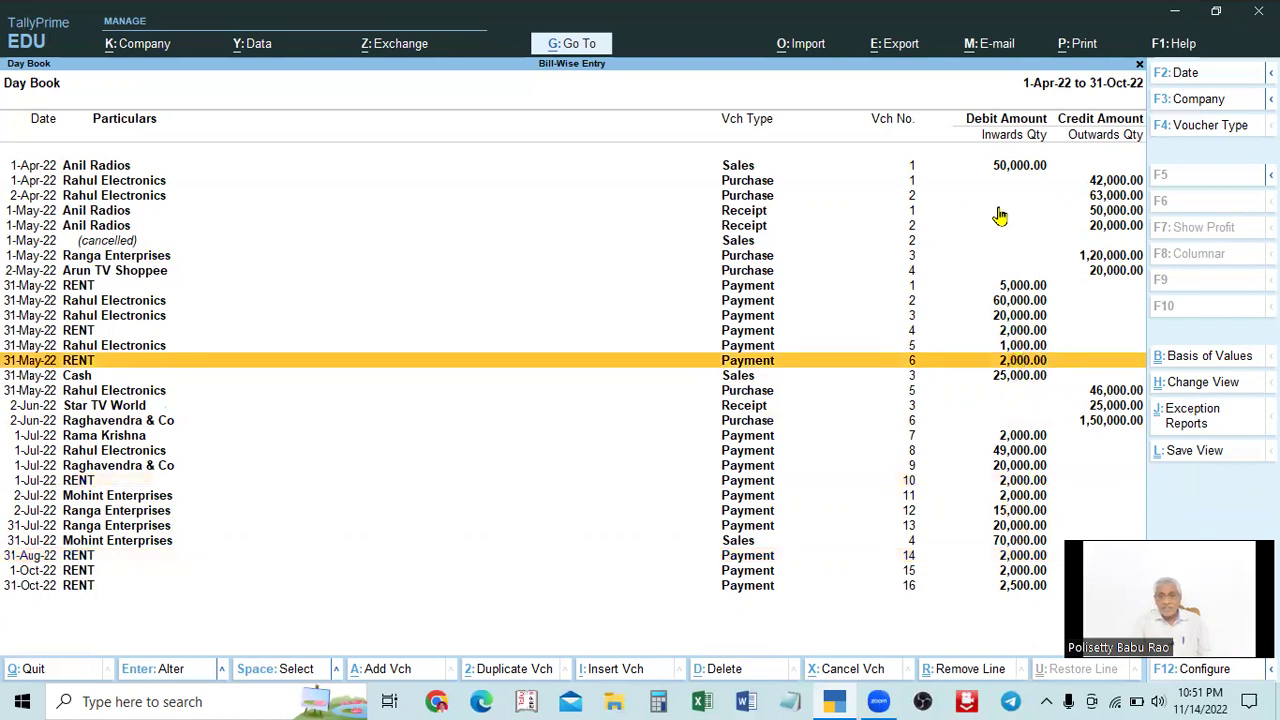
left_click(1104, 227)
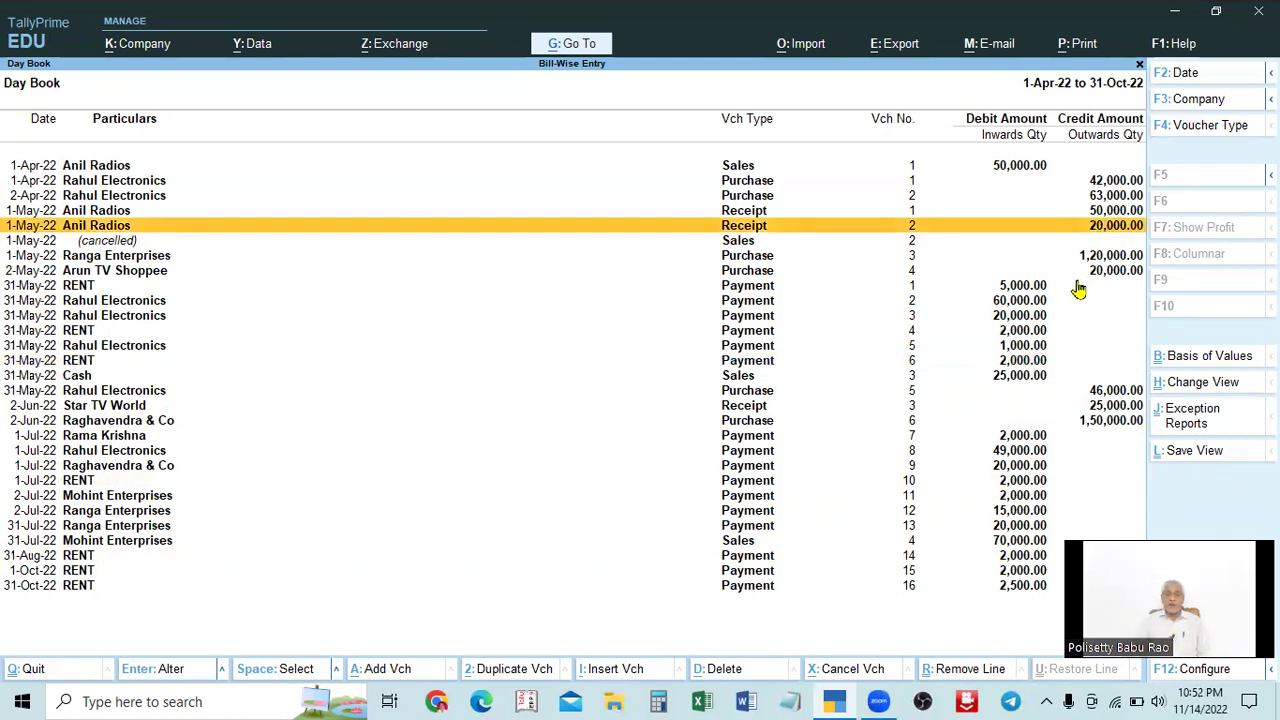
left_click(1009, 514)
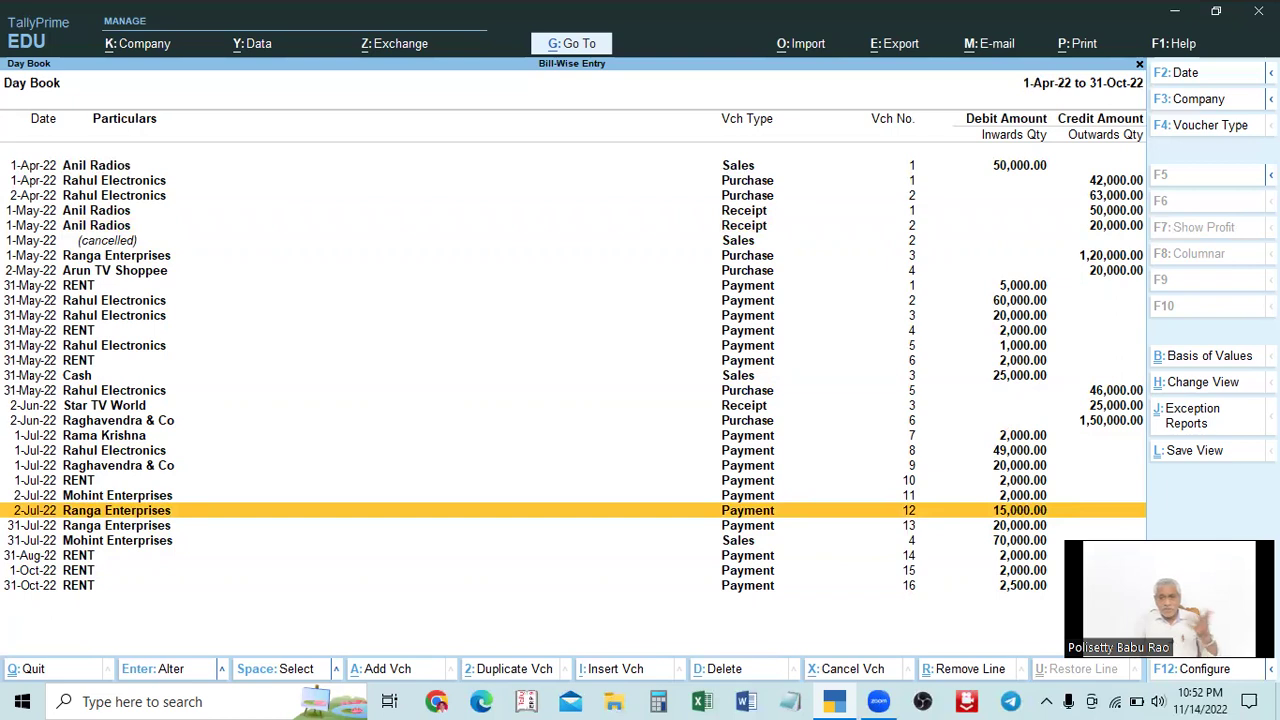
left_click(1007, 383)
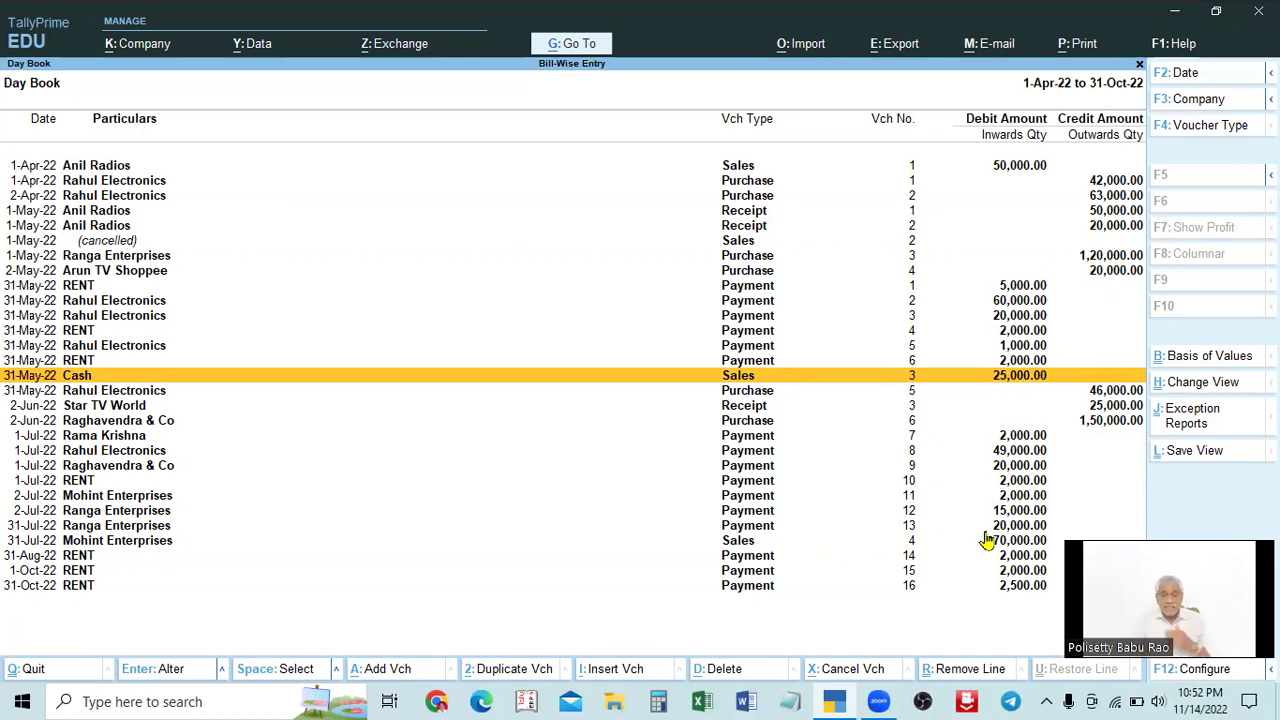
key("Down")
key("Down")
key("Down")
key("Down")
key("Down")
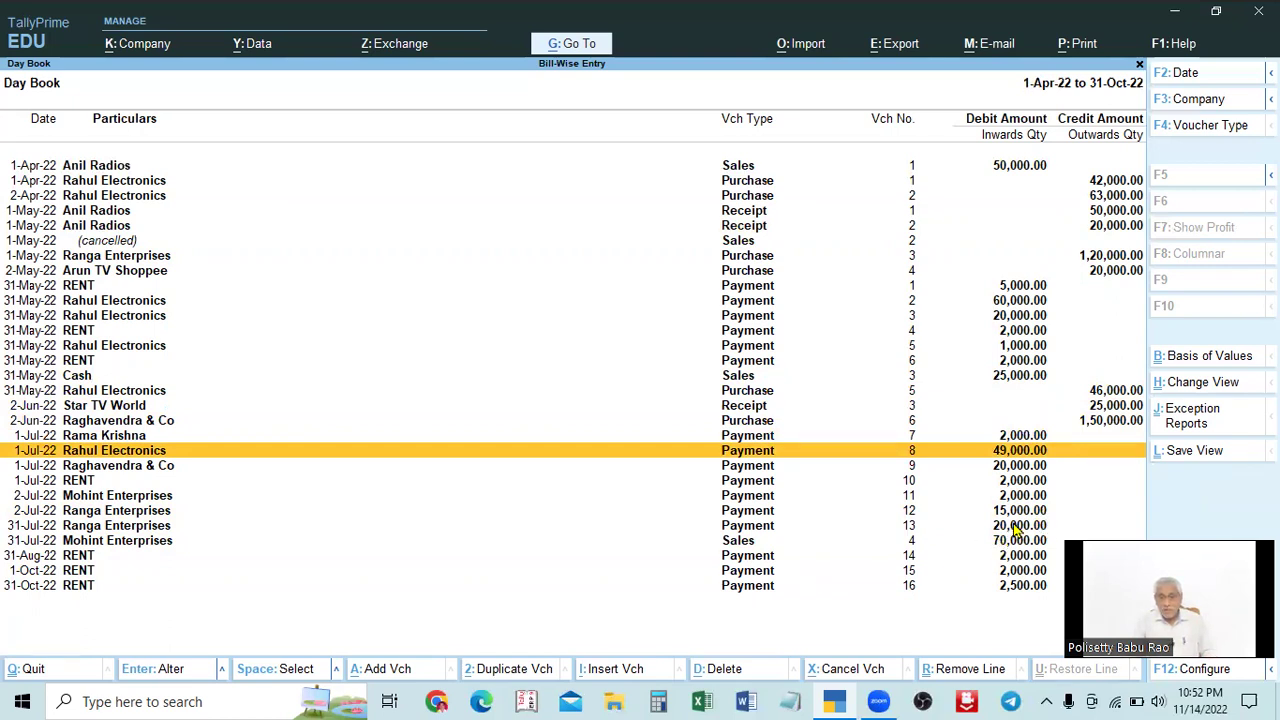
Select payments 13, 7 and 1 and the 50,000.00 Anil Radios receipt, request deletion of the selection and decline it.
left_click(1018, 527)
key("Return")
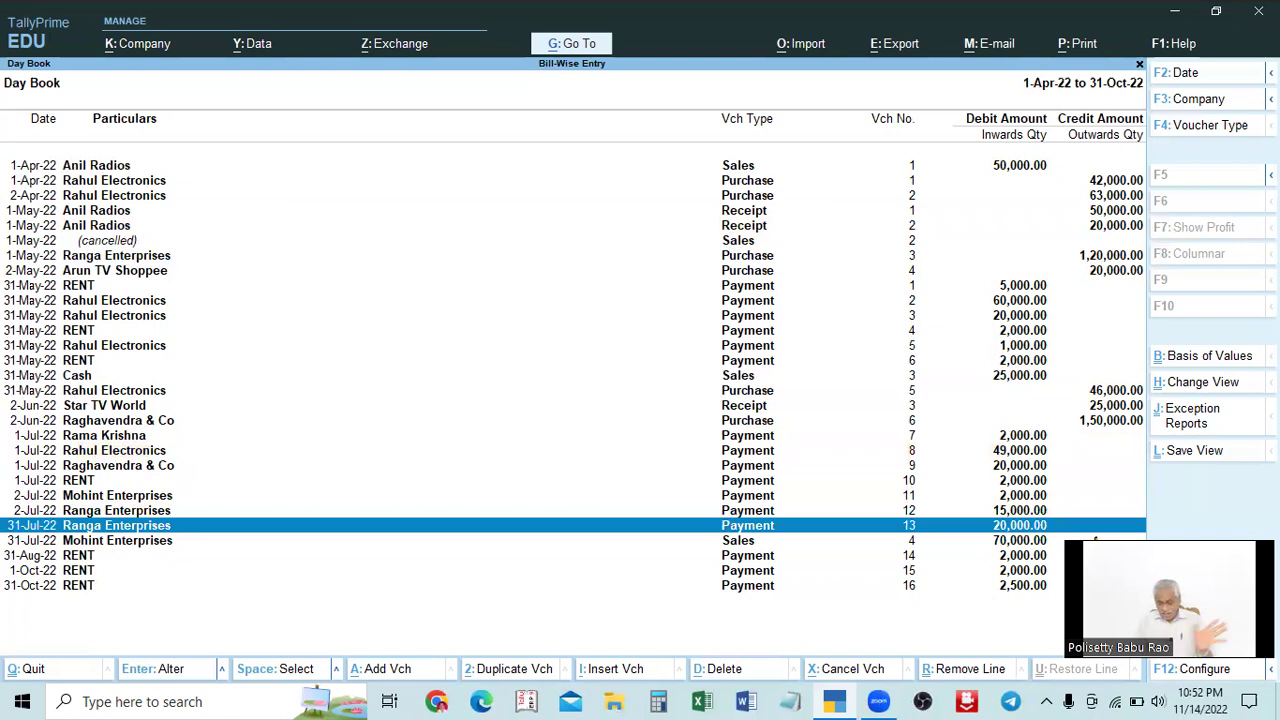
left_click(1015, 438)
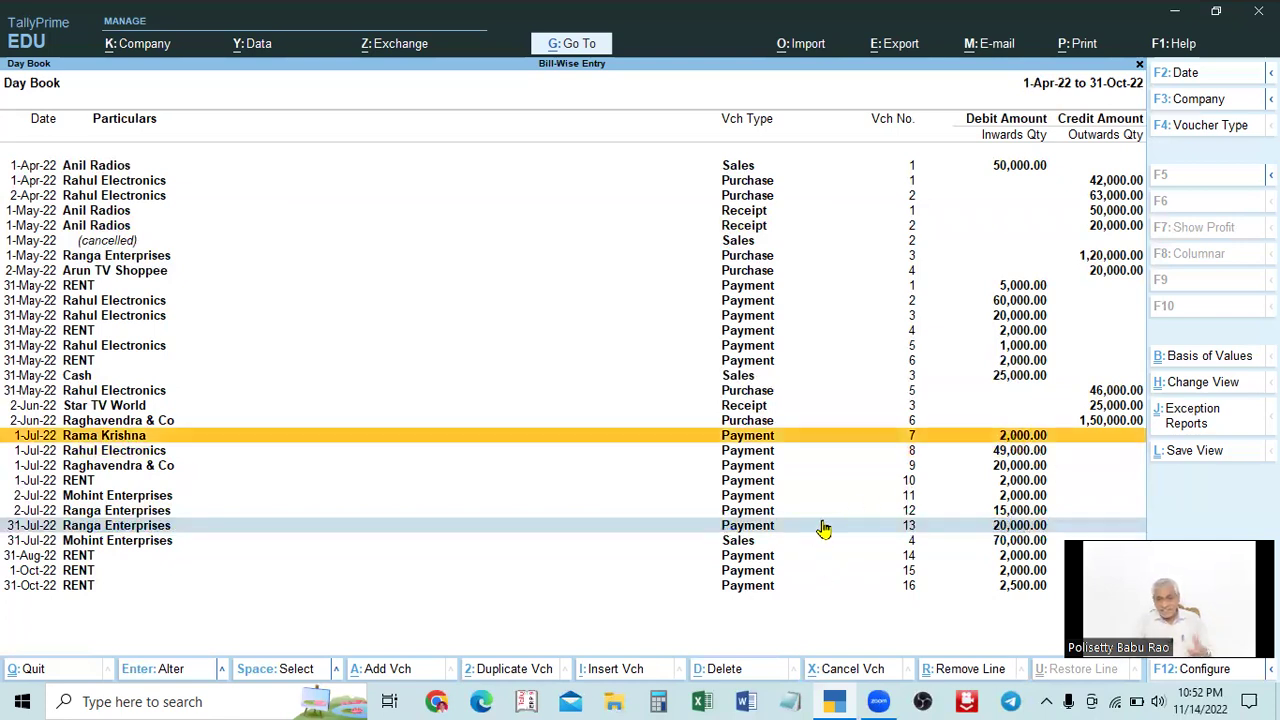
key("alt")
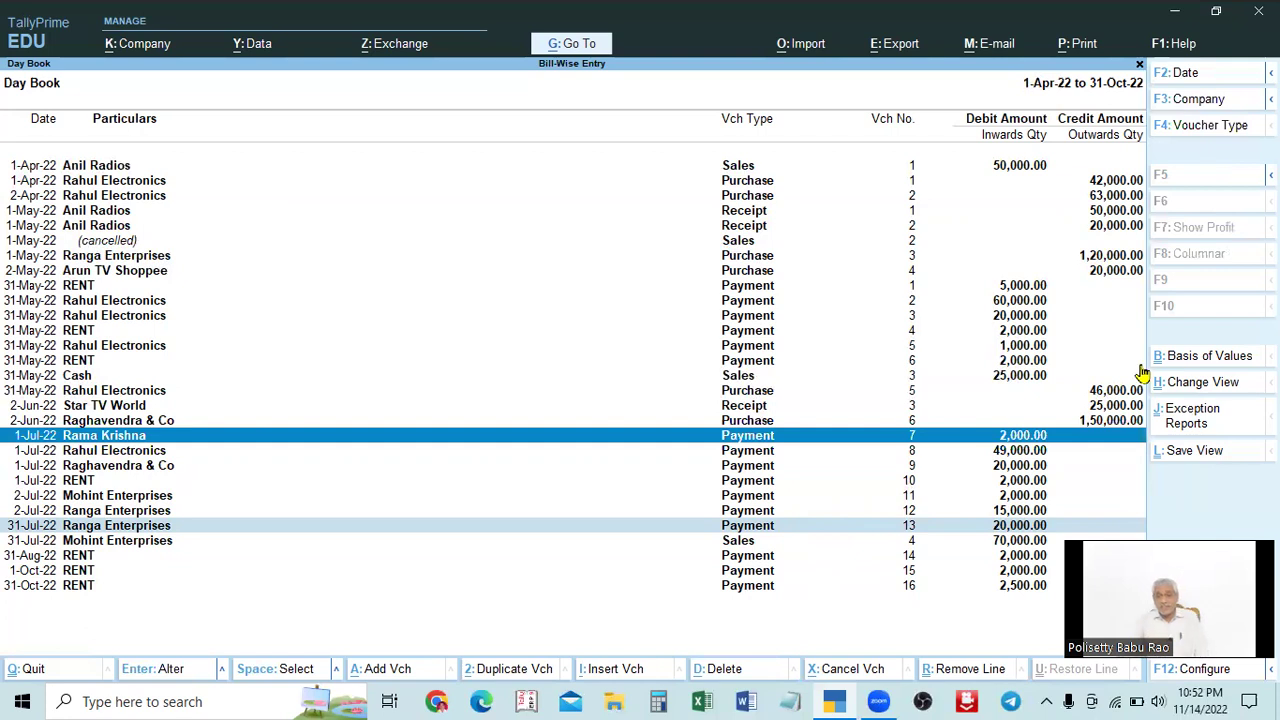
left_click(745, 288)
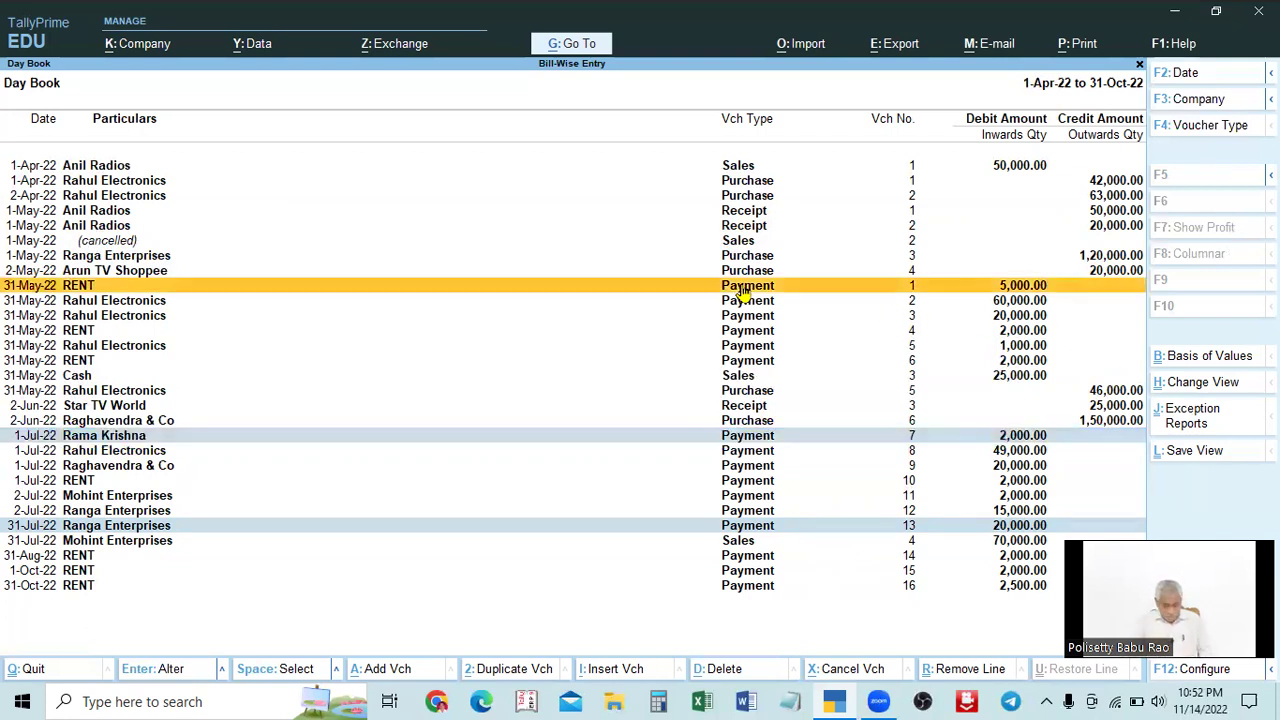
left_click(745, 212)
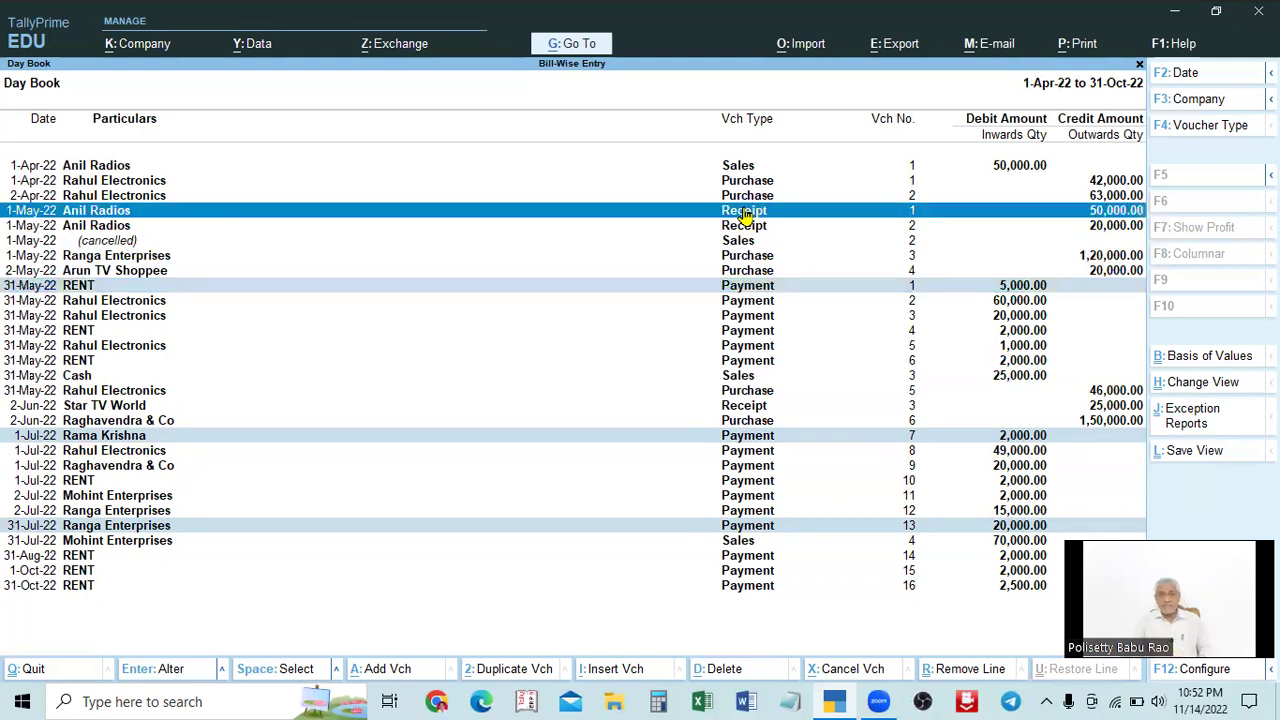
key("Down")
key("Down")
key("Down")
key("Up")
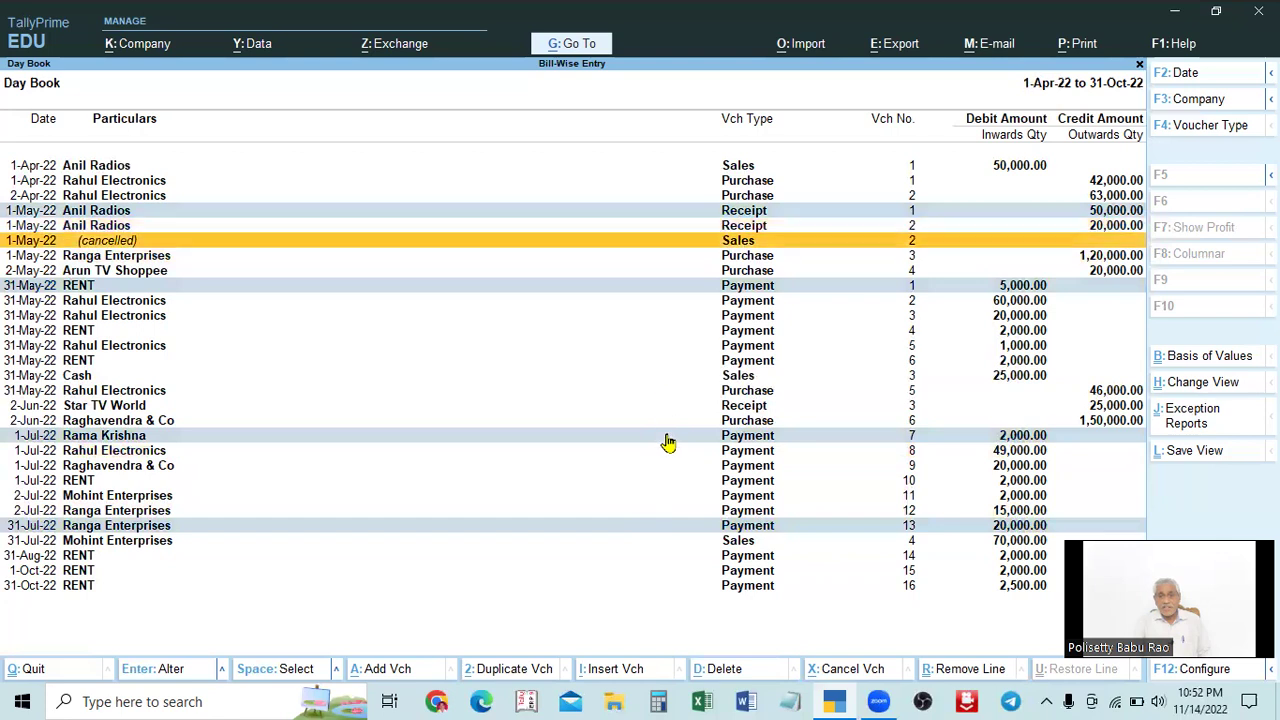
key("Down")
key("Down")
key("Down")
key("Down")
key("Down")
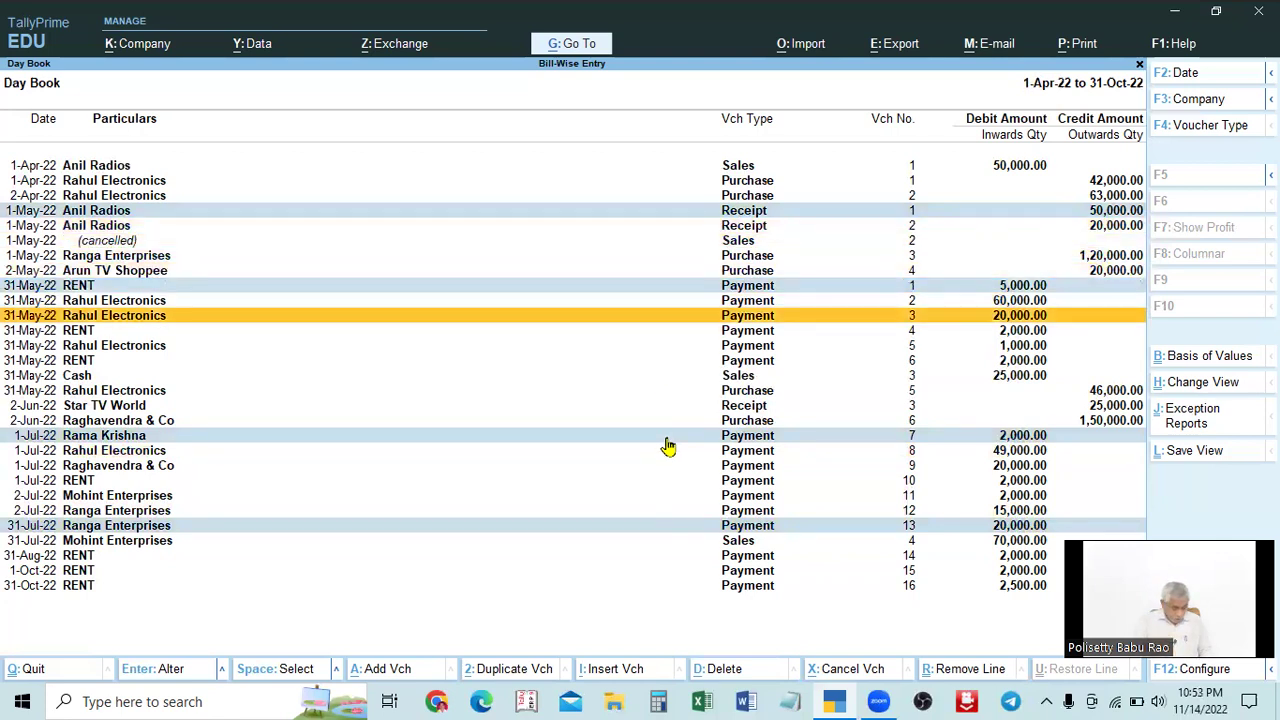
key("alt")
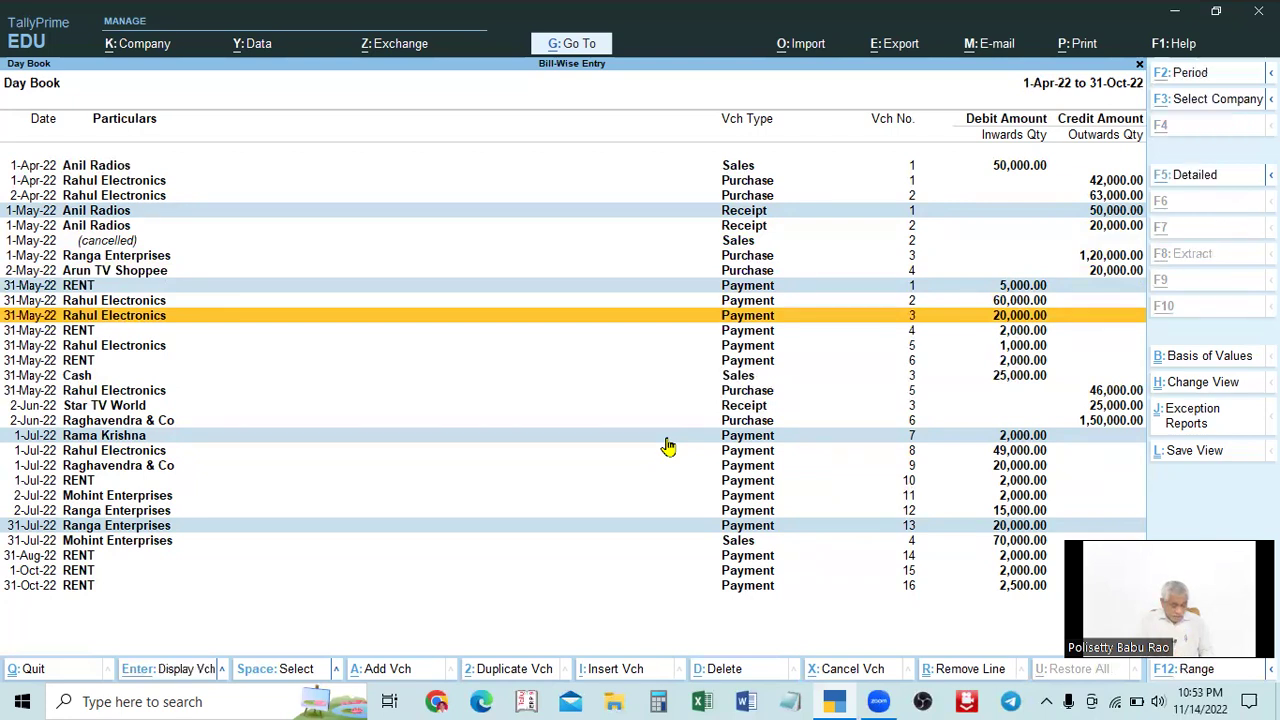
key("alt+d")
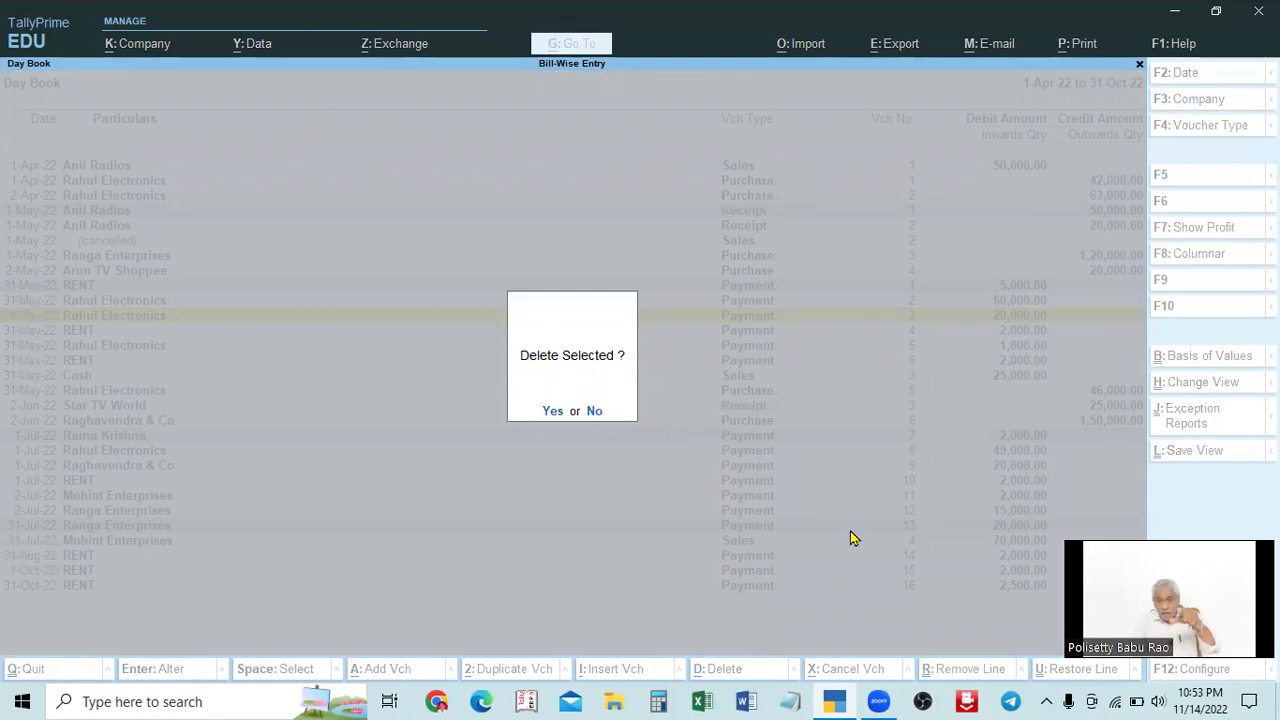
left_click(594, 411)
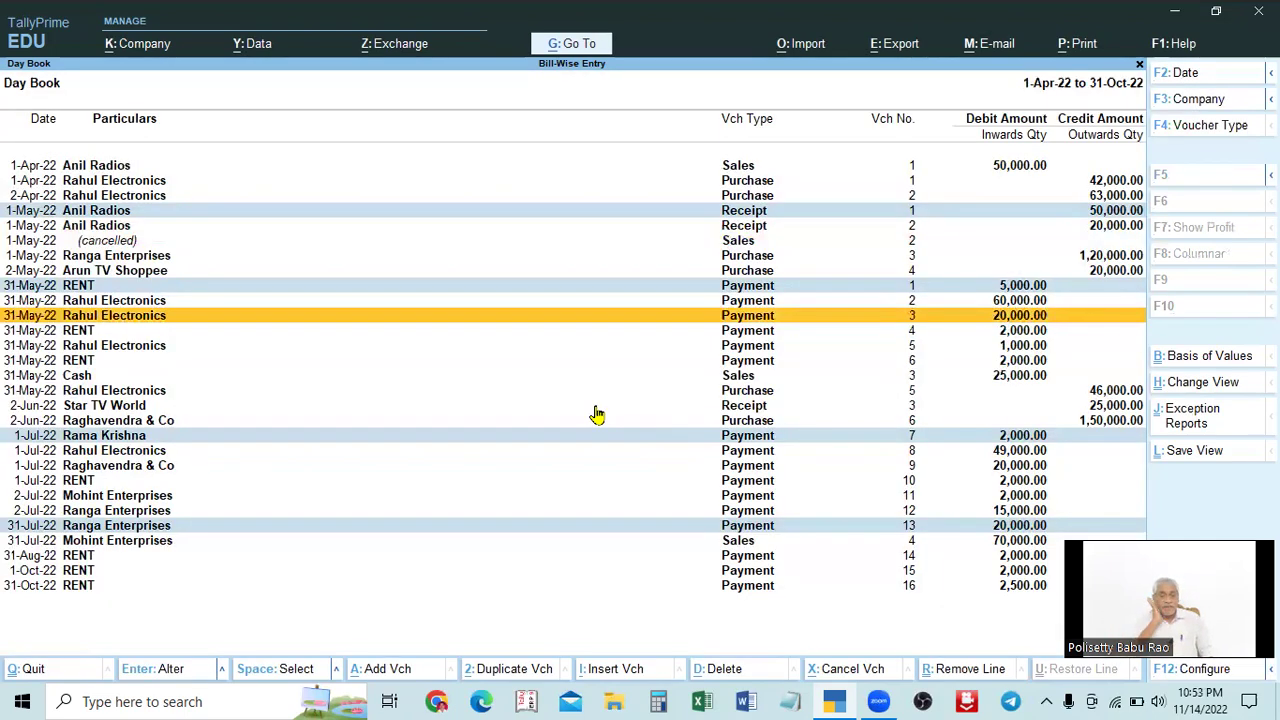
Clear the selection of all marked Day Book vouchers.
left_click(644, 574)
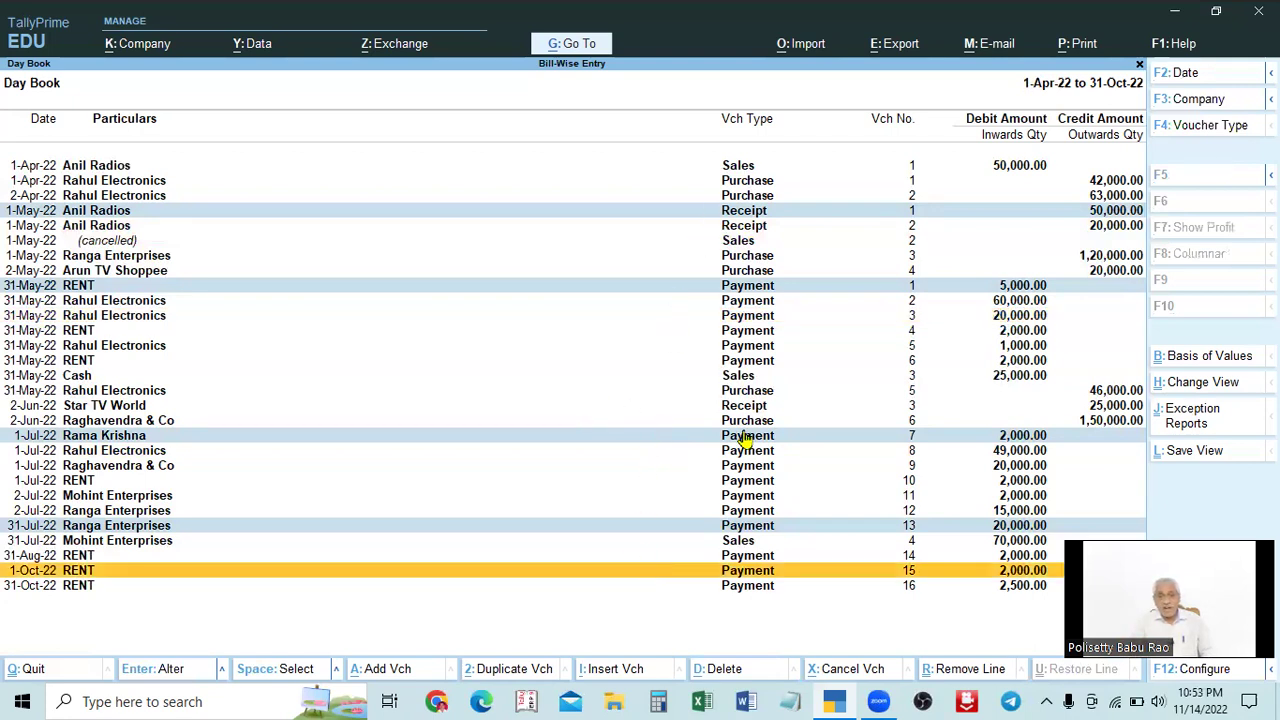
left_click(849, 290)
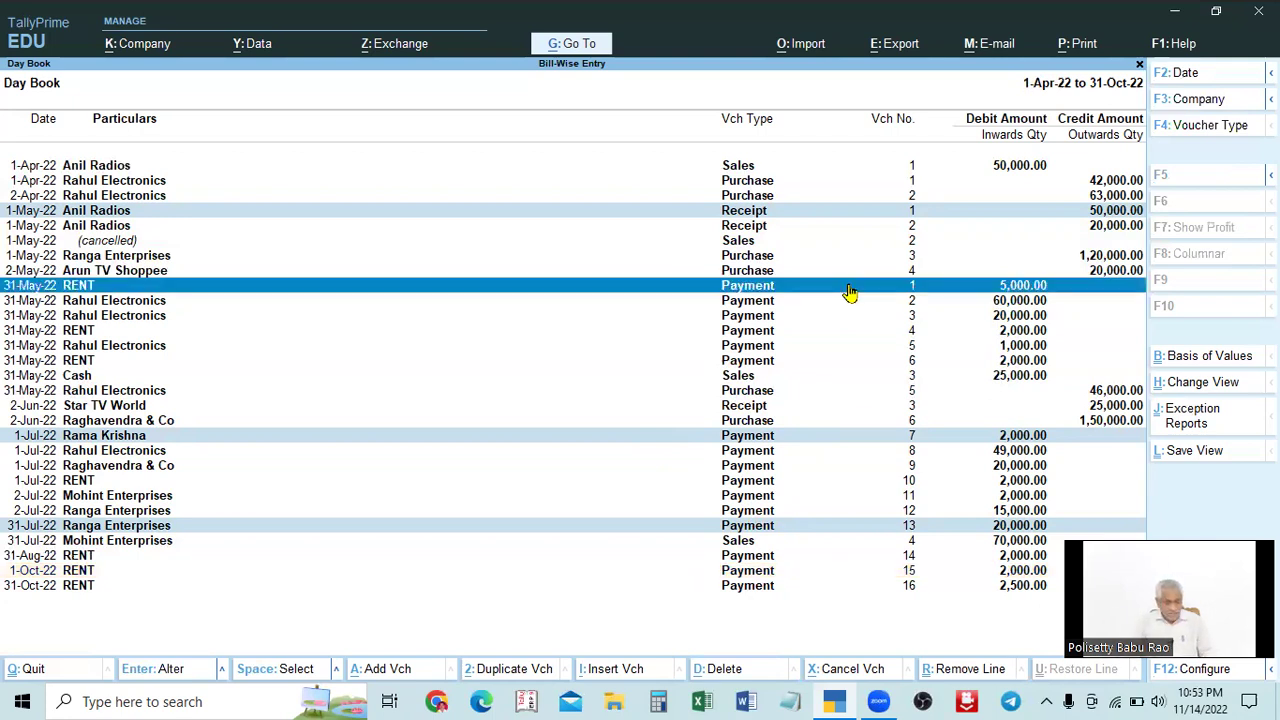
left_click(849, 290)
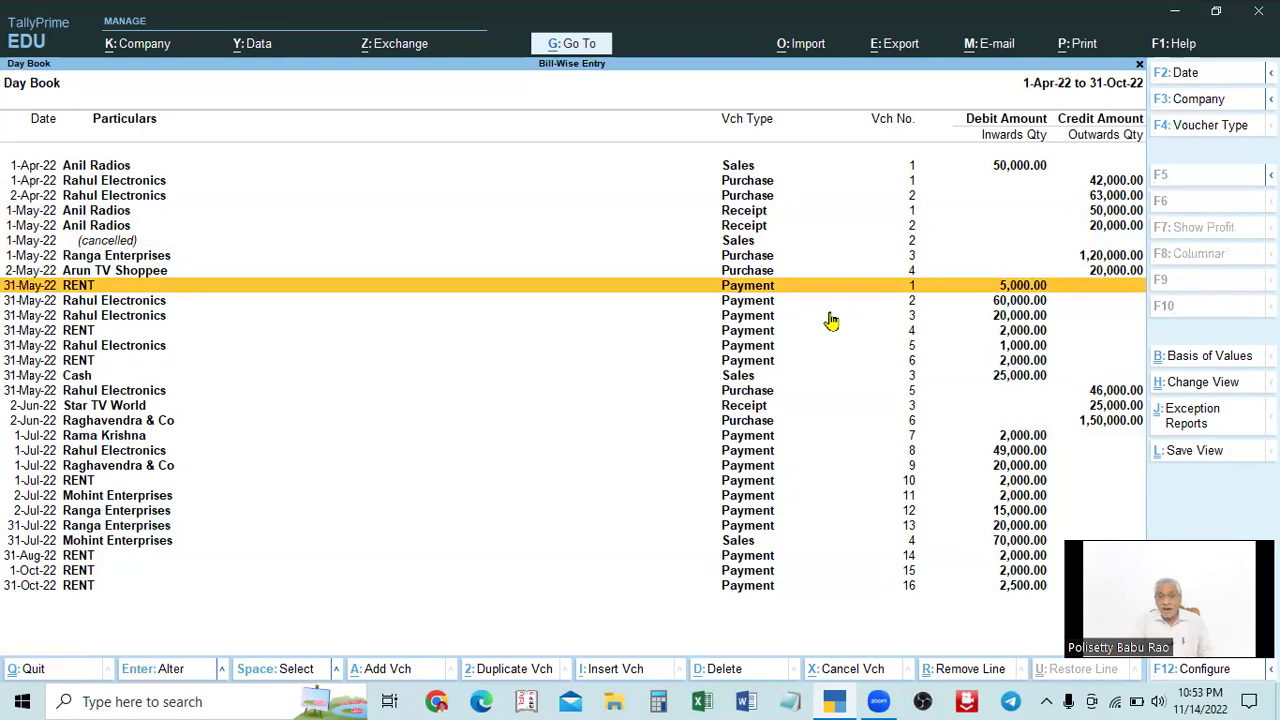
key("alt+space")
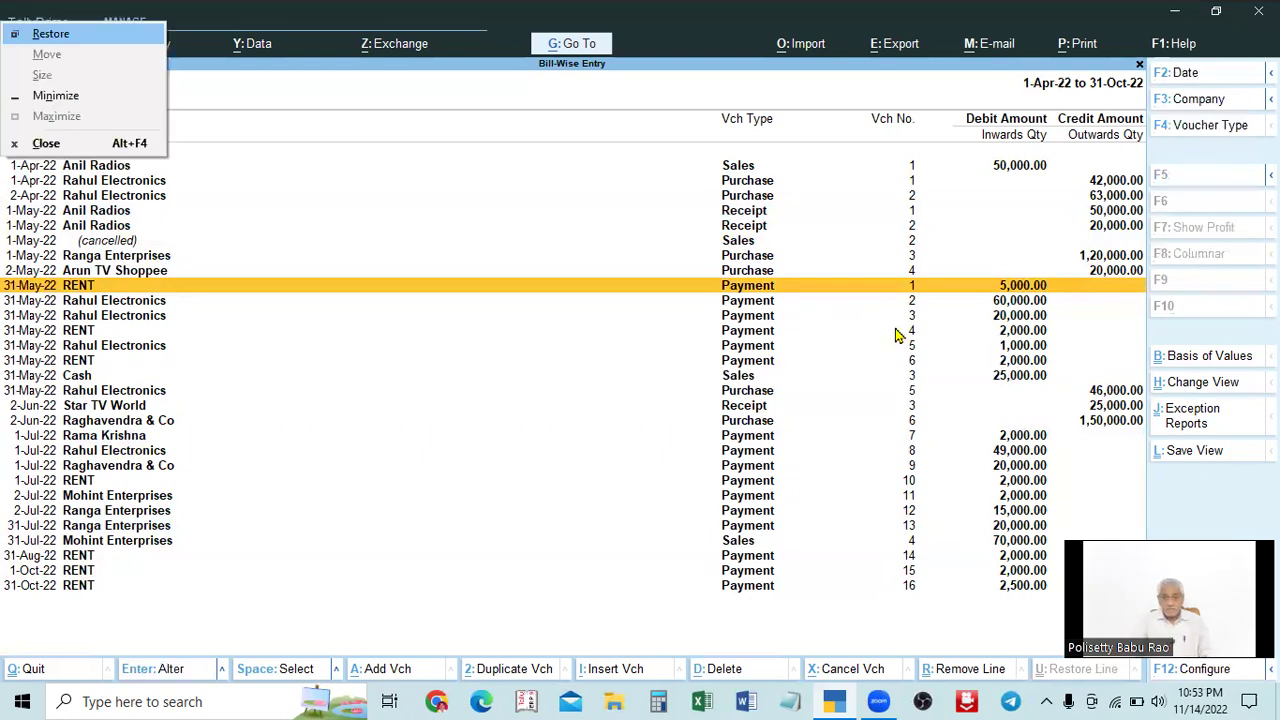
key("Escape")
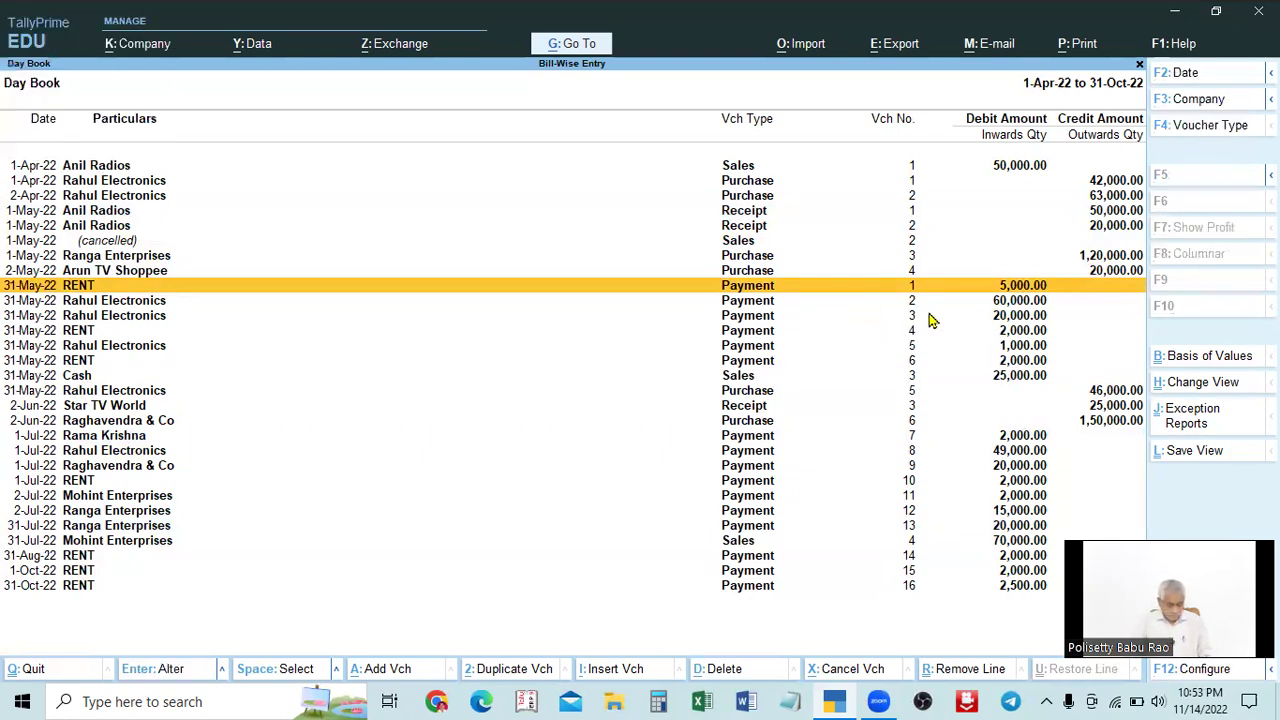
Select the 2-May-22 Arun TV Shoppee purchase and rent payments 6, 10 and 14, and deselect payment 6.
key("alt+space")
key("Escape")
key("Up")
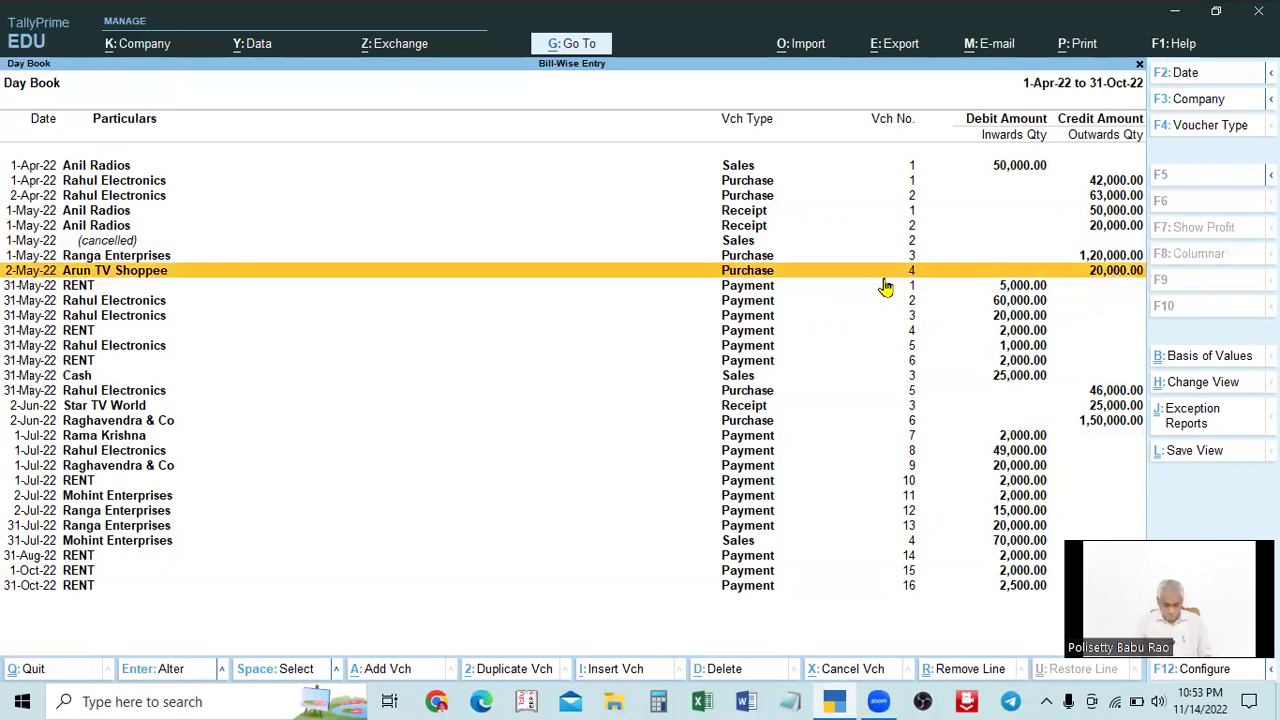
left_click(762, 361)
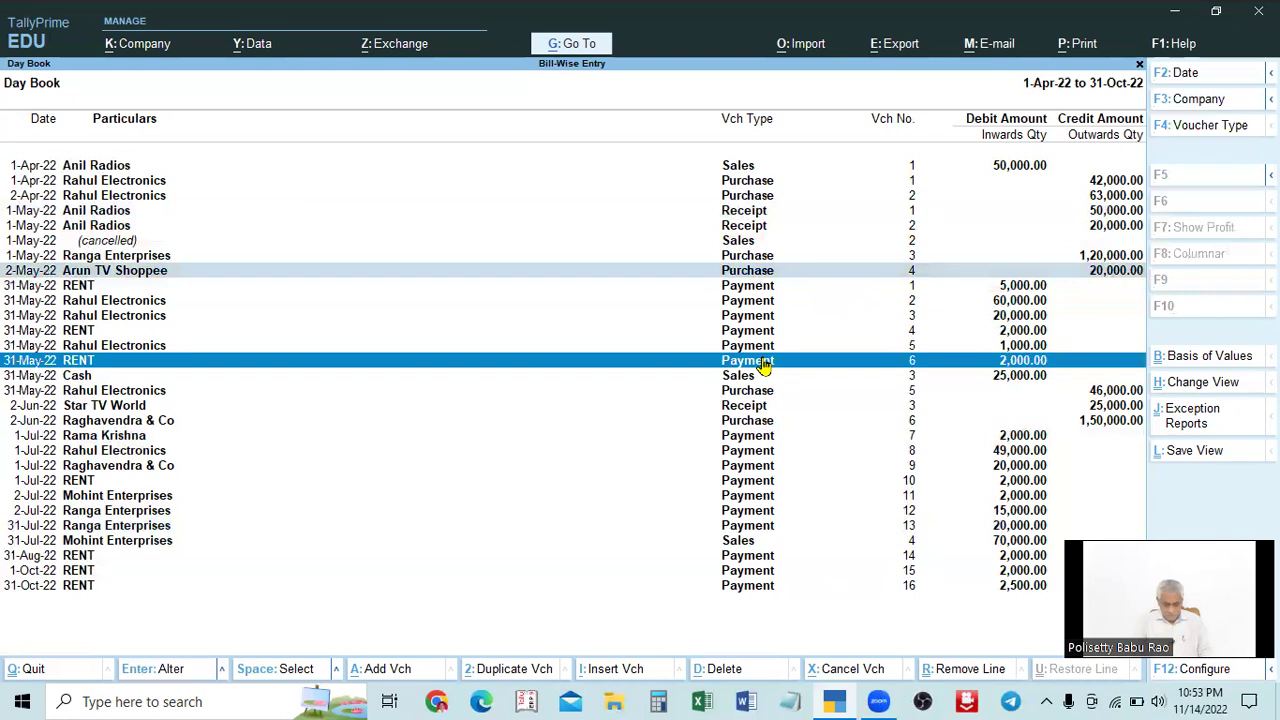
left_click(752, 488)
left_click(736, 560)
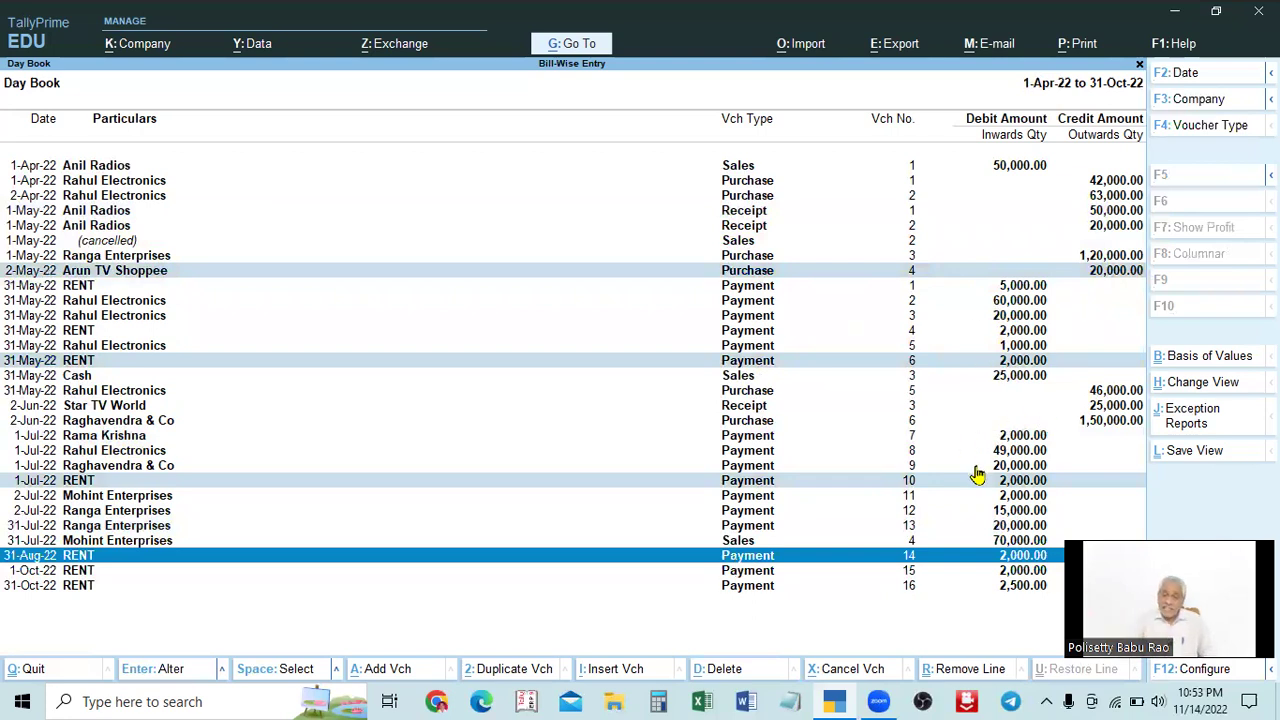
left_click(662, 362)
key("space")
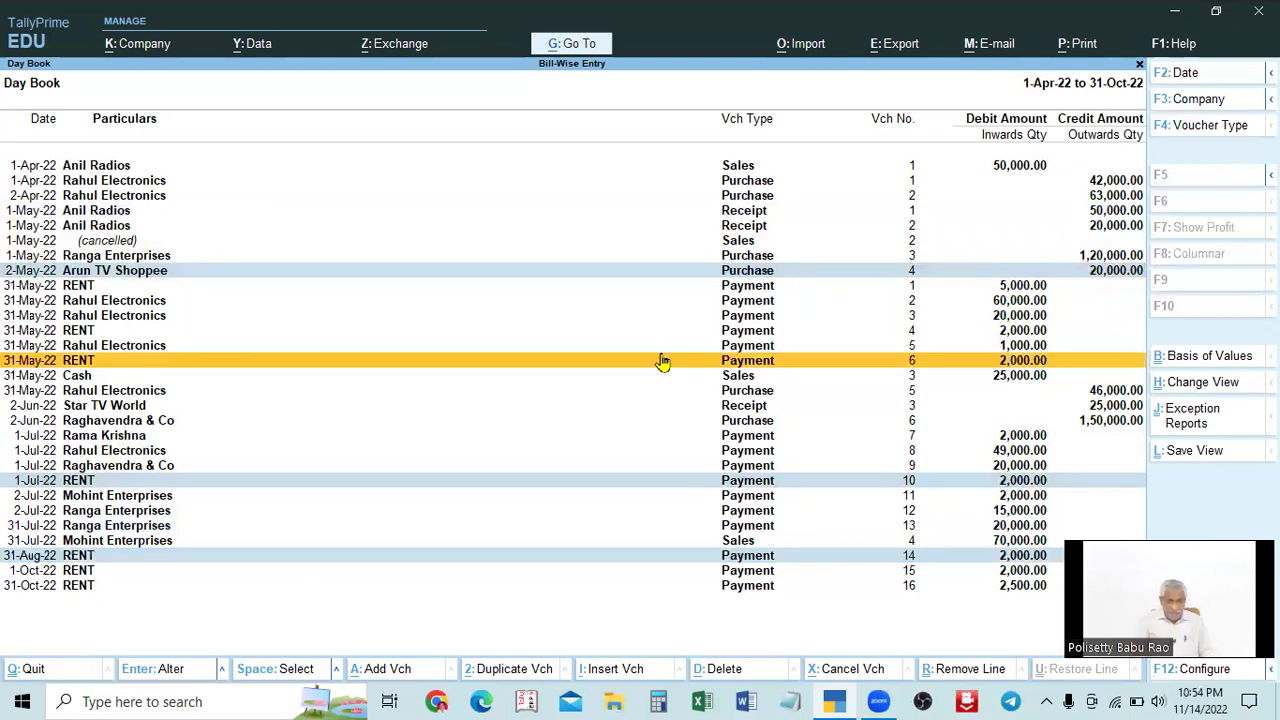
Select payments 16, 15 and 12 and the 2-Jun-22 Star TV World receipt, and deselect the 31-Aug-22 rent payment 14.
left_click(664, 468)
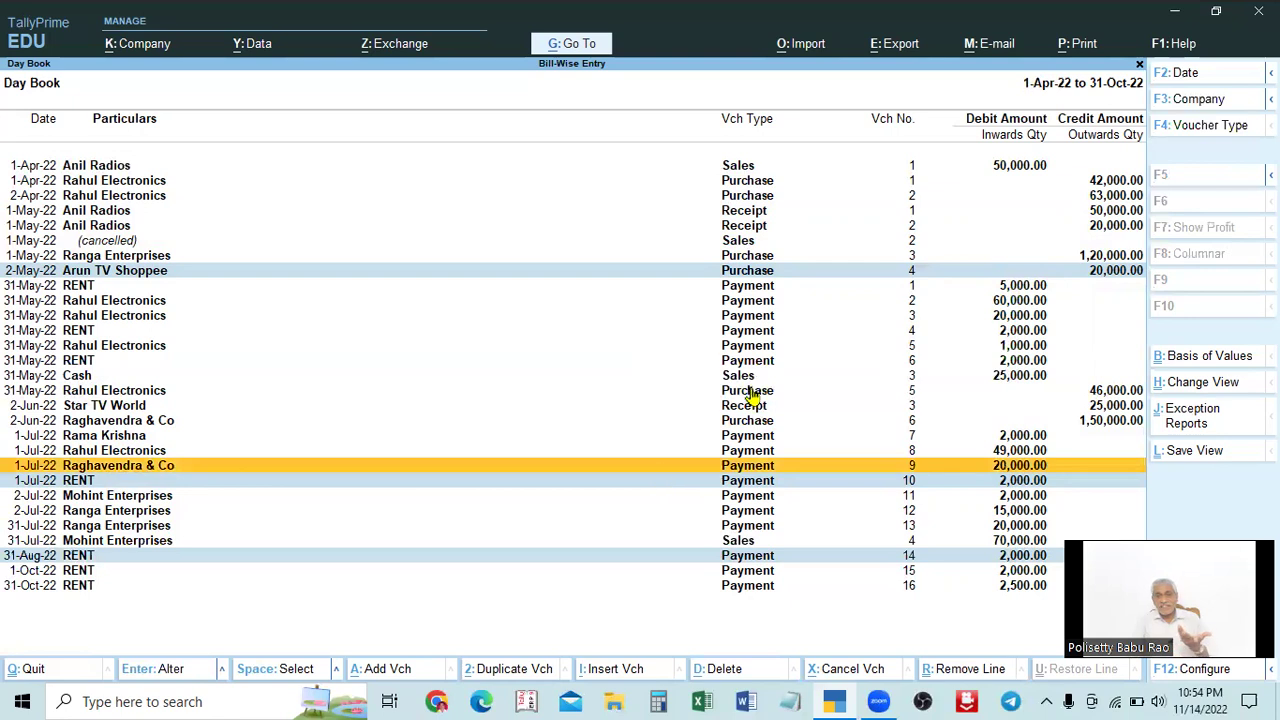
left_click(749, 391)
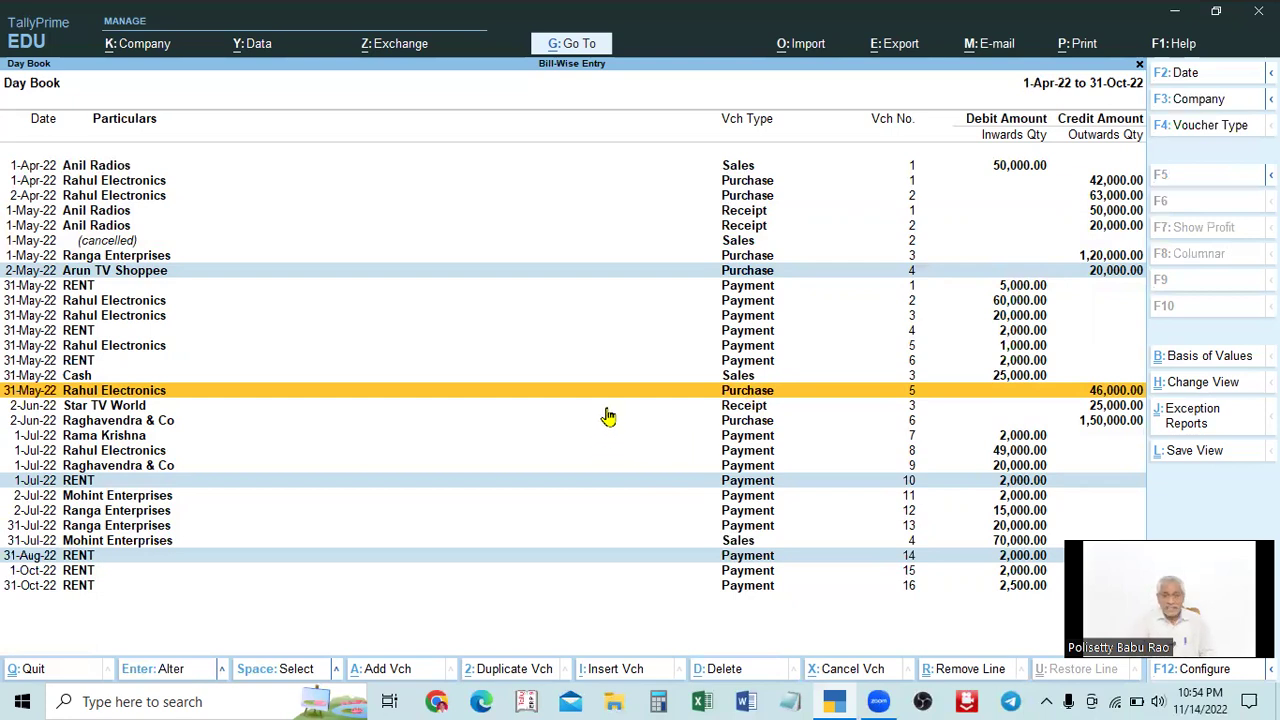
left_click(763, 512)
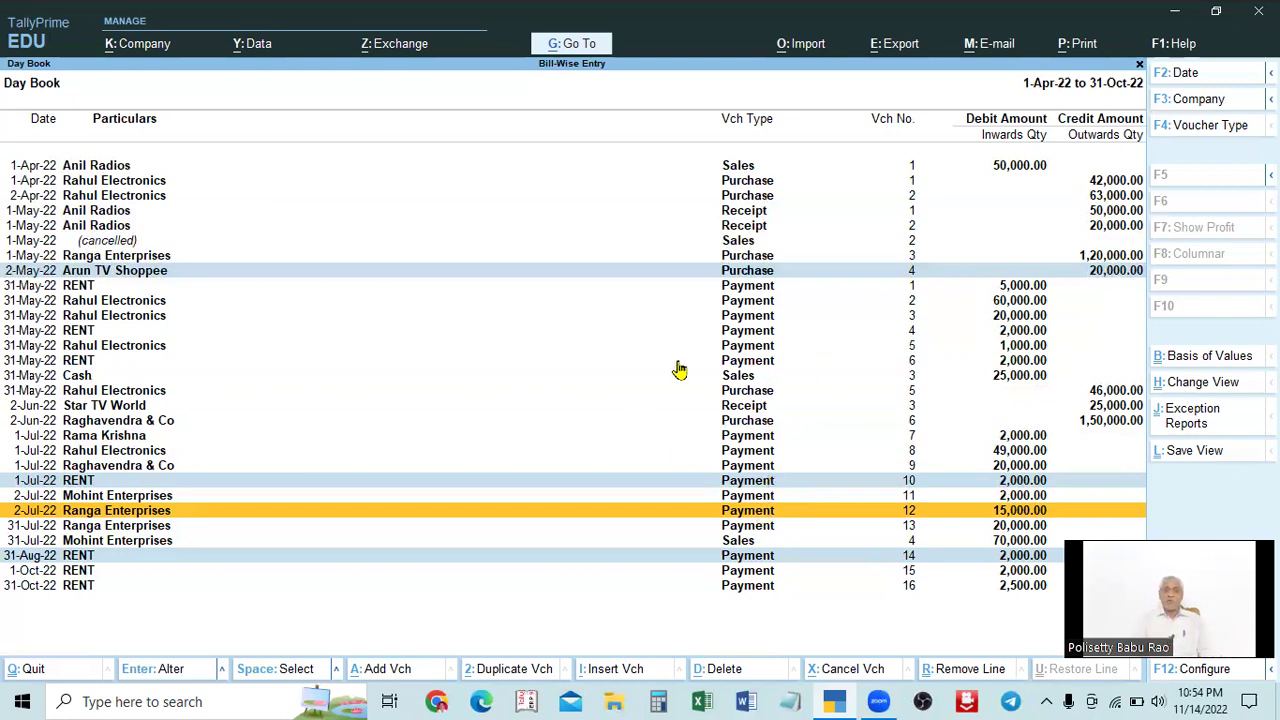
left_click(757, 587)
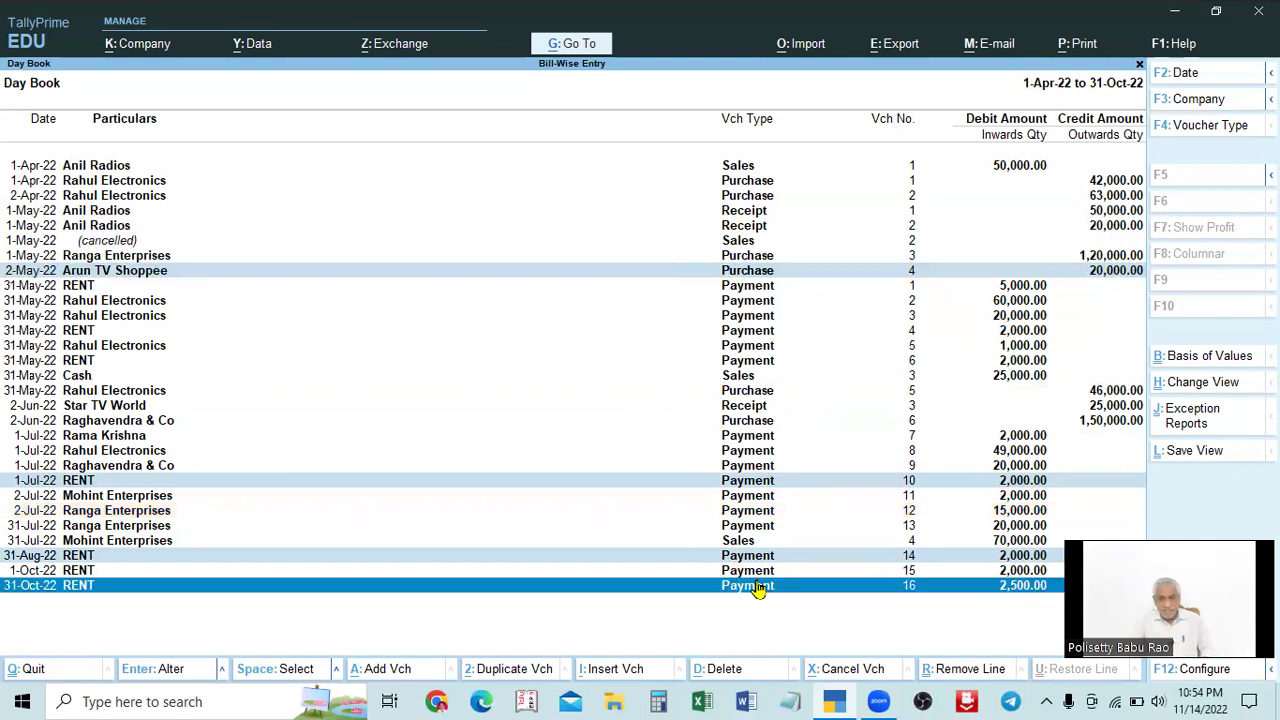
left_click(749, 558)
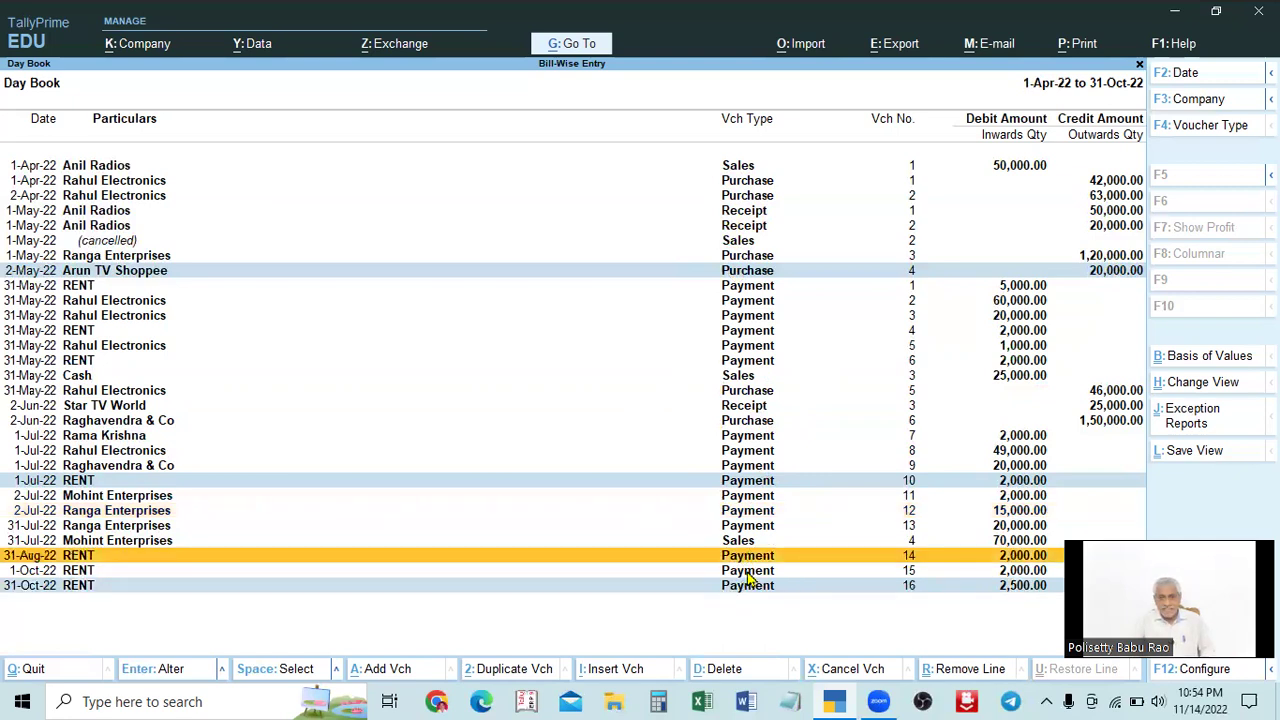
left_click(749, 573)
left_click(745, 513)
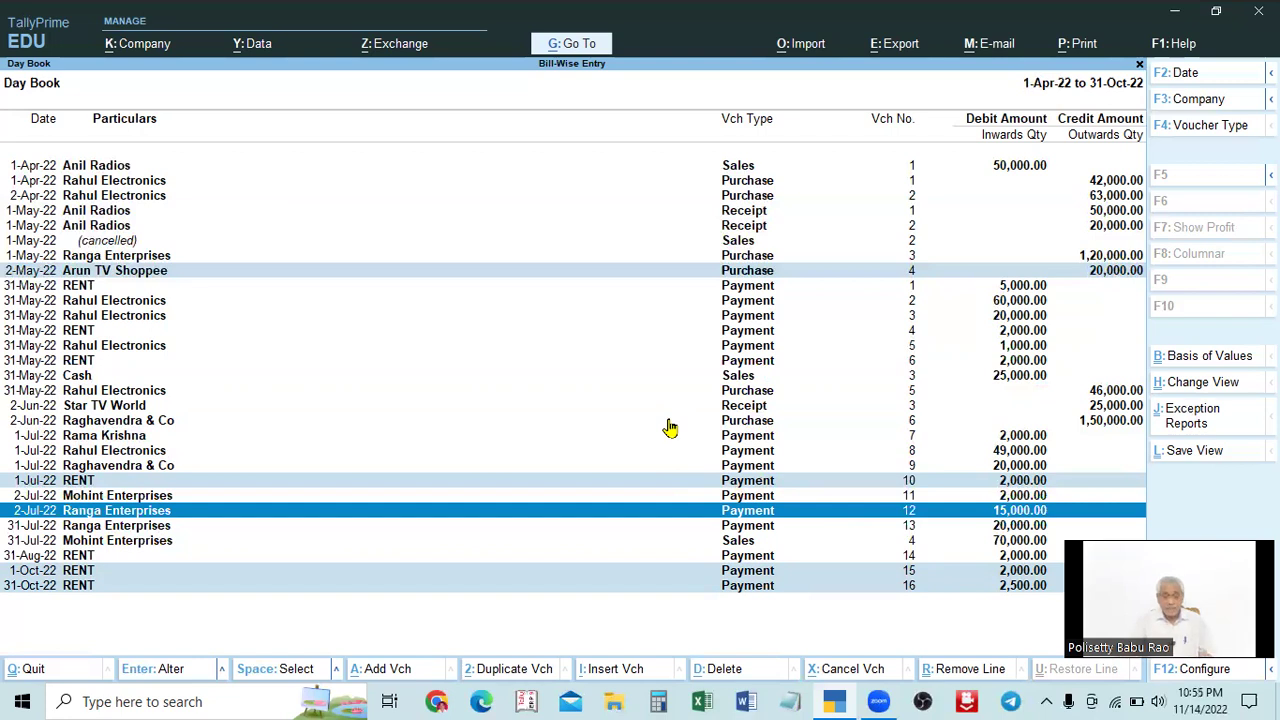
left_click(744, 408)
key("space")
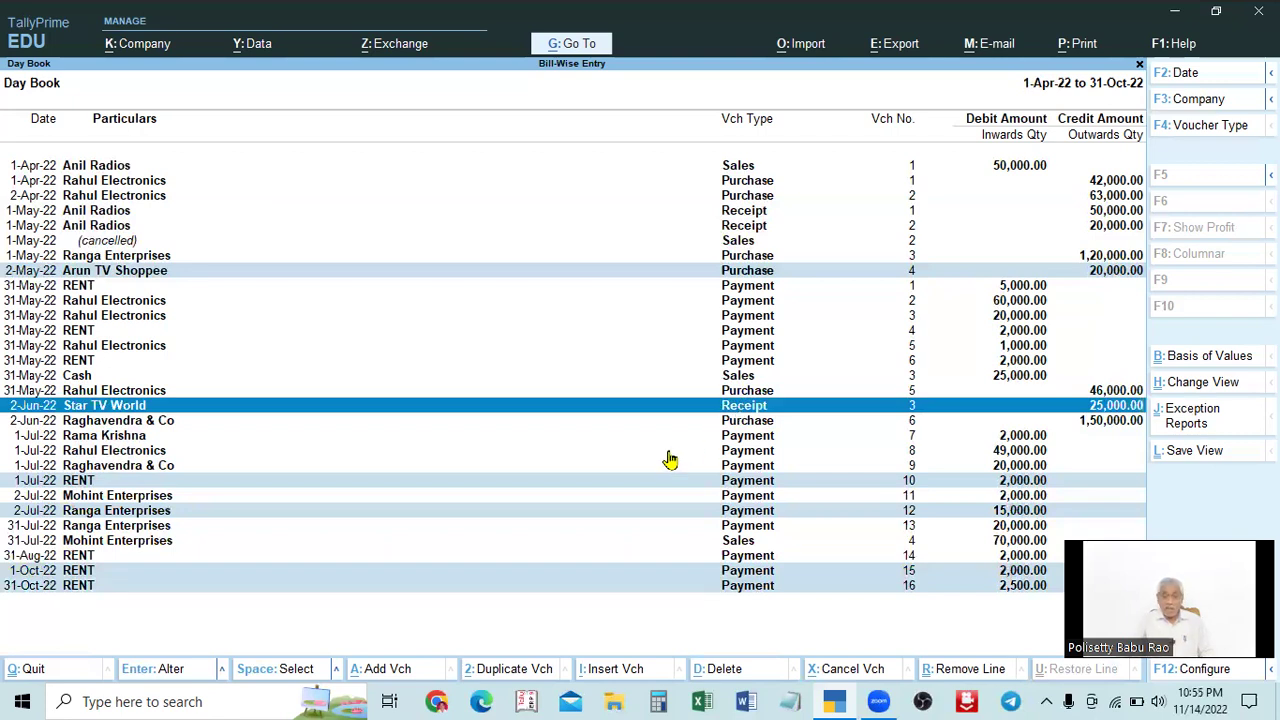
Select every voucher in the Day Book at once and clear the whole selection again.
key("ctrl")
key("ctrl+space")
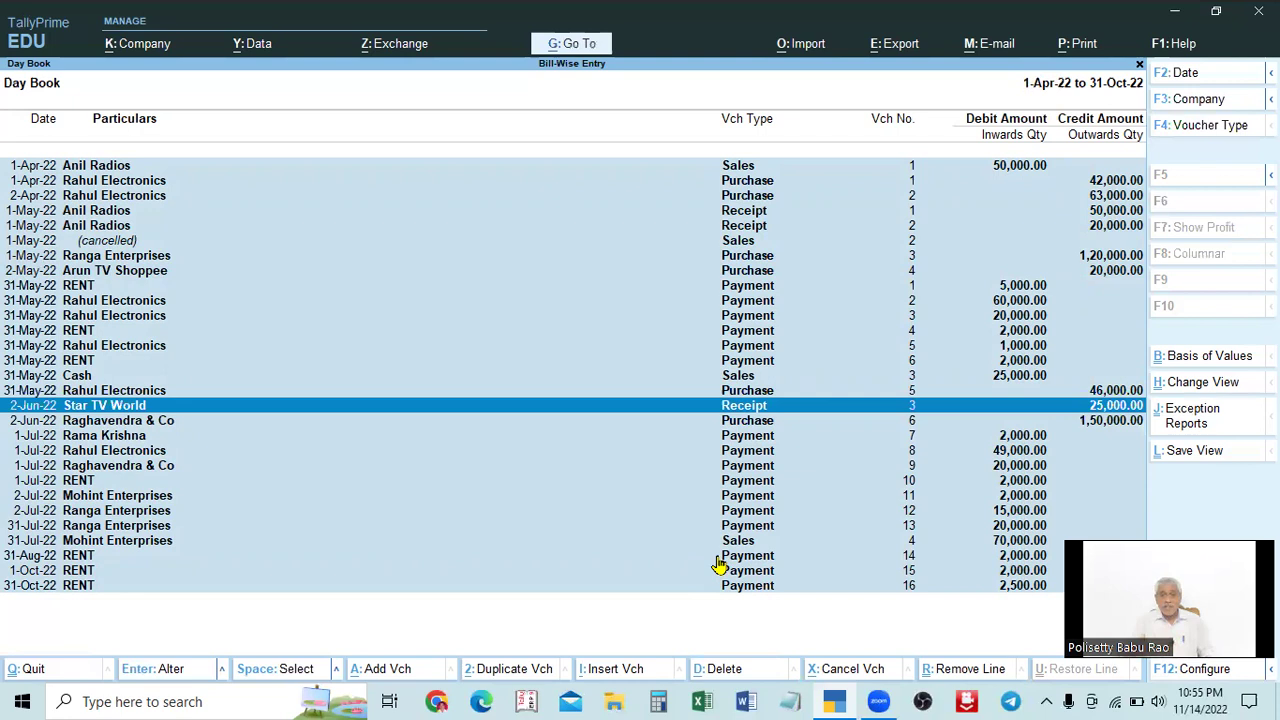
key("ctrl+space")
Select the Mohint Enterprises payment 11 and the Raghavendra & Co purchase 6, and clear the marked vouchers.
left_click(760, 497)
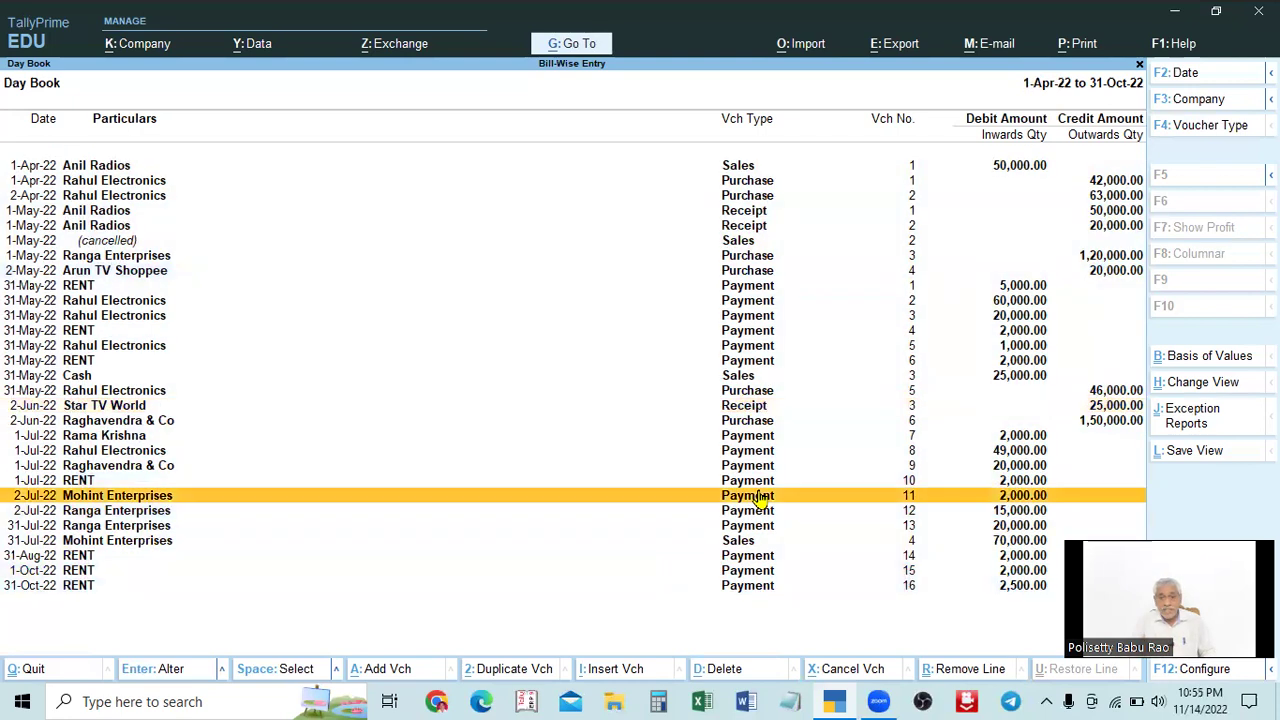
key("space")
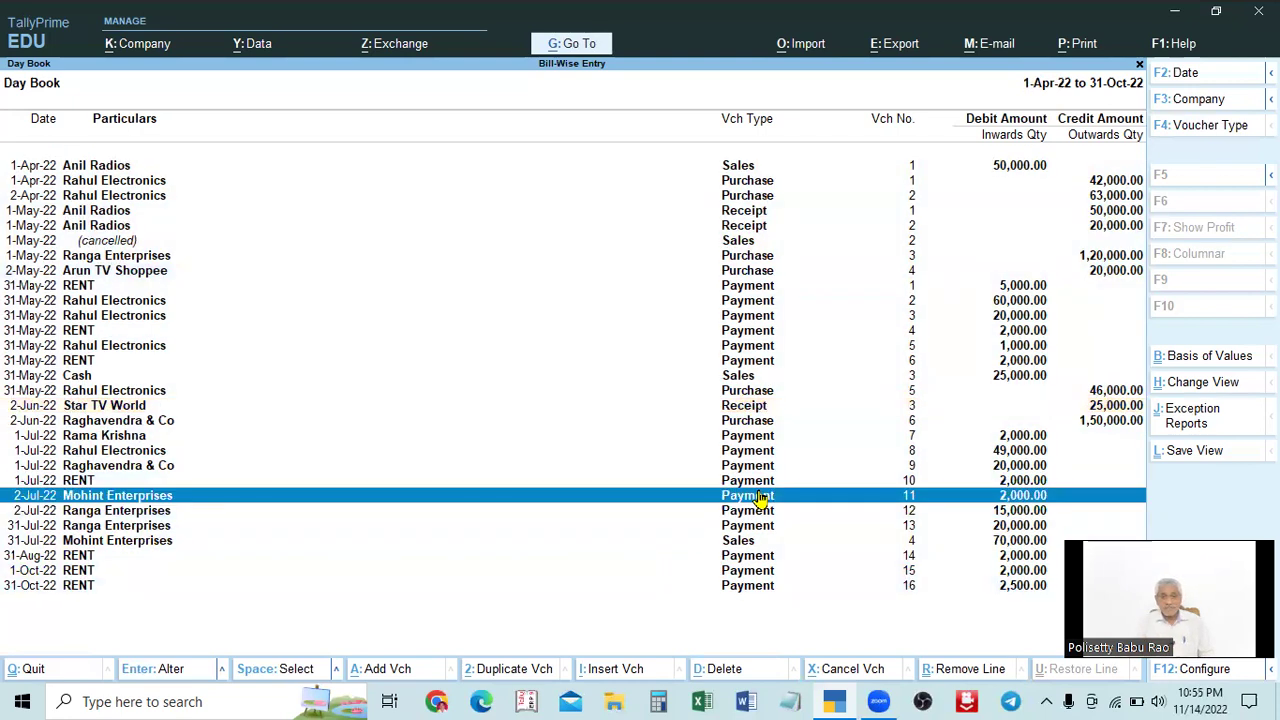
left_click(766, 423)
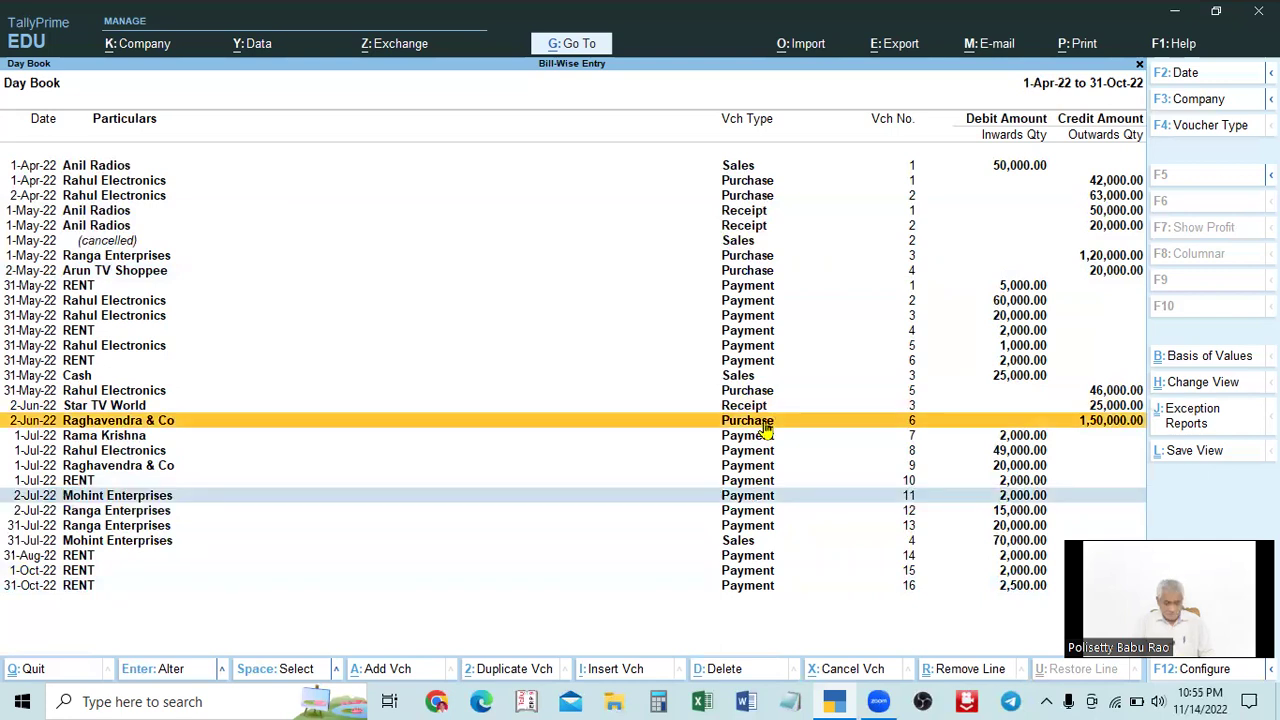
key("space")
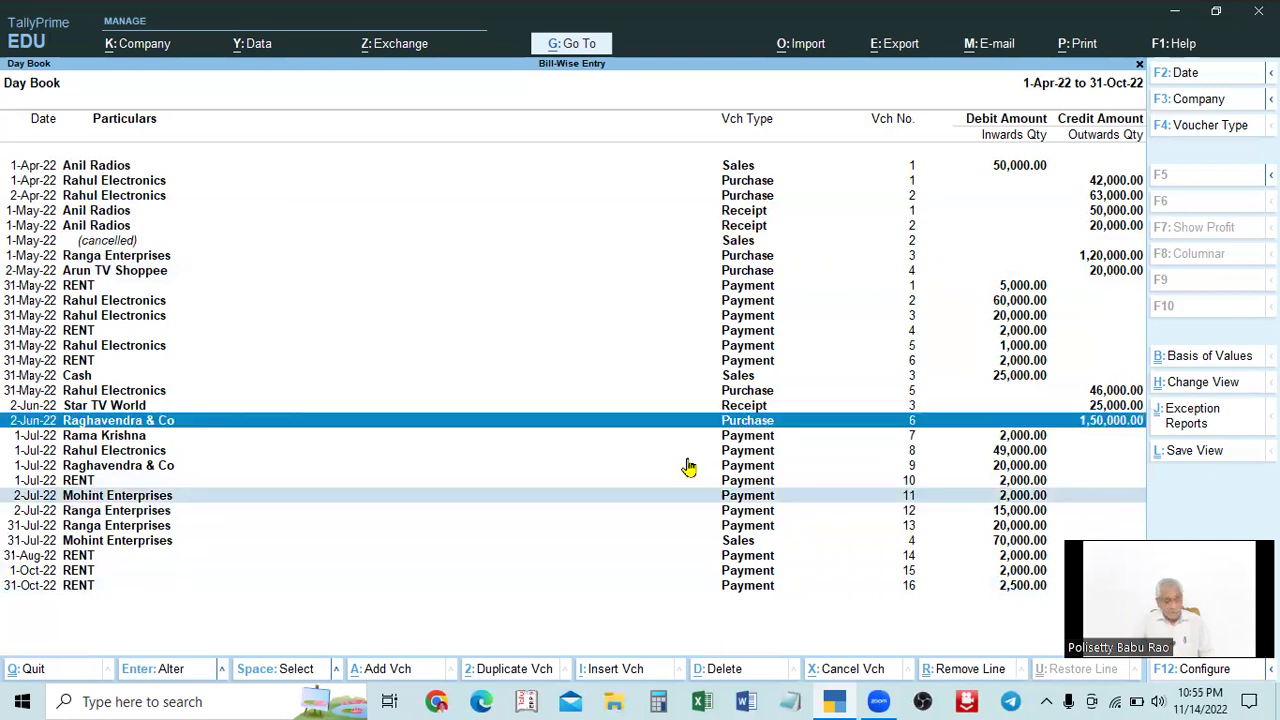
key("ctrl+space")
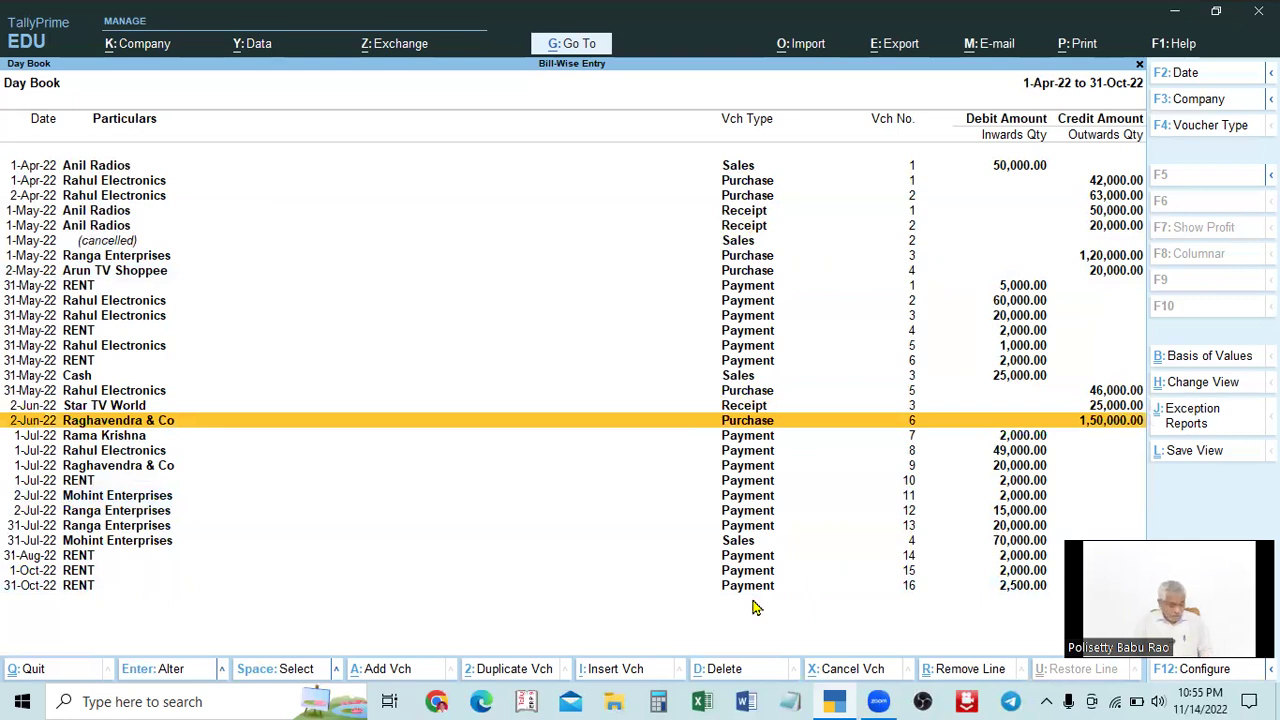
Mark all Day Book vouchers together and unmark them all.
key("ctrl")
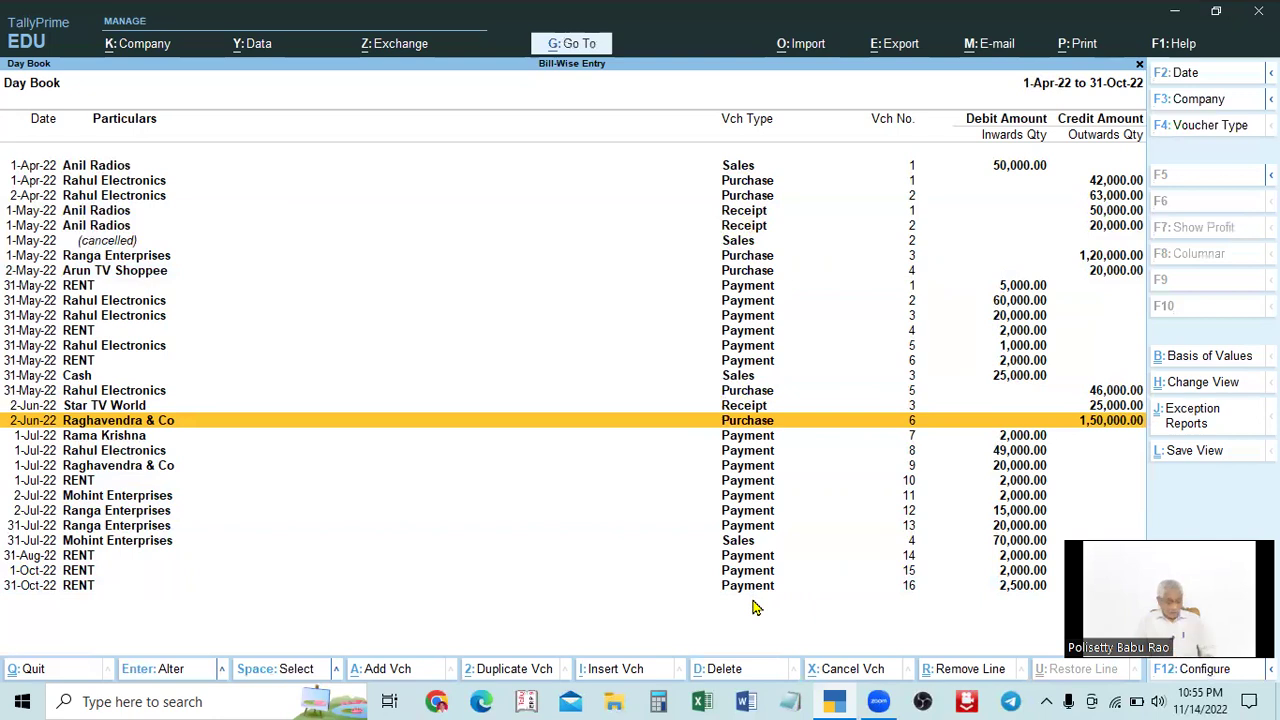
key("ctrl+space")
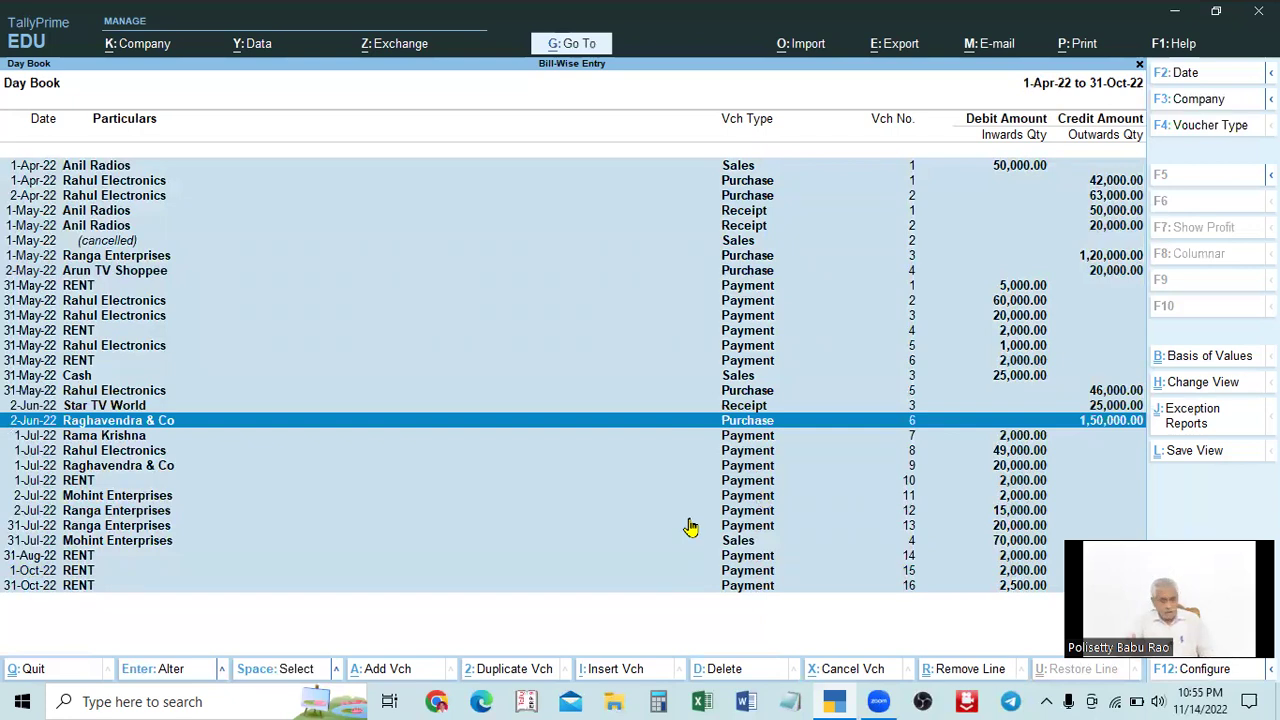
key("ctrl+space")
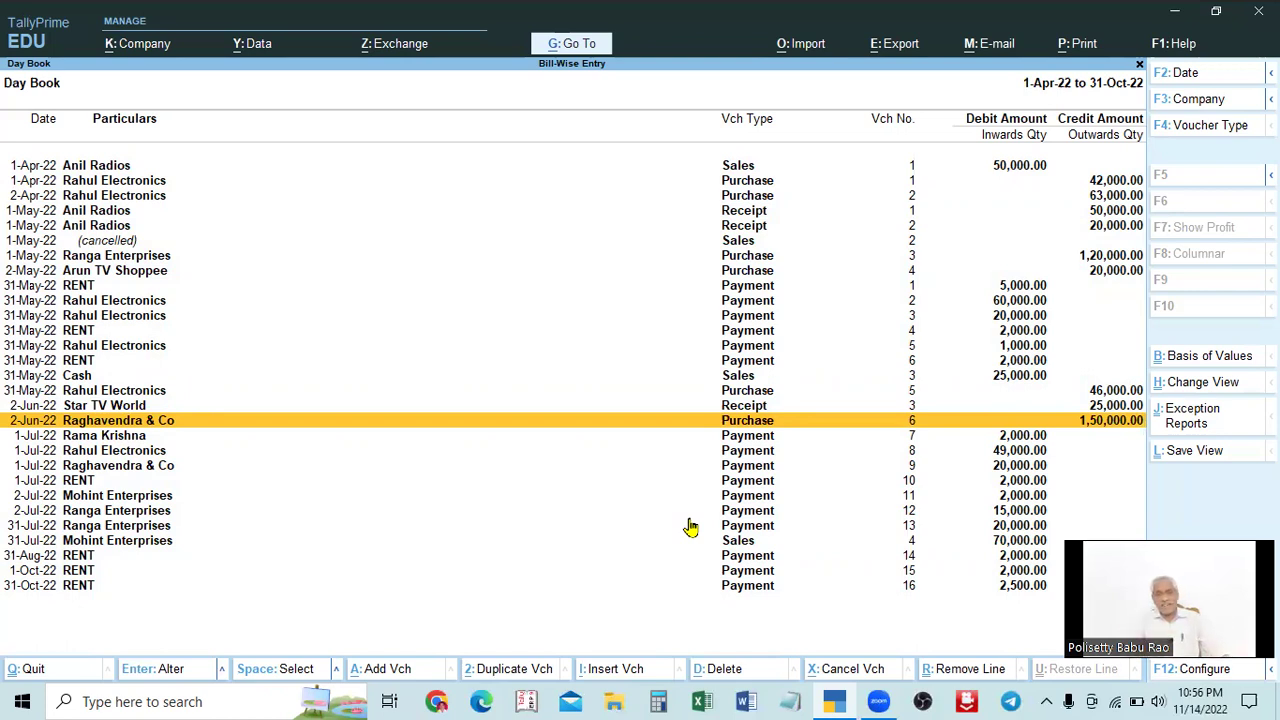
Select all Day Book vouchers and deselect the four sales vouchers, numbers 1 to 4, leaving the other voucher types marked.
left_click(740, 244)
left_click(729, 170)
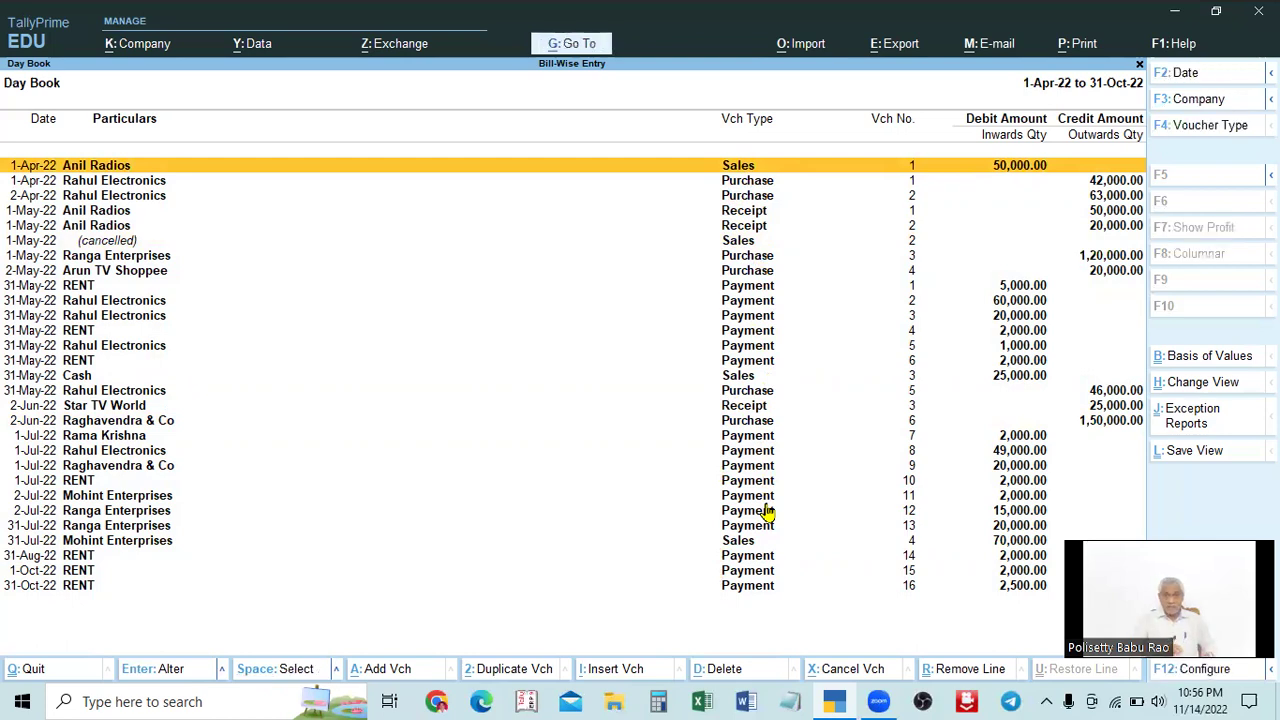
key("ctrl")
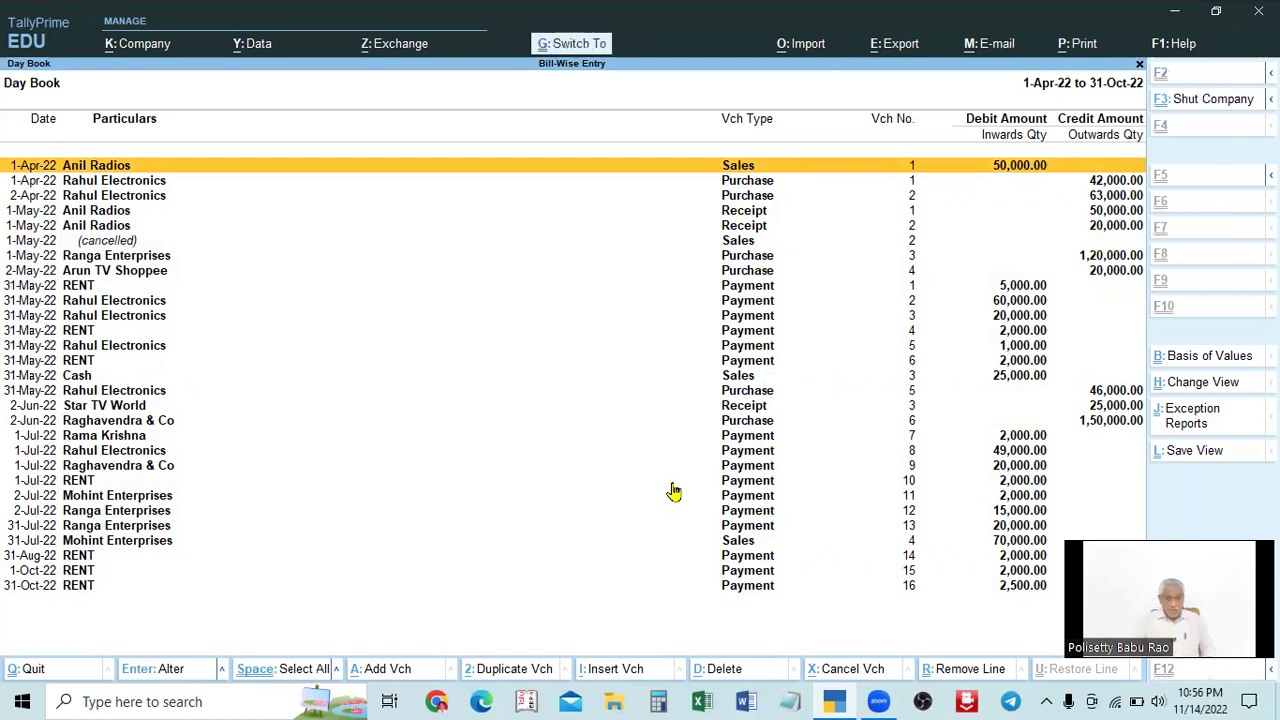
key("ctrl+space")
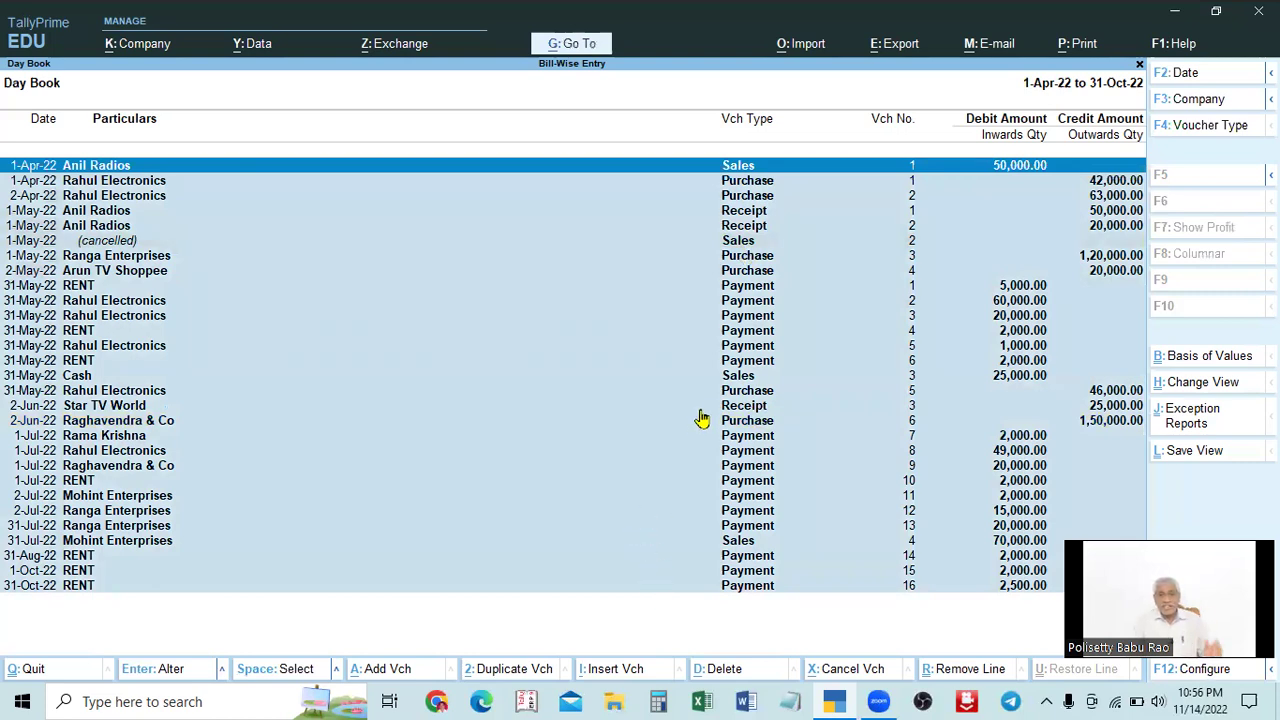
left_click(745, 172)
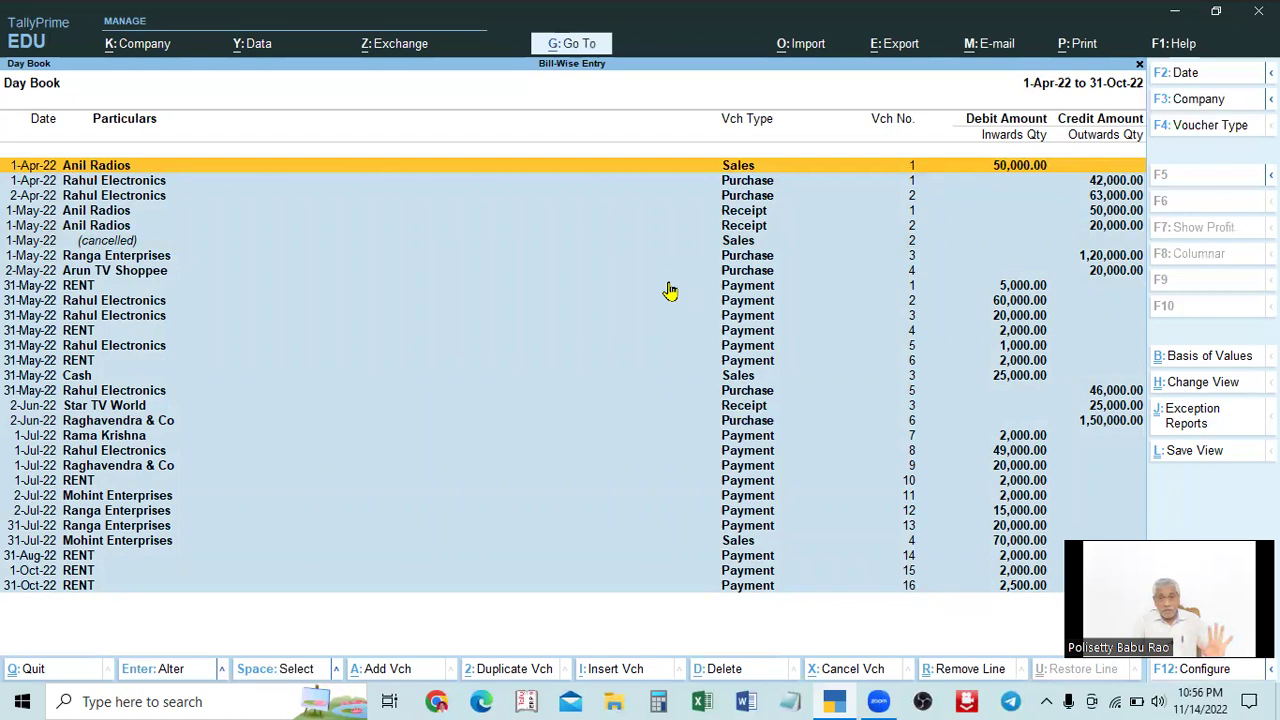
left_click(745, 241)
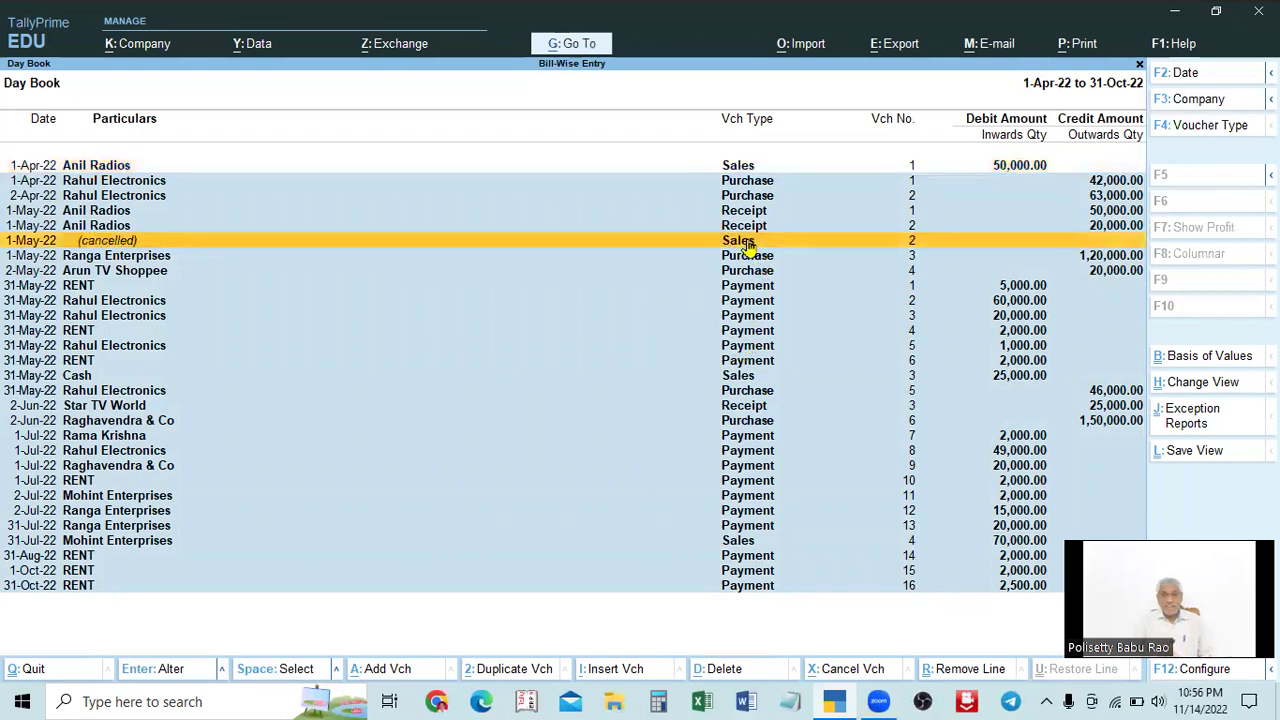
left_click(738, 378)
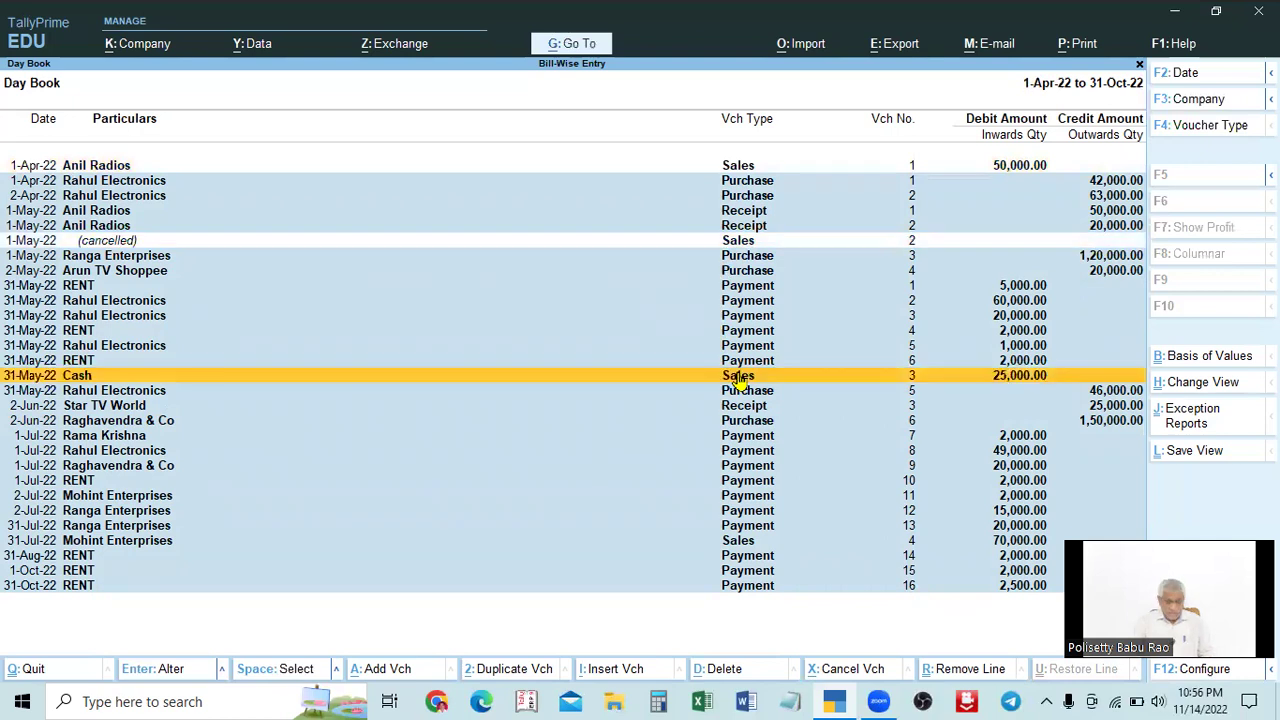
left_click(727, 542)
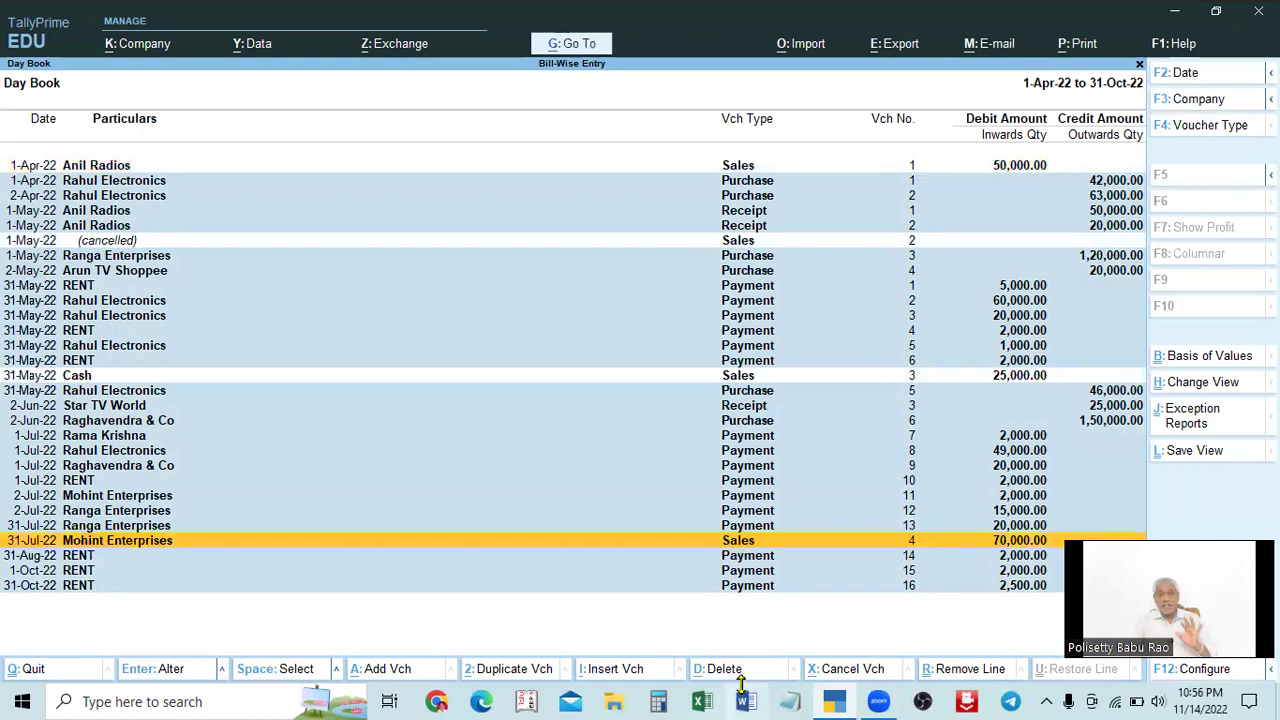
left_click(828, 320)
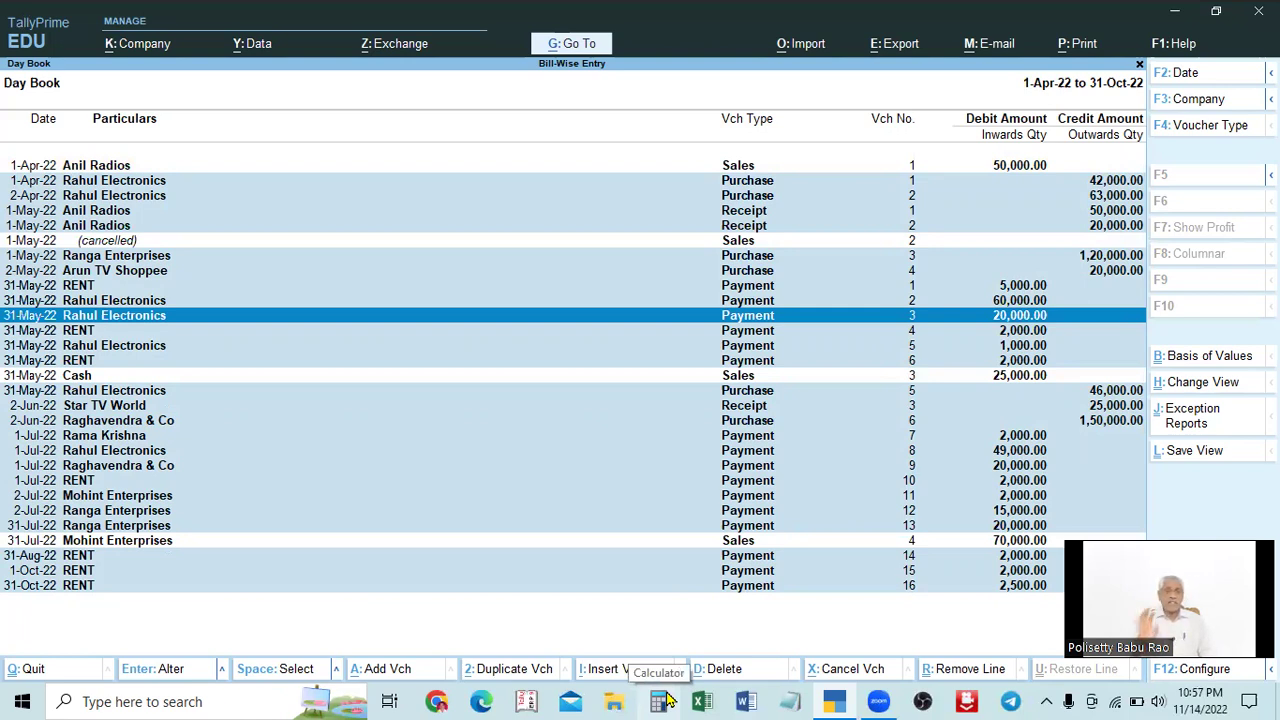
Leave the Day Book and quit TallyPrime, confirming the exit.
left_click(849, 586)
key("Escape")
key("Escape")
key("Escape")
key("Escape")
key("y")
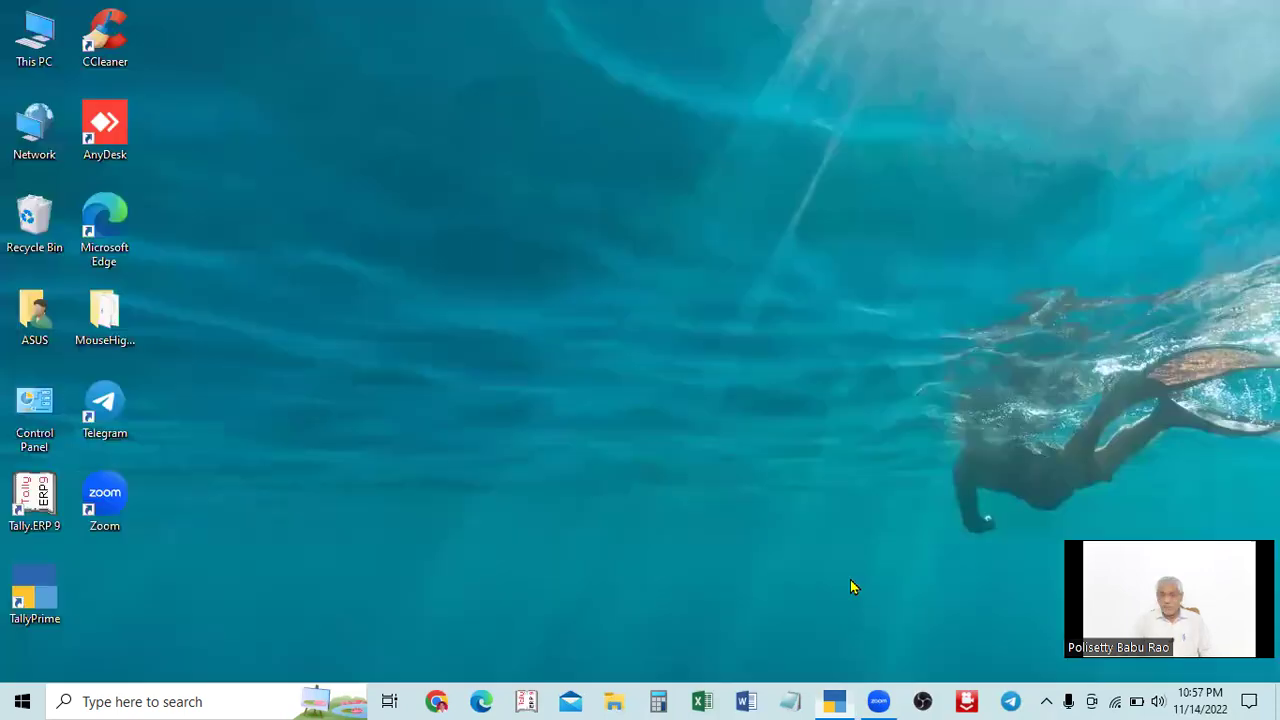